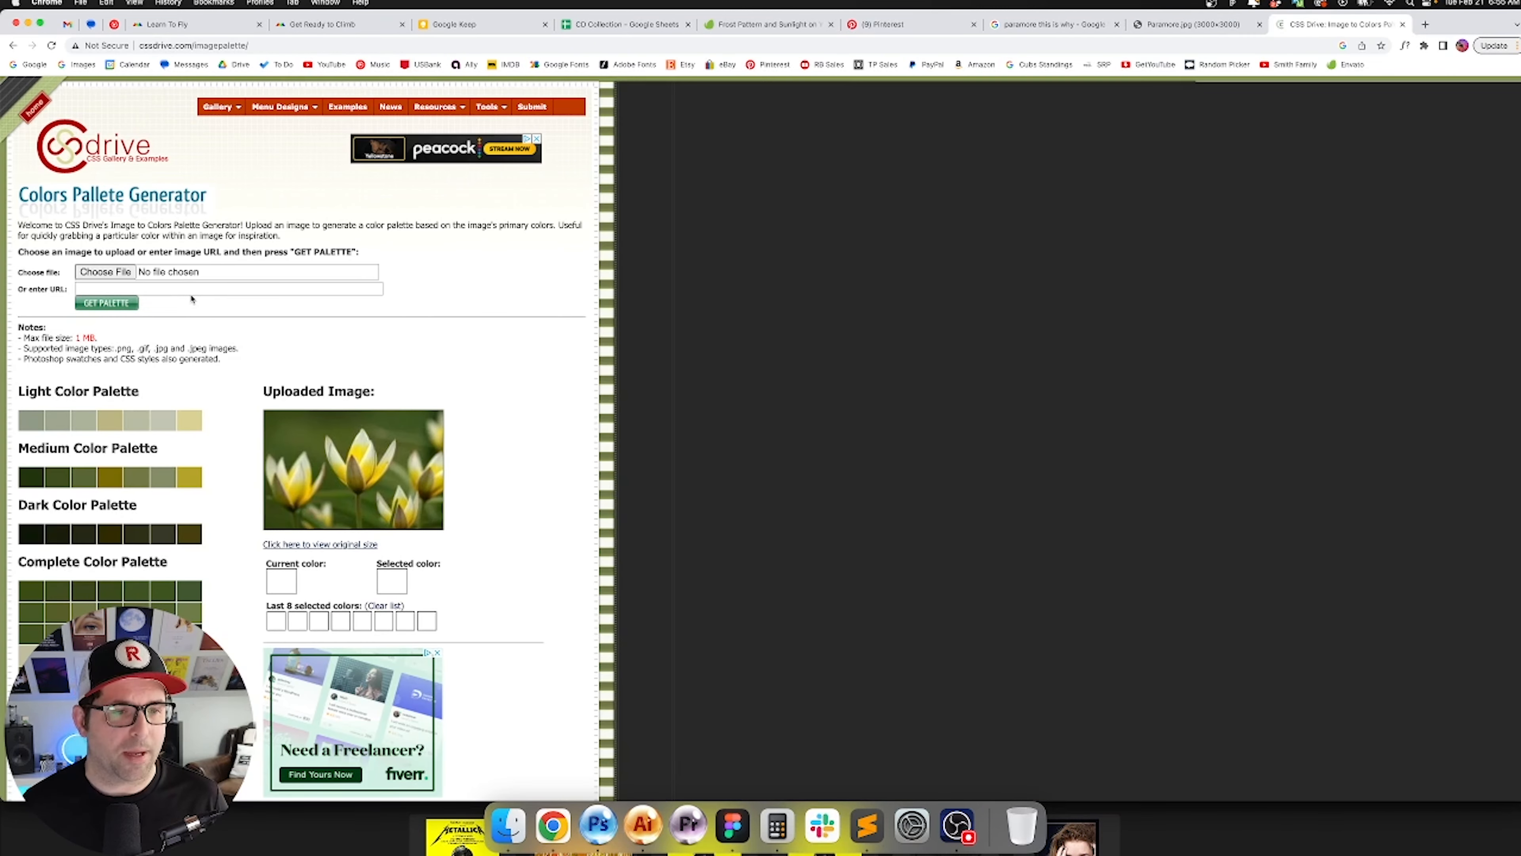
Step: Generate a colour palette from the pasted URL of the Paramore album cover image
left_click(195, 290)
key("super+v")
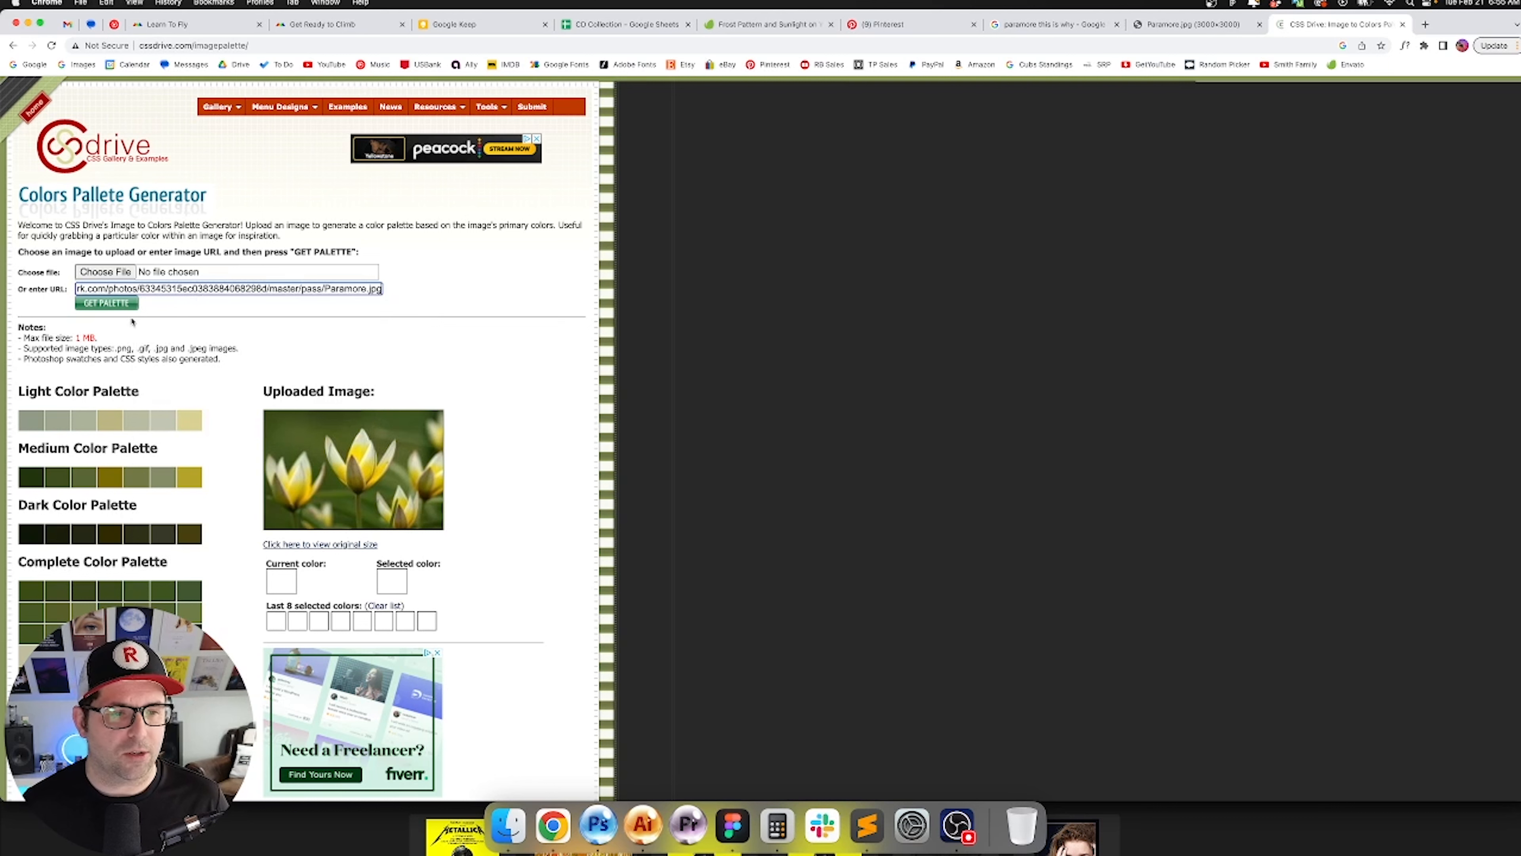
left_click(107, 303)
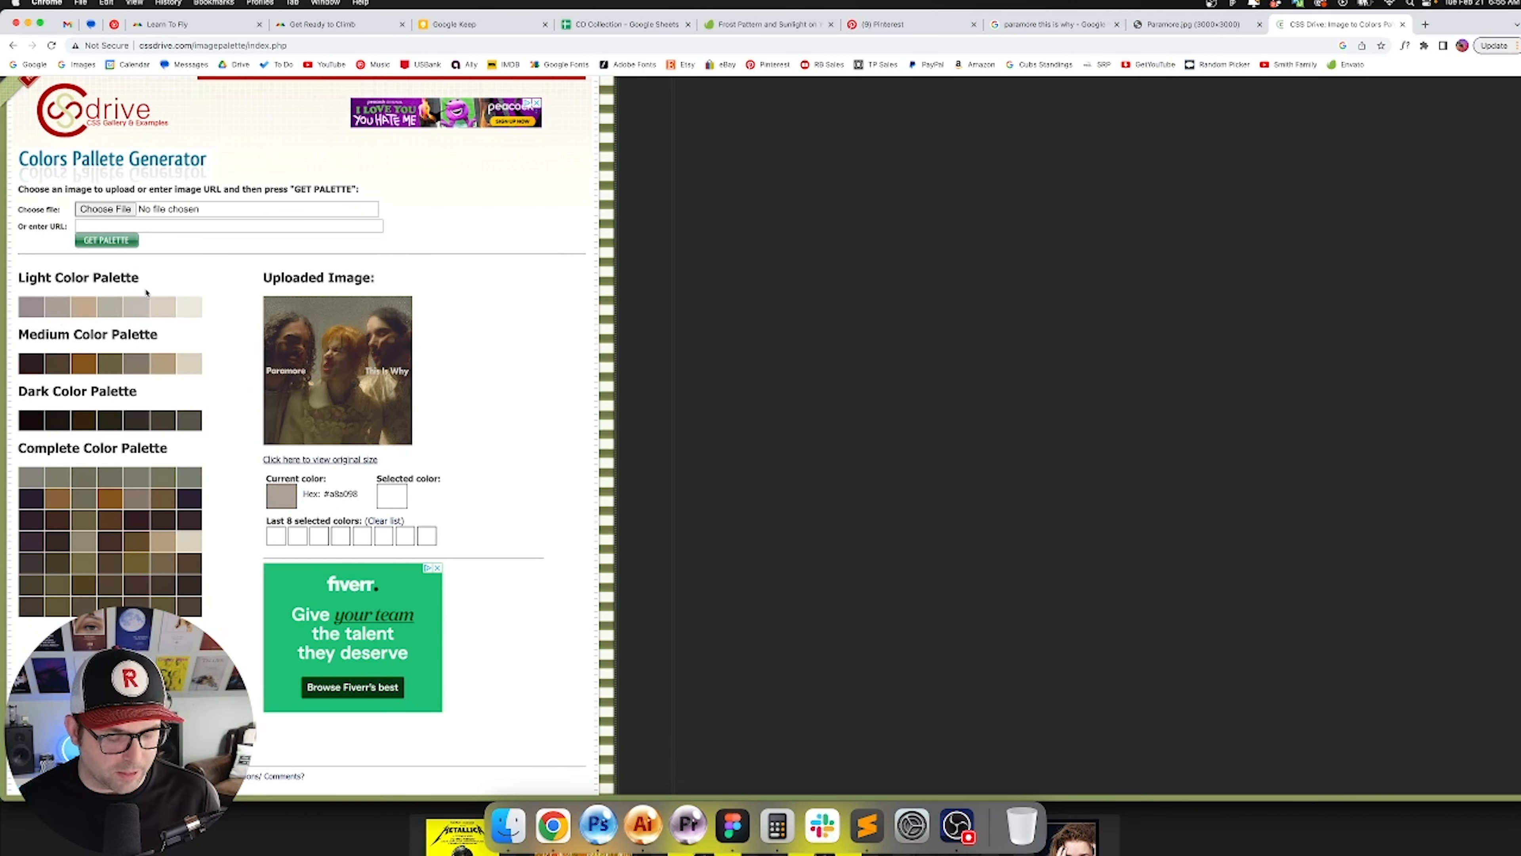
Step: Capture the Light Color Palette section, switch to Illustrator, and place the capture enlarged beside the artboard
left_click_drag(15, 265, 210, 326)
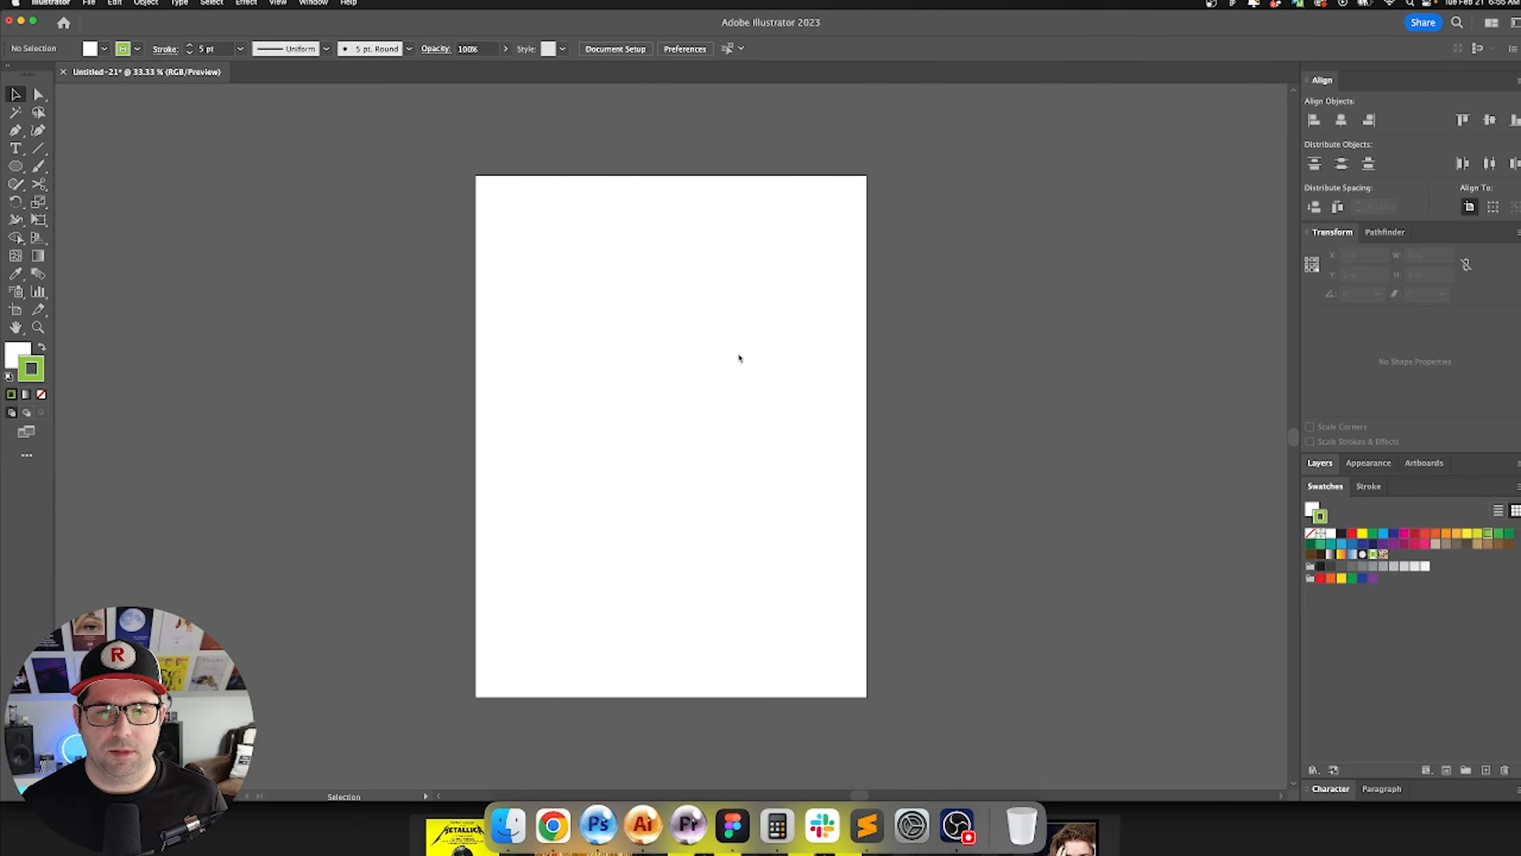
scroll(739, 359, "right", 5)
key("super+v")
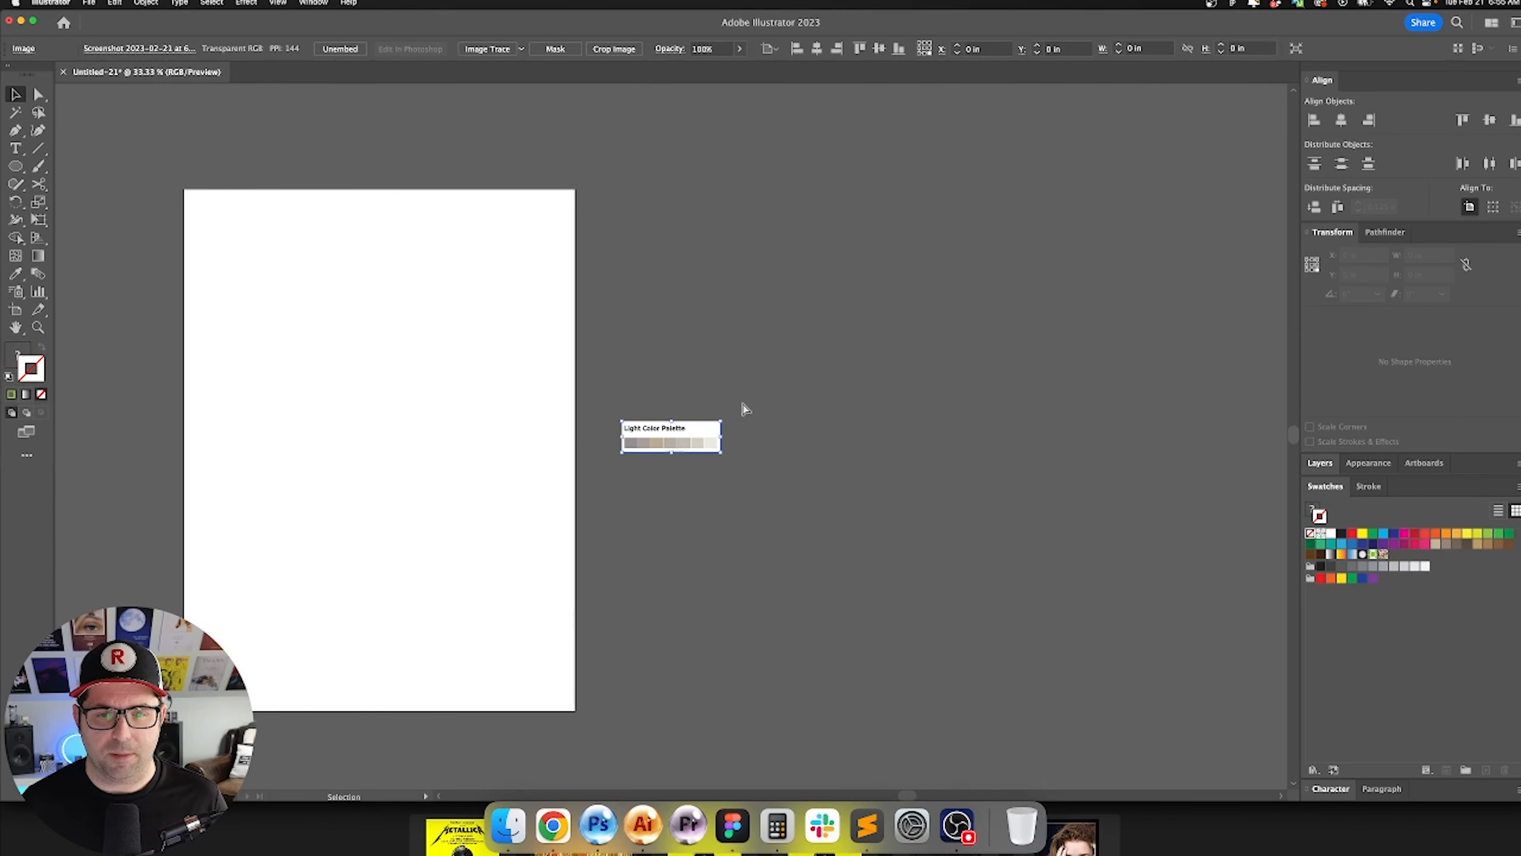
left_click_drag(722, 454, 839, 500)
Step: Build a row of six evenly spaced white squares above the palette image by repeatedly duplicating the first one
left_click_drag(619, 287, 680, 293)
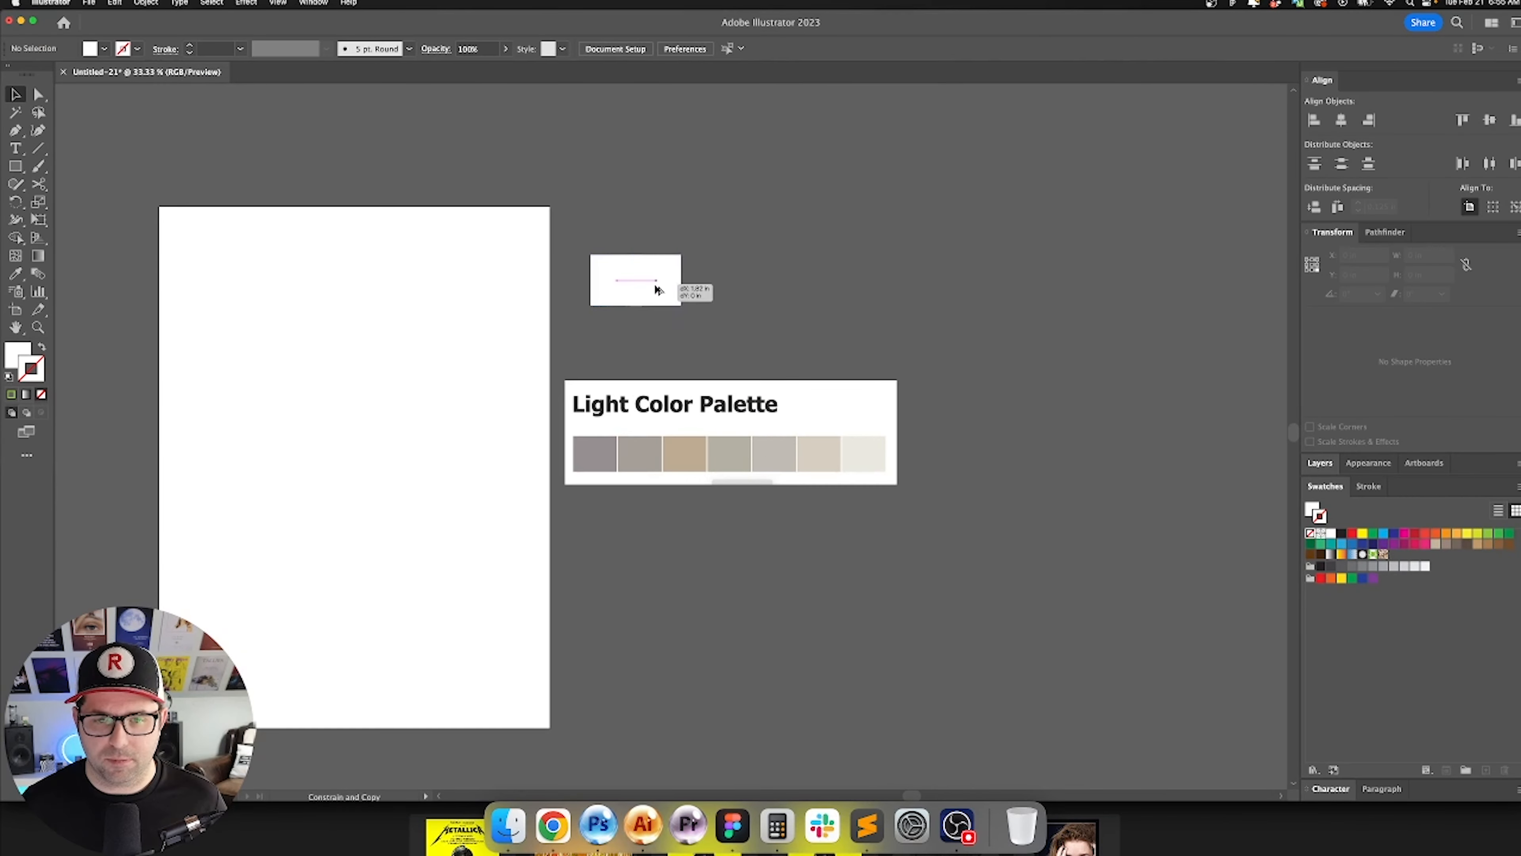
key("super+z")
key("super+d")
key("super+d")
key("super+d")
key("super+d")
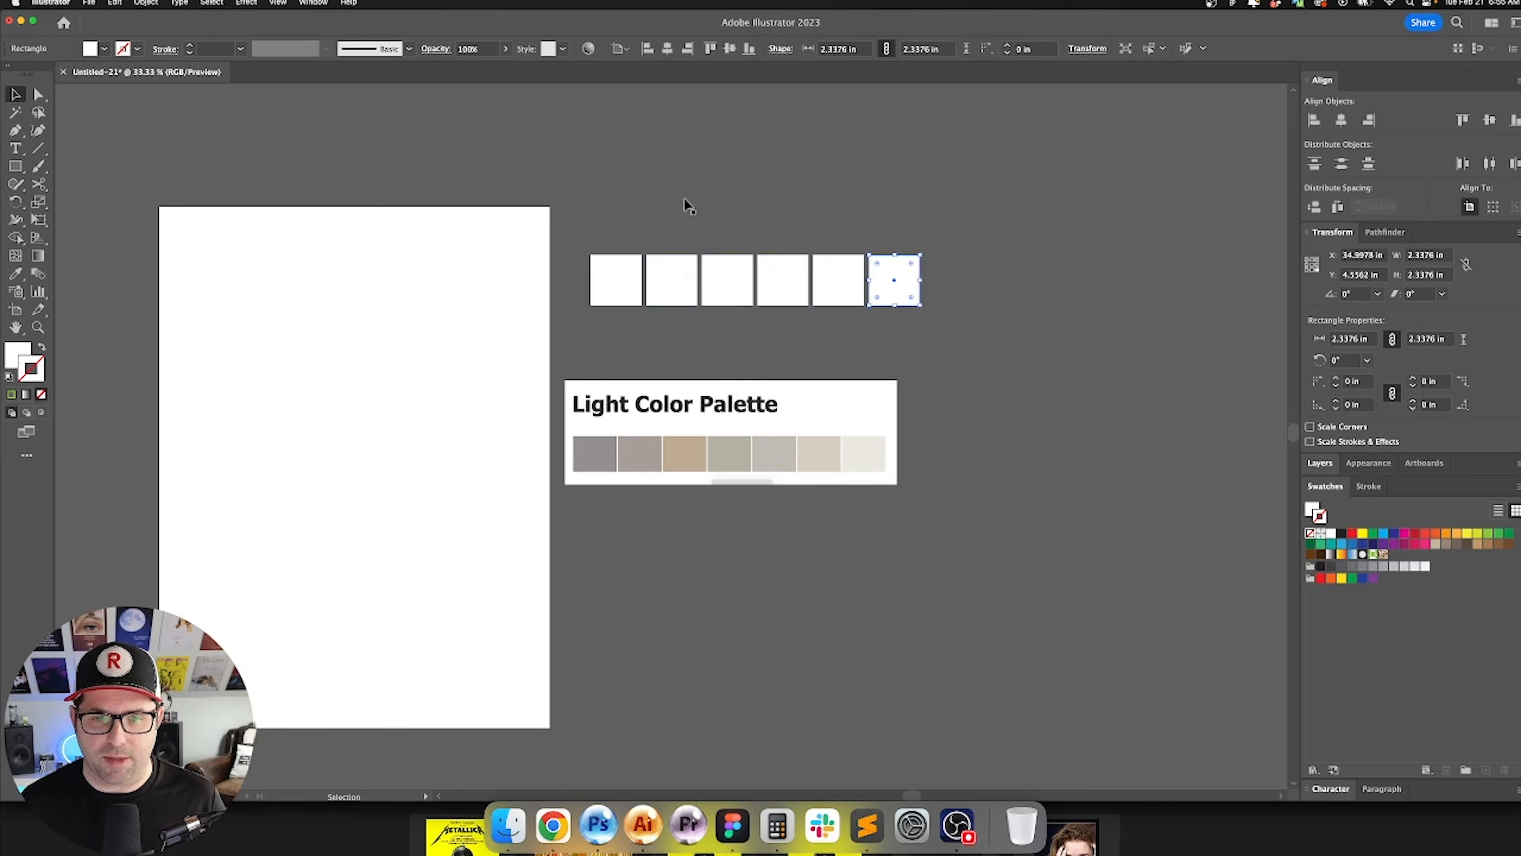
Step: Fill the six squares in order with the first six colours sampled from the Light Color Palette image
left_click(616, 284)
key("i")
left_click(601, 454)
left_click(672, 291, "super")
left_click(641, 453)
left_click(728, 290, "super")
left_click(686, 450)
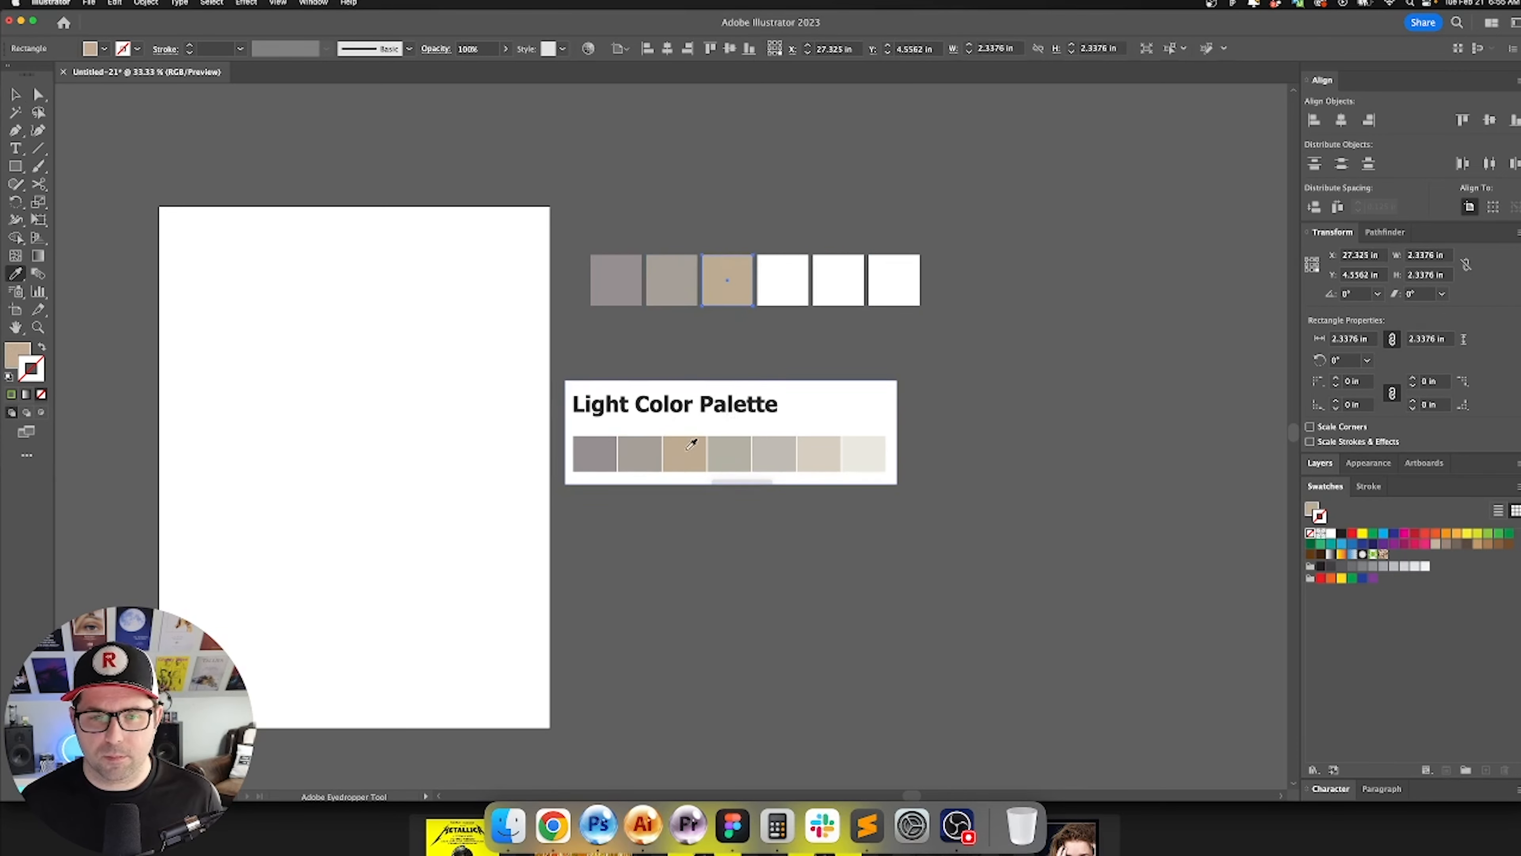
left_click(782, 282, "super")
left_click(729, 454)
left_click(839, 282, "super")
left_click(774, 454)
left_click(894, 281, "super")
left_click(819, 454)
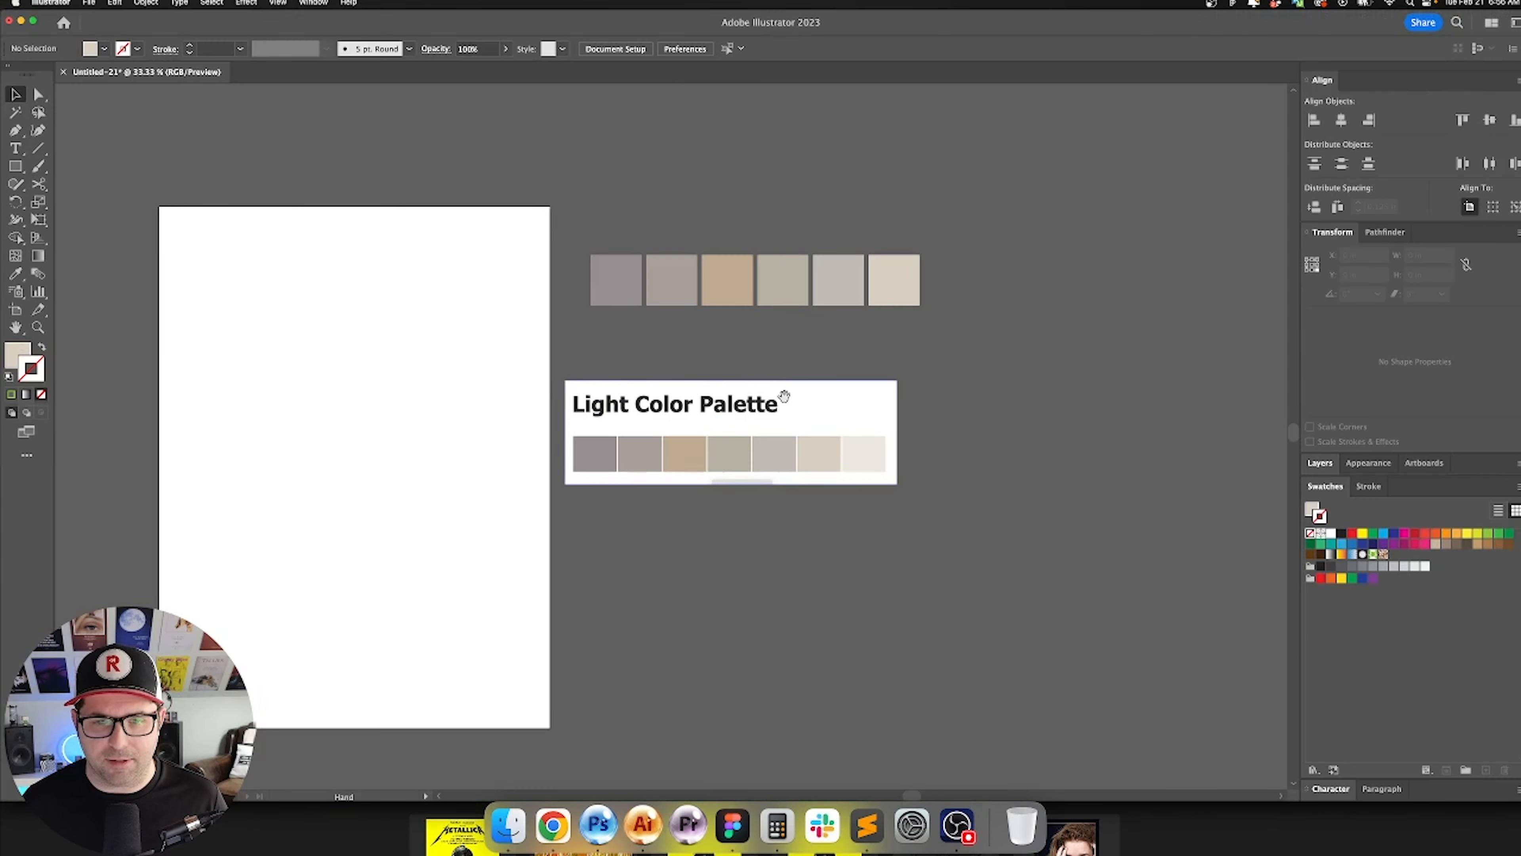
Step: Duplicate the last square to extend the row with a brown and a red swatch sampled from the album cover, and brighten the red
scroll(744, 305, "right", 3)
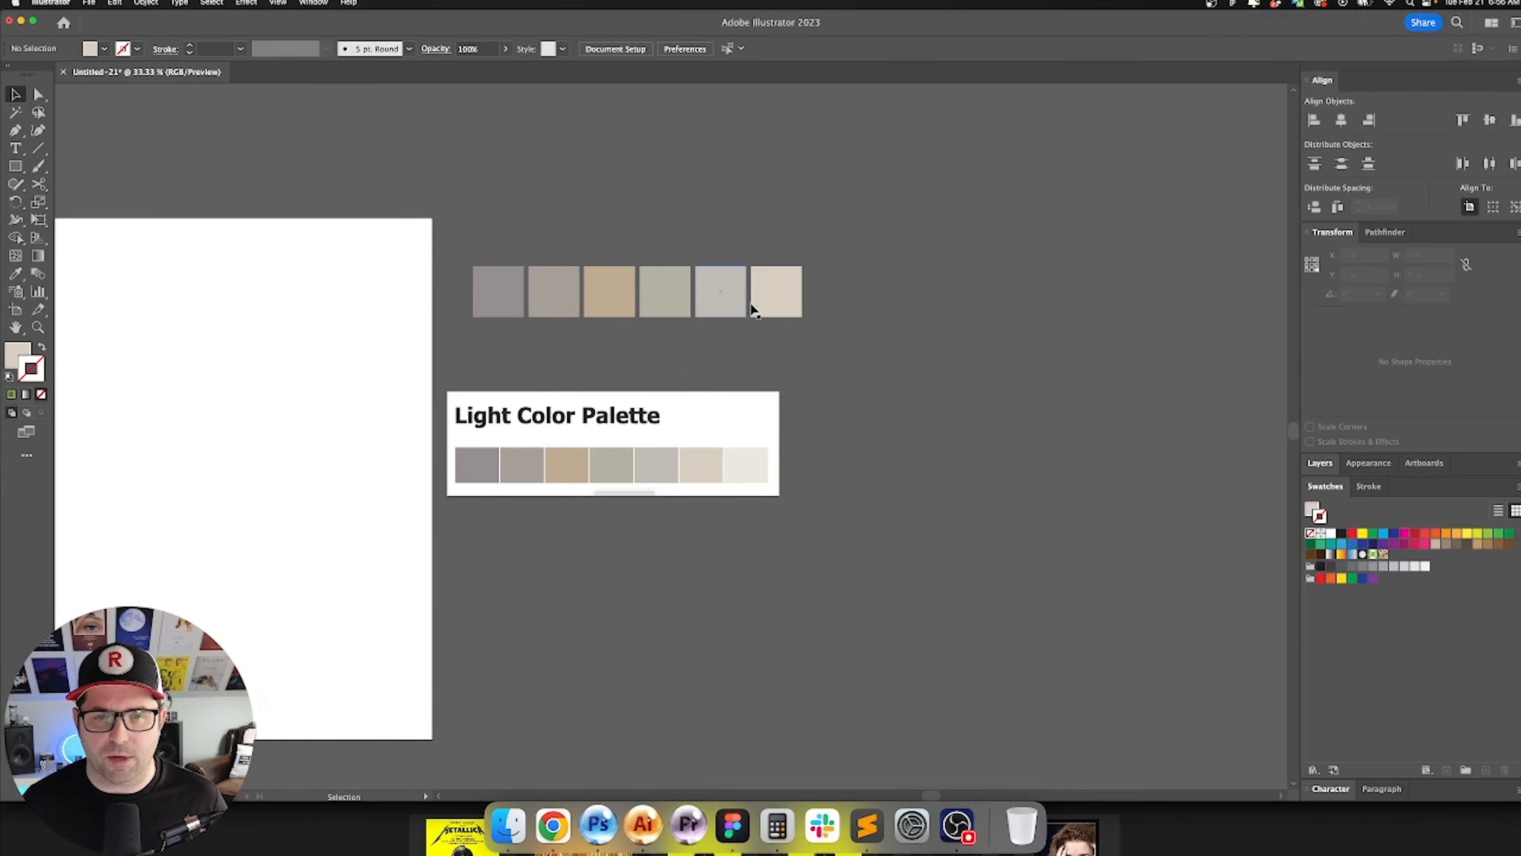
left_click_drag(792, 296, 844, 296)
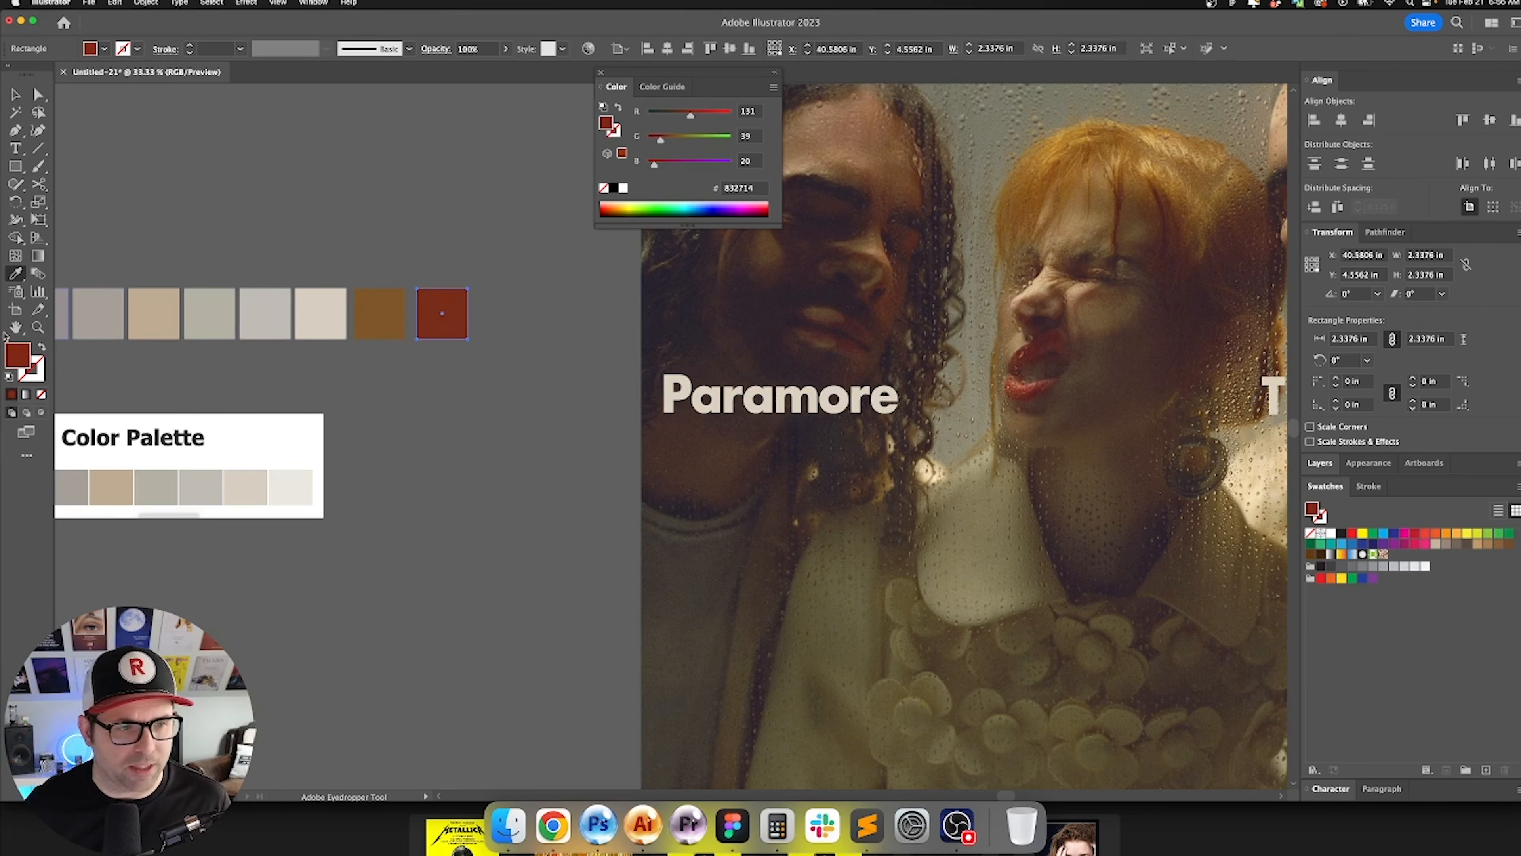
double_click(18, 354)
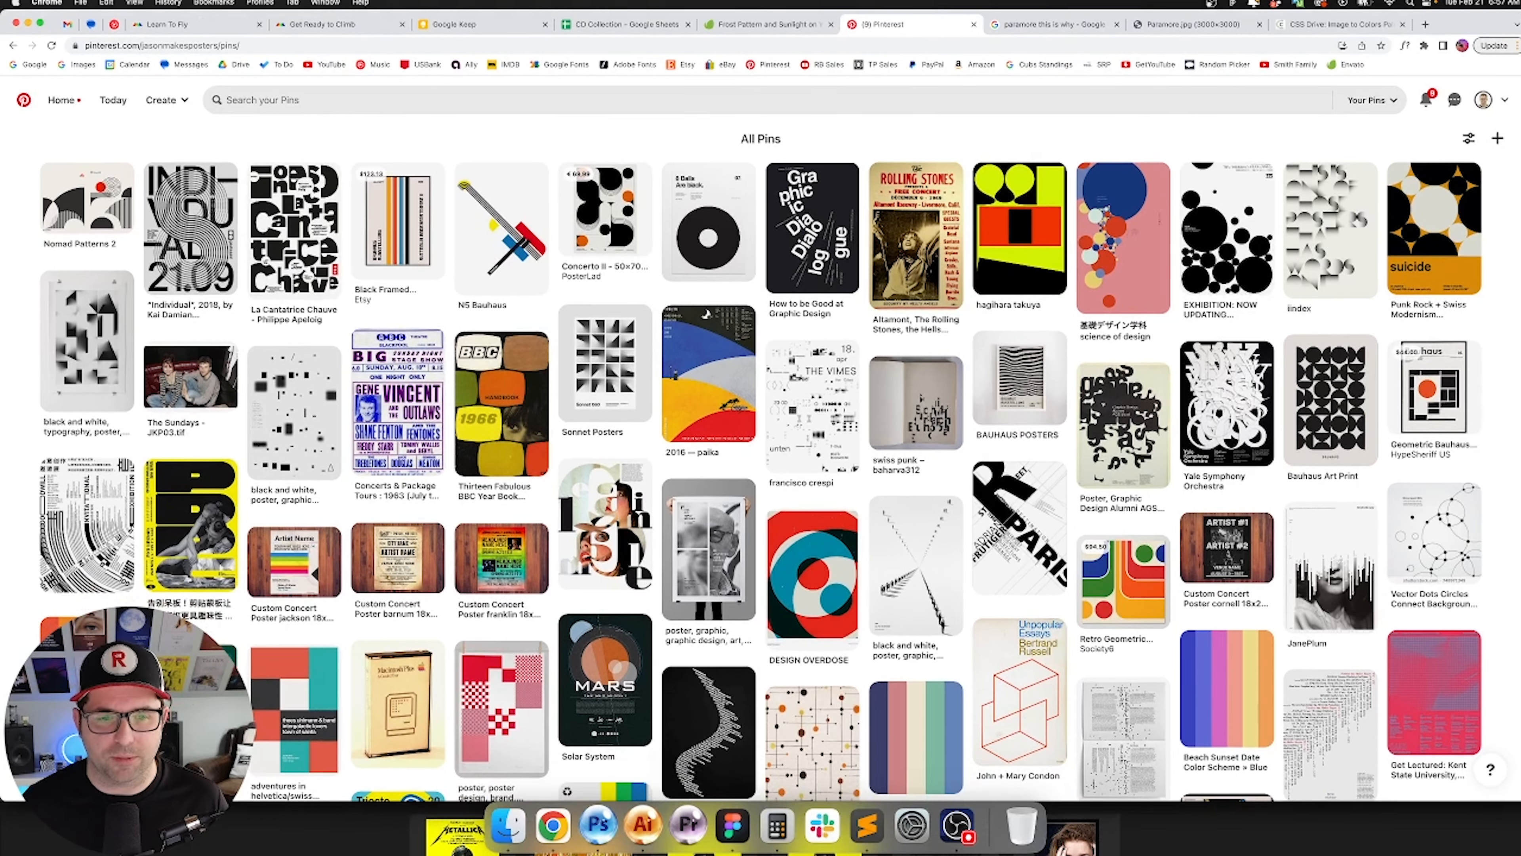
Step: Find the Wolfgang Weingart poster among the Pinterest pins and place it enlarged below the swatches in Illustrator as a reference
scroll(916, 240, "down", 16)
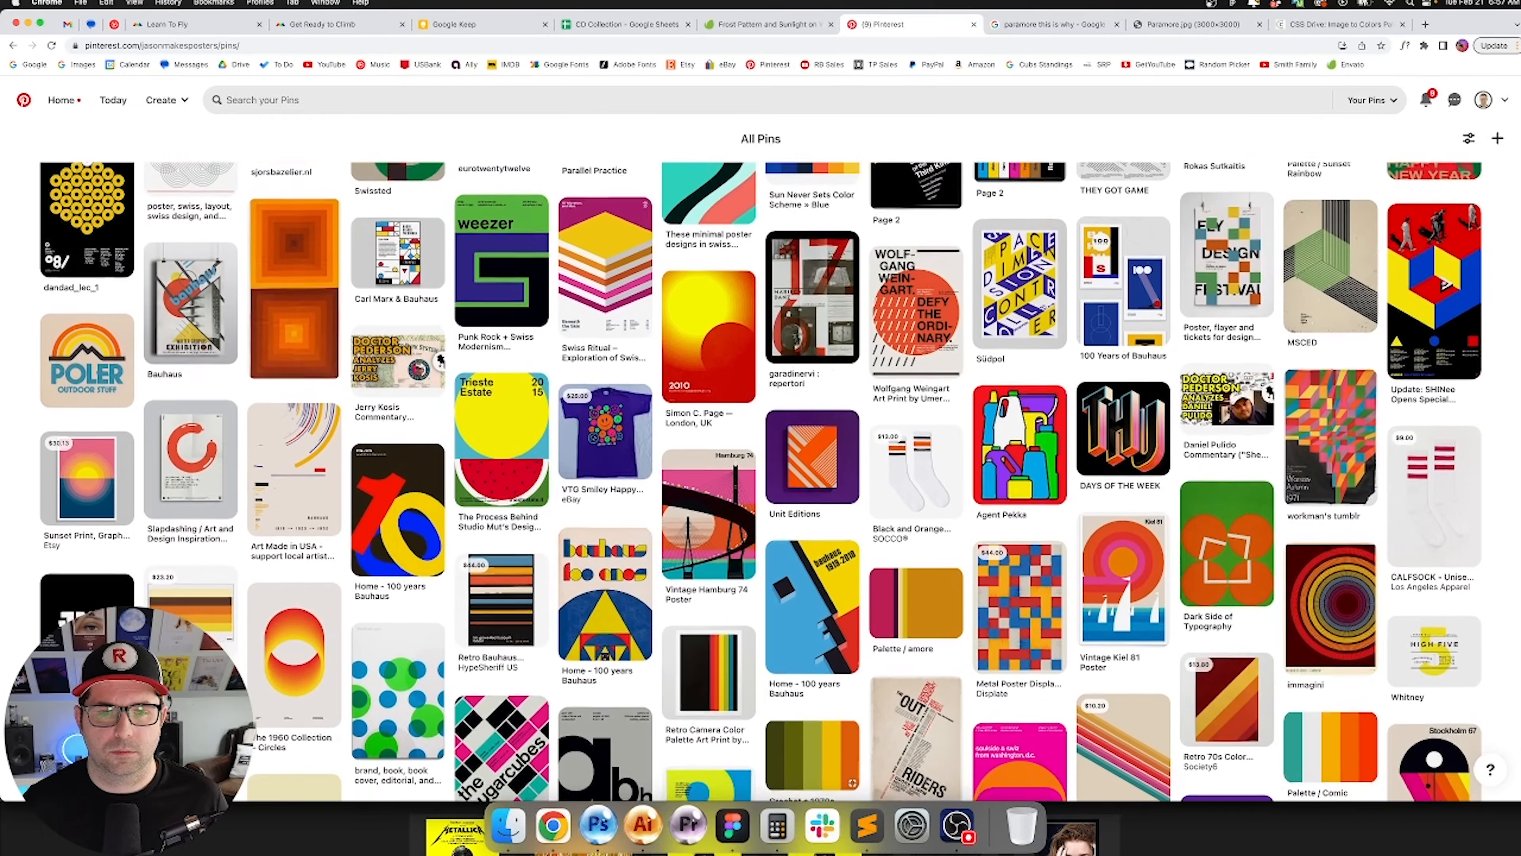
middle_click(916, 230)
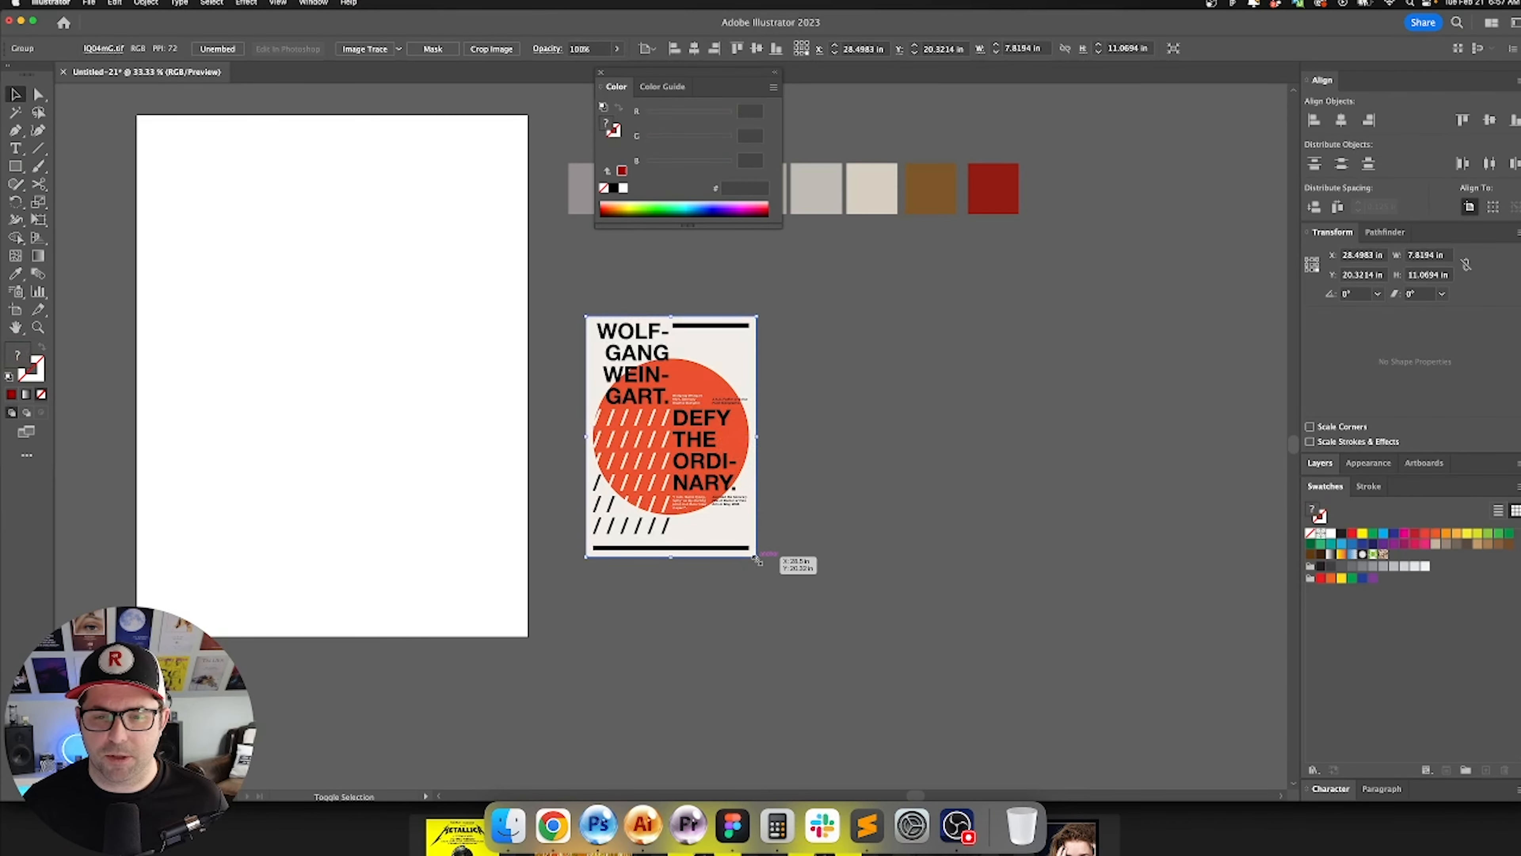
left_click_drag(756, 558, 801, 631)
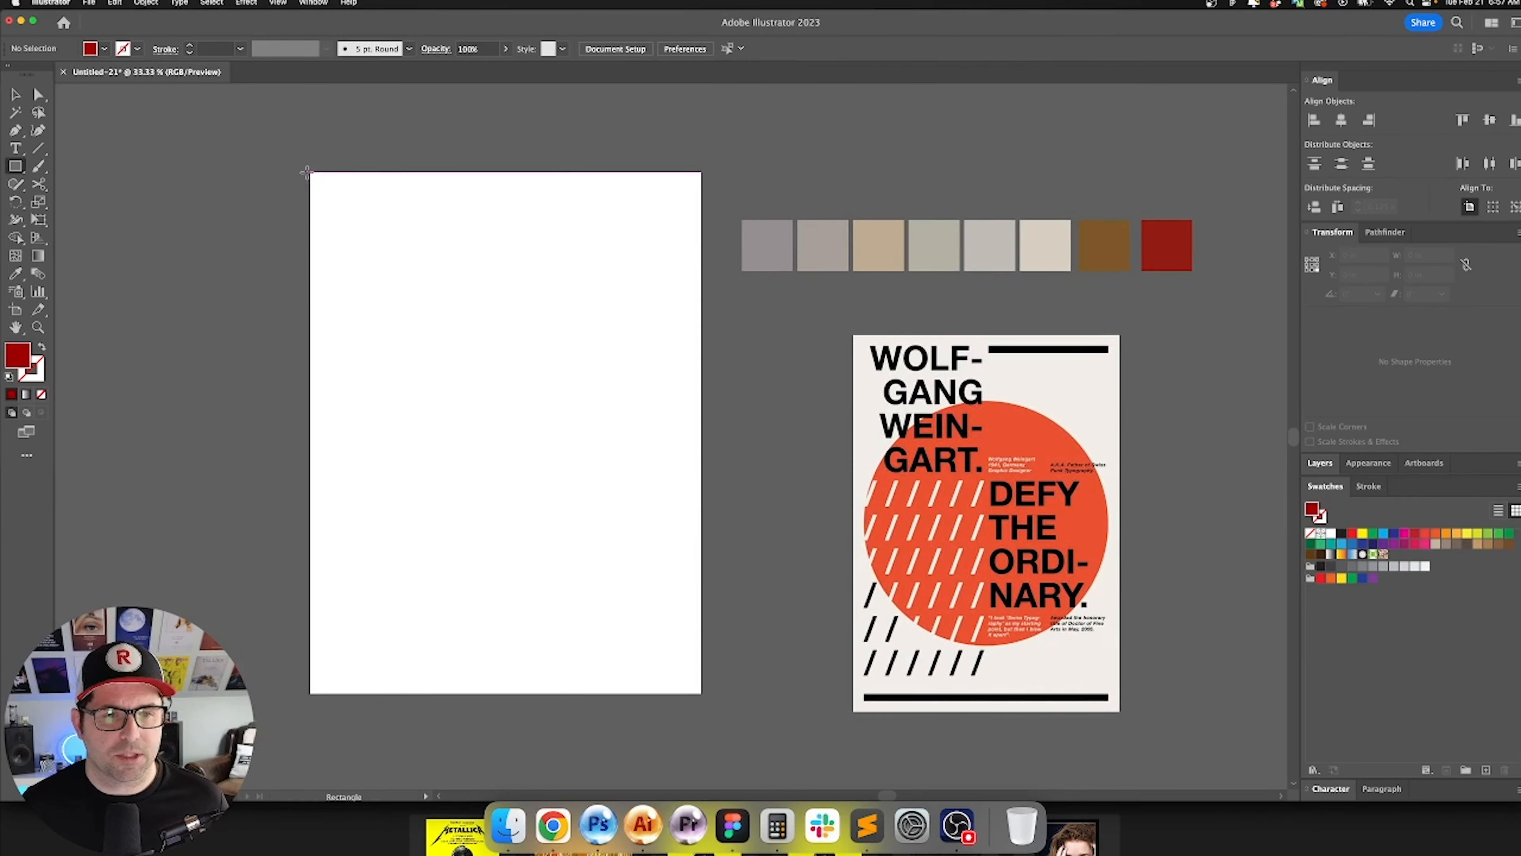
Step: Draw a background rectangle over the artboard and fill it with the light beige of the sixth swatch
left_click_drag(306, 173, 699, 694)
key("i")
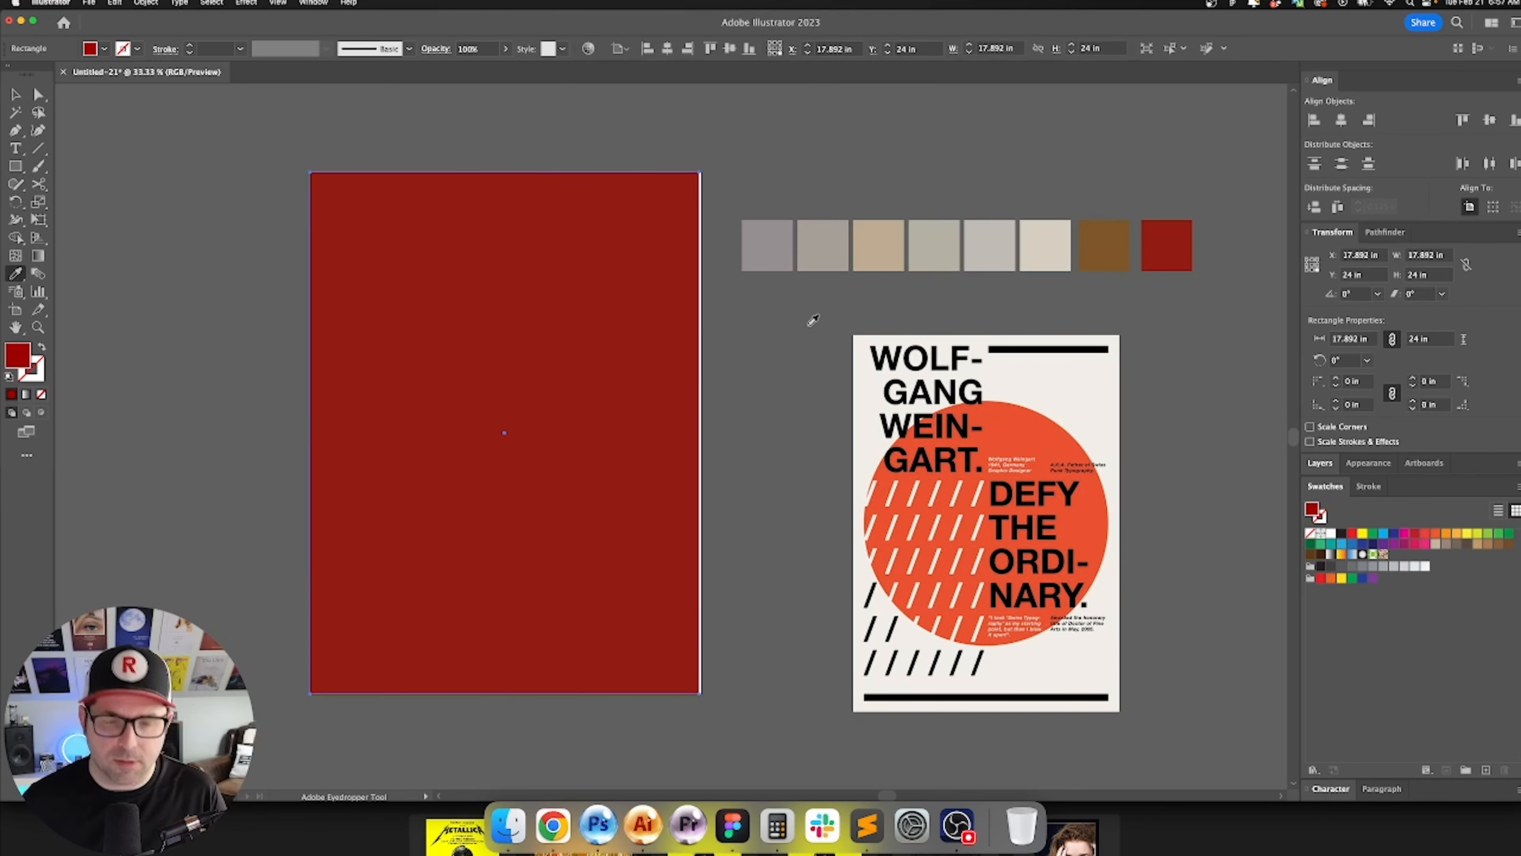
left_click(773, 241)
left_click(1045, 240)
key("v")
left_click(897, 139)
left_click(587, 256)
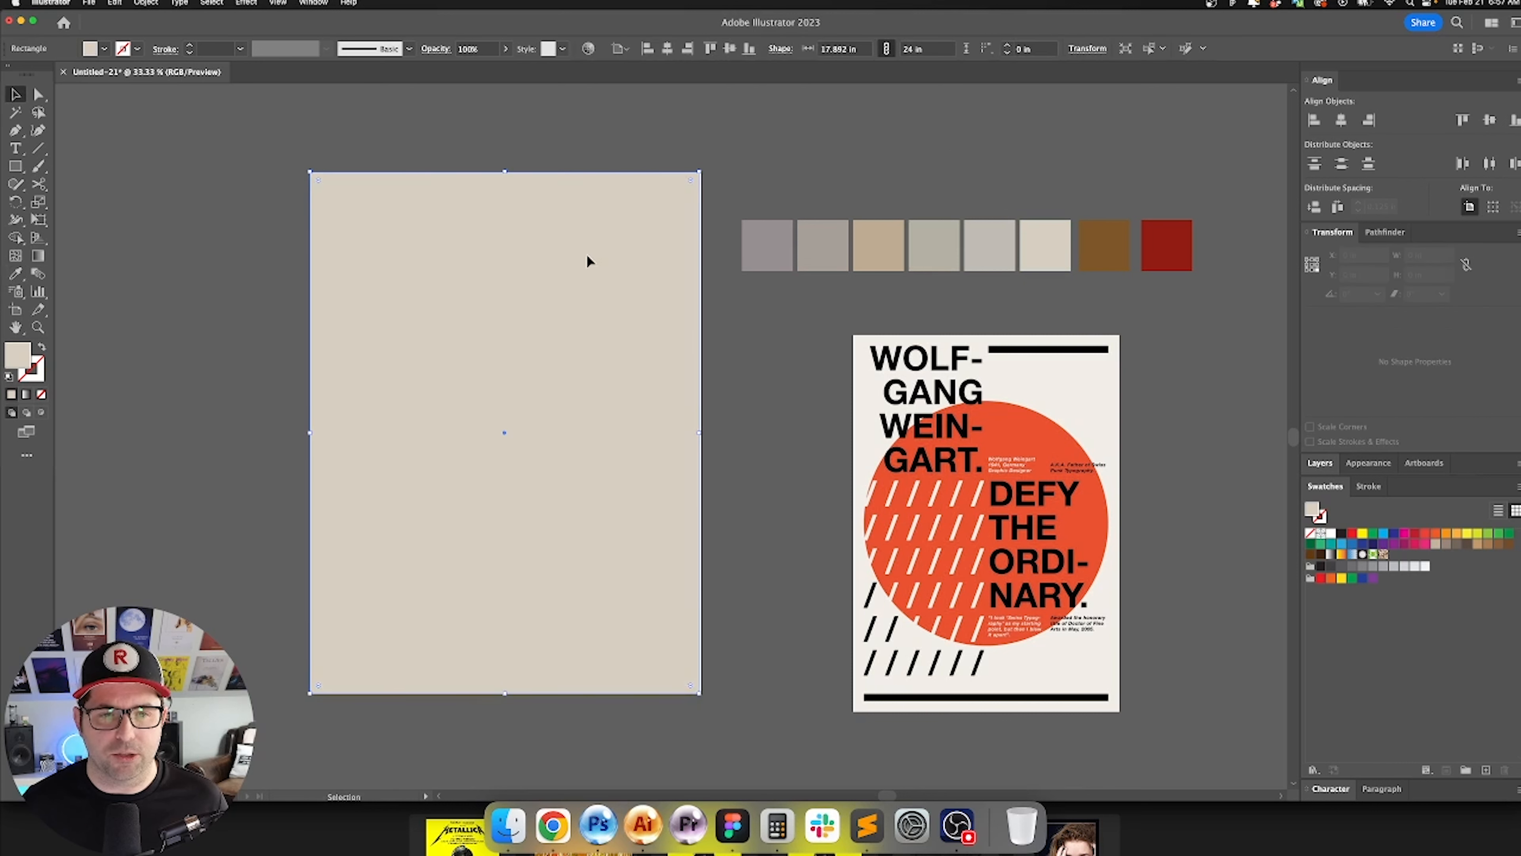
Step: Set the background rectangle's width to 18 in so it spans the whole artboard
left_click(1431, 256)
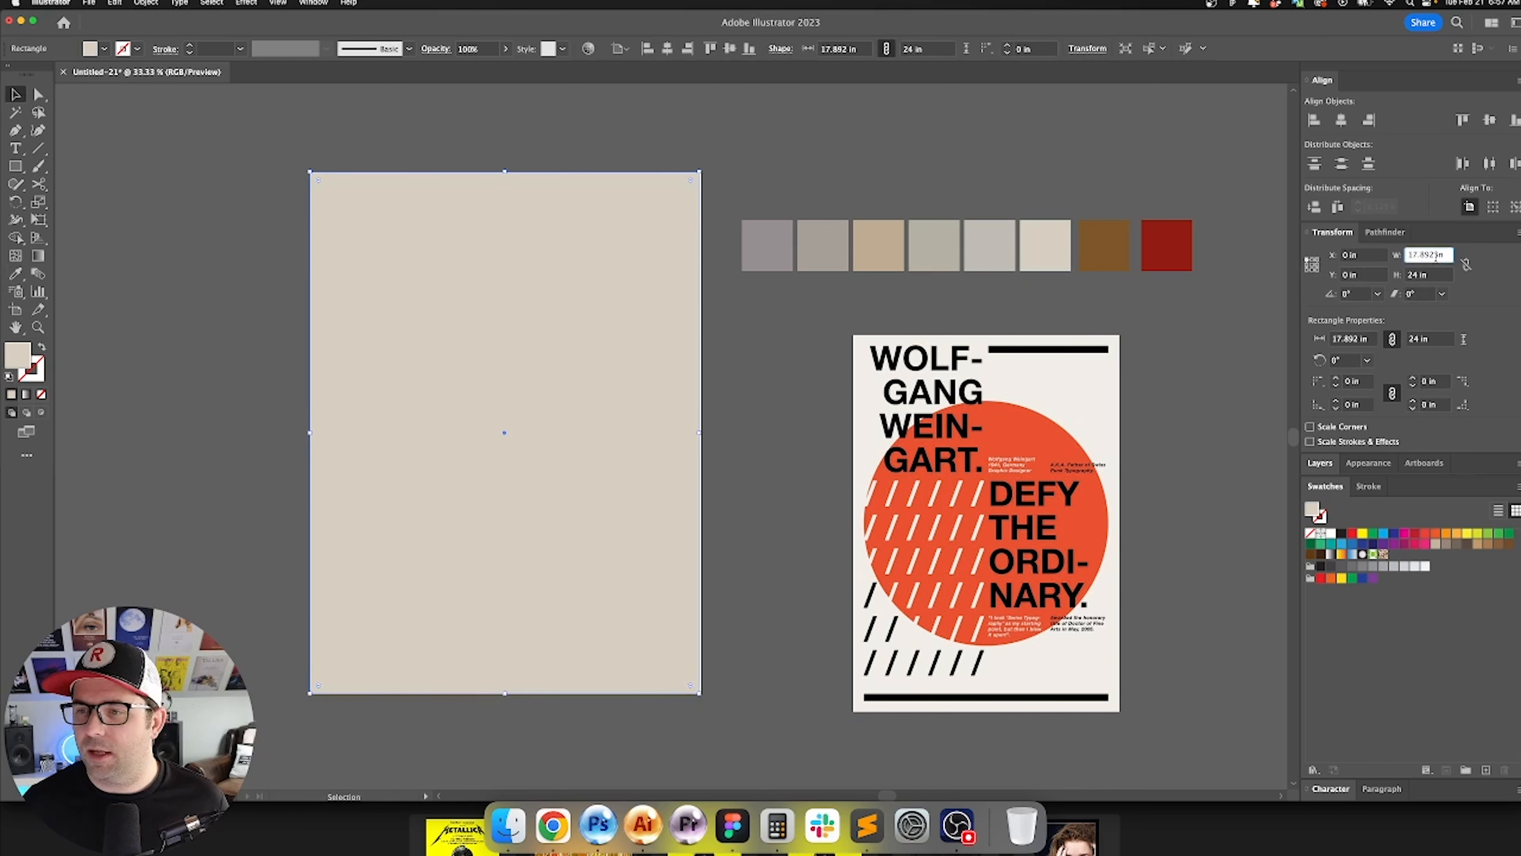
type("18")
key("Return")
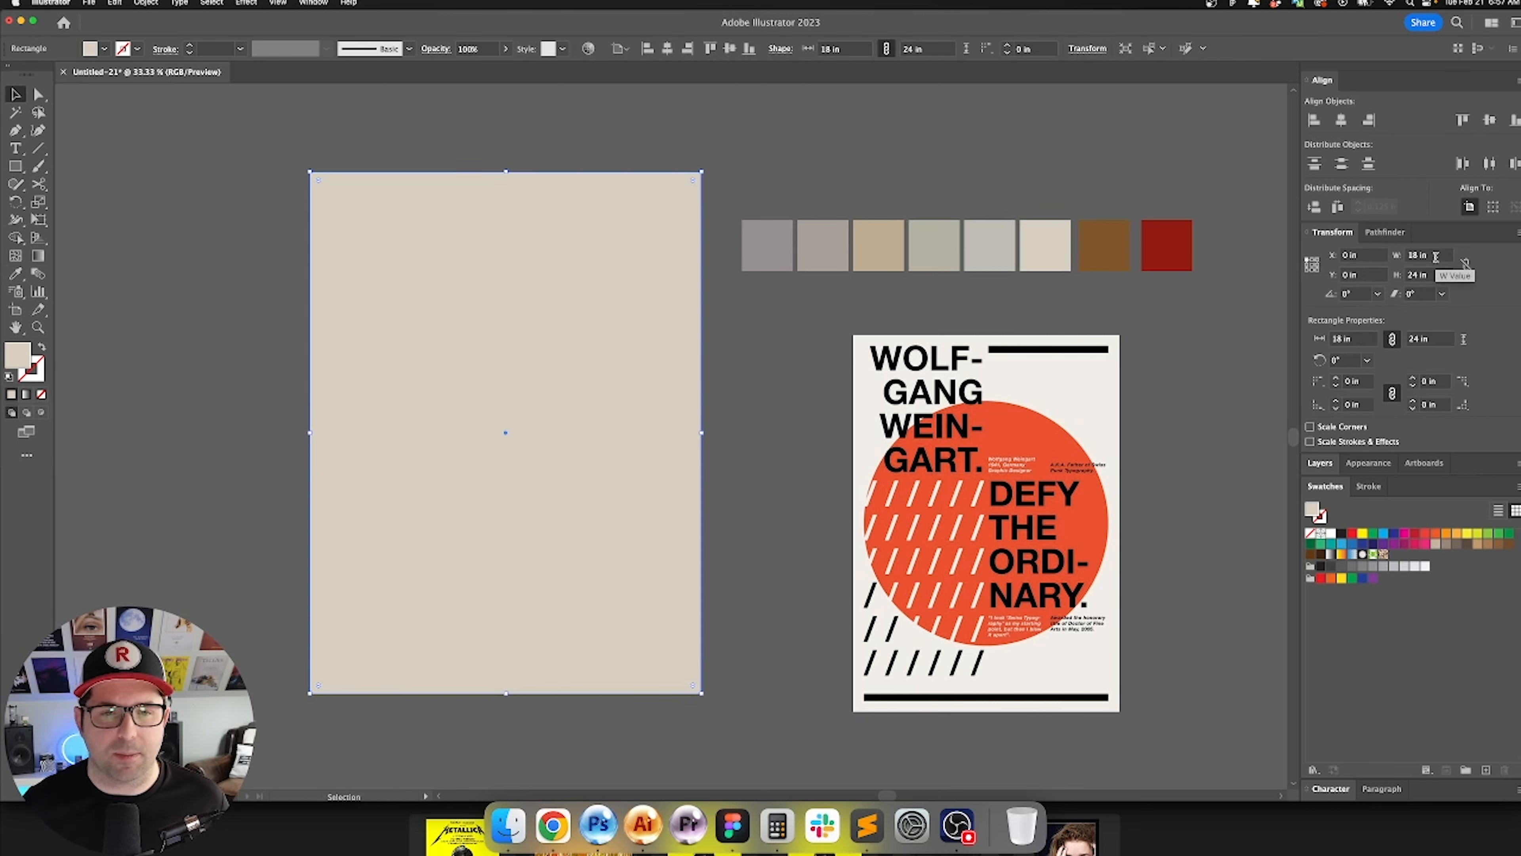
left_click(734, 358)
left_click_drag(747, 360, 784, 357)
left_click(554, 357)
left_click(248, 329)
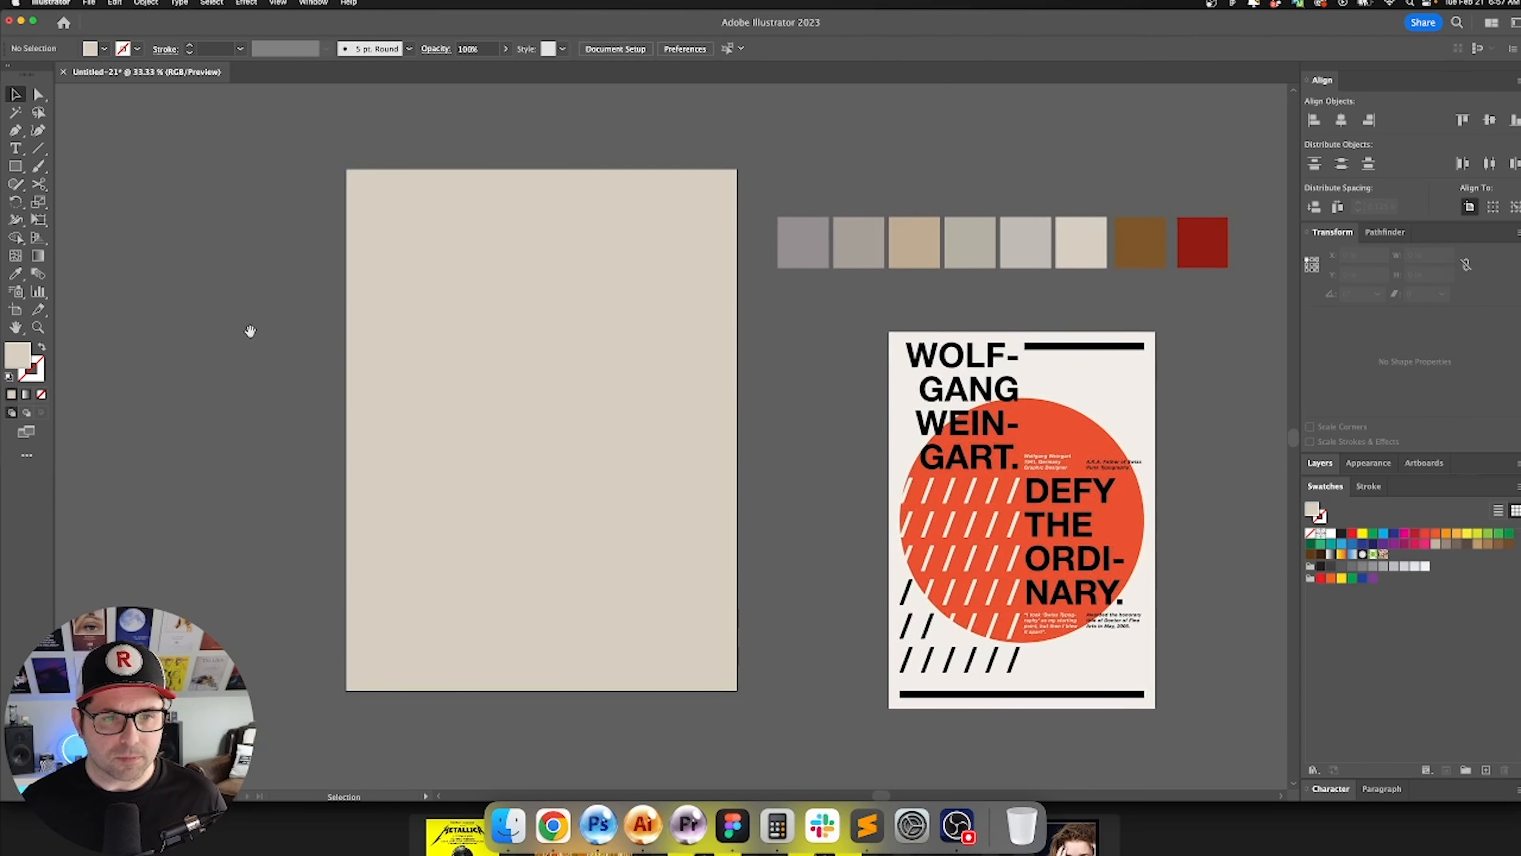
Step: Add black point text reading "This Is Why" on the artboard, one word per line
left_click_drag(248, 330, 375, 324)
key("t")
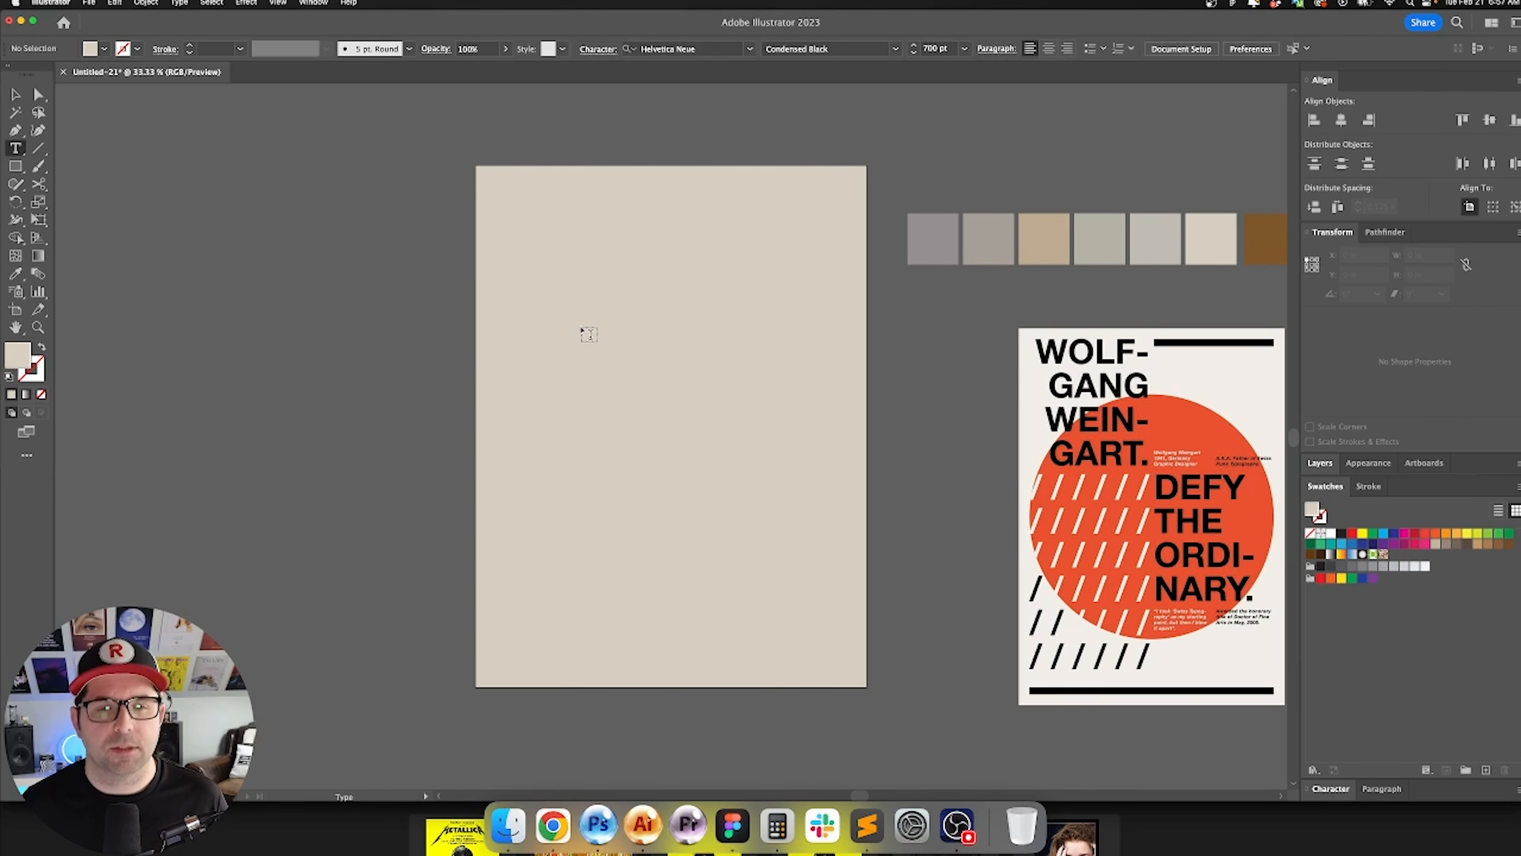
left_click(584, 328)
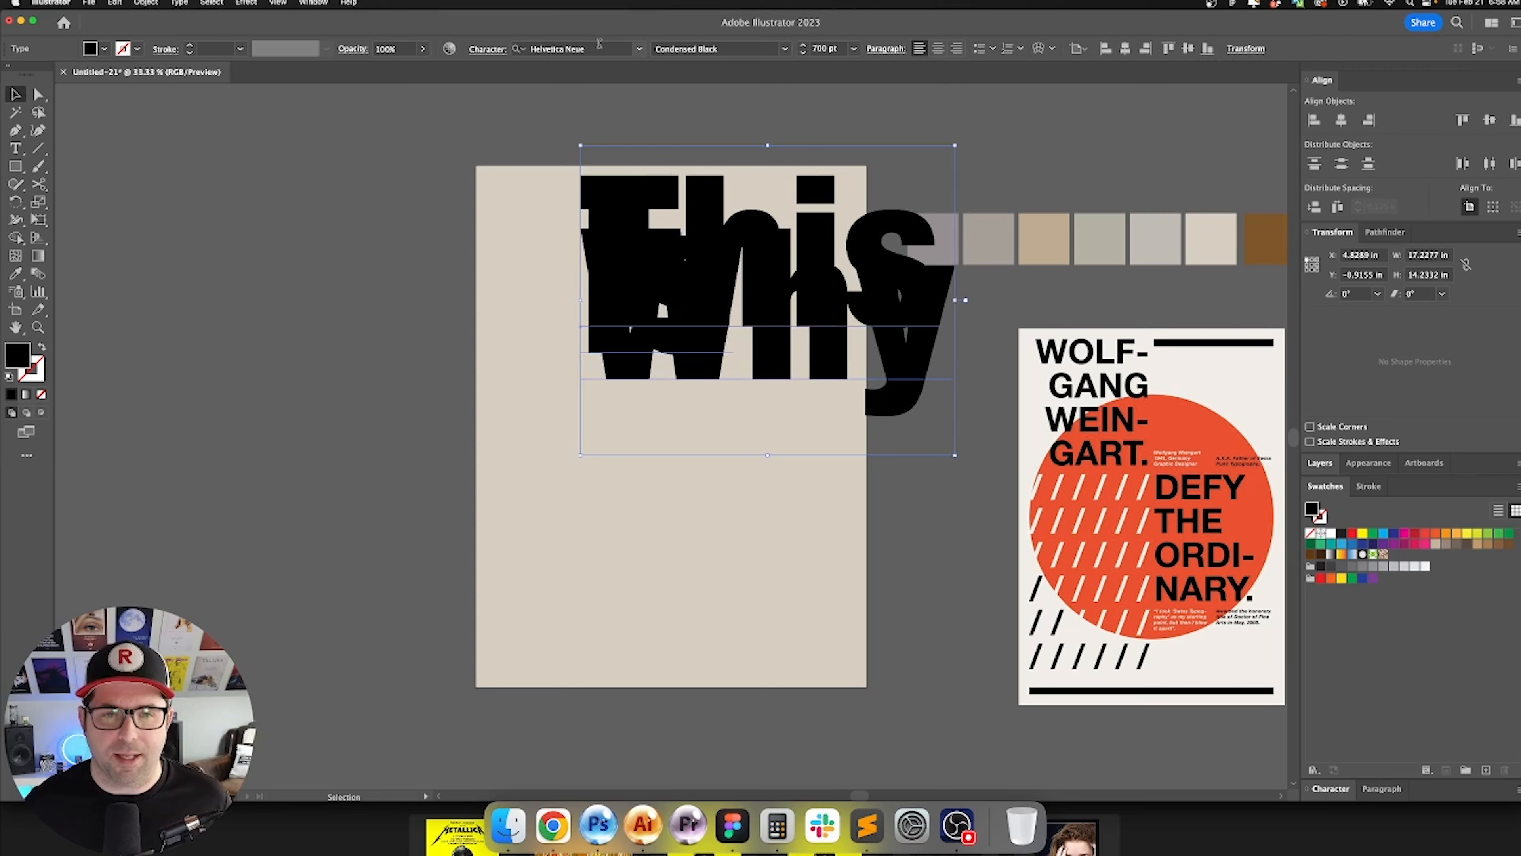
Step: Change the title text's font to Helvetica Bold
left_click(602, 48)
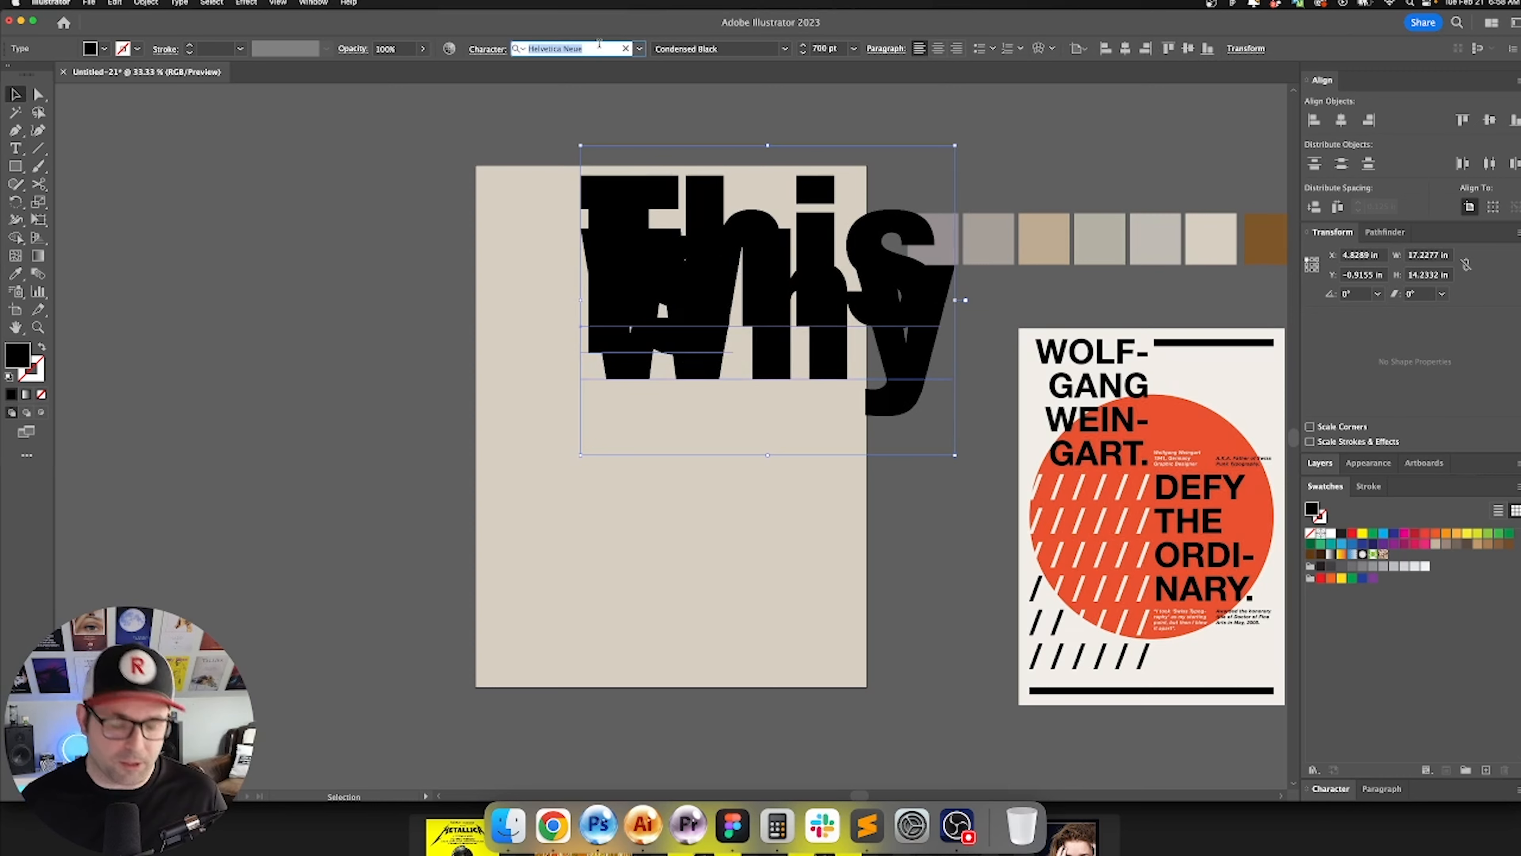
type("helvetica")
key("Down")
key("Down")
key("Down")
key("Down")
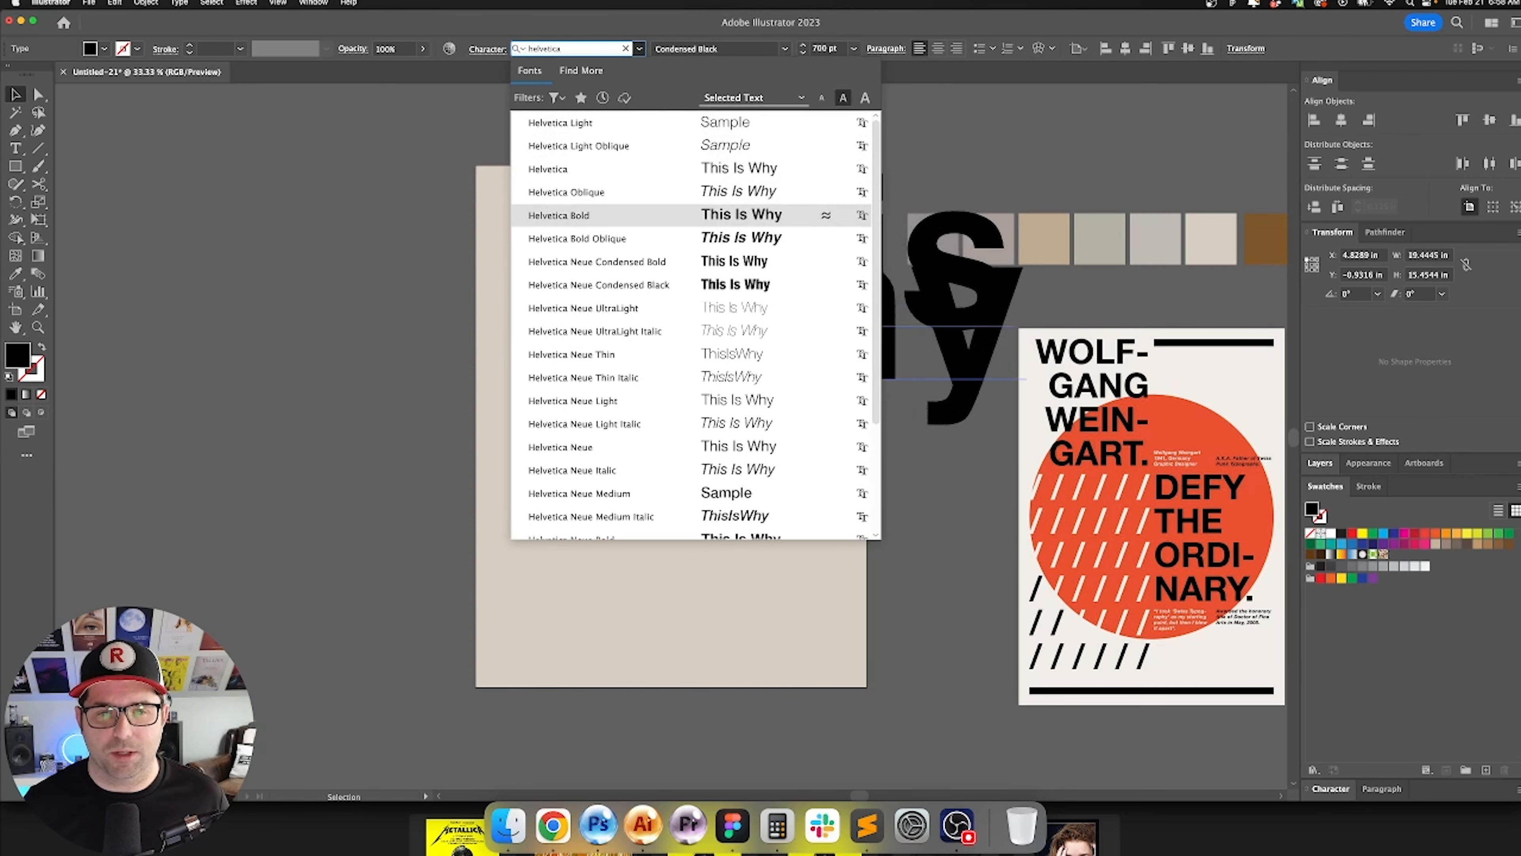
key("Return")
Step: Reduce the title text's font size to 240 pt
left_click(1330, 786)
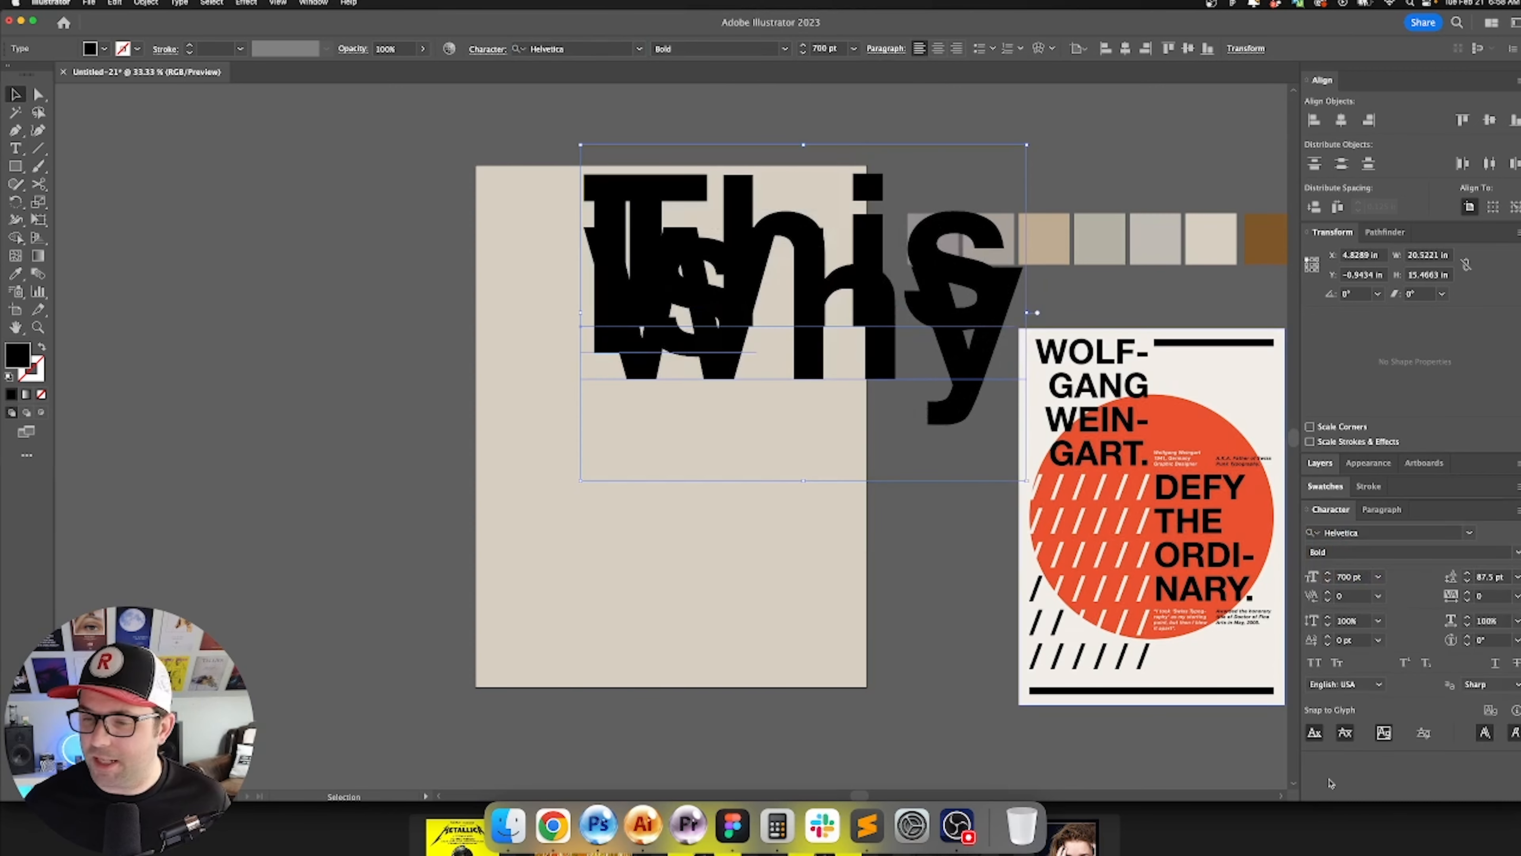
key("shift+Up")
key("shift+Up")
key("shift+Up")
key("shift+Up")
key("shift+Up")
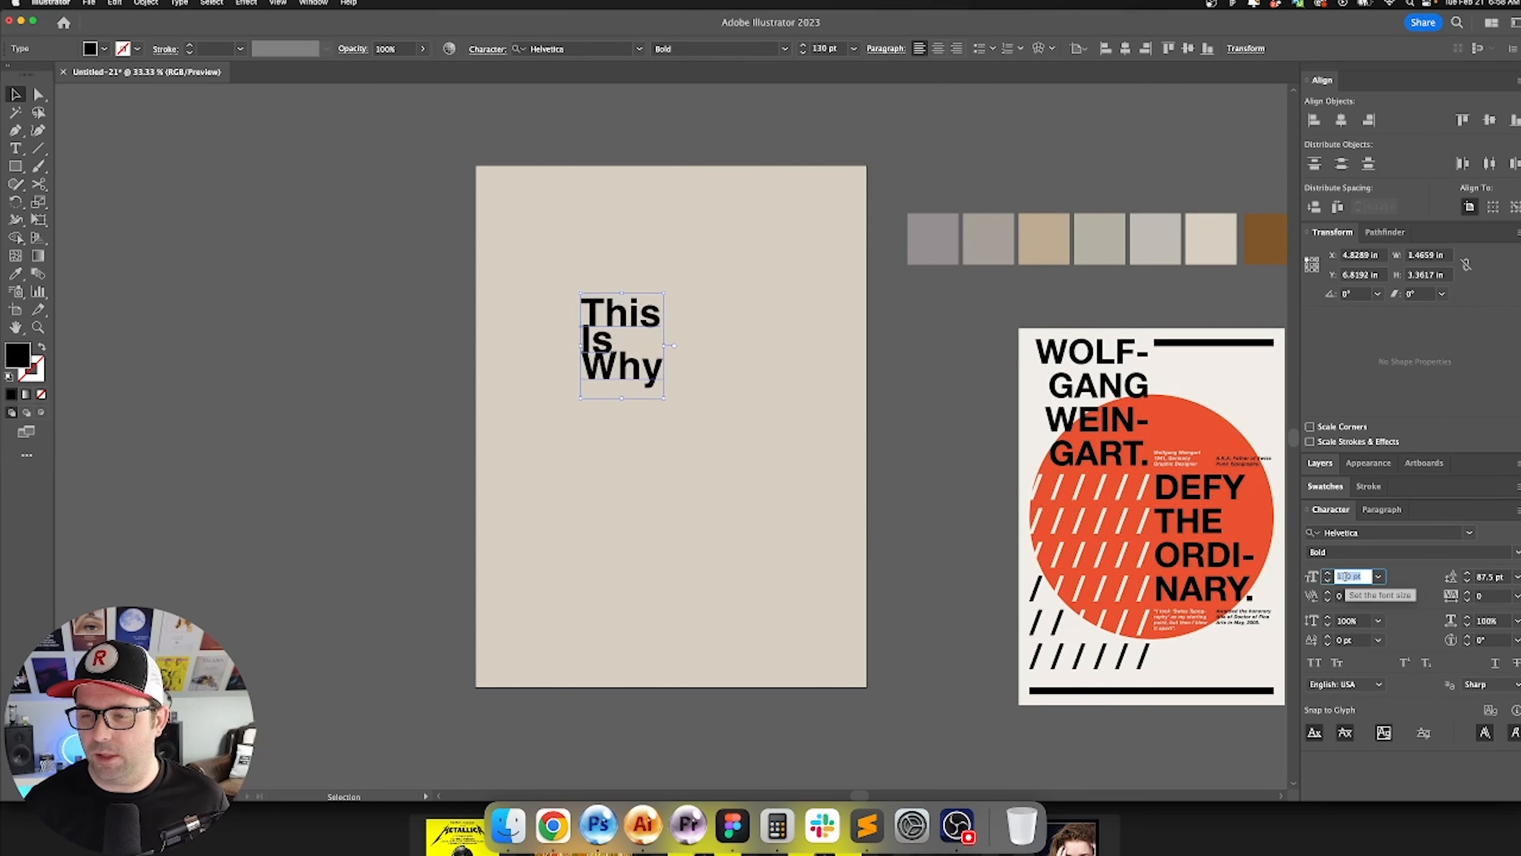
key("shift+Up")
key("shift+Up")
key("shift+Up")
key("shift+Up")
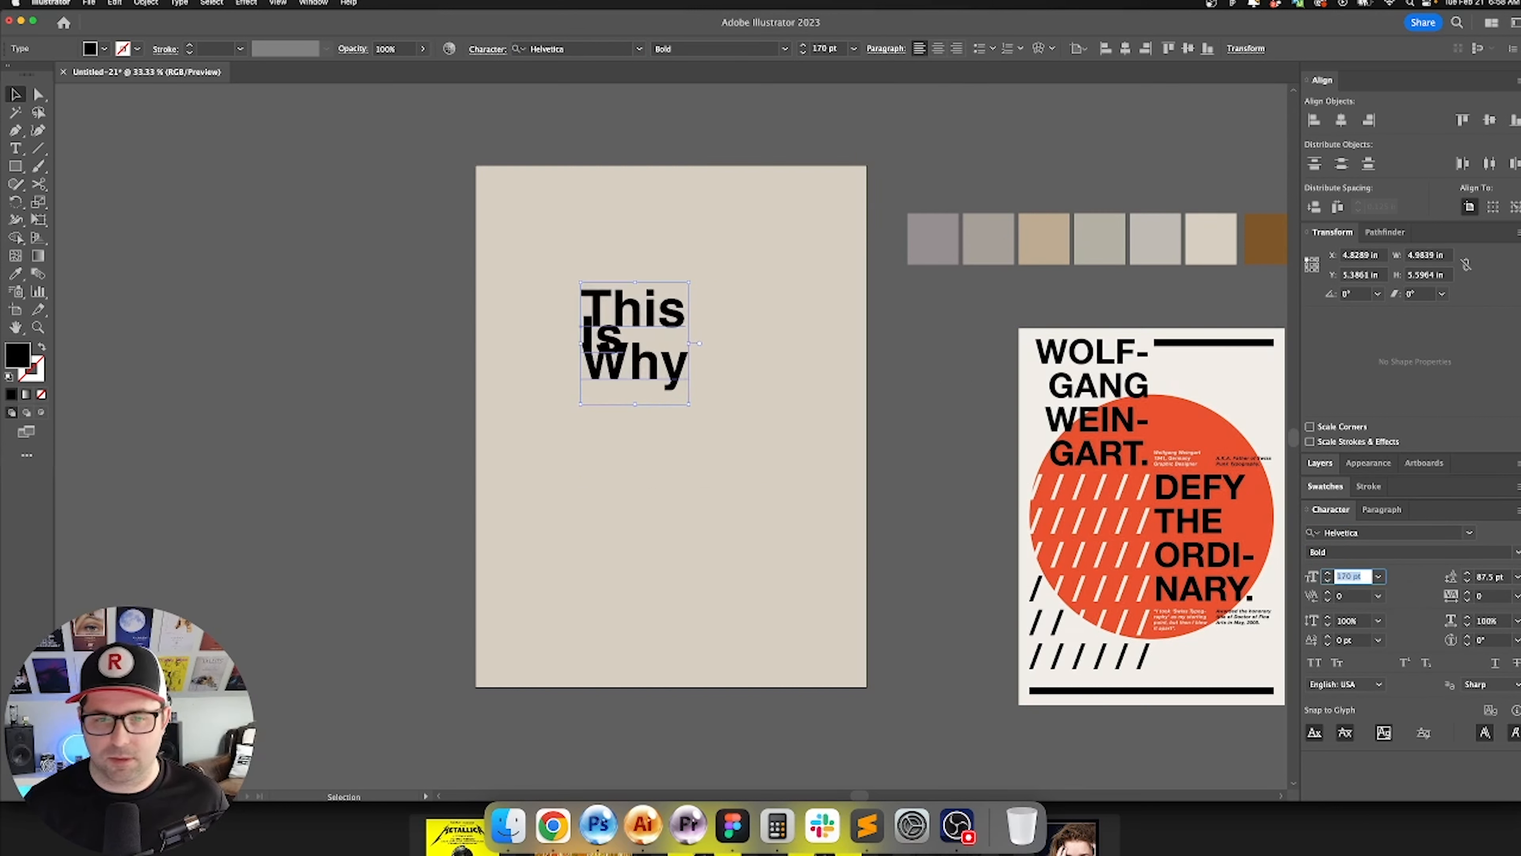
key("shift+Up")
key("shift+Up")
key("shift+Up")
key("shift+Up")
key("shift+Up")
key("shift+Up")
key("shift+Up")
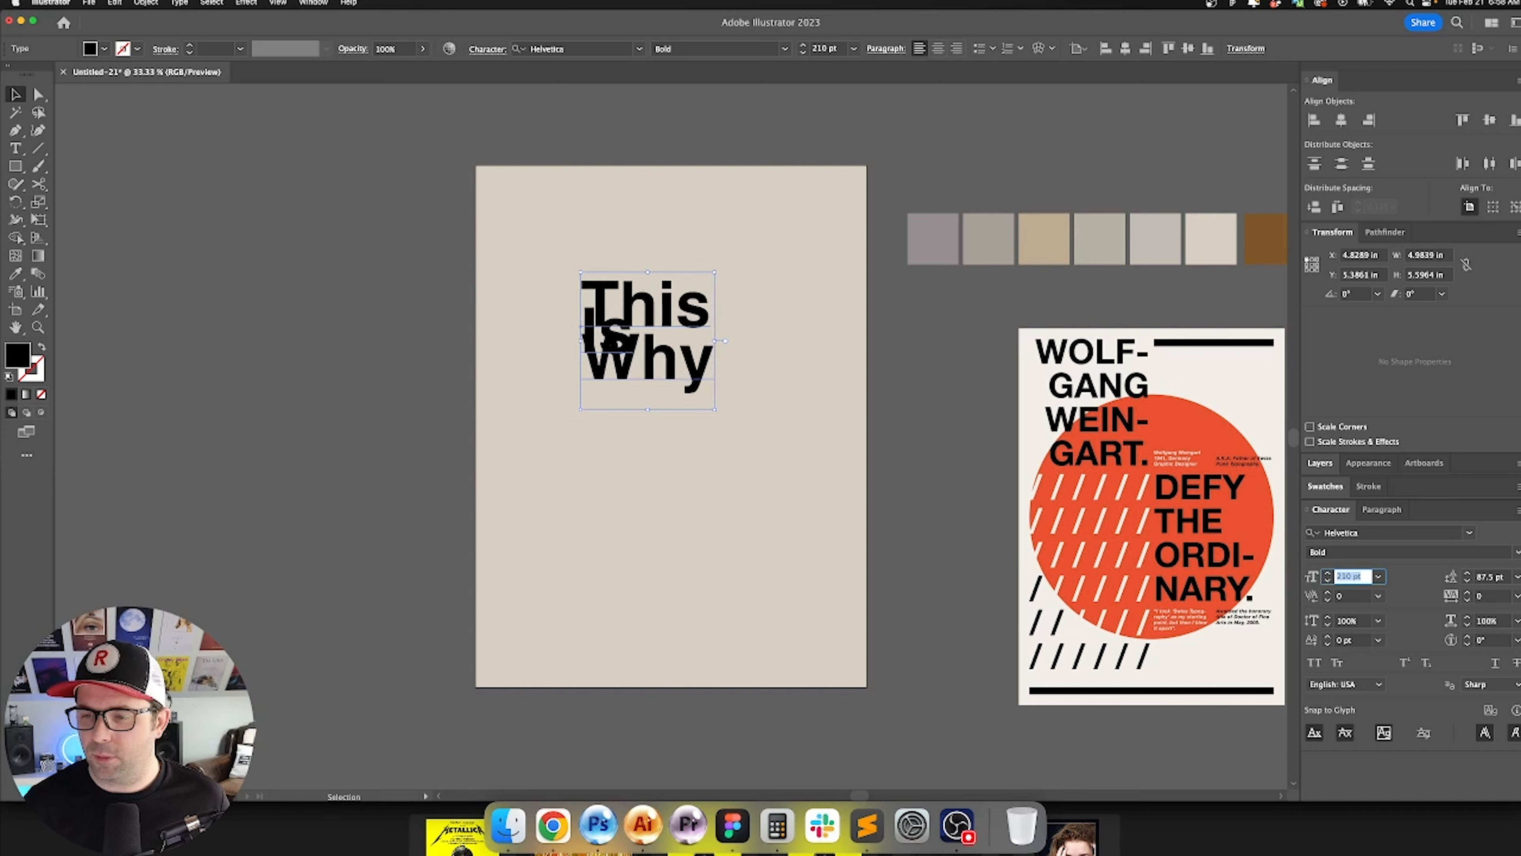
Step: Set the title's leading to 240 pt and its wording to lowercase "this is why"
left_click(1499, 579)
key("shift+Down")
key("shift+Down")
key("shift+Down")
key("shift+Up")
key("shift+Up")
key("shift+Up")
key("shift+Up")
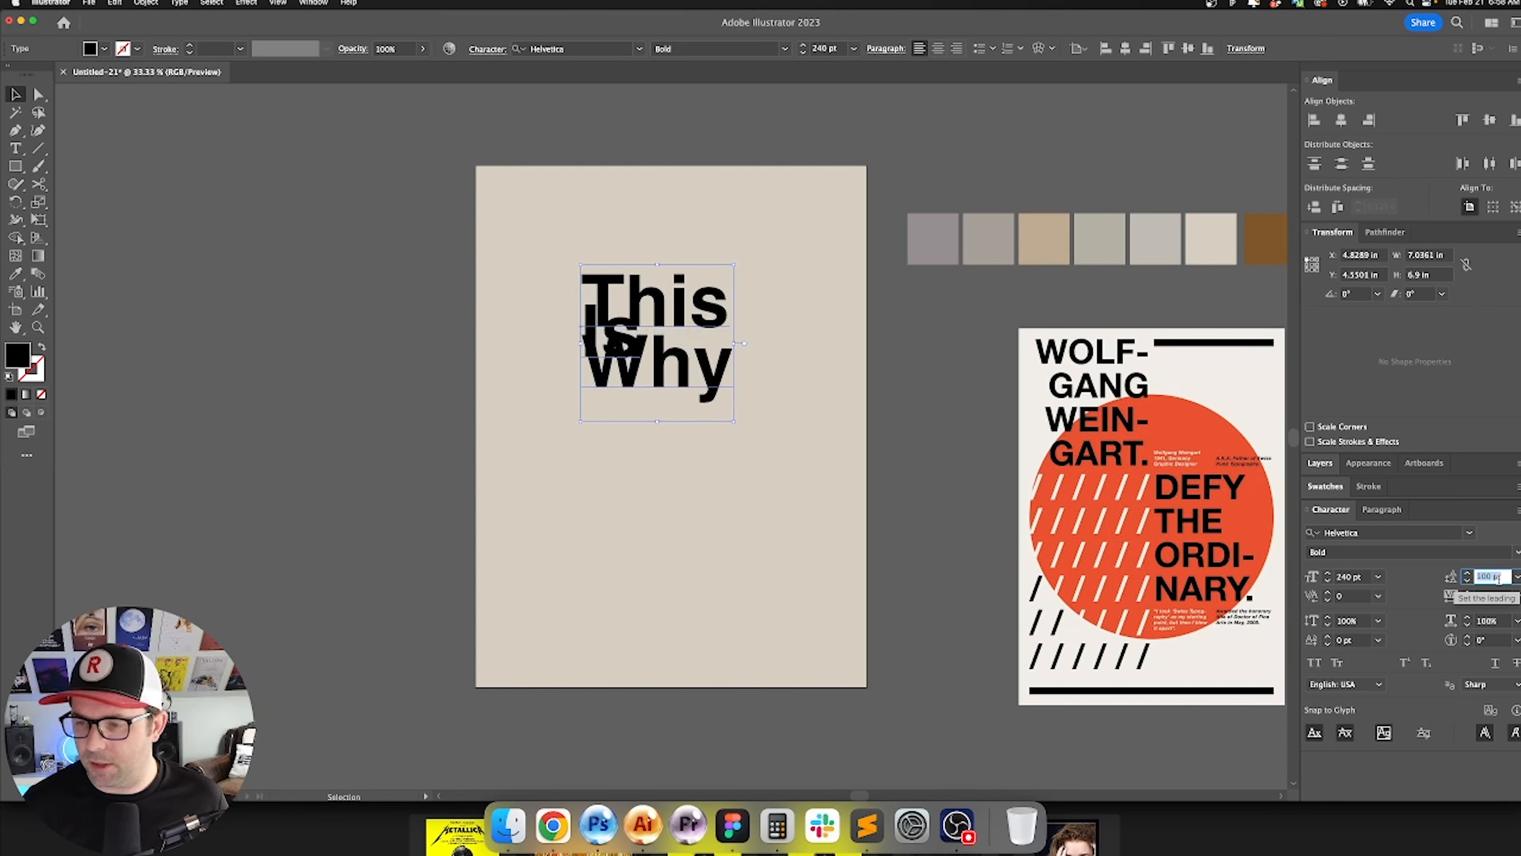
key("shift+Up")
key("shift+Up")
key("shift+Up")
key("shift+Up")
key("shift+Up")
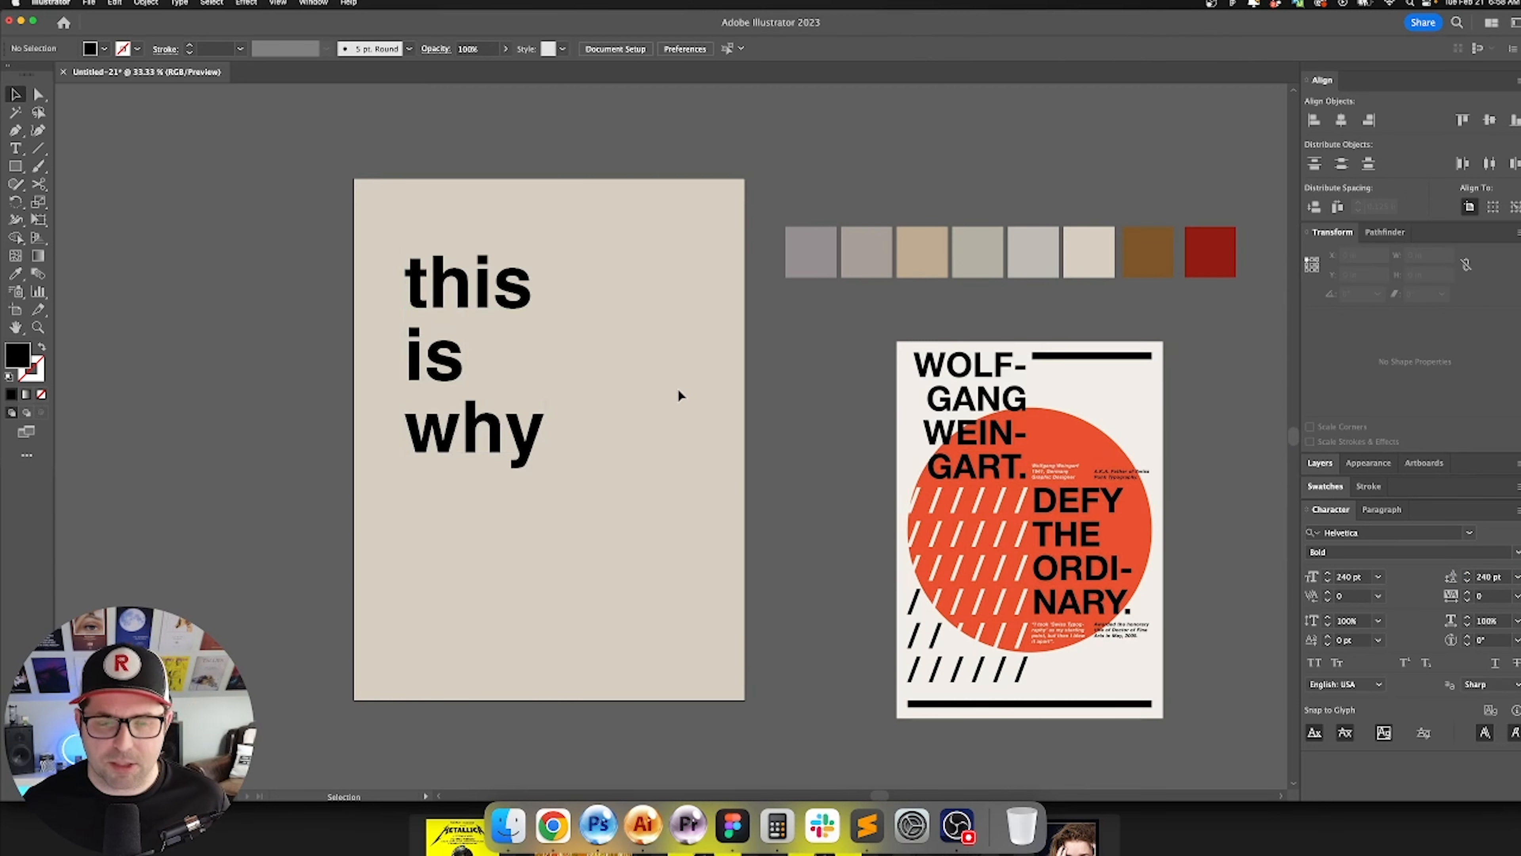
Step: Reflow the title into two lines, "this" and "is why", with 200 pt leading, and position it in the artboard's lower left
left_click_drag(641, 361, 664, 368)
left_click(508, 298)
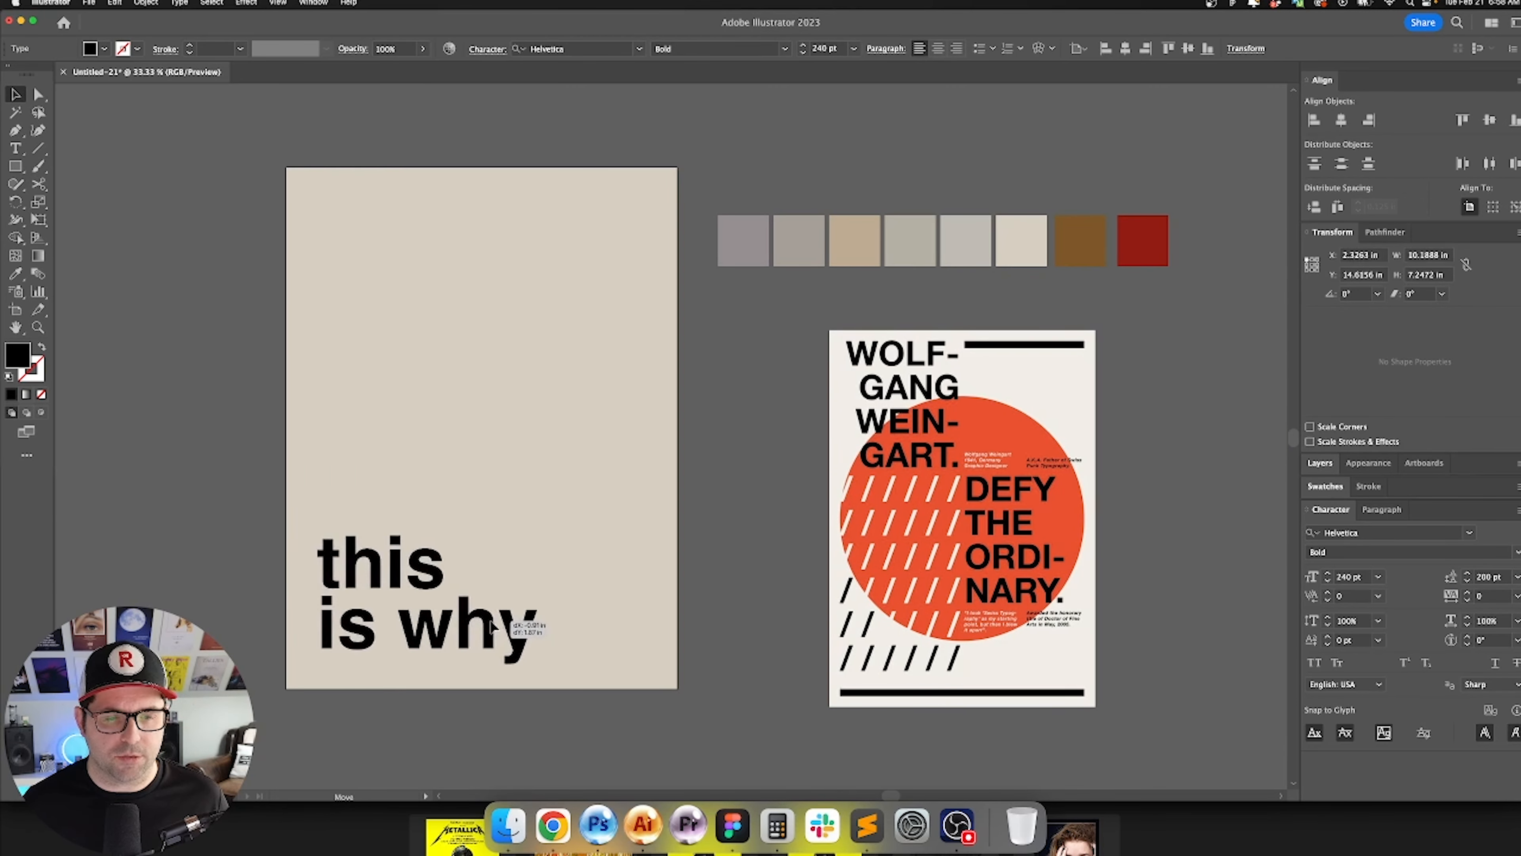
left_click_drag(509, 620, 509, 607)
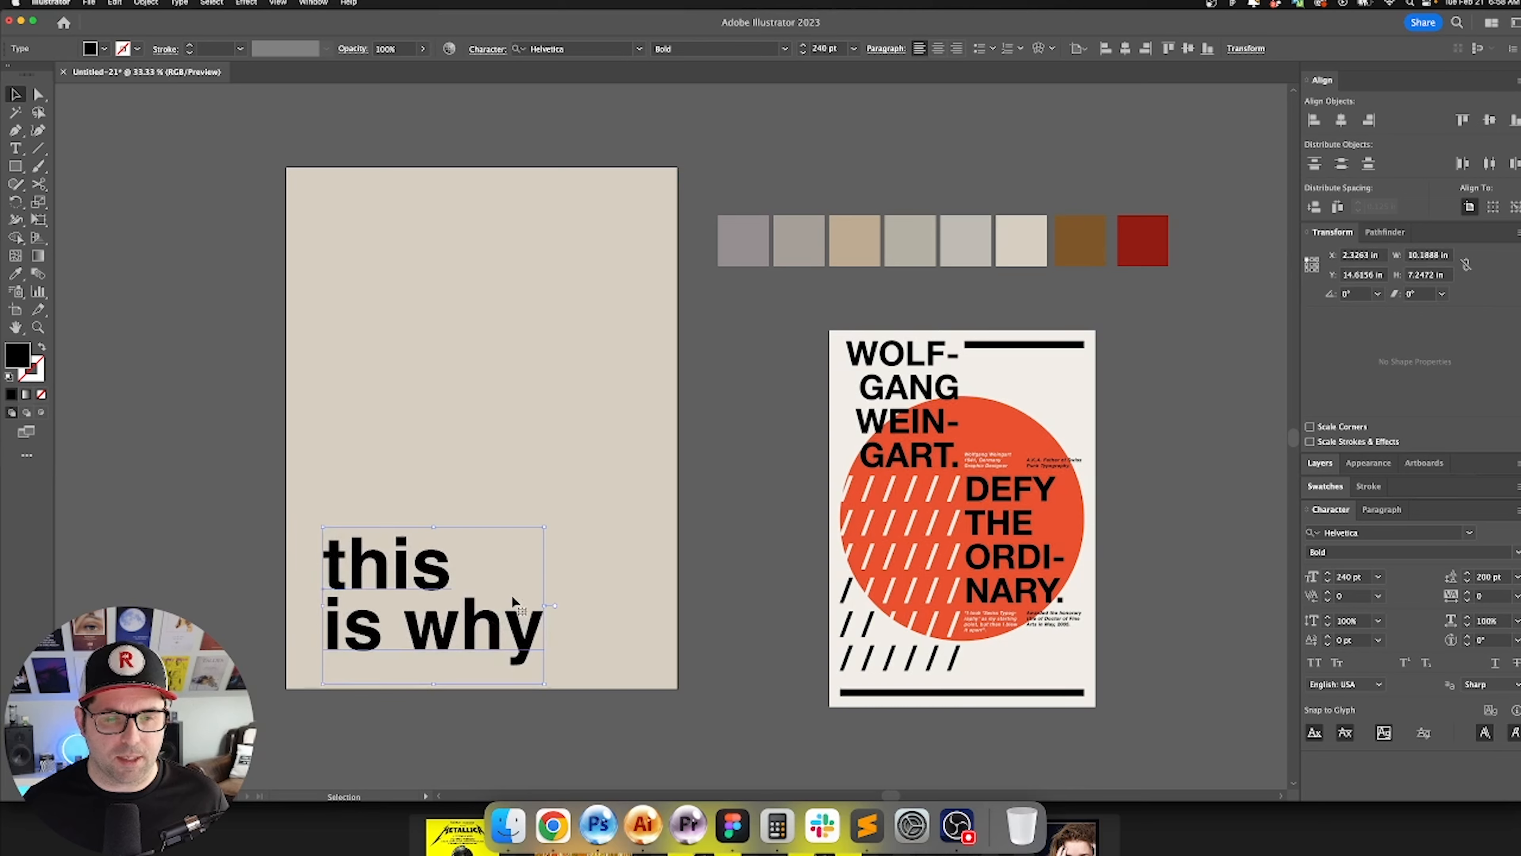
left_click(564, 551)
left_click_drag(566, 558, 553, 519)
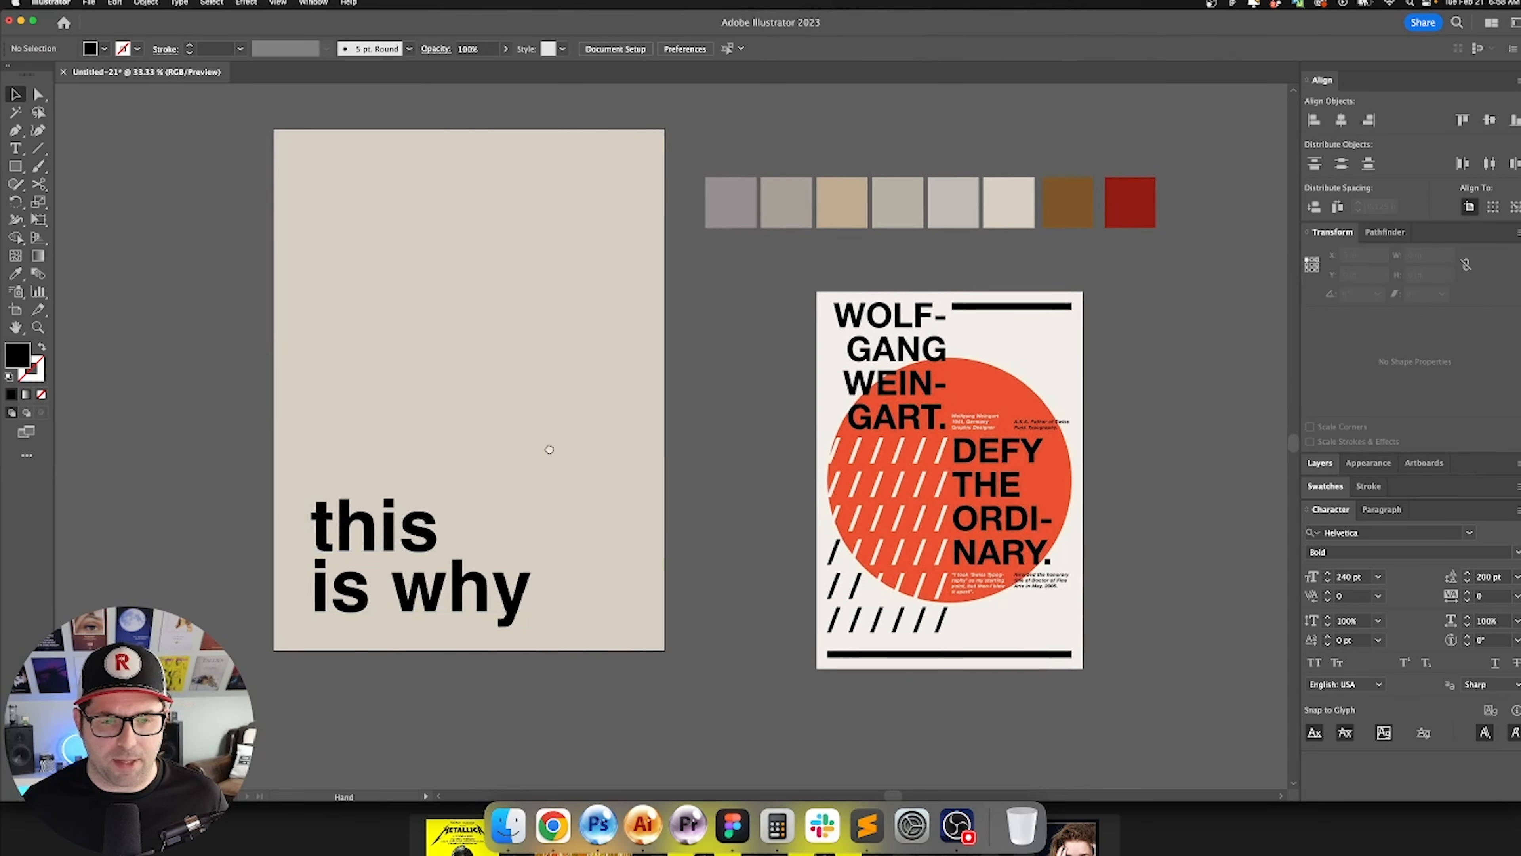
Step: Add "the new album by paramore" on two lines above the title at 96 pt, with tighter leading and Optical kerning
left_click_drag(548, 449, 569, 454)
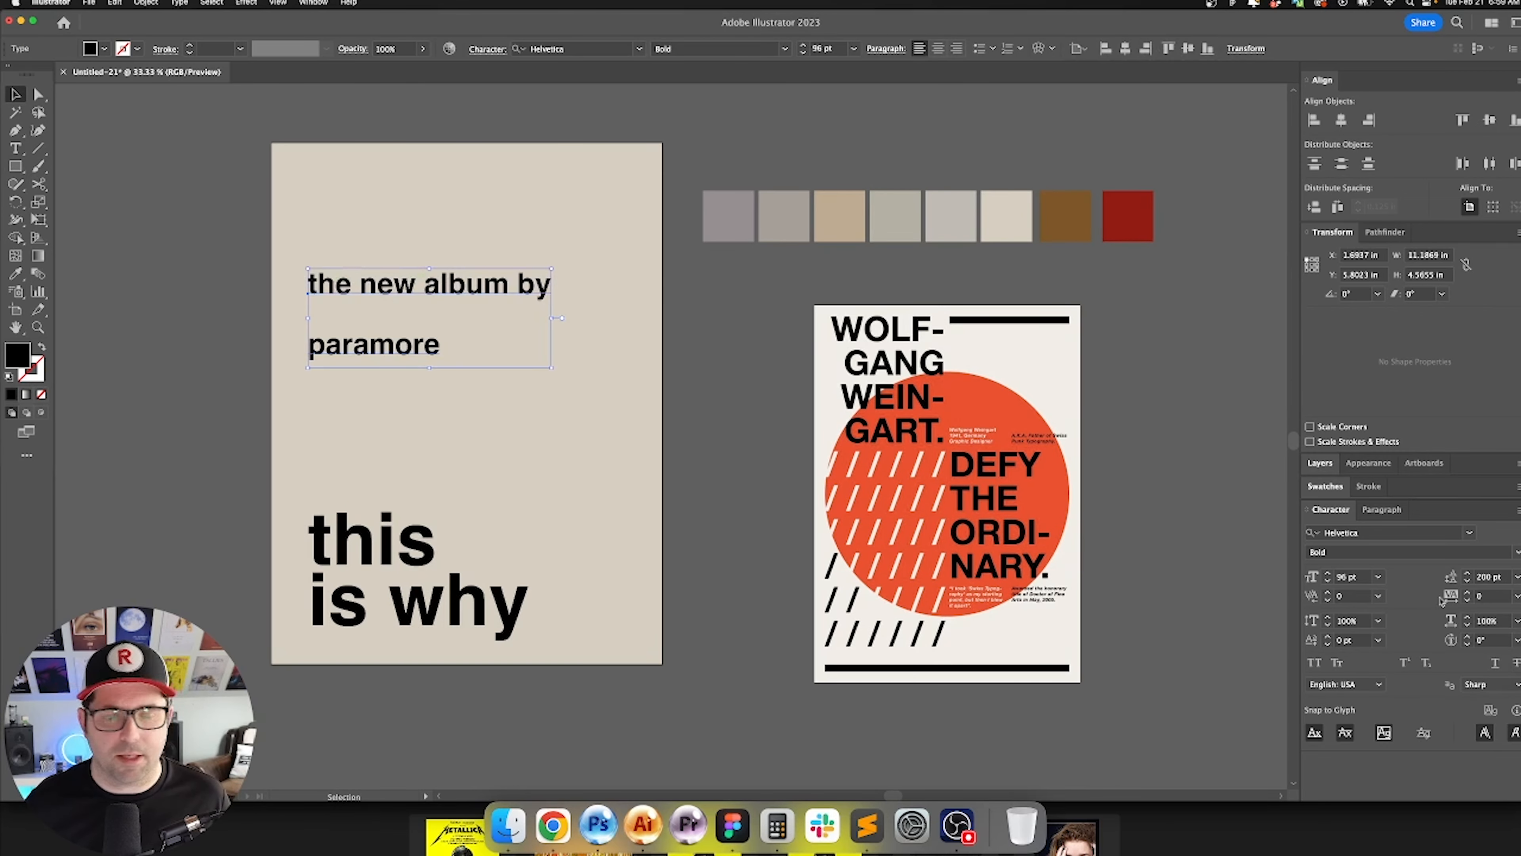
left_click(1495, 577)
key("shift+Down")
key("shift+Down")
key("shift+Down")
key("shift+Down")
key("shift+Down")
key("shift+Down")
key("shift+Down")
key("shift+Down")
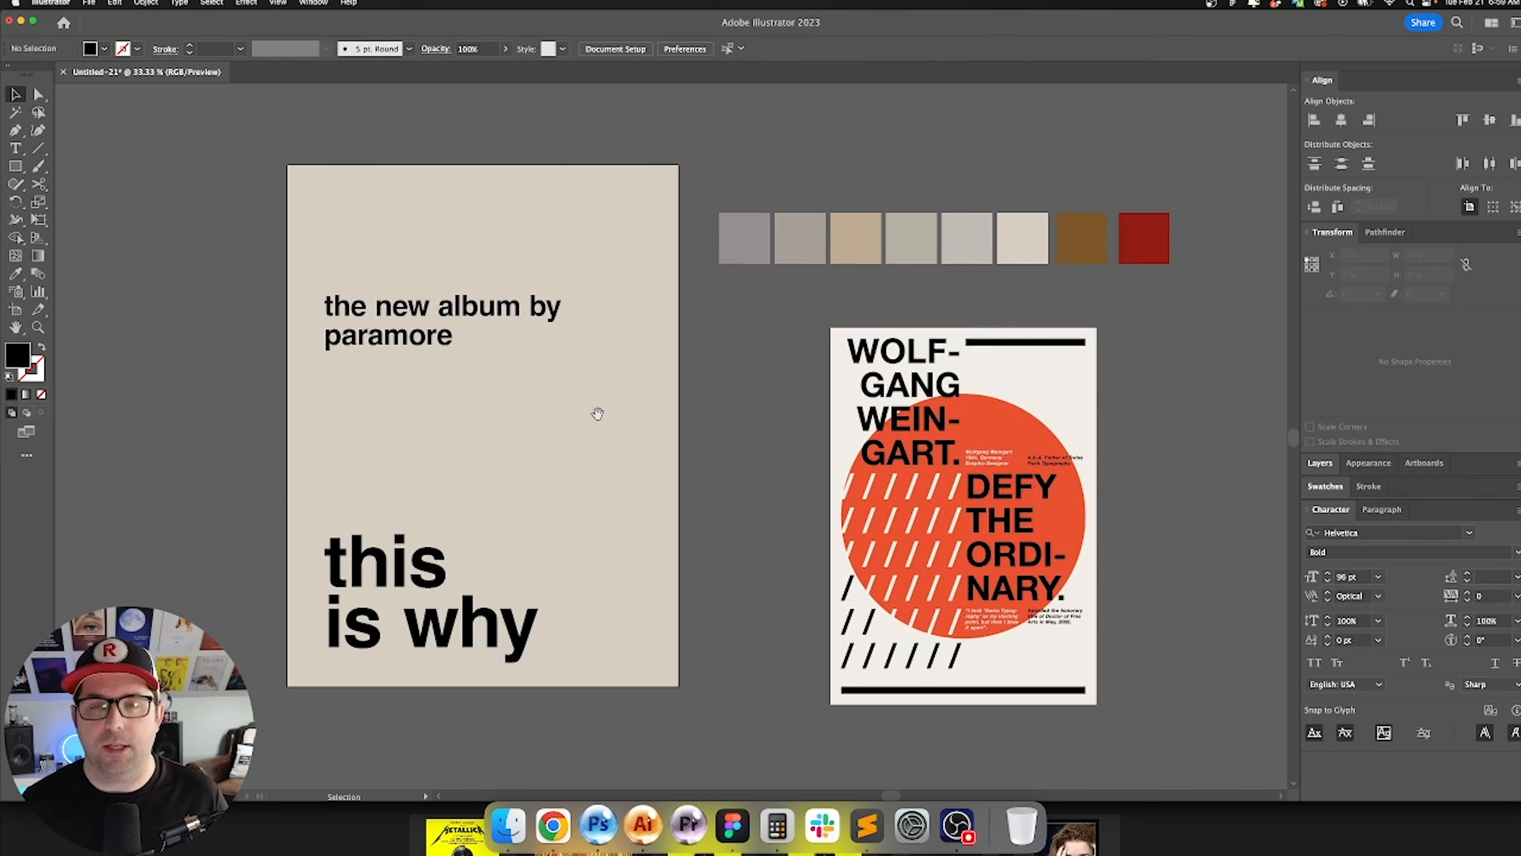
key("super+0")
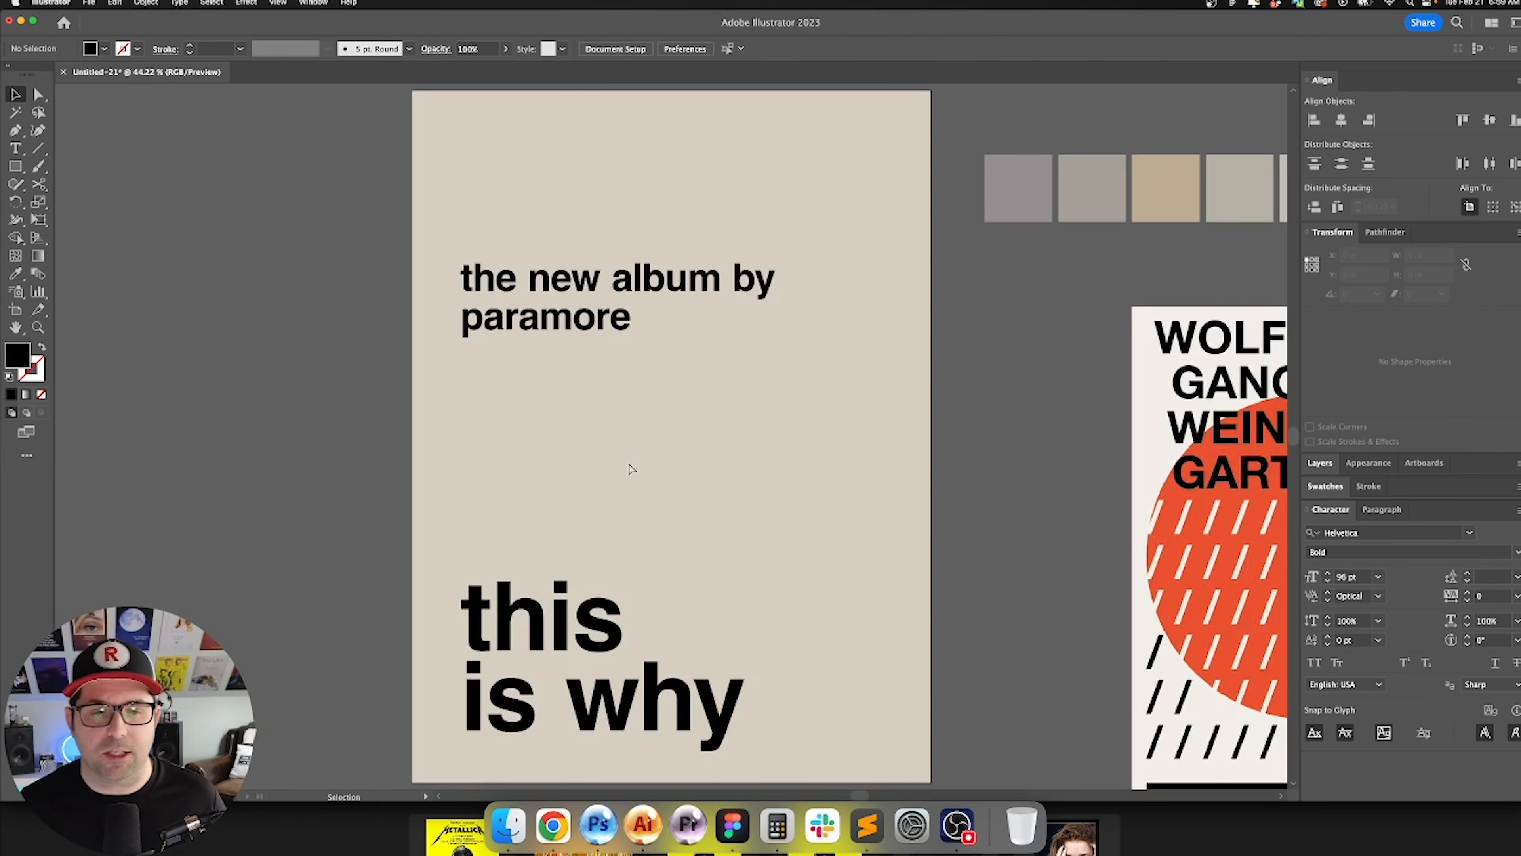
Step: Tighten the kerning between the letter pairs of "this" in the title to around -50
left_click_drag(679, 462, 643, 327)
scroll(572, 499, "up", 3)
left_click_drag(572, 499, 592, 435)
scroll(466, 443, "up", 1)
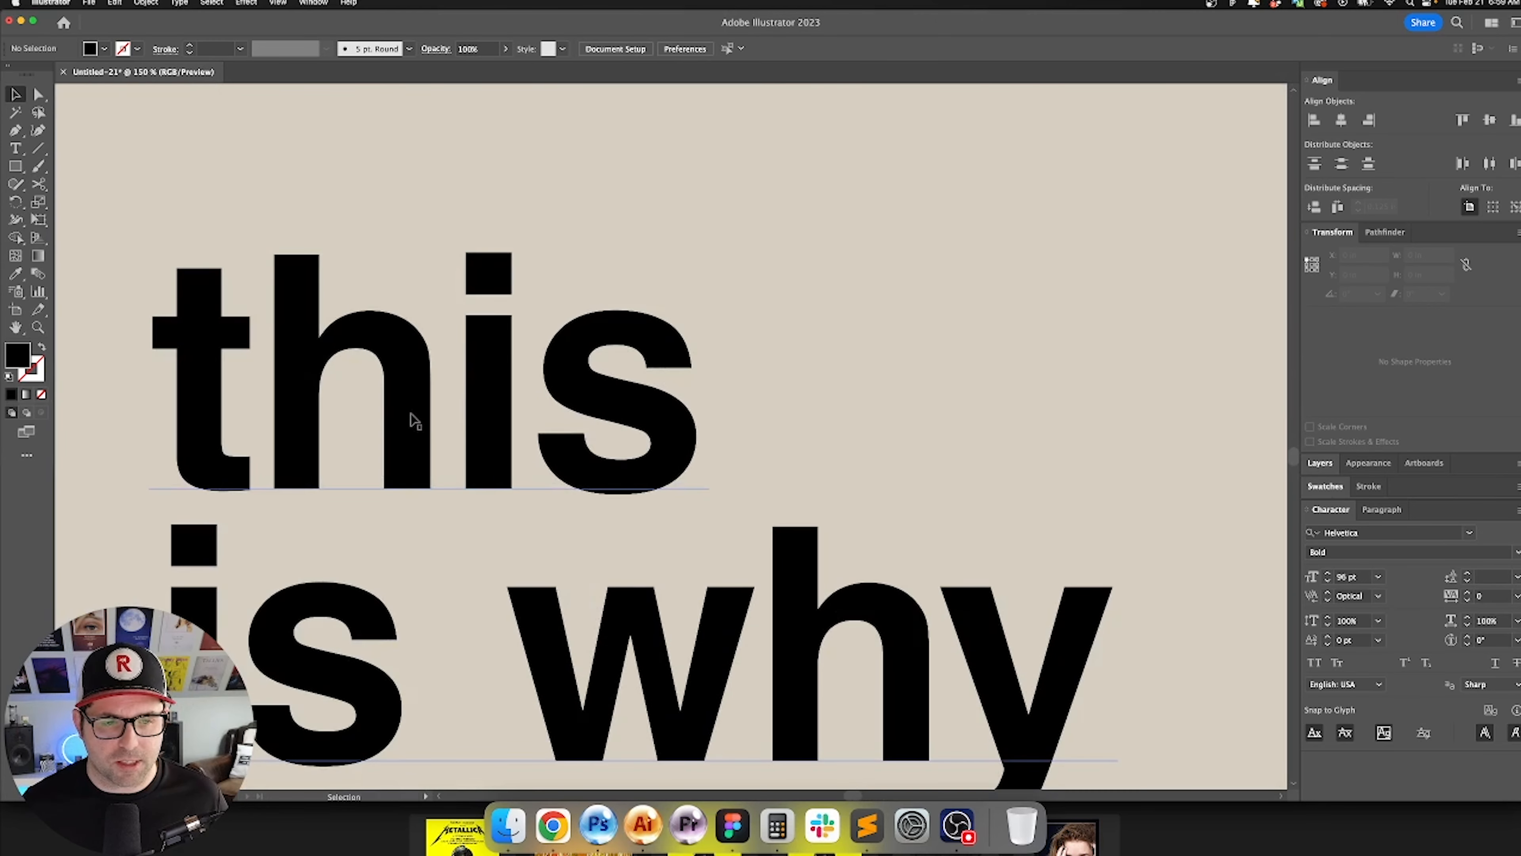
double_click(309, 365)
left_click(309, 367)
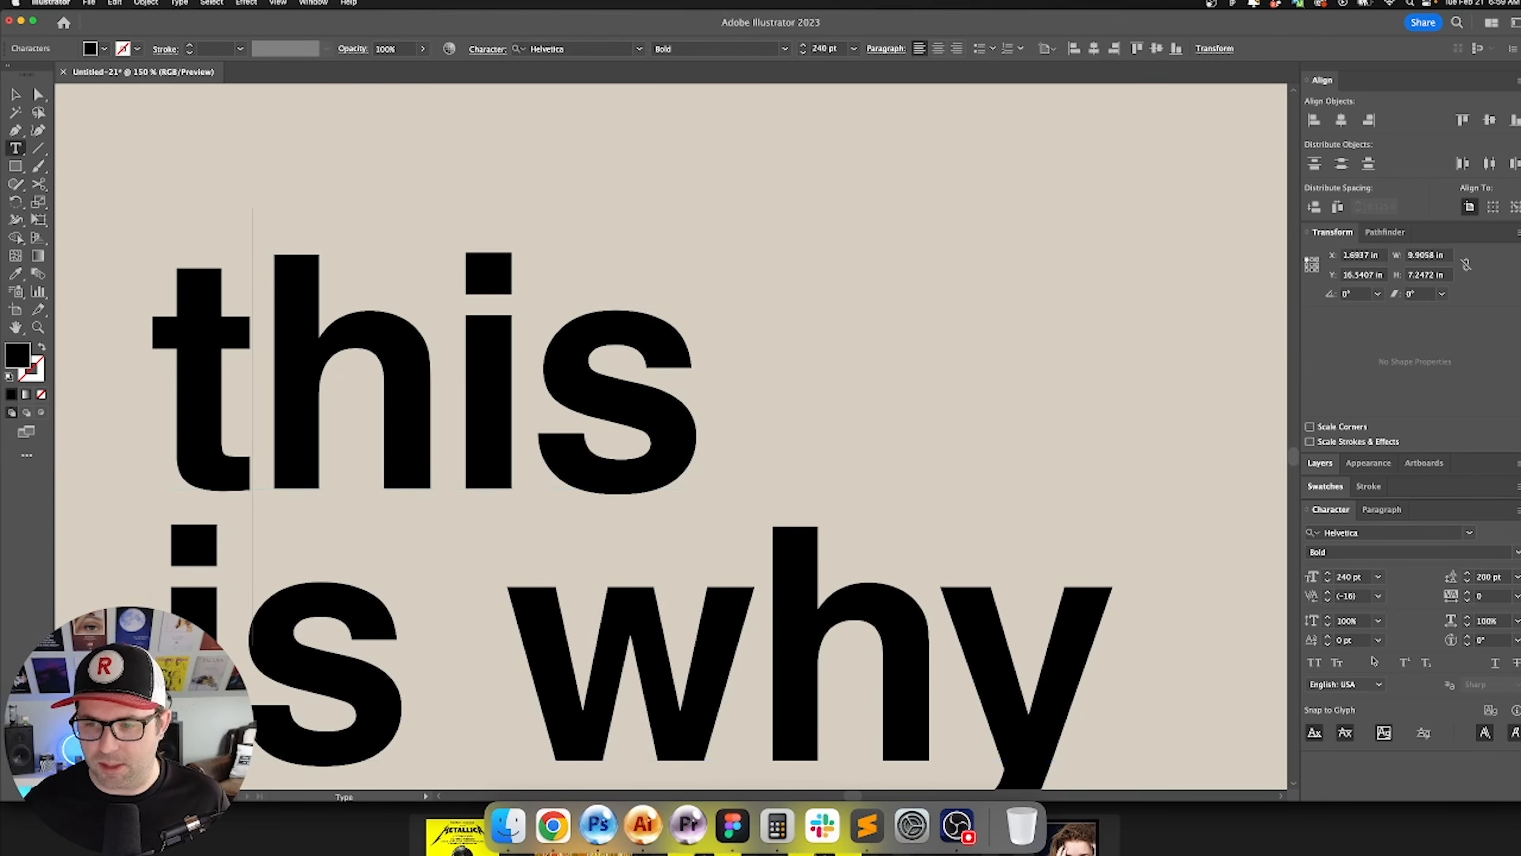
left_click(1356, 596)
type("-25")
key("Return")
type("-50")
key("Return")
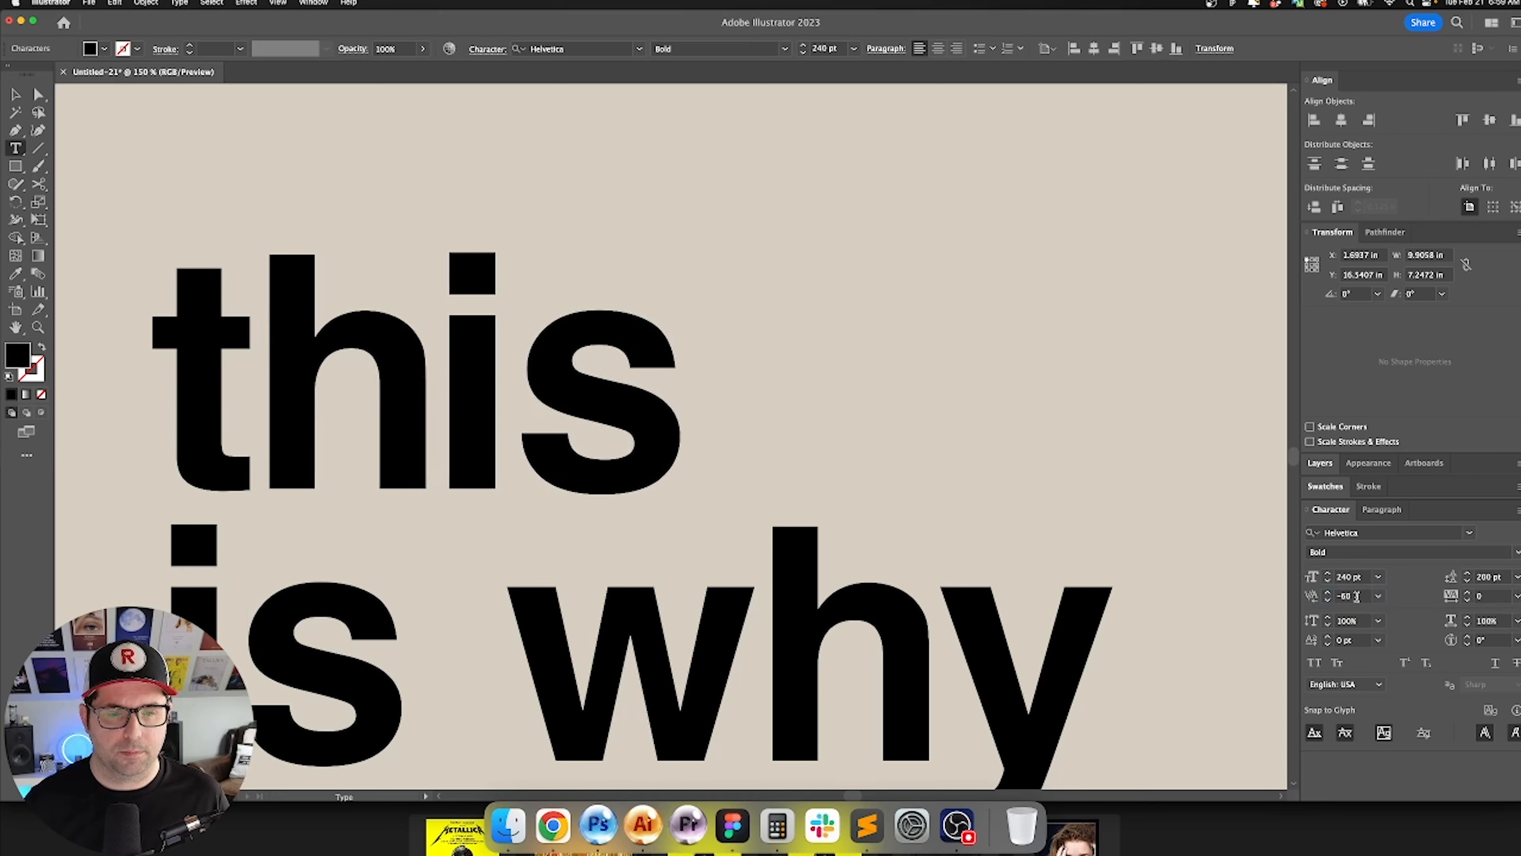
type("-50")
key("Return")
Step: Kern the loose letter pairs in "the new" of the album text to -30
scroll(918, 646, "down", 2)
key("Right")
key("Right")
key("Right")
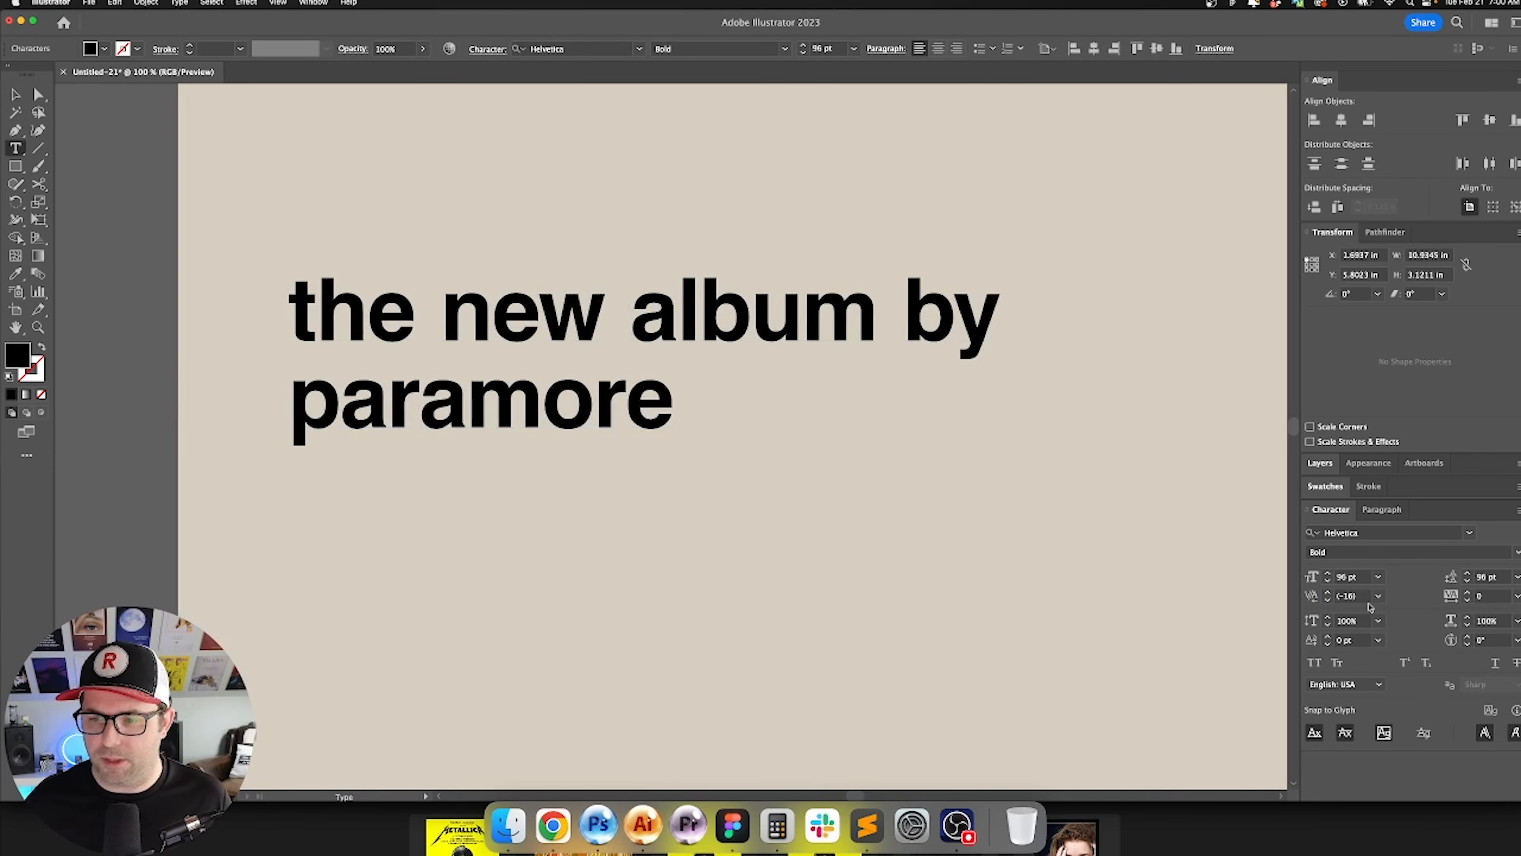
left_click(1365, 596)
type("-30")
key("Return")
key("Right")
key("Right")
key("Right")
key("Right")
key("Right")
left_click(1366, 596)
type("-30")
key("Return")
key("Right")
key("Right")
key("Right")
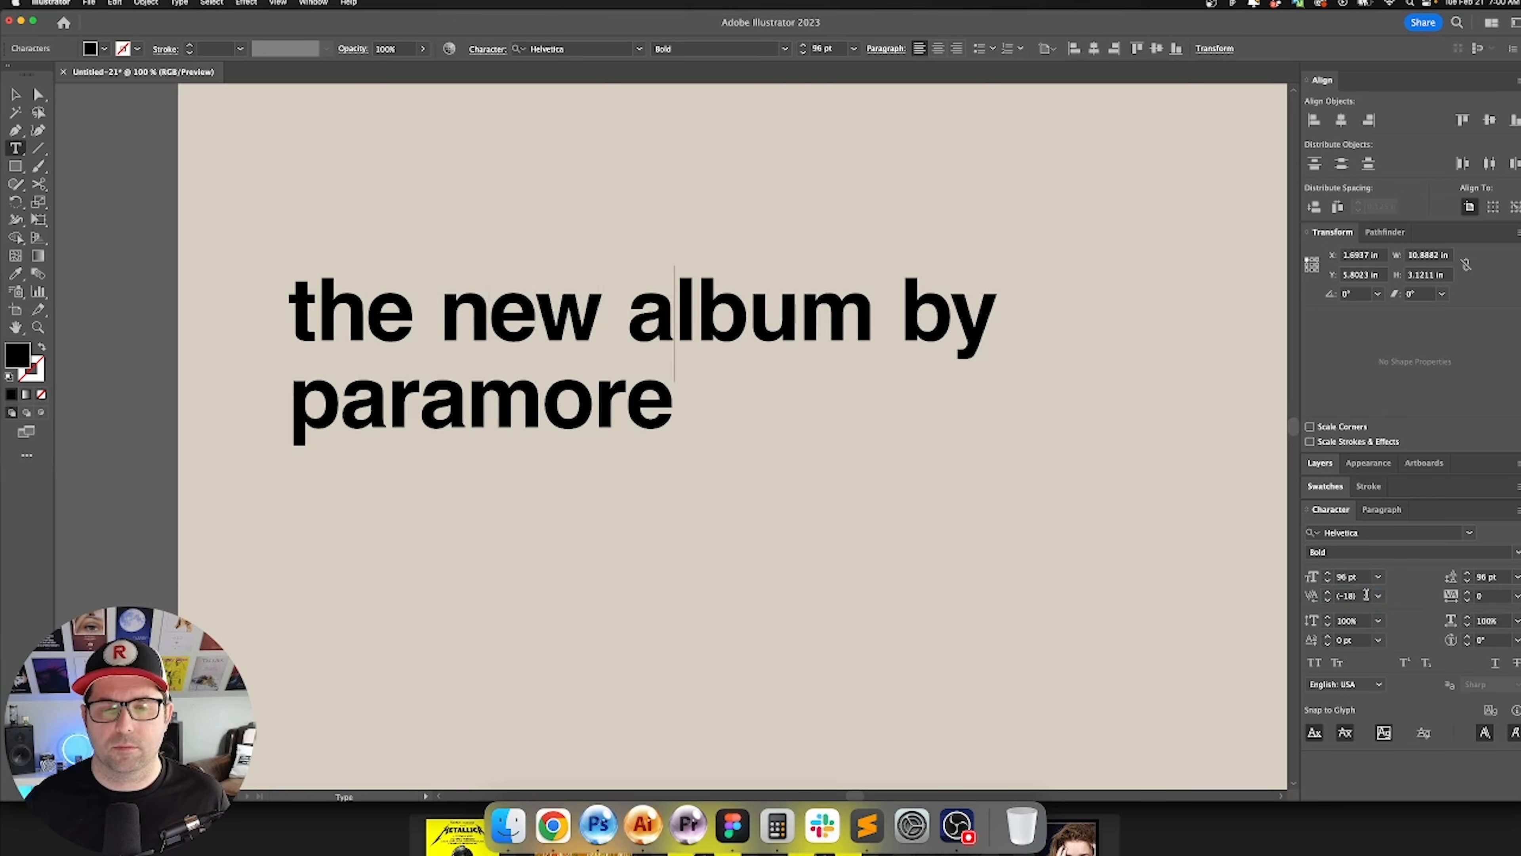
Step: Kern the loose letter pairs in "album by" to -30, continuing on to the second line
left_click(1366, 595)
type("-30")
key("Return")
key("Right")
left_click(1365, 596)
type("-30")
key("Return")
key("Right")
key("Right")
key("Right")
key("Right")
key("Right")
key("Right")
left_click(1365, 595)
type("-30")
key("Return")
key("Right")
key("Right")
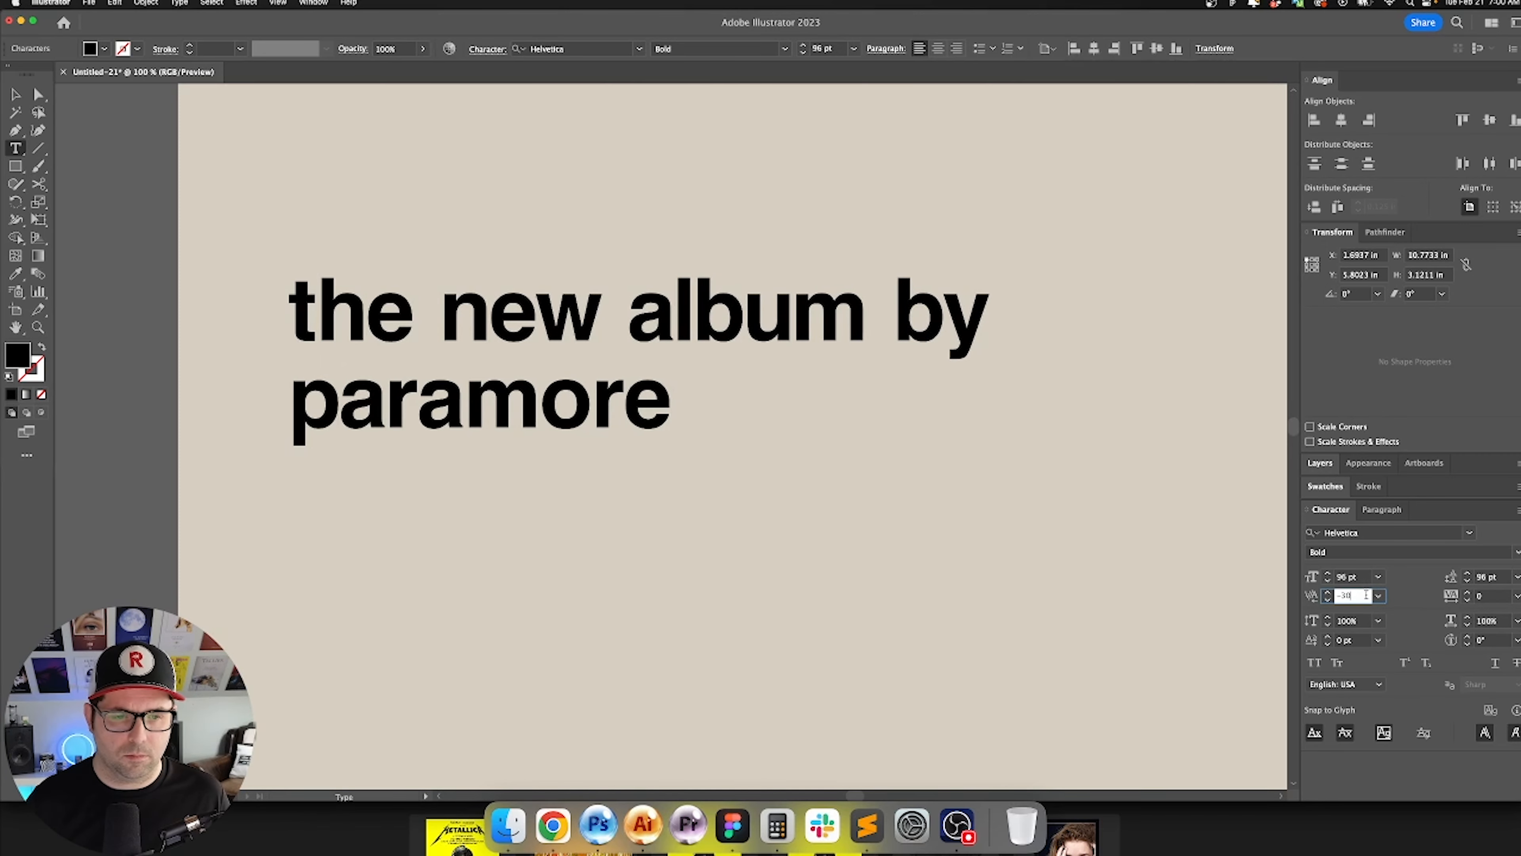
Step: Kern the letter pairs in "paramore" to -30 and -20, and finish editing the text
left_click(1366, 596)
type("-30")
key("Return")
key("Right")
key("Right")
left_click(1366, 596)
type("-30")
key("Return")
key("Right")
left_click(1366, 595)
type("-30")
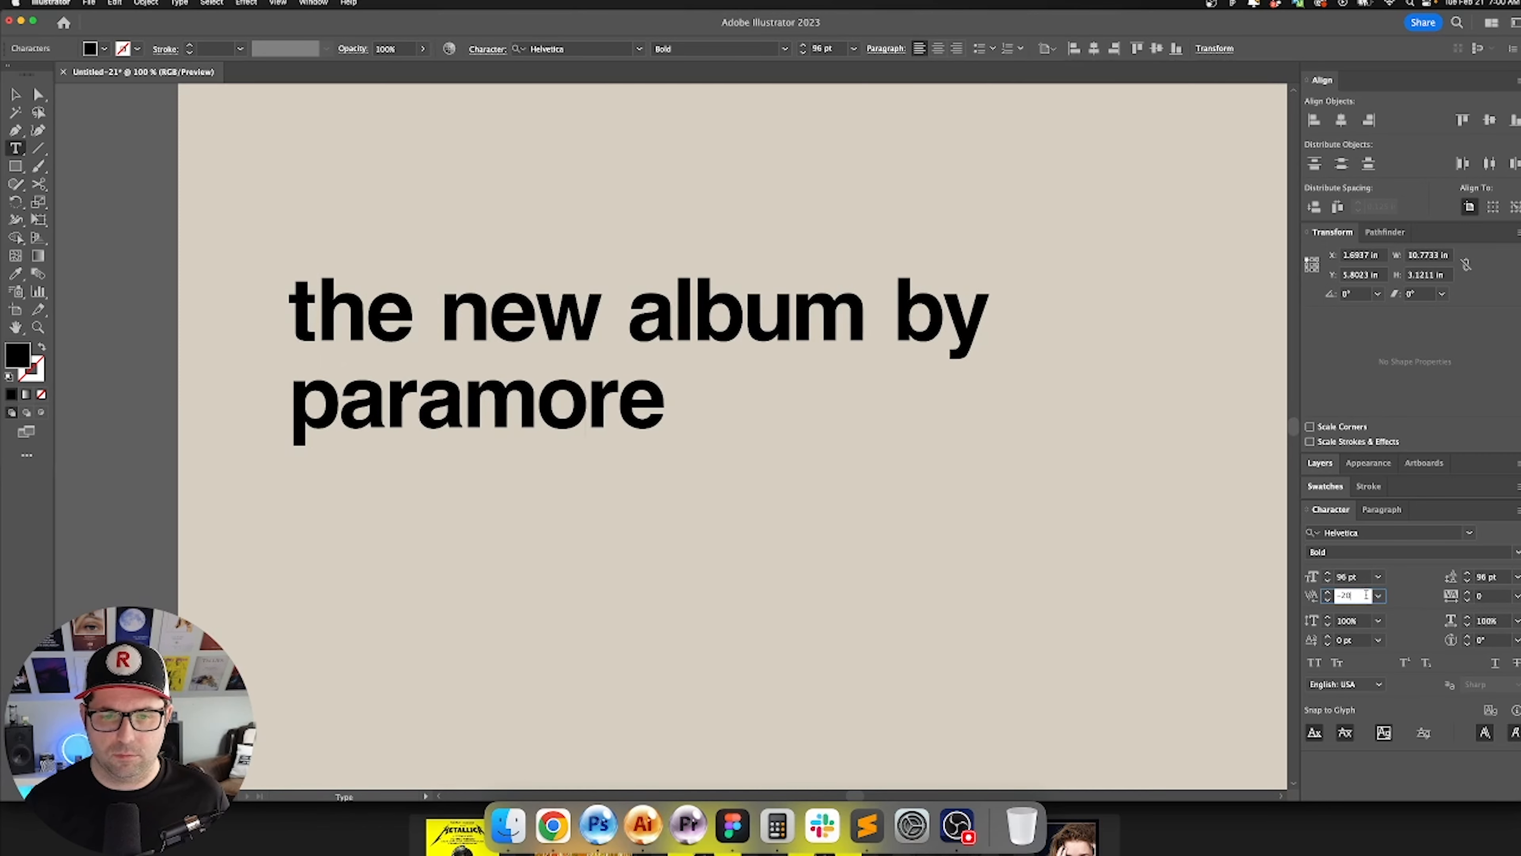
key("Return")
key("Escape")
key("super+0")
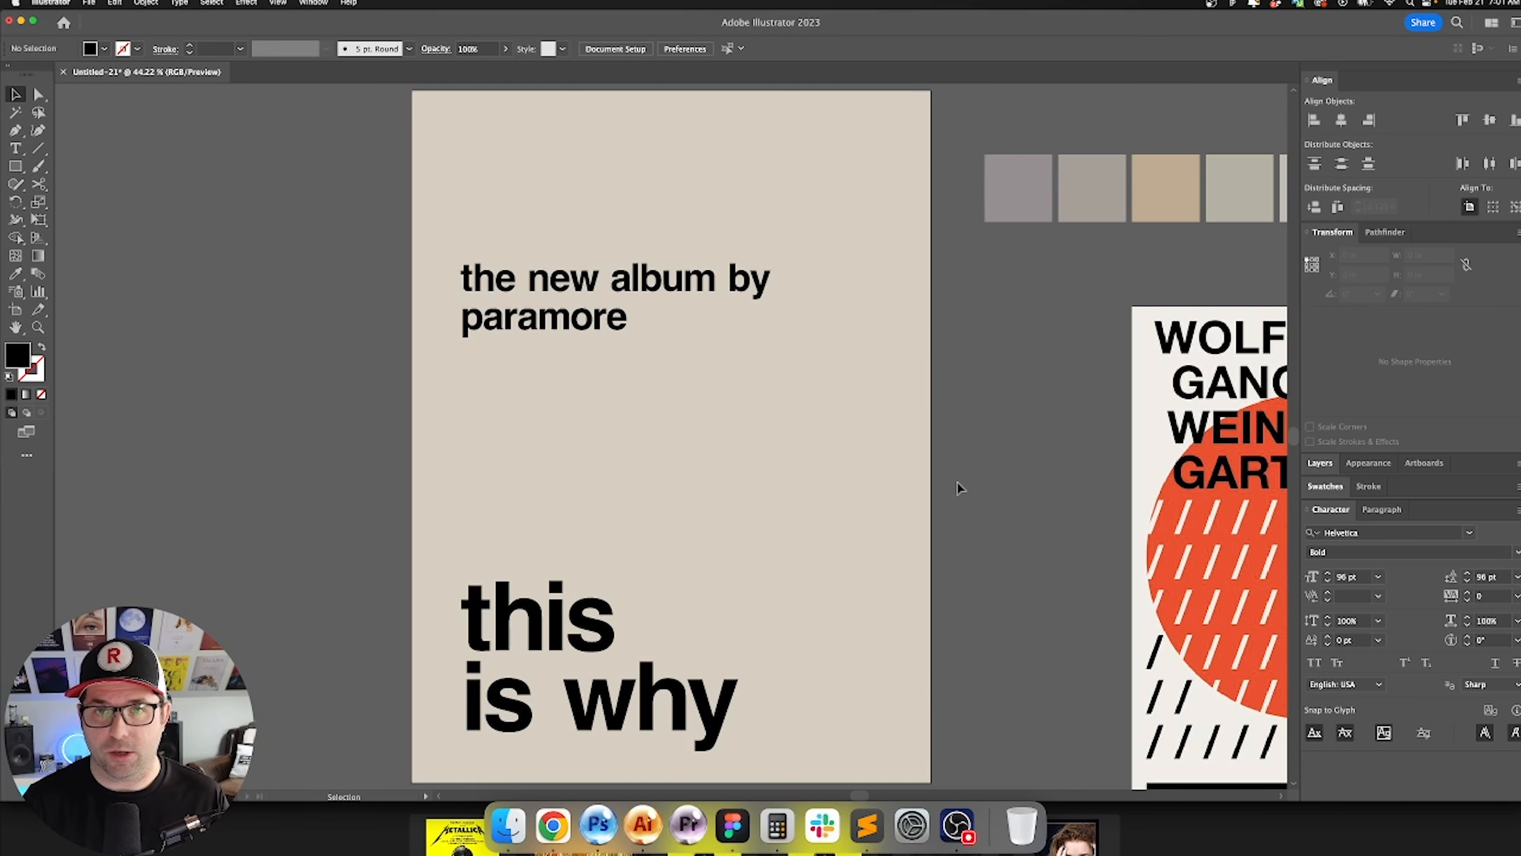
Step: Draw a circle about 10.8 in wide at the poster's right side and fill it with the red swatch's colour
scroll(957, 481, "right", 3)
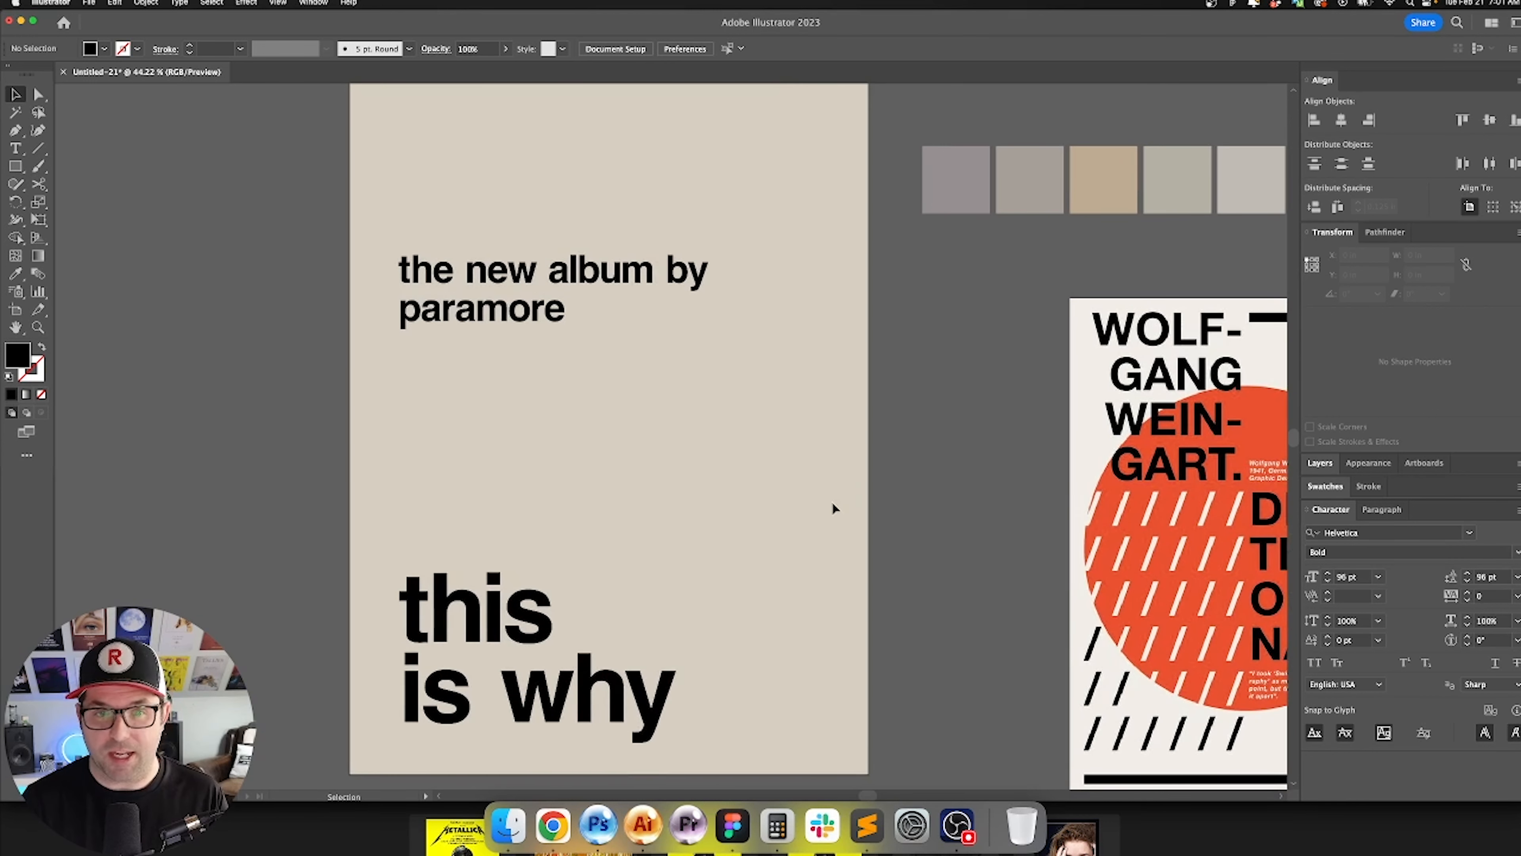
key("super+minus")
key("l")
left_click_drag(678, 420, 791, 515)
key("v")
left_click_drag(730, 459, 731, 485)
left_click(1250, 227)
left_click(861, 324)
left_click_drag(848, 350, 810, 361)
Step: Fill both the album text and the "this is why" title with the brown swatch's colour
left_click(575, 310)
left_click(557, 623, "shift")
key("i")
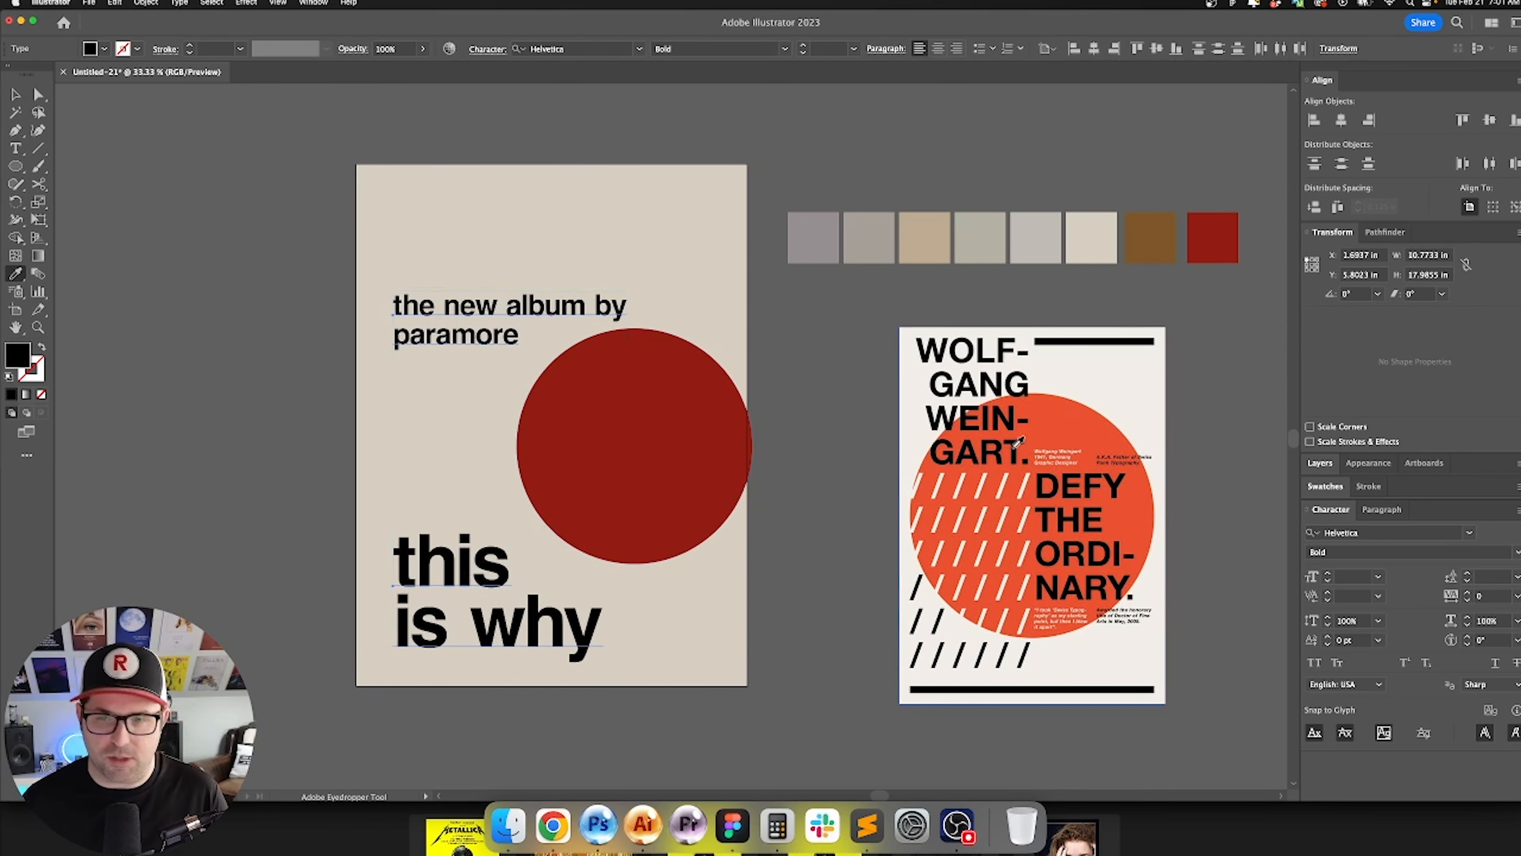
left_click(1146, 255)
key("v")
left_click(829, 147)
left_click_drag(657, 249, 674, 233)
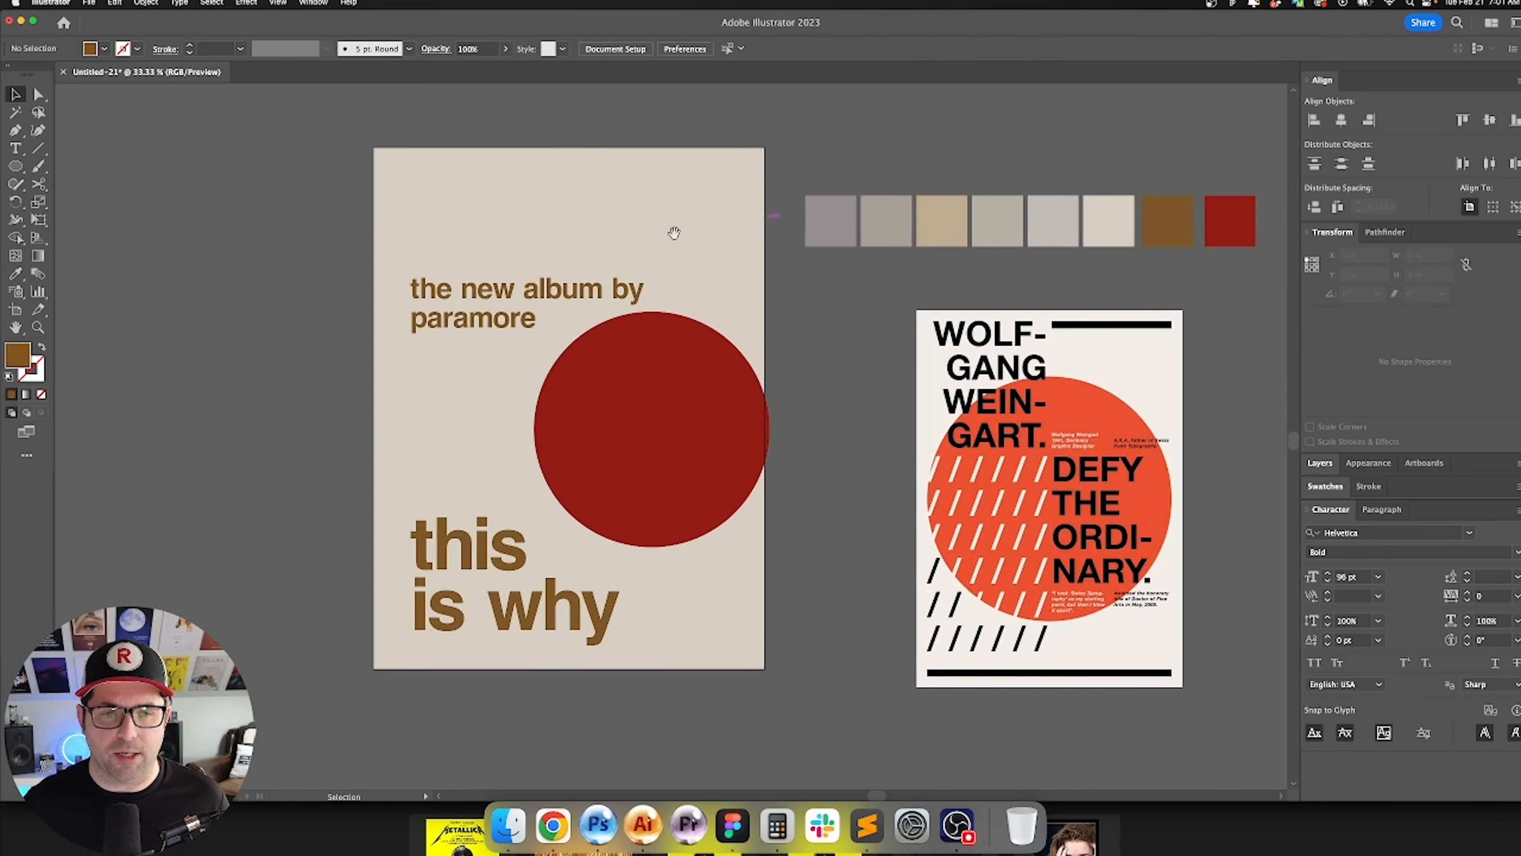
Step: Bring the Swiss-Grid.ai guides into the poster and align the album text with the upper-left margin guides
key("super+equal")
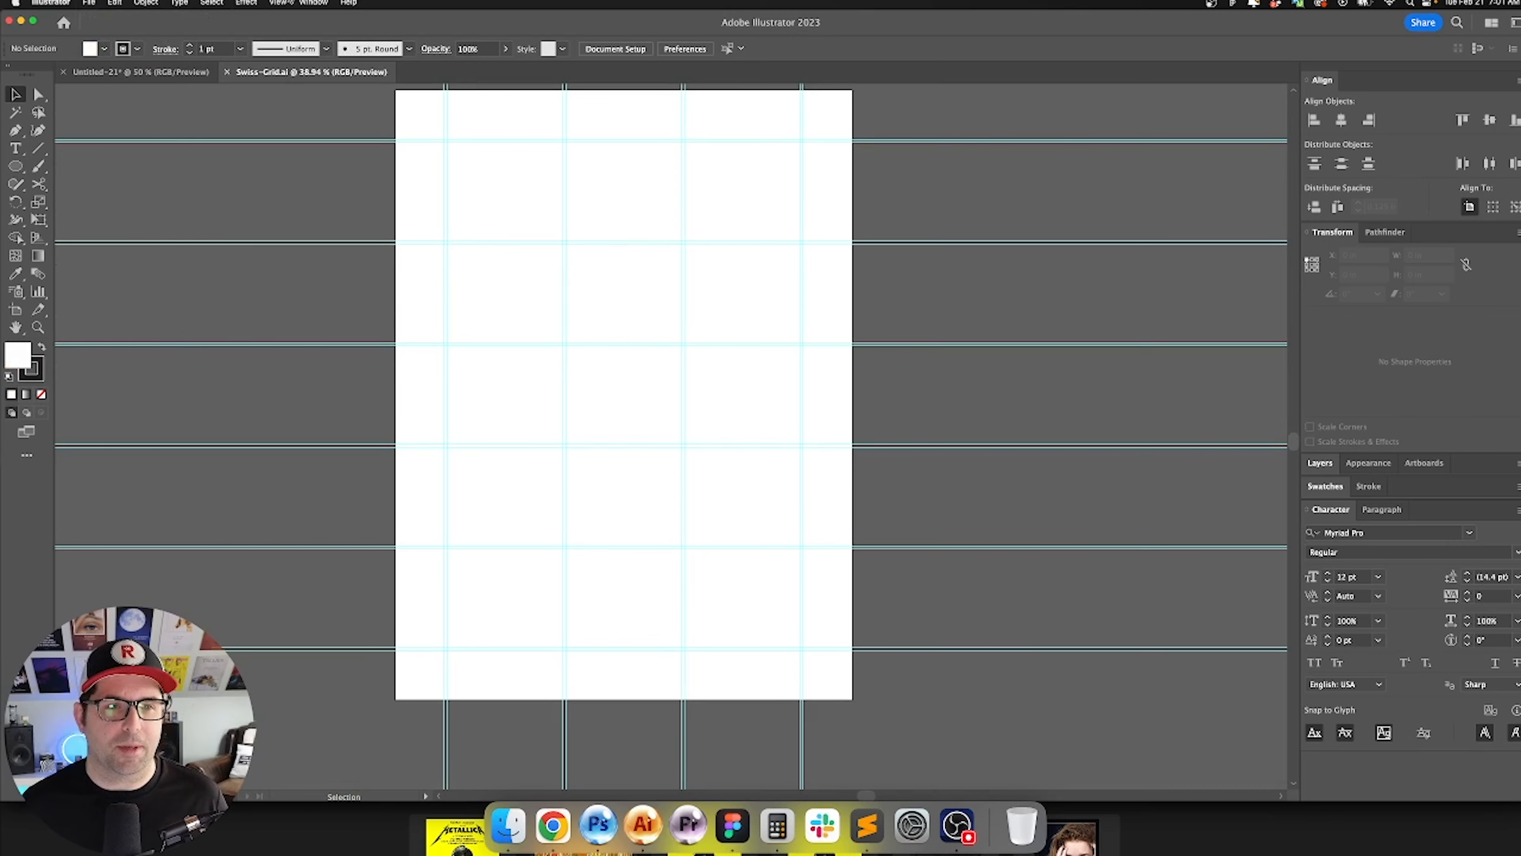
left_click(284, 3)
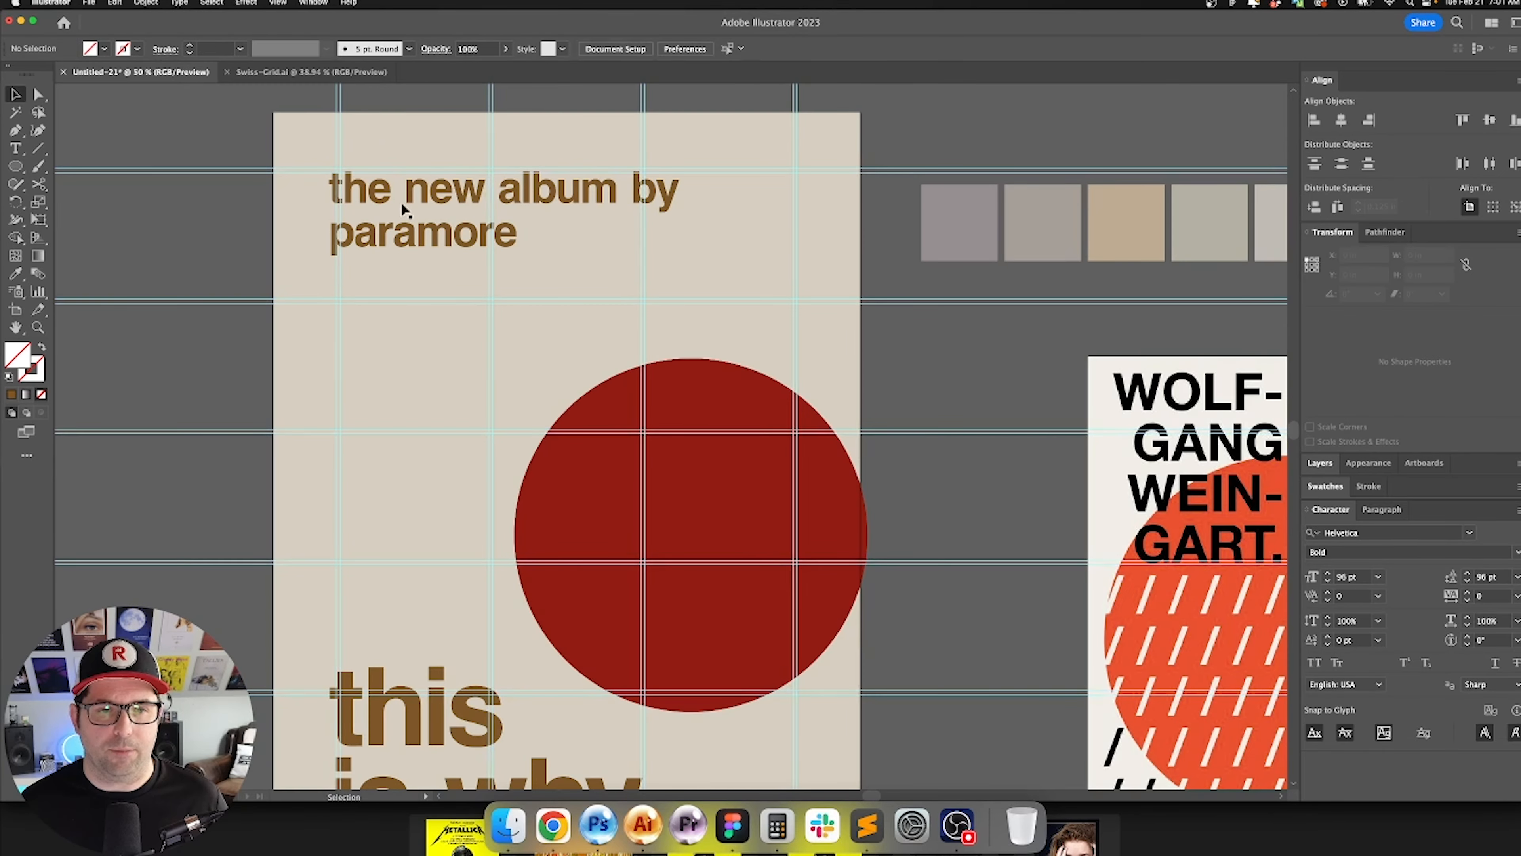
left_click_drag(465, 233, 503, 265)
scroll(354, 222, "up", 6)
left_click(594, 234)
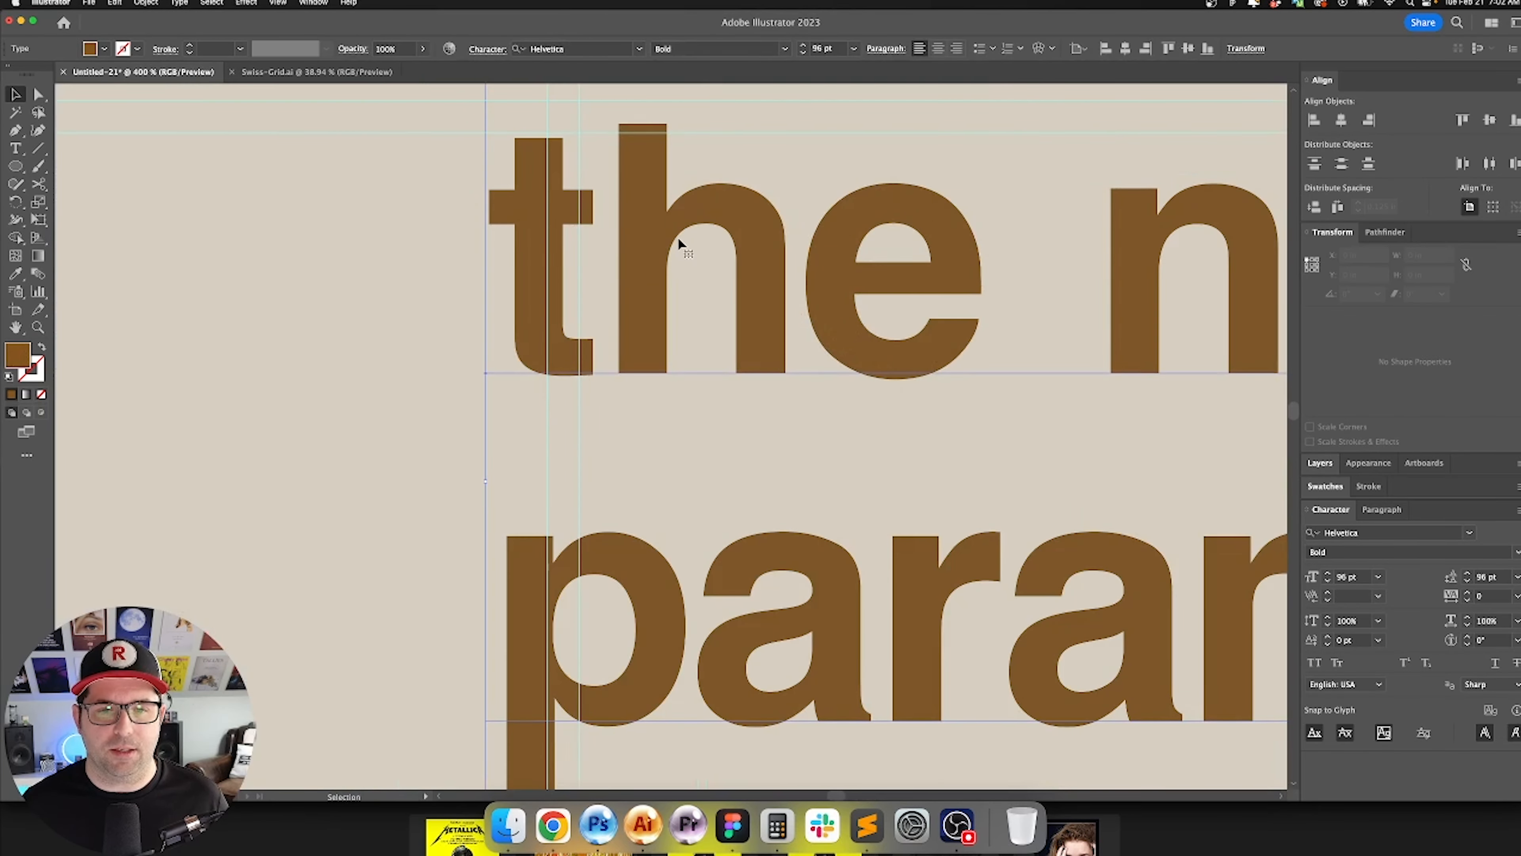
left_click_drag(680, 243, 564, 233)
scroll(556, 234, "right", 2)
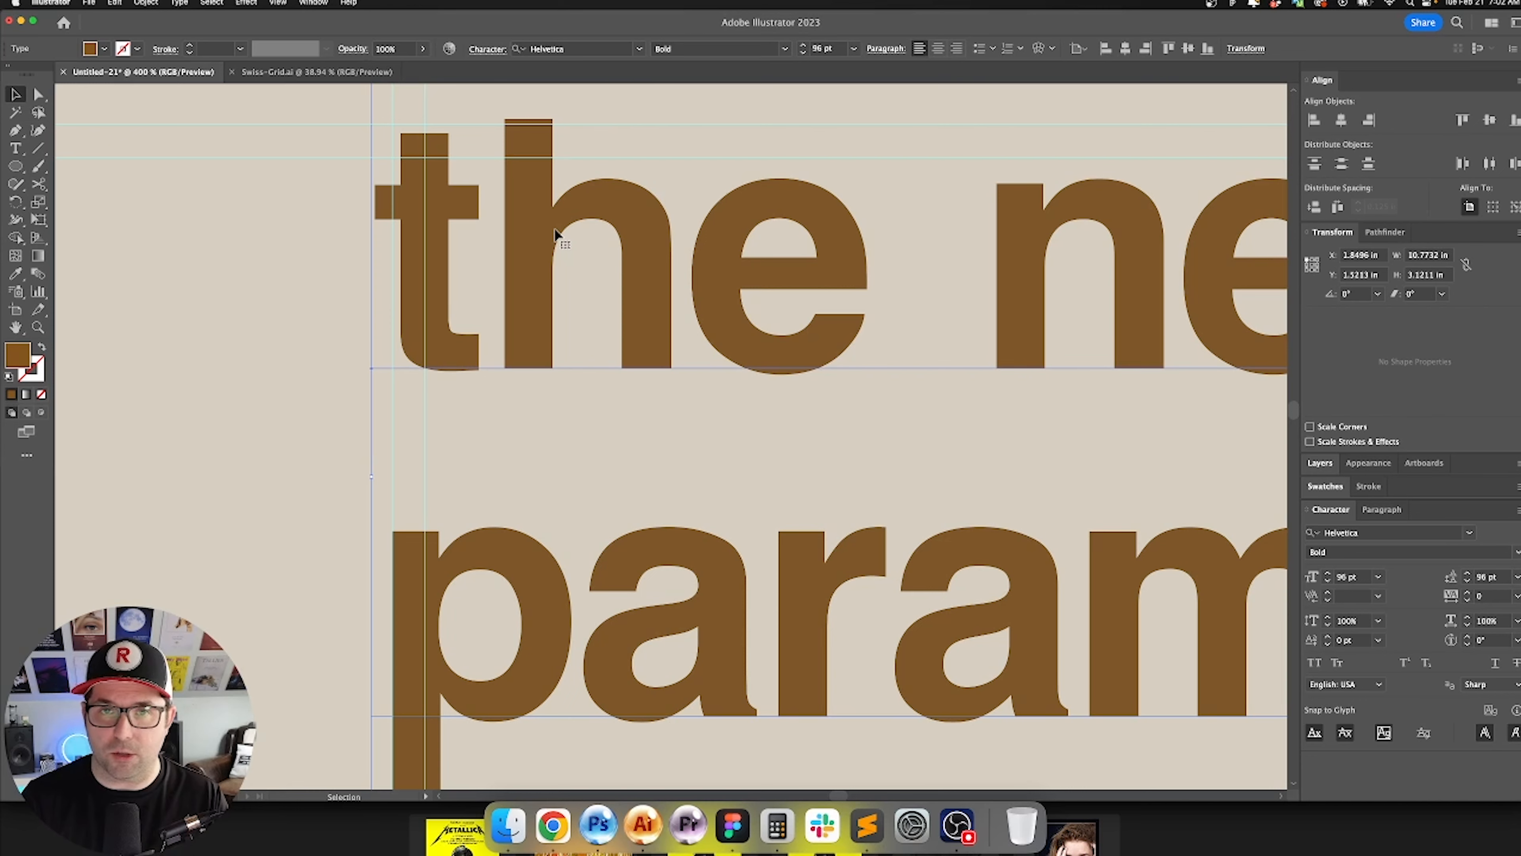
scroll(425, 527, "down", 2)
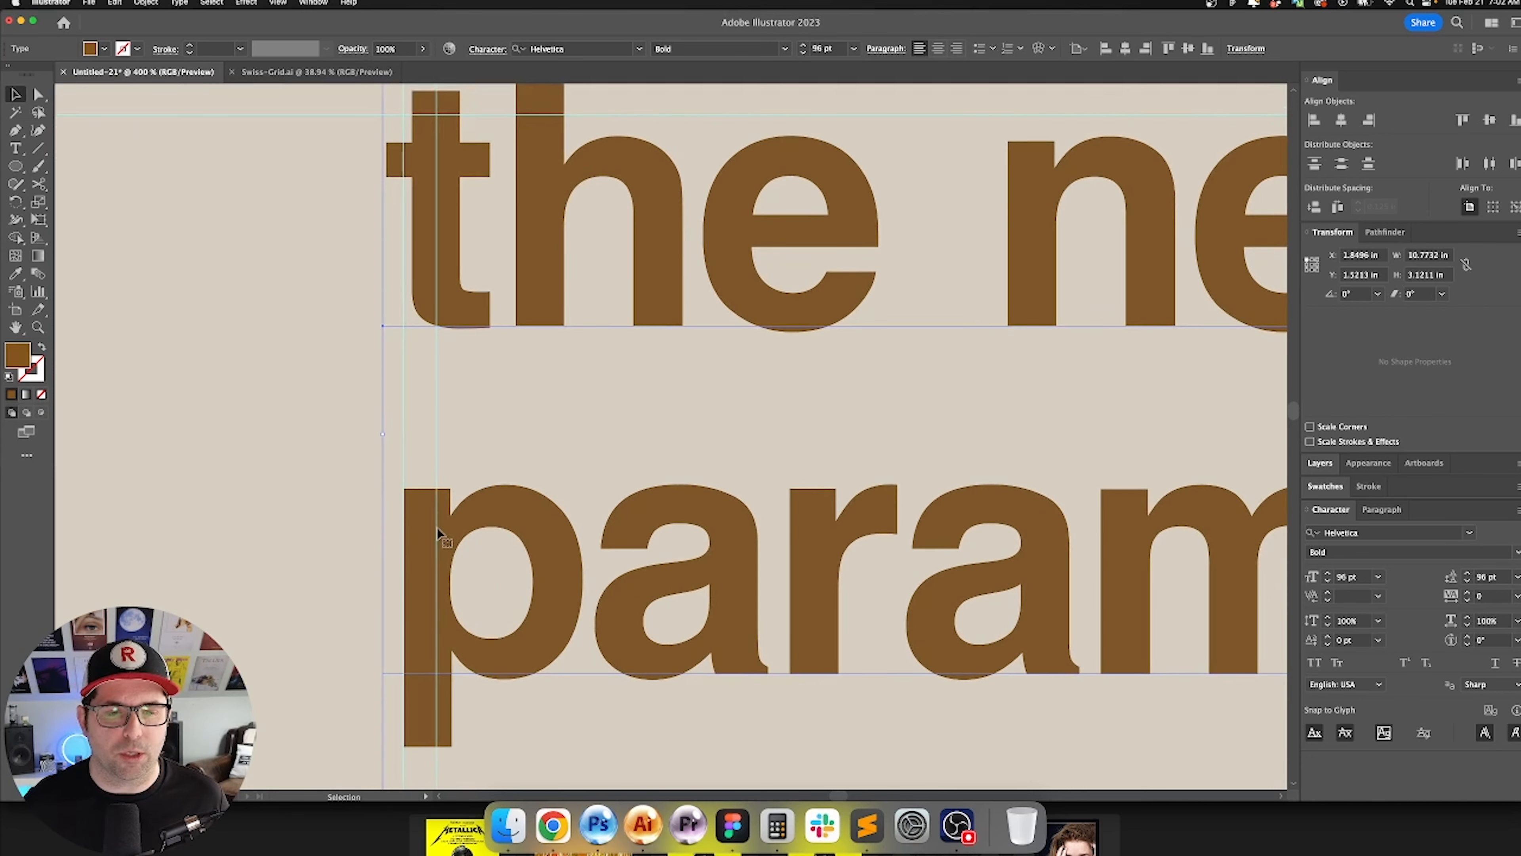
scroll(509, 401, "up", 4)
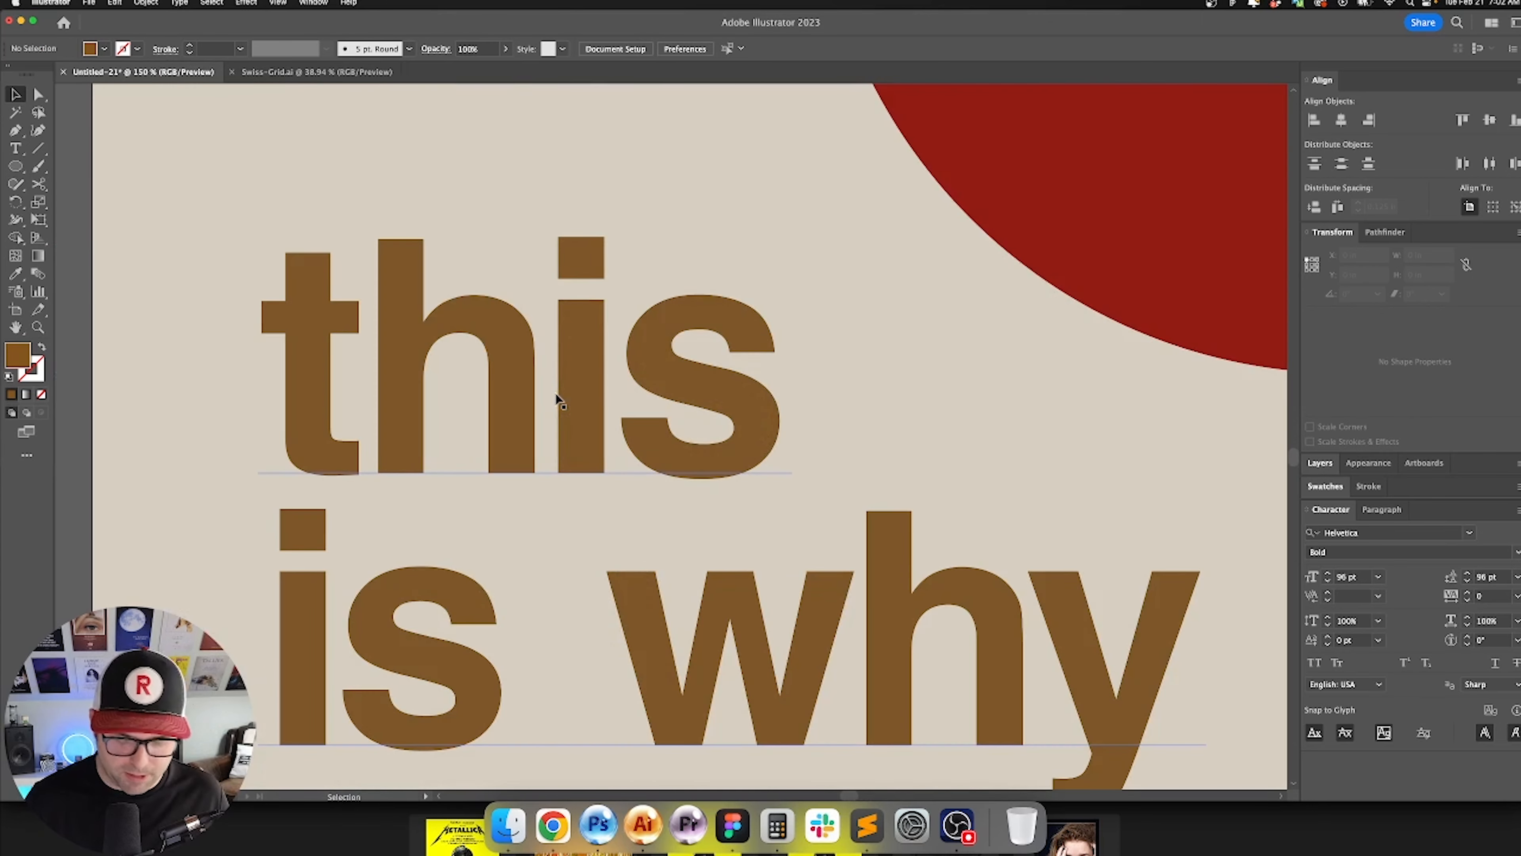
Step: Show the guides and align the title's "is" stem and baseline with the left and lower margin guides
key("super+semicolon")
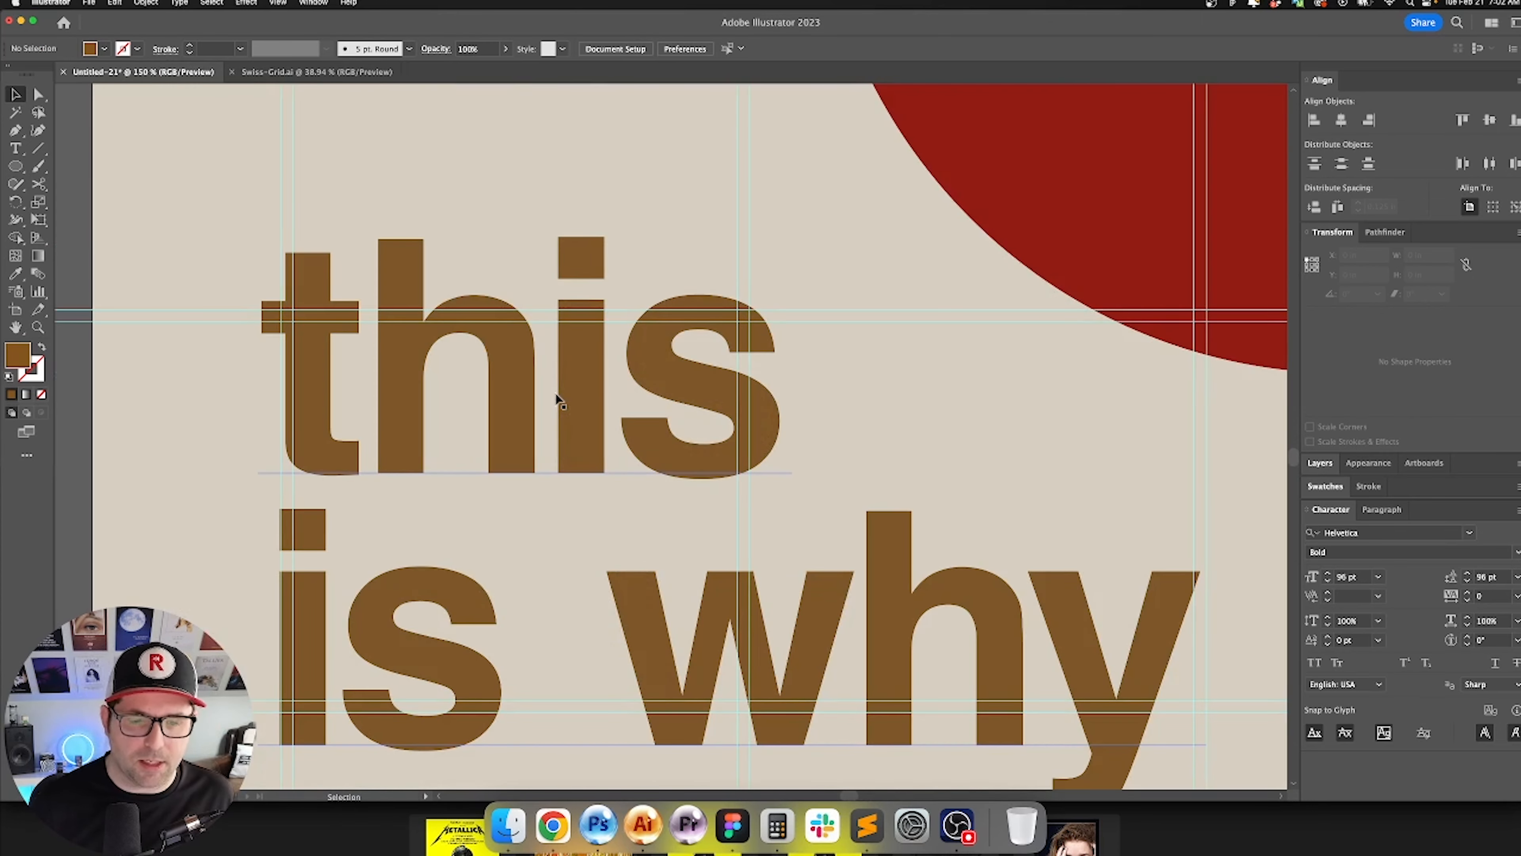
left_click_drag(557, 396, 611, 312)
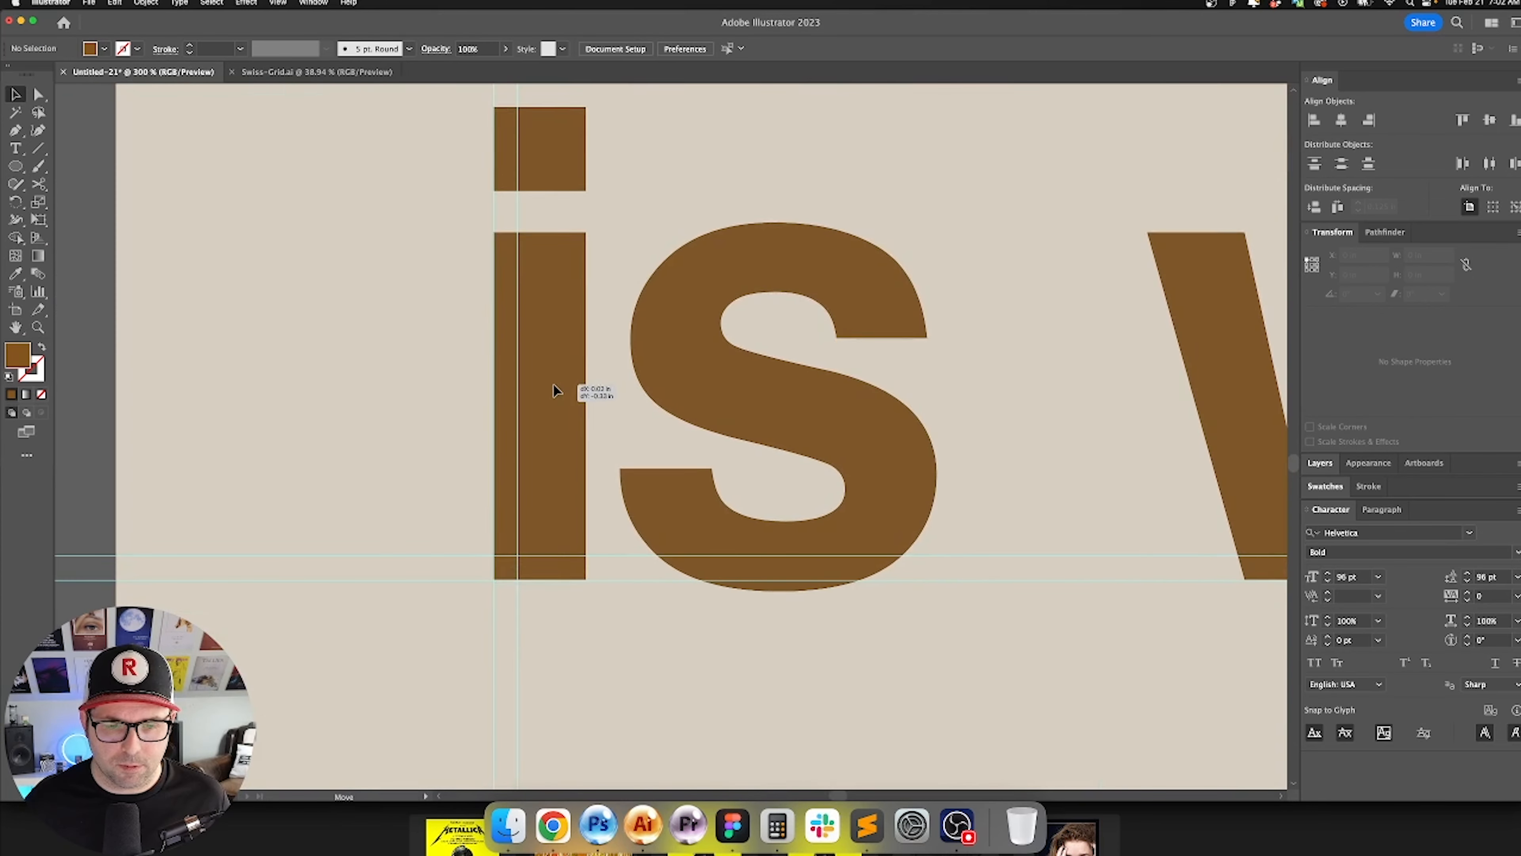
left_click_drag(557, 390, 610, 479)
scroll(548, 402, "up", 2)
scroll(534, 412, "up", 4)
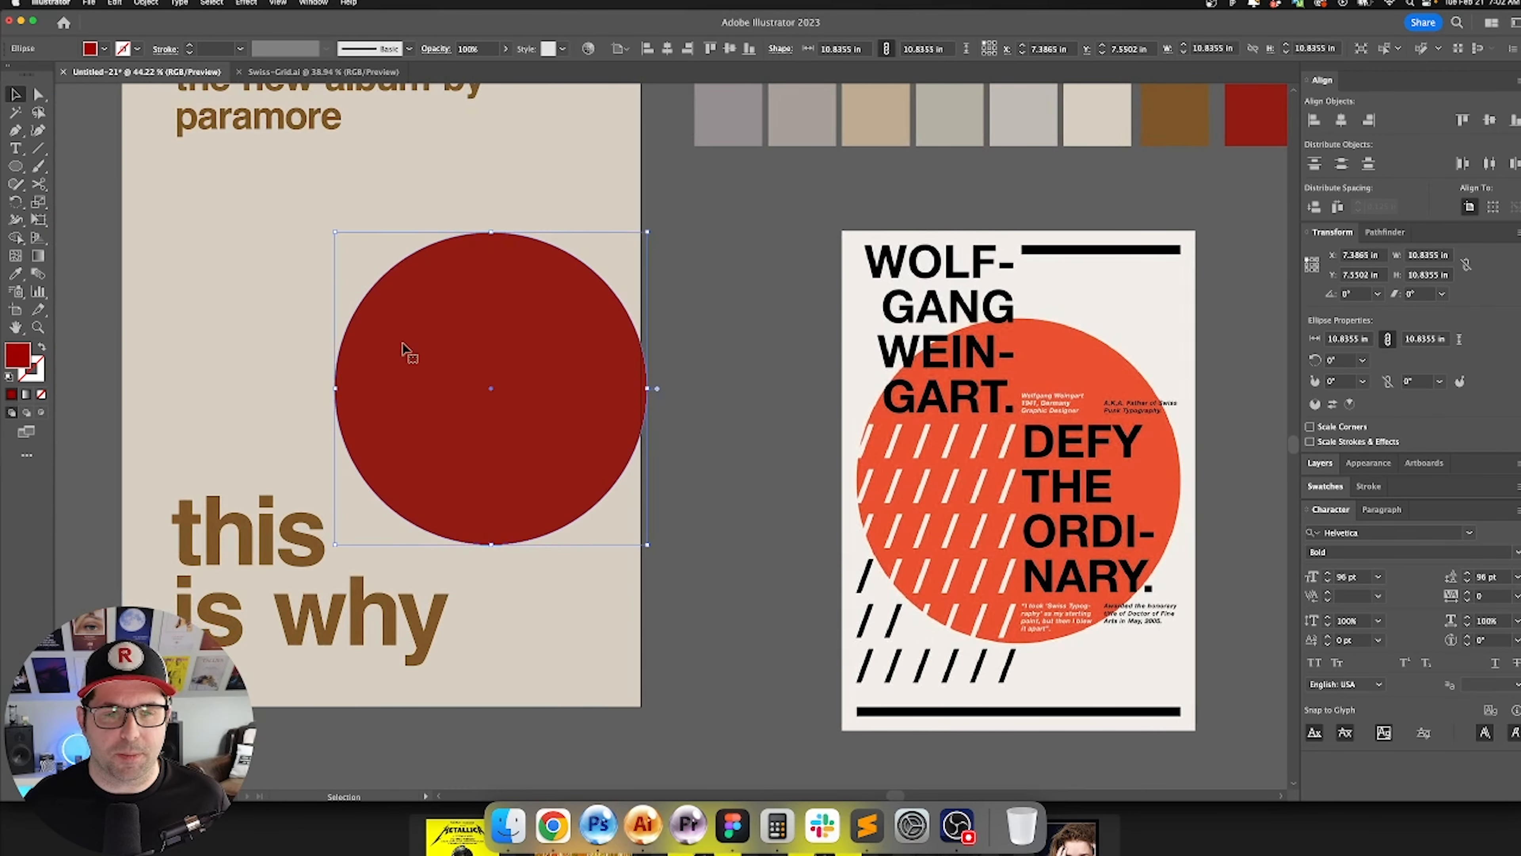
Step: Move the red circle to the middle of the poster and enlarge it to 18 in wide
left_click_drag(302, 242, 472, 320)
left_click_drag(931, 498, 529, 396)
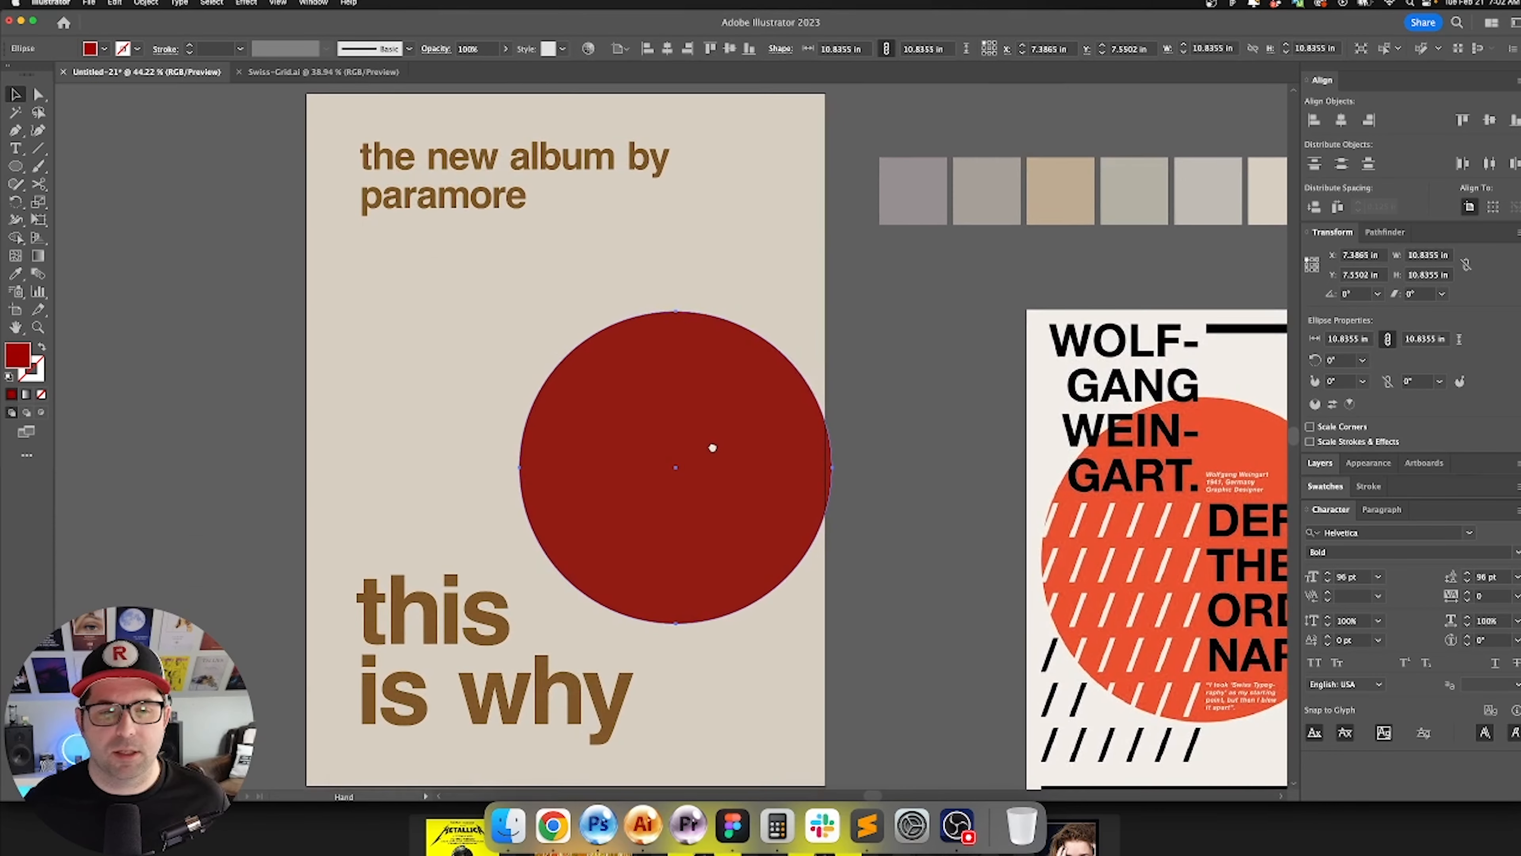
left_click_drag(702, 479, 598, 424)
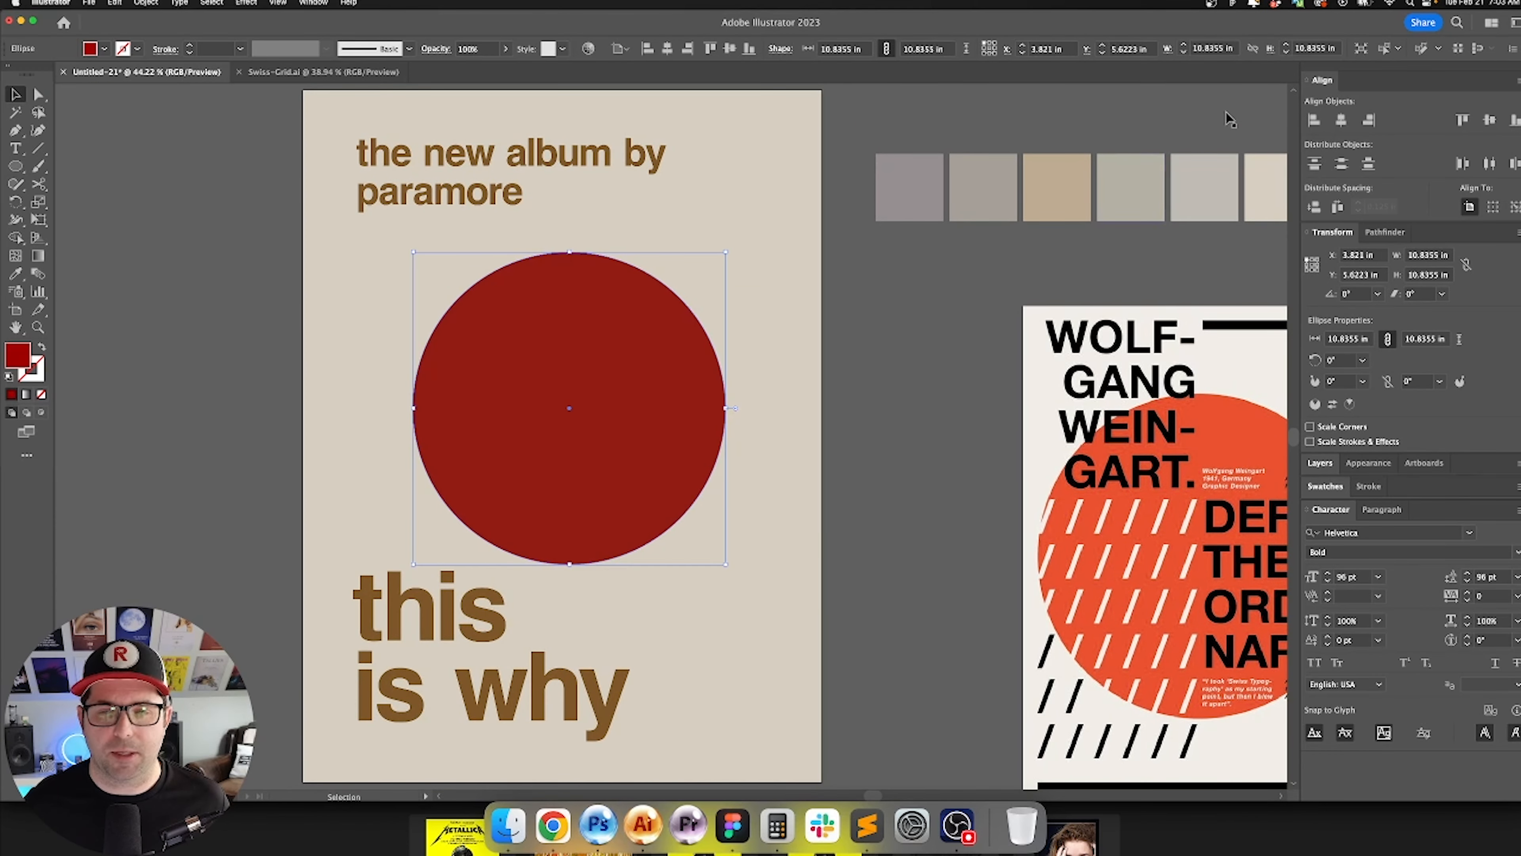
left_click_drag(726, 408, 823, 409)
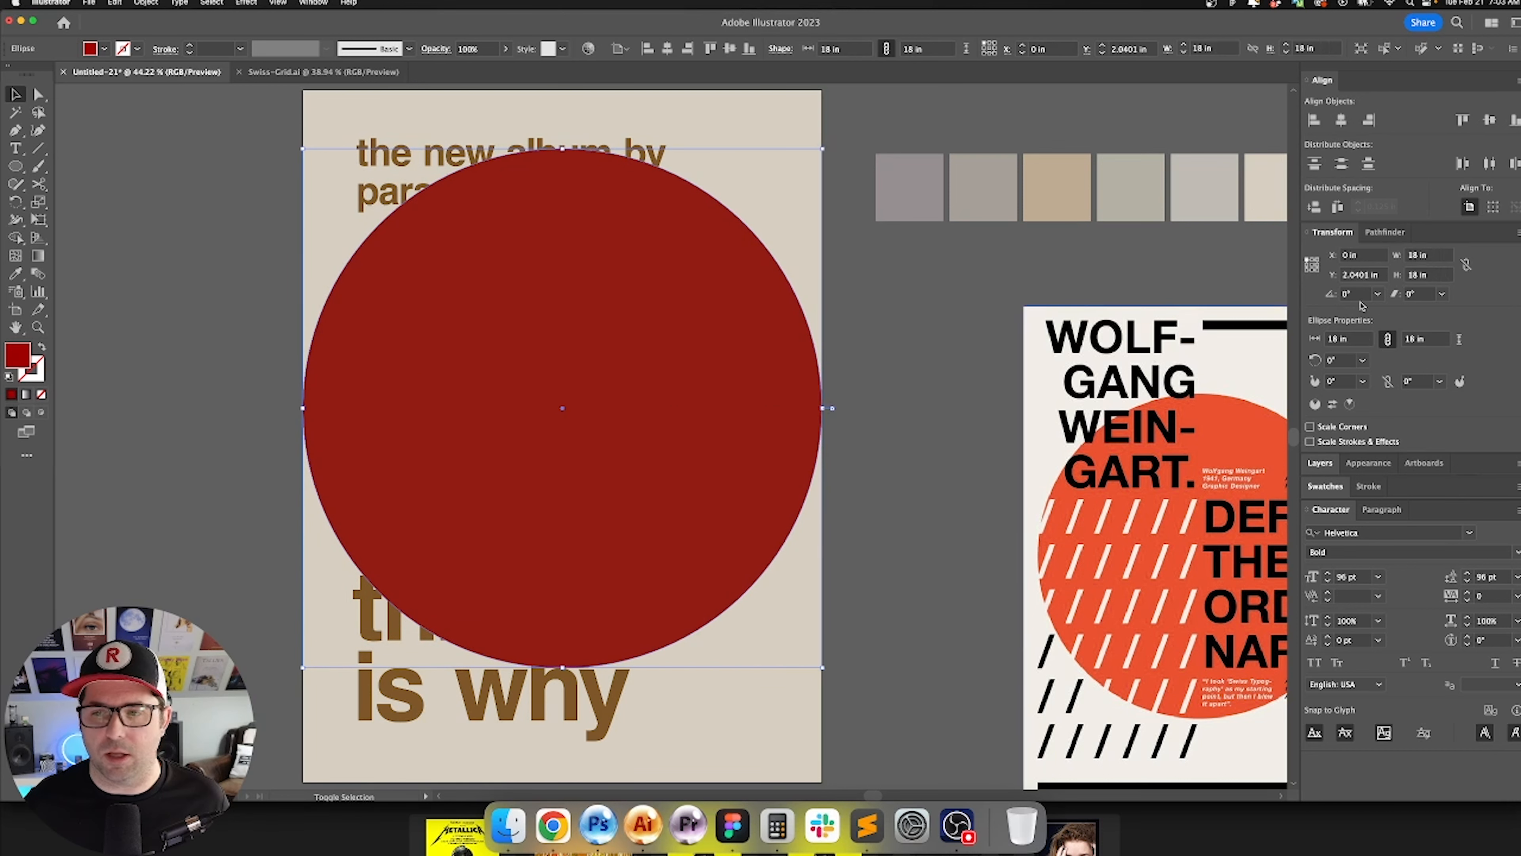
Step: Scale the circle from its centre with linked proportions to 17 in, then one step smaller, behind the text
left_click(1311, 264)
left_click(1466, 264)
left_click(1440, 254)
type("17")
key("Return")
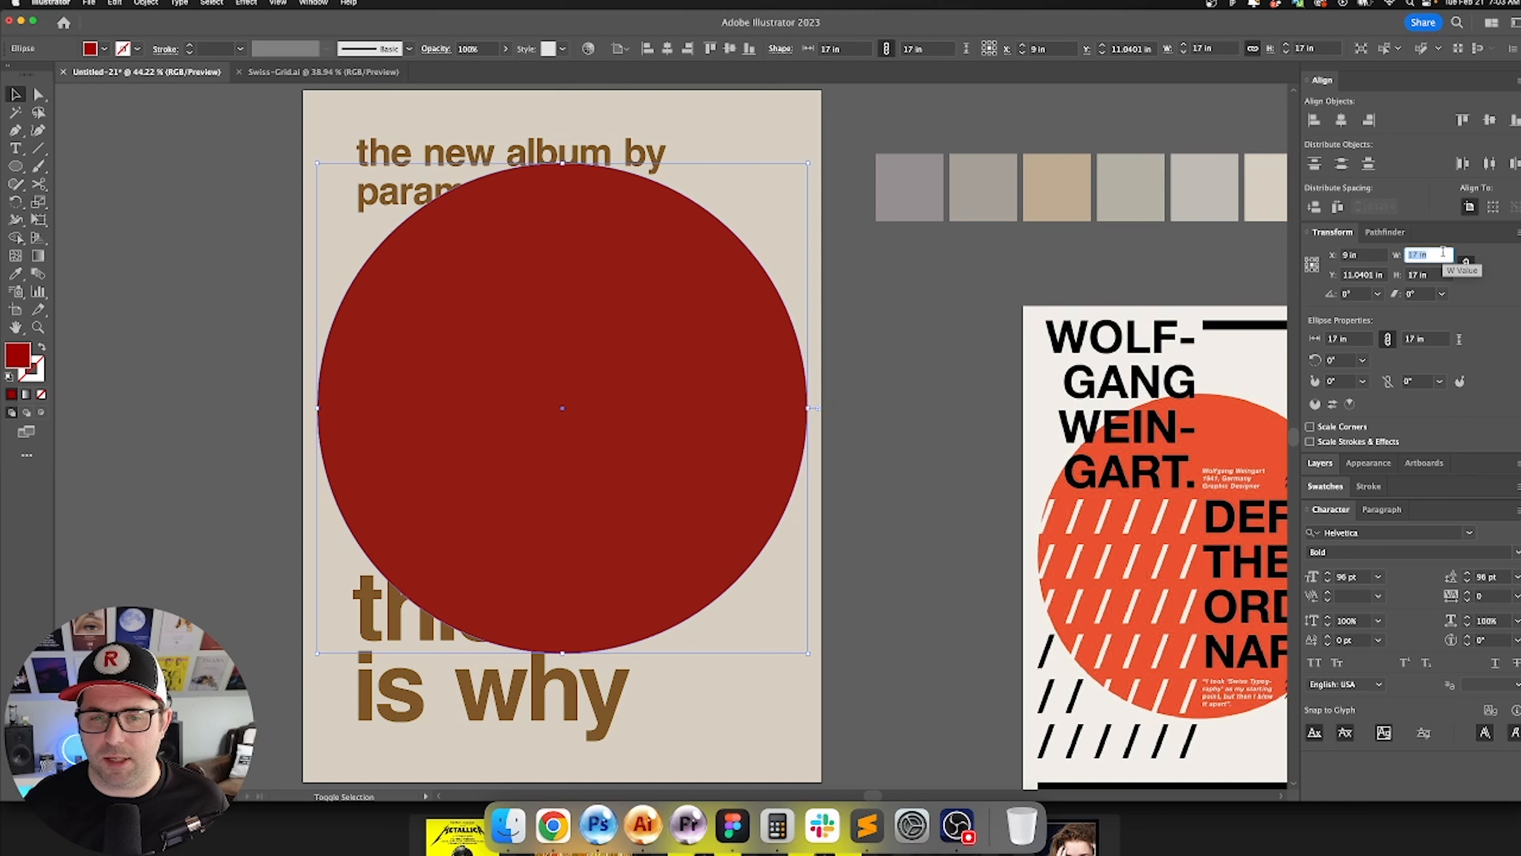
key("Down")
key("Return")
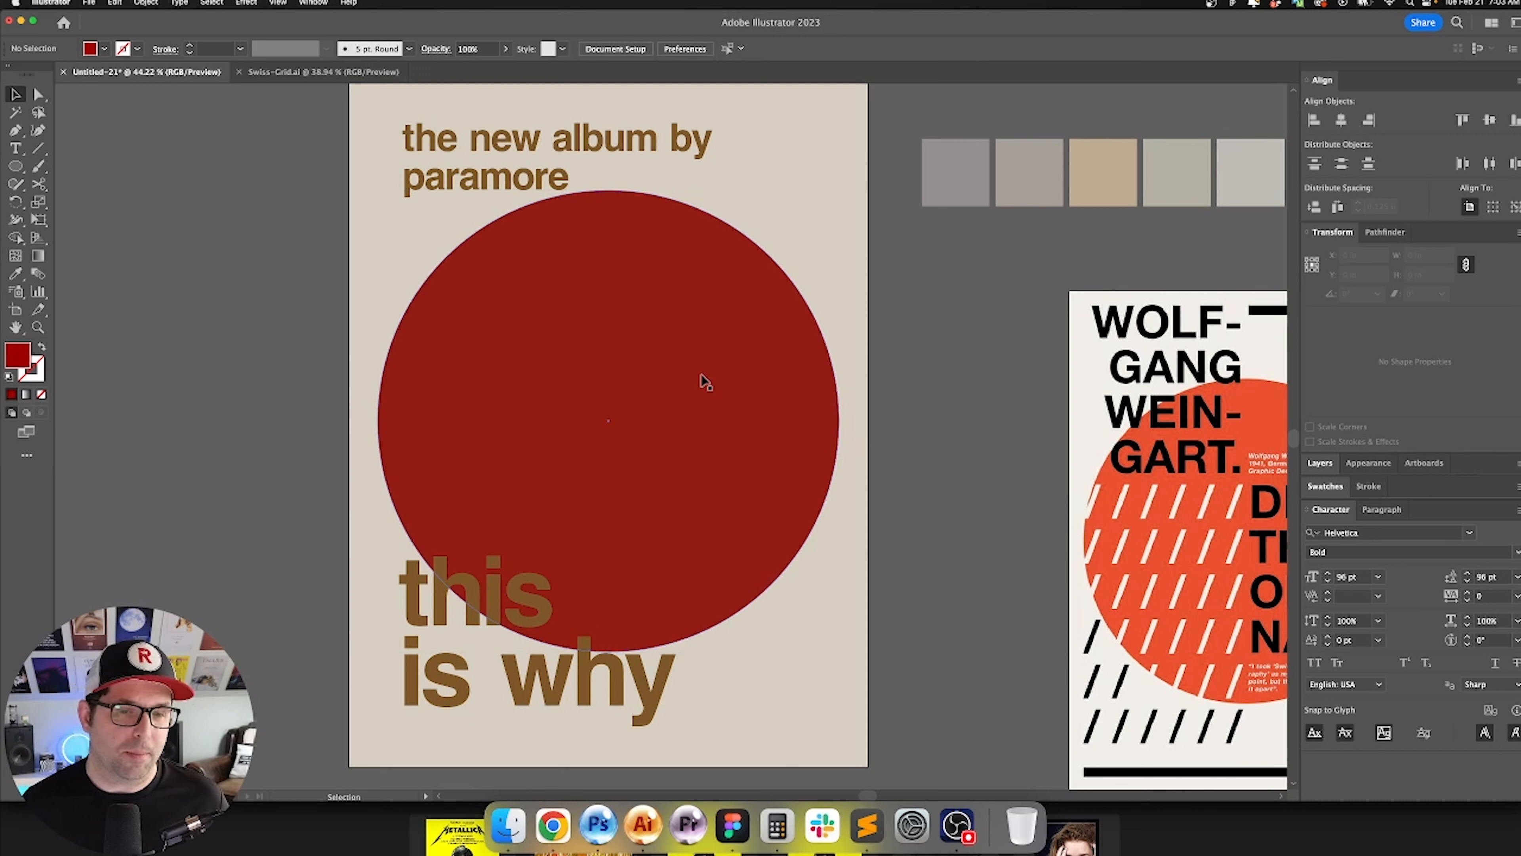
Step: Scale the circle down proportionally from its lower-left corner, keeping its top and right edges in place
left_click(705, 382)
left_click_drag(377, 650, 444, 599)
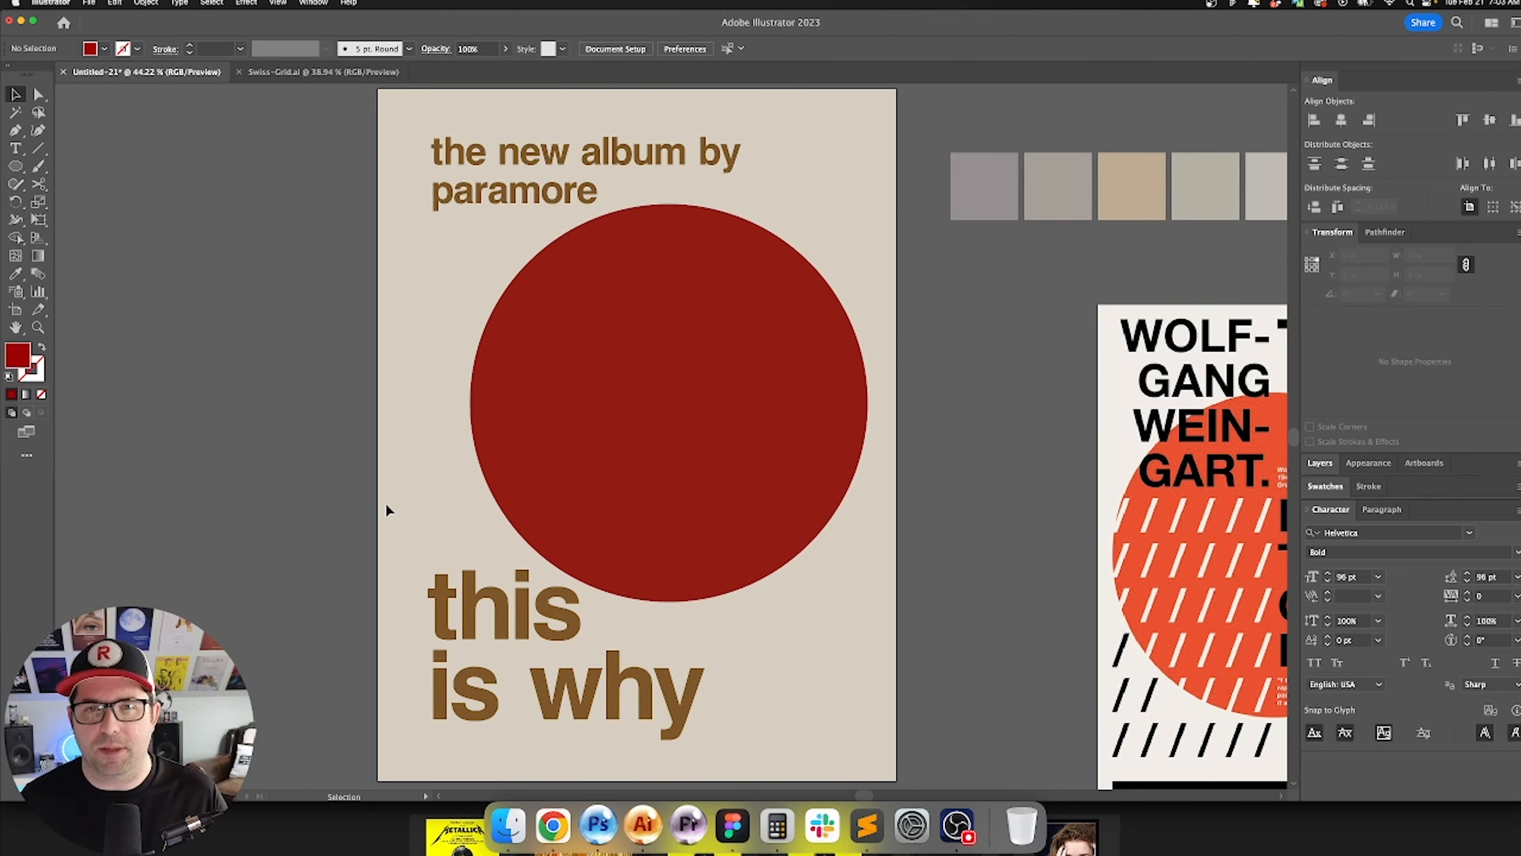
Step: Place the black slash at the poster's right edge below the circle and move it horizontally by -1 in
key("space")
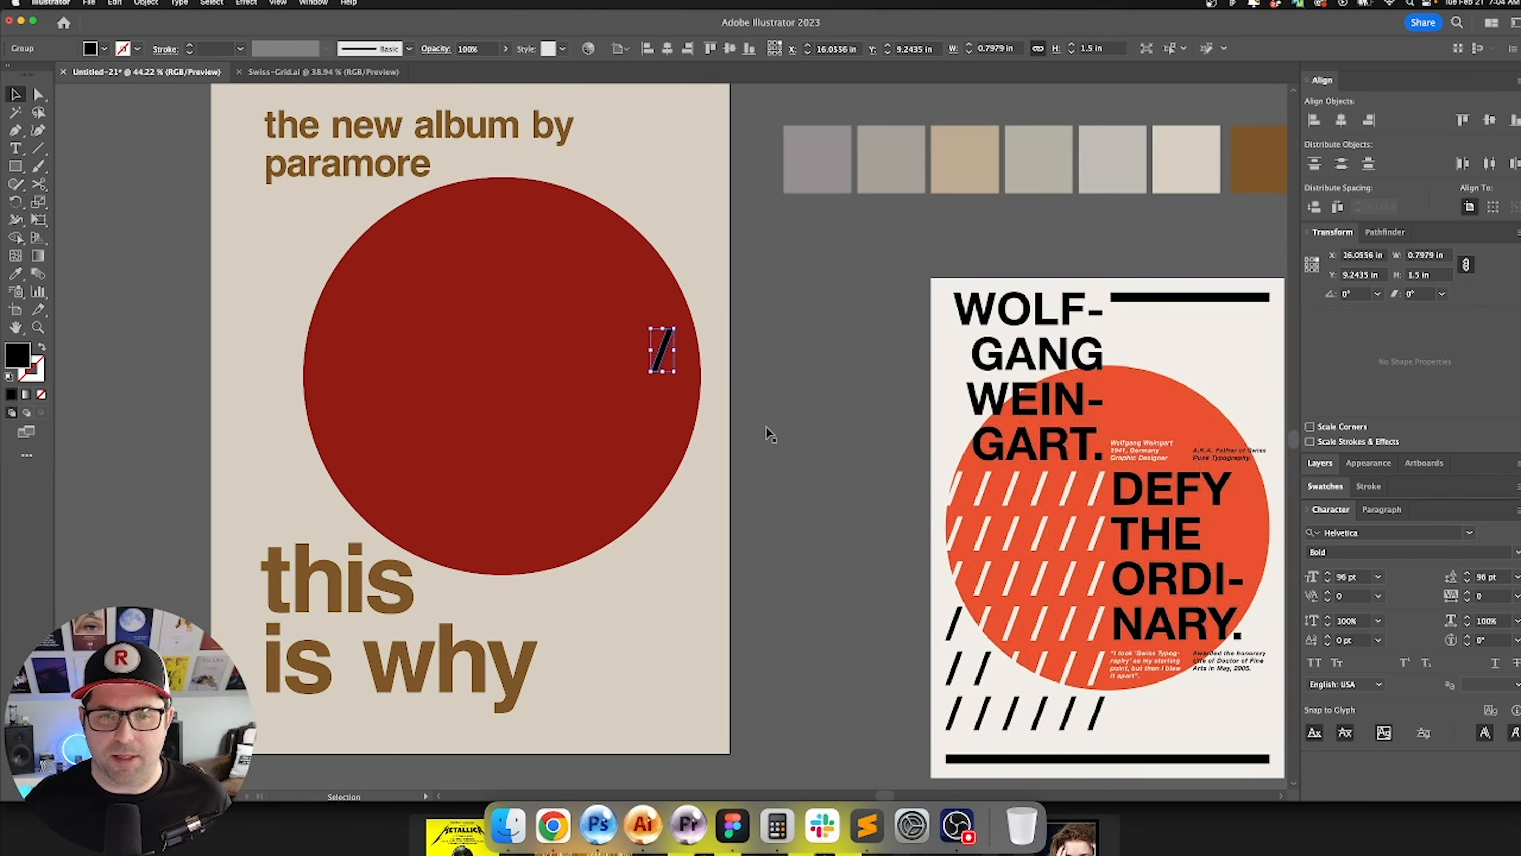
left_click(767, 427)
scroll(727, 406, "up", 2)
left_click_drag(689, 377, 748, 607)
key("Return")
type("-2")
key("Tab")
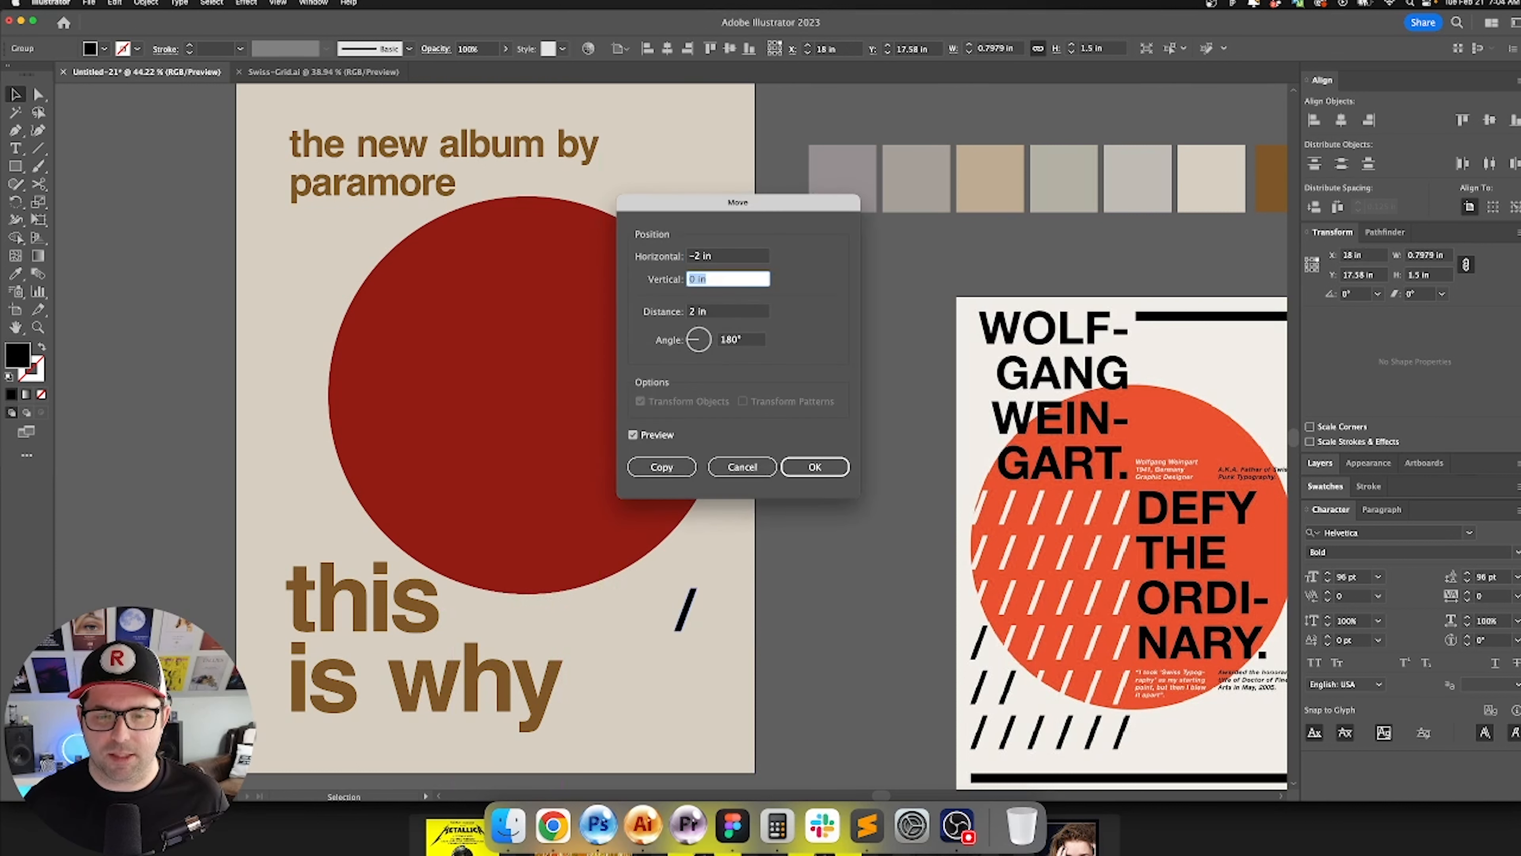
key("shift+Tab")
key("Up")
key("Return")
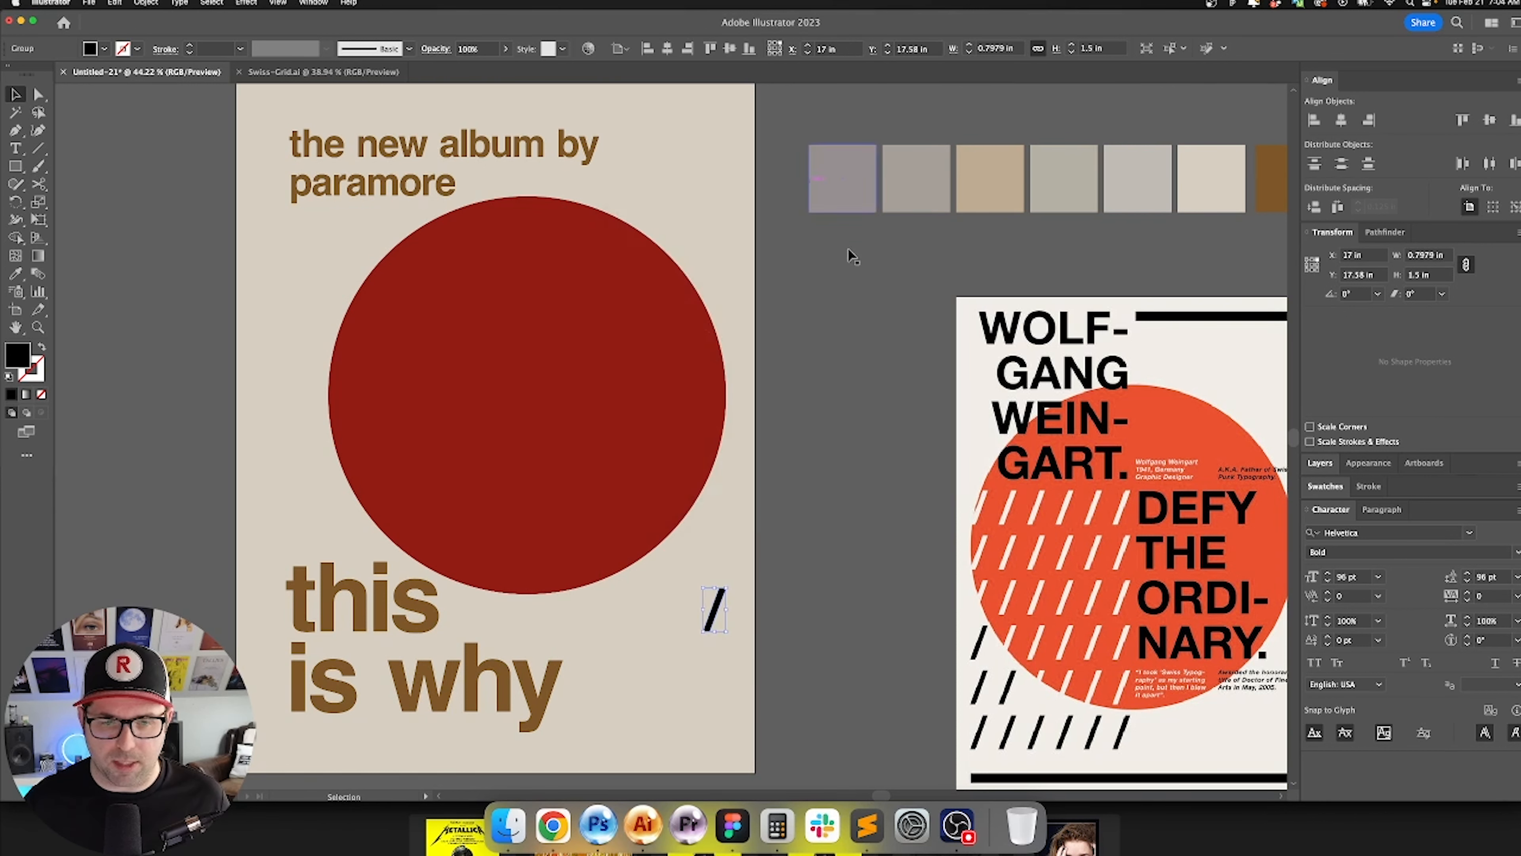
Step: Make a copy of the slash offset -1 in horizontally and 0 in vertically
scroll(822, 384, "down", 2)
key("Return")
type("-")
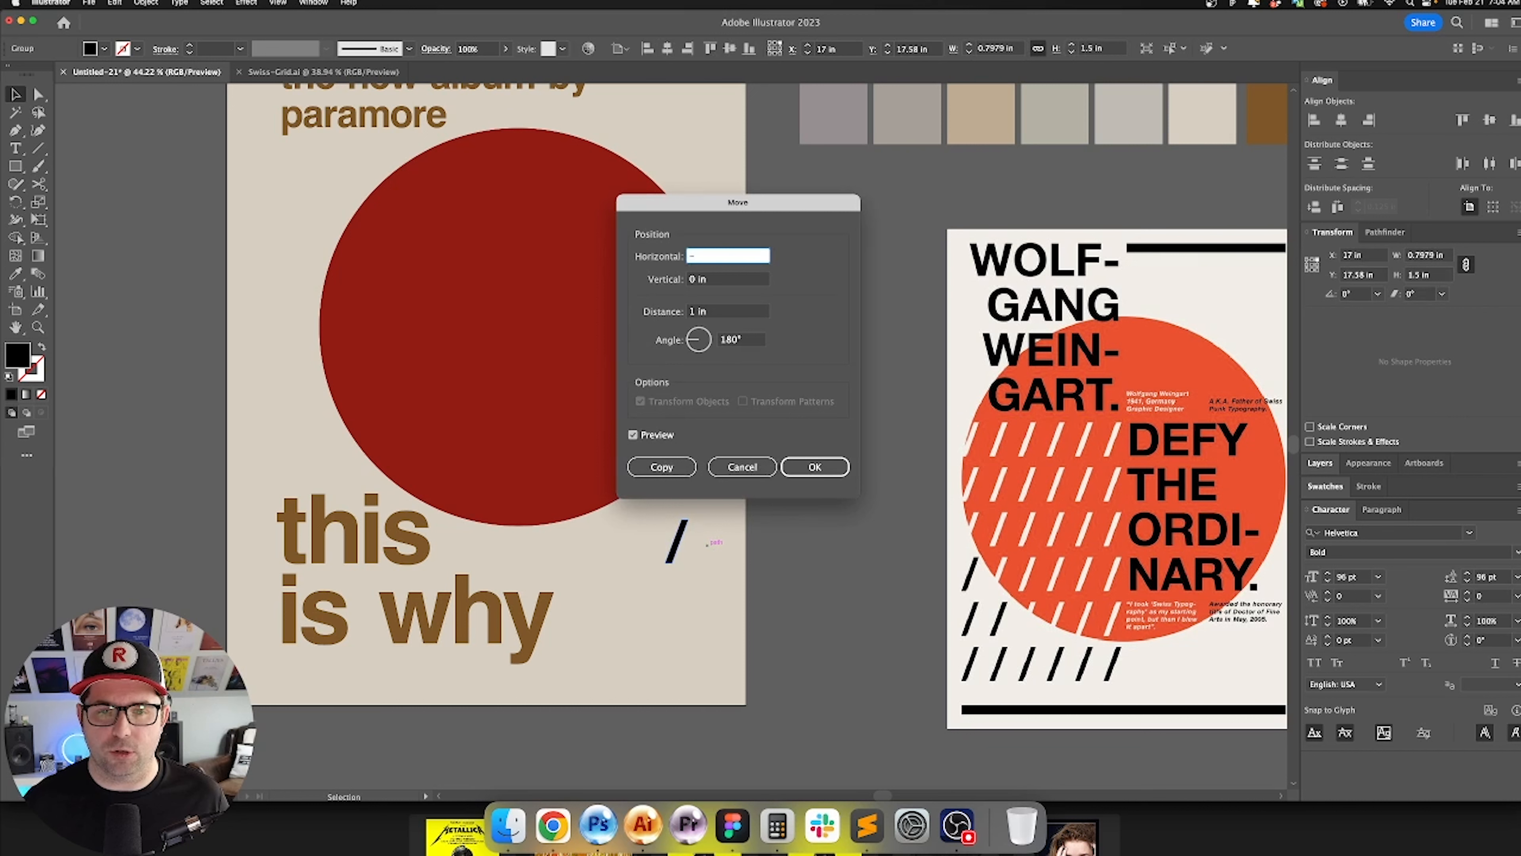
type("1")
key("Tab")
left_click(678, 473)
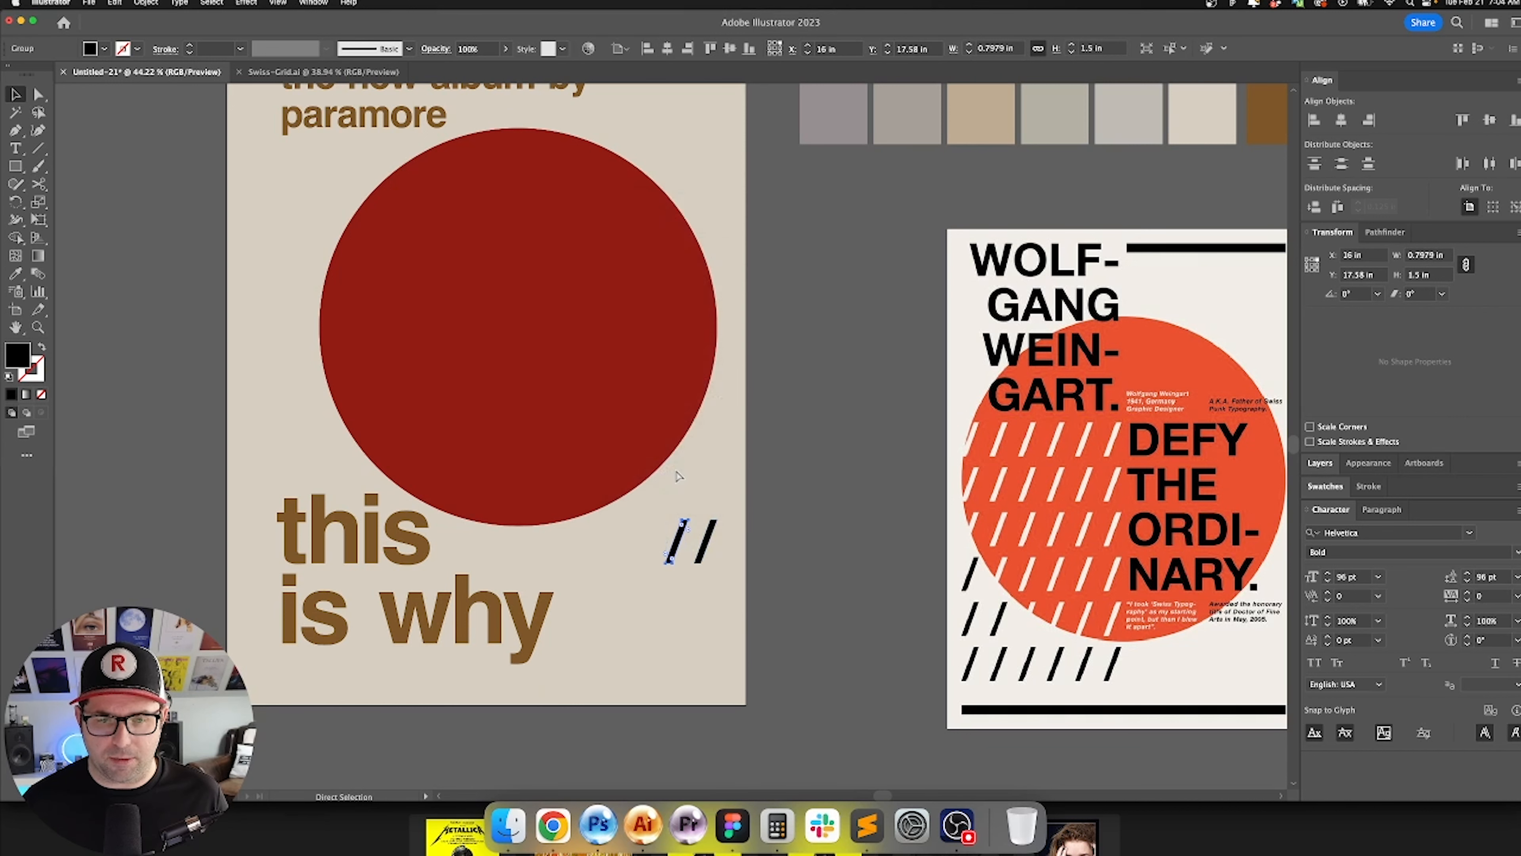
Step: Repeat the offset copy to build a row of seven slashes beneath the circle
key("v")
key("super+d")
key("super+d")
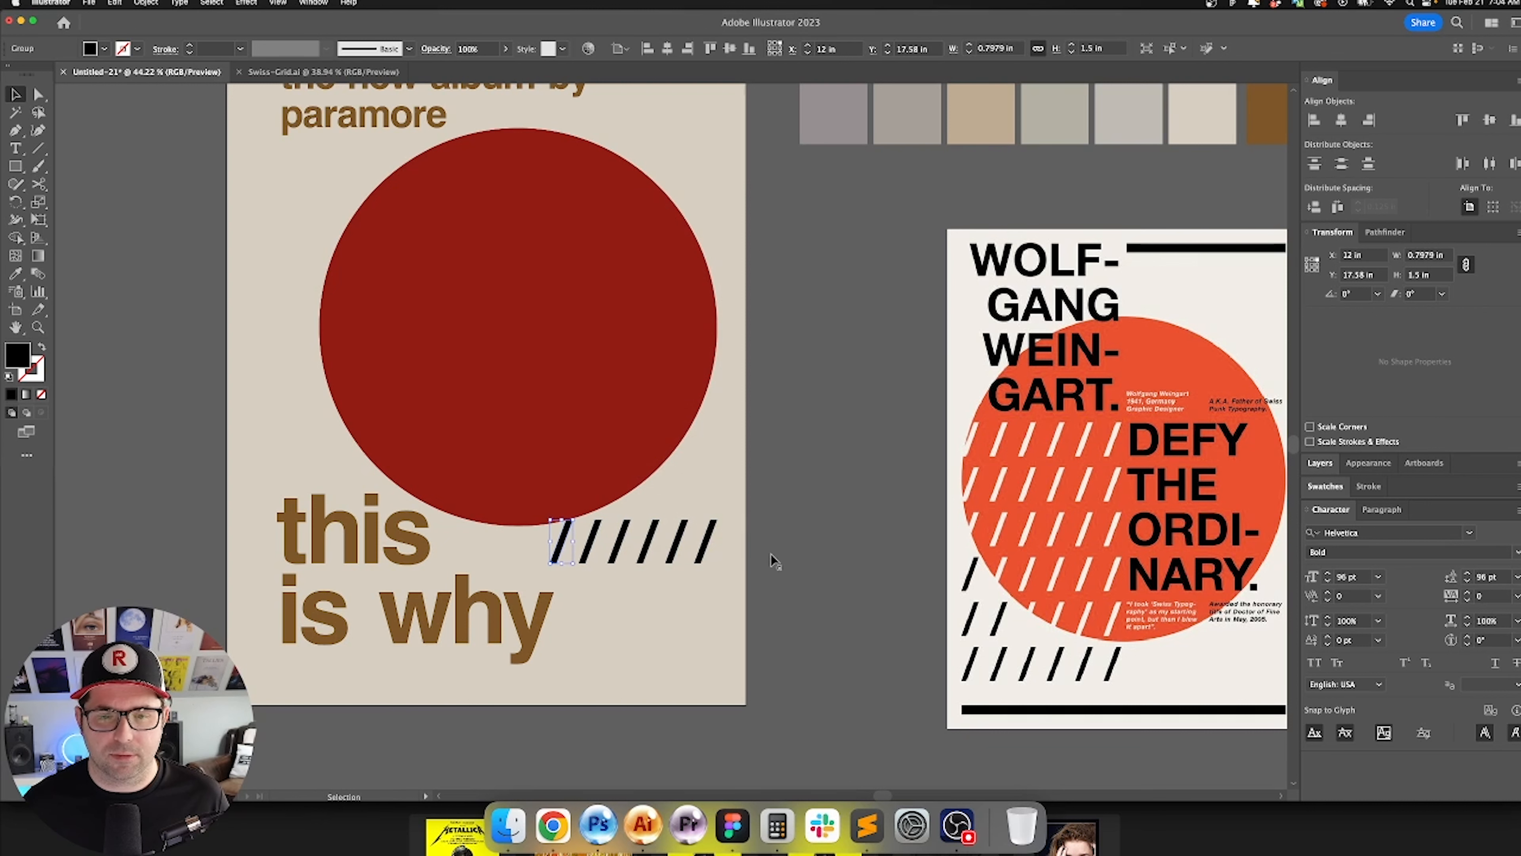
key("super+d")
left_click(803, 553)
scroll(803, 553, "up", 1)
scroll(802, 553, "left", 1)
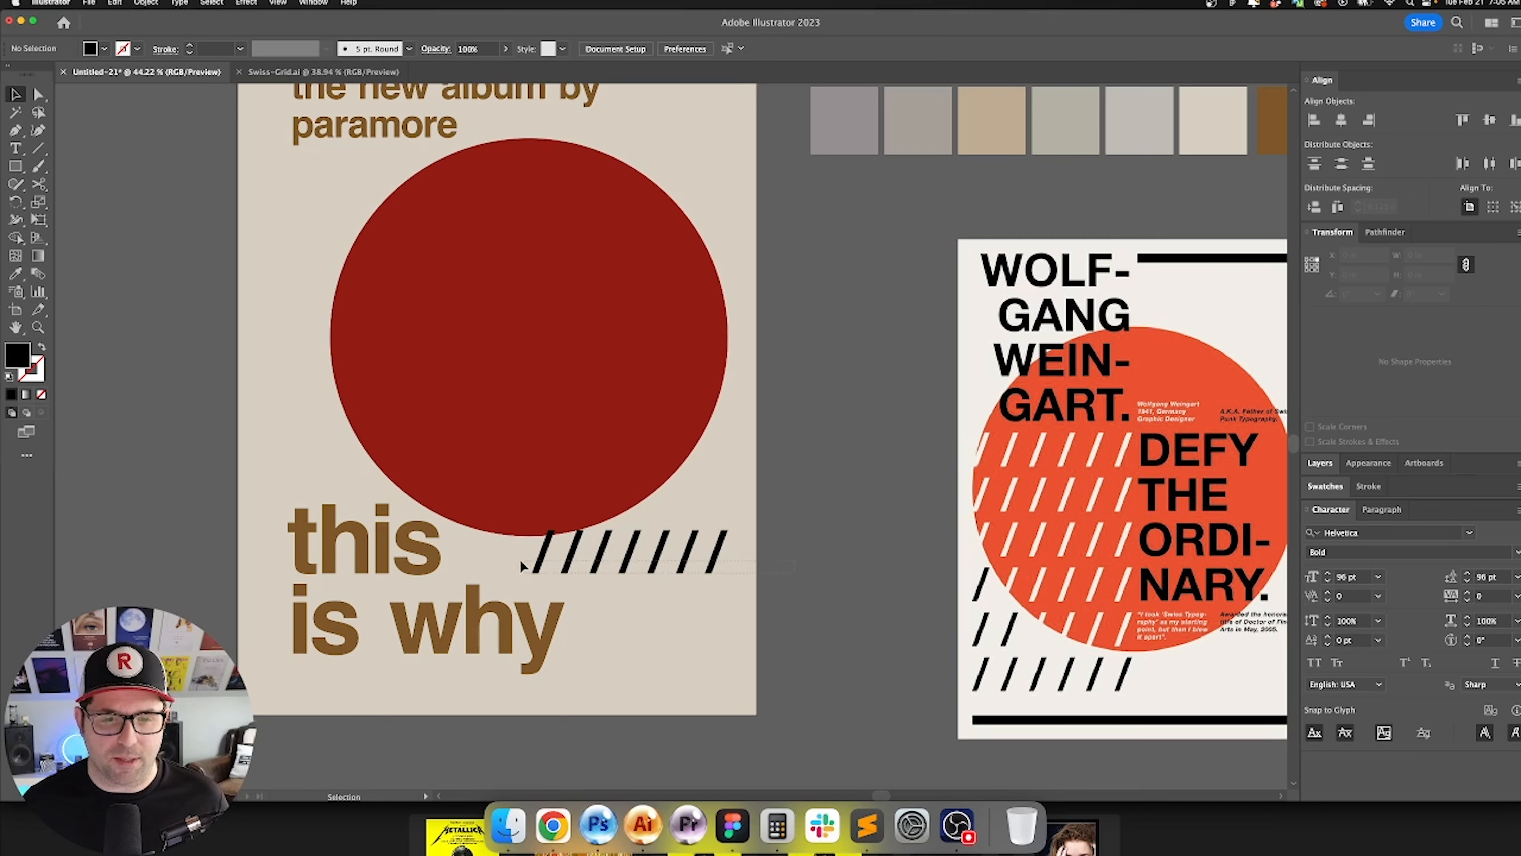
Step: Copy the whole slash row -2 in vertically and repeat it to build six rows across the circle
left_click(534, 560)
key("Return")
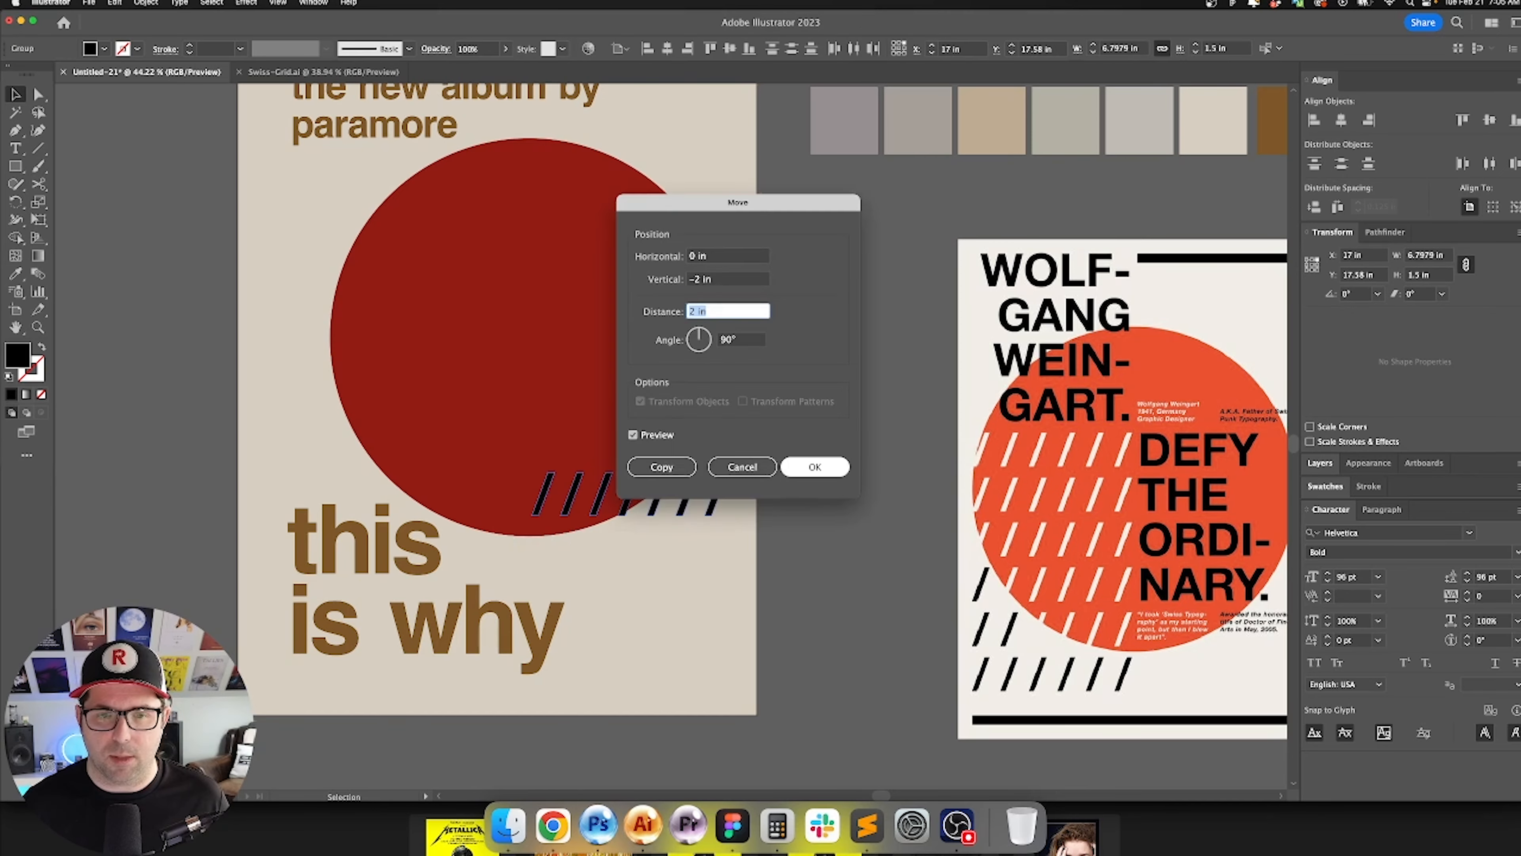
left_click(672, 462)
key("super+d")
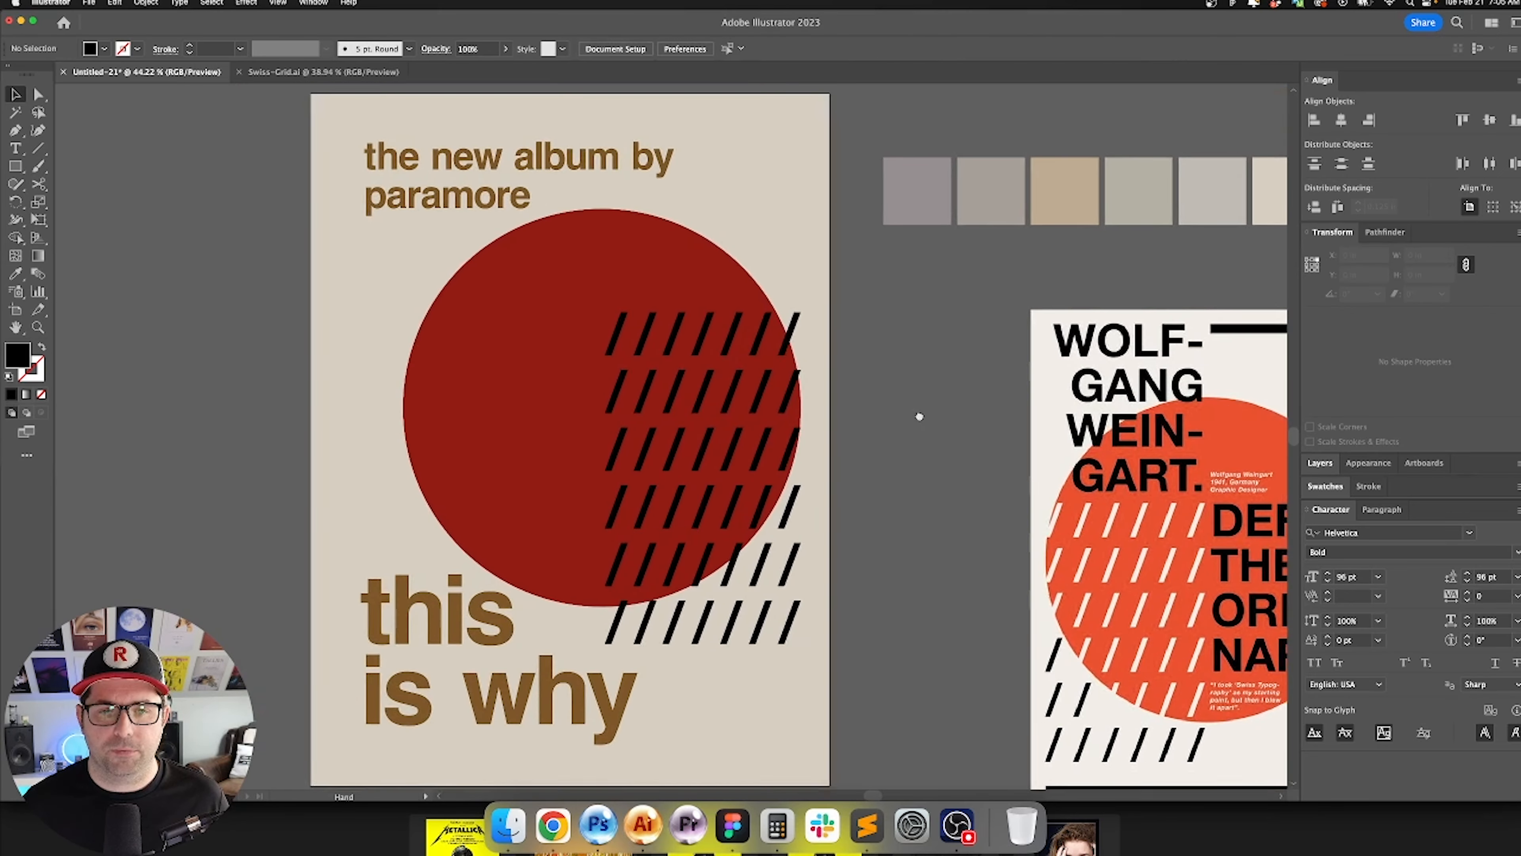
Step: Divide the red circle and the overlapping slash pattern into separate pieces with the Pathfinder Divide operation
left_click_drag(917, 415, 859, 363)
left_click(539, 560)
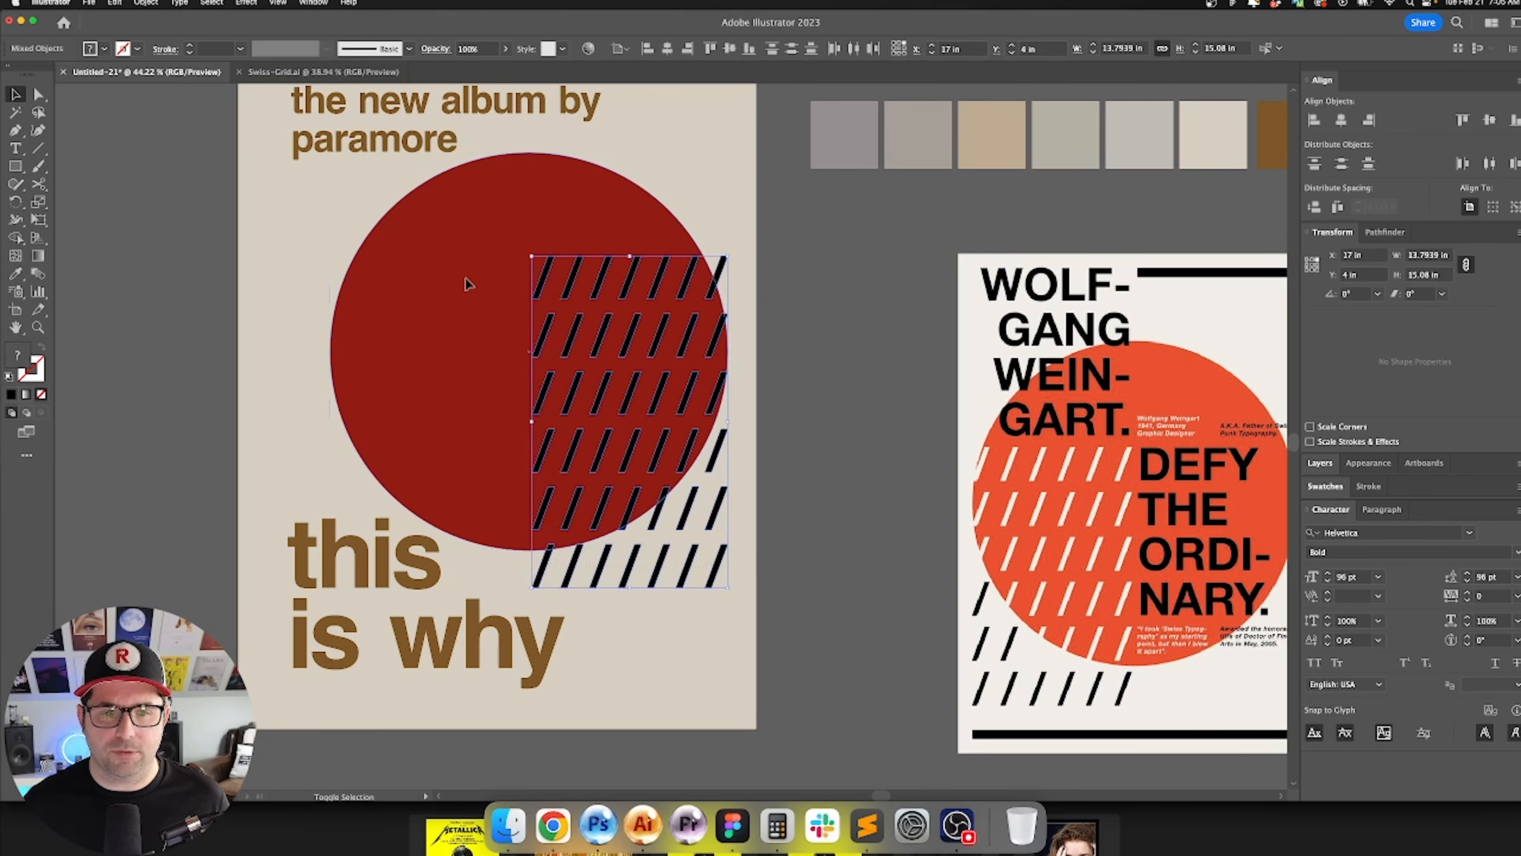
left_click(469, 283, "shift")
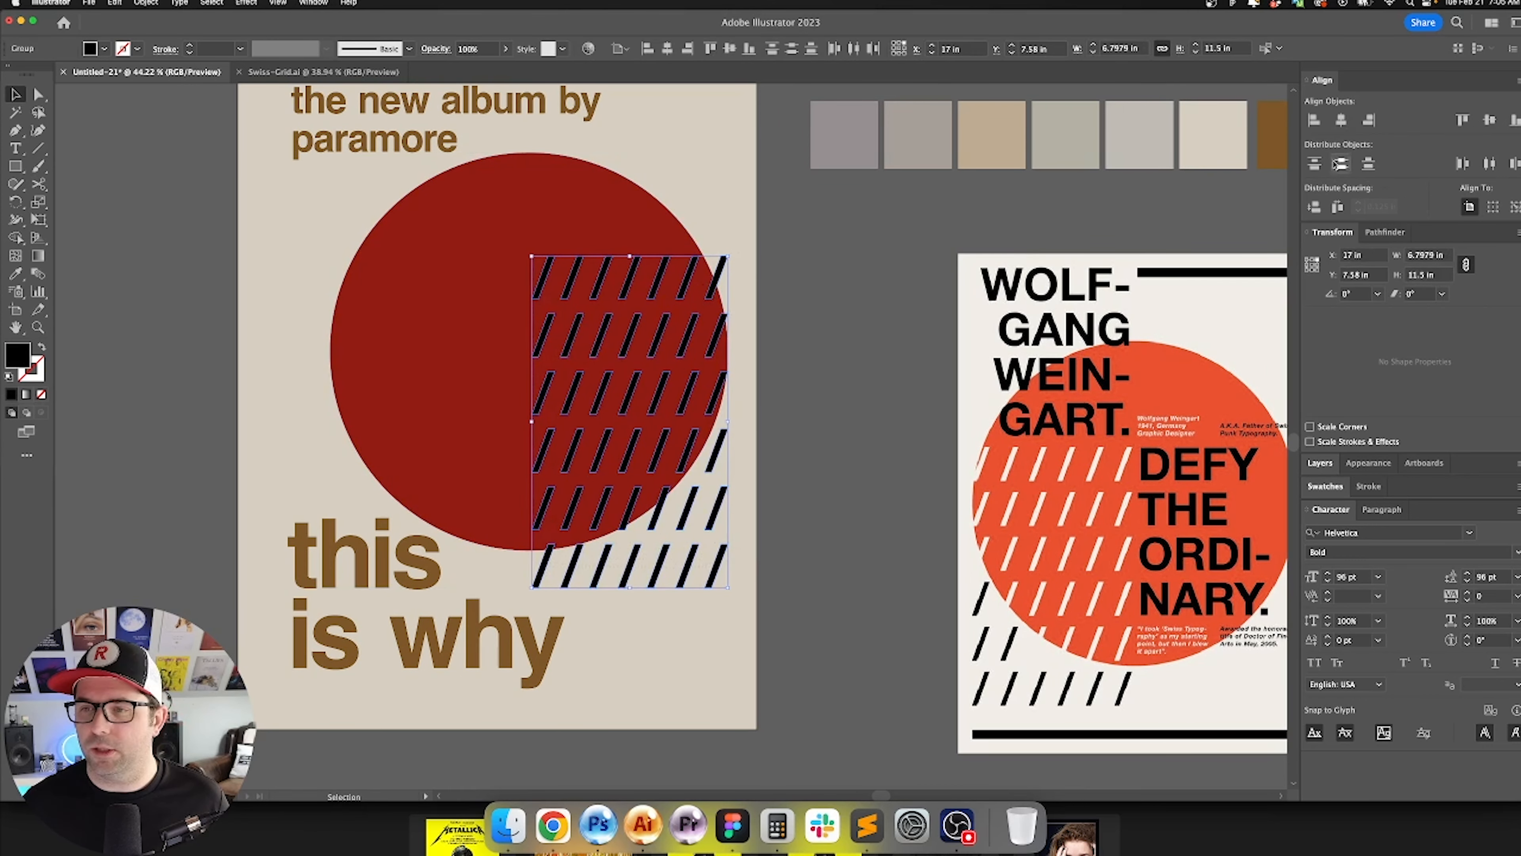
left_click(1384, 232)
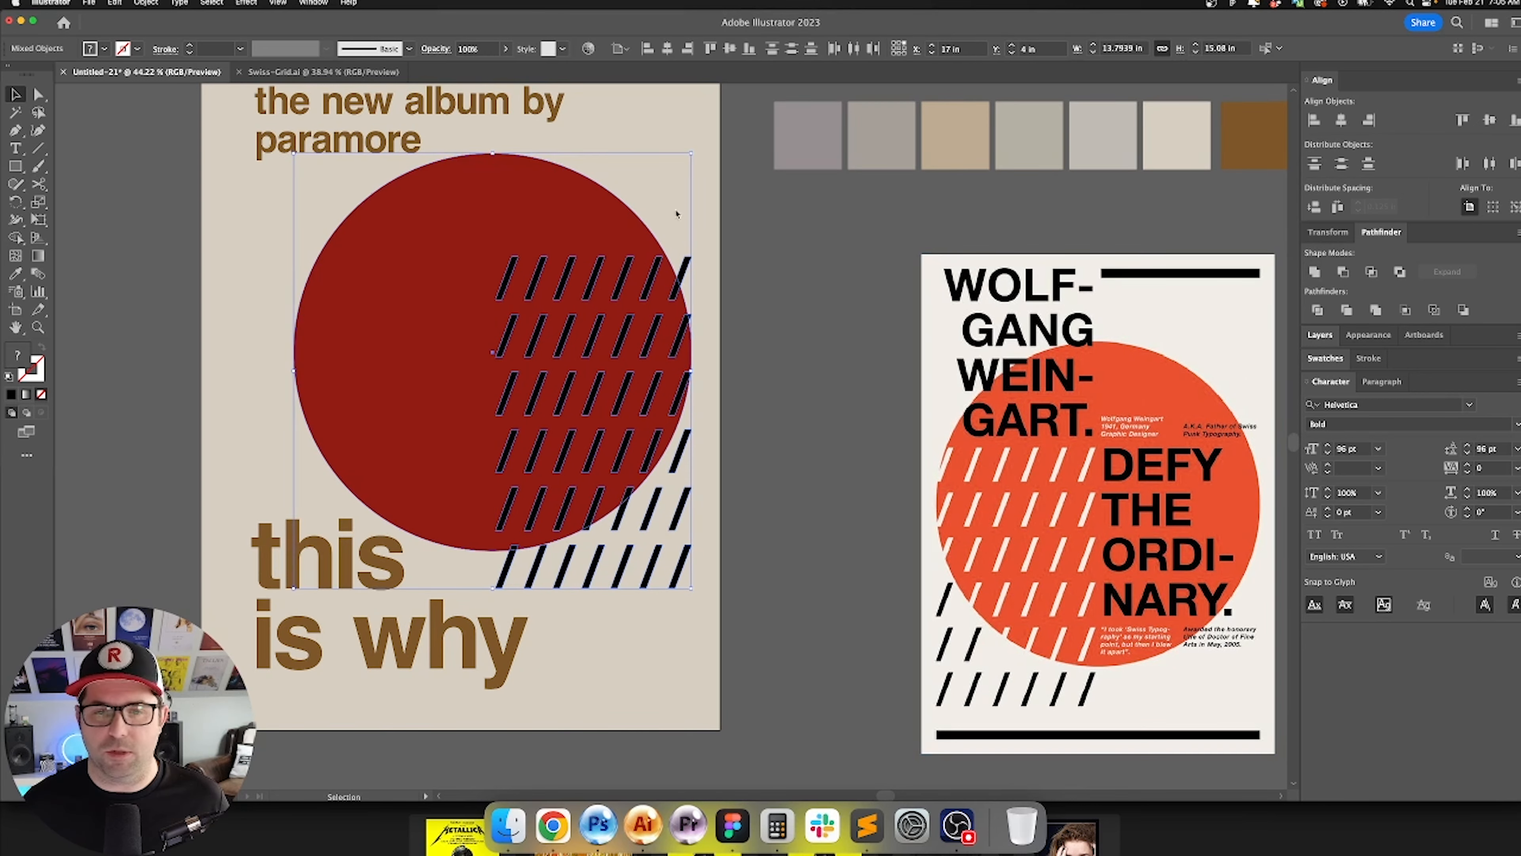
left_click(1317, 311)
left_click(865, 408)
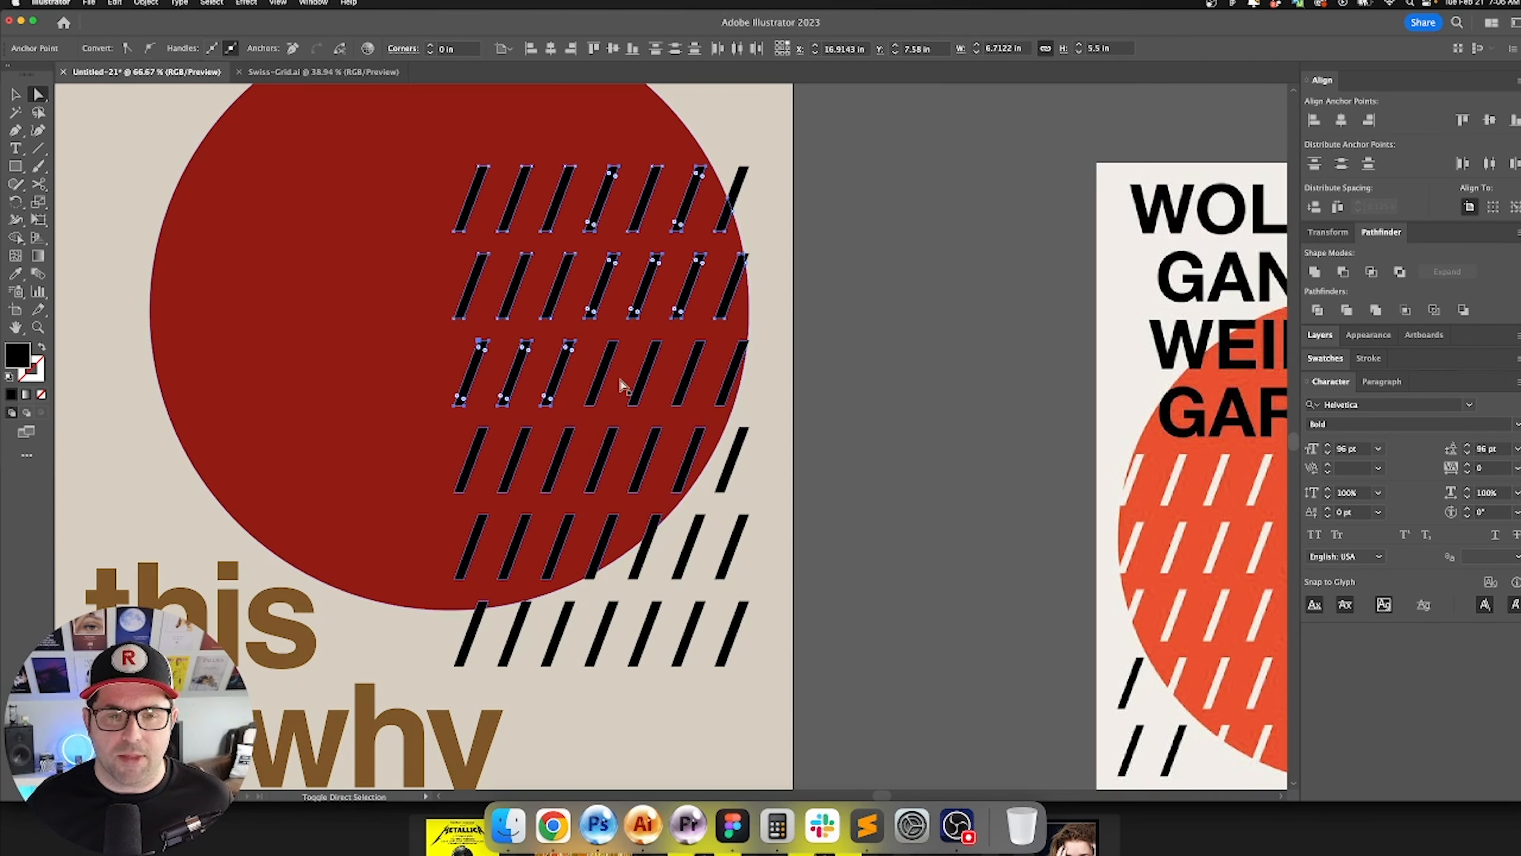
Step: Recolour all slash pieces inside the circle, including the tiny slivers at its lower edge, with the second grey palette swatch
left_click(599, 385, "shift")
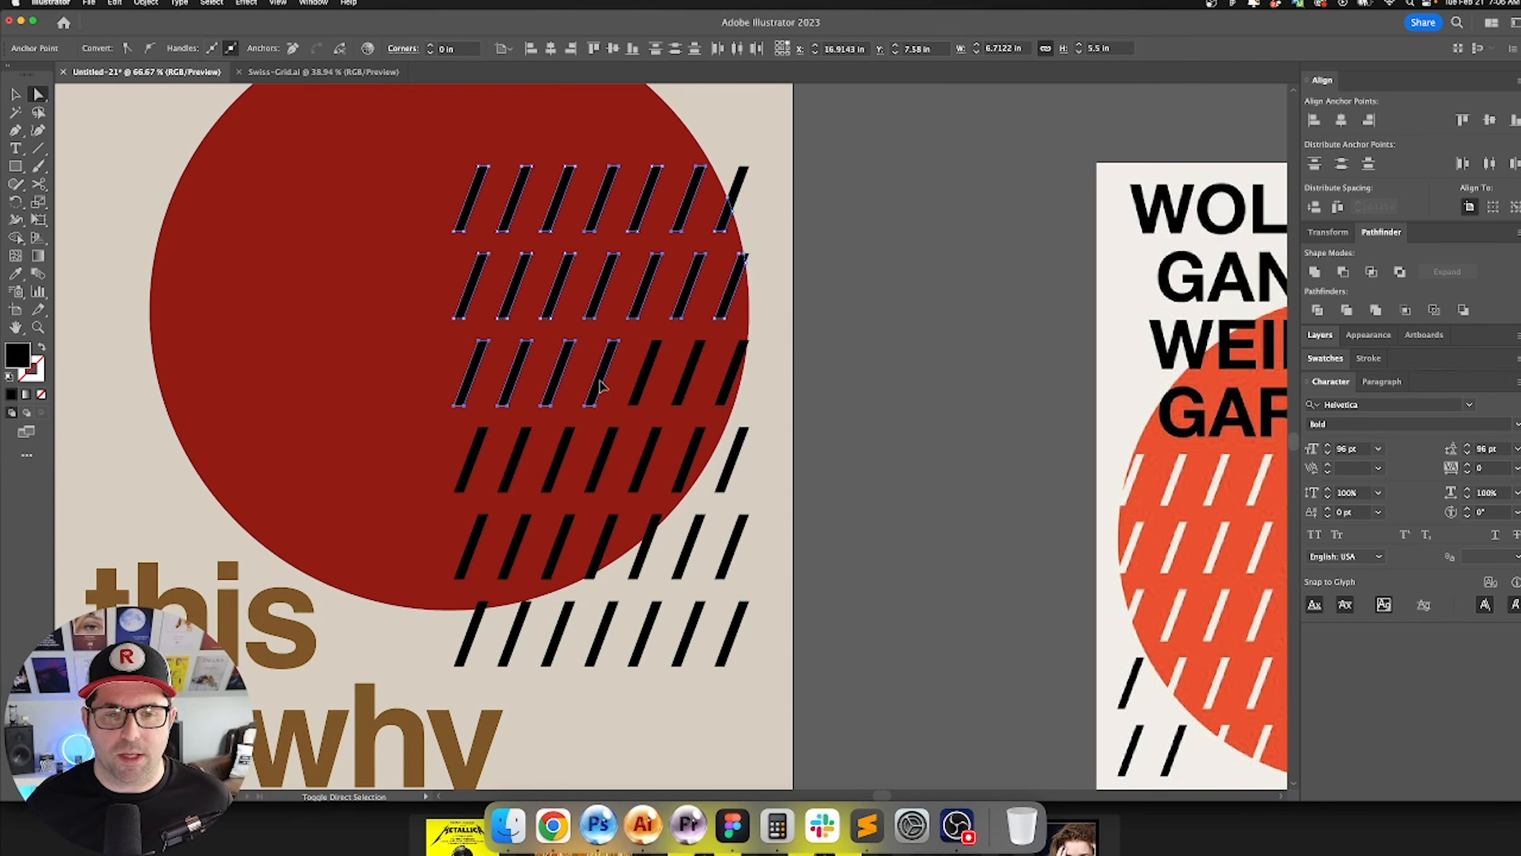
left_click(644, 384, "shift")
left_click(689, 382, "shift")
left_click(728, 386, "shift")
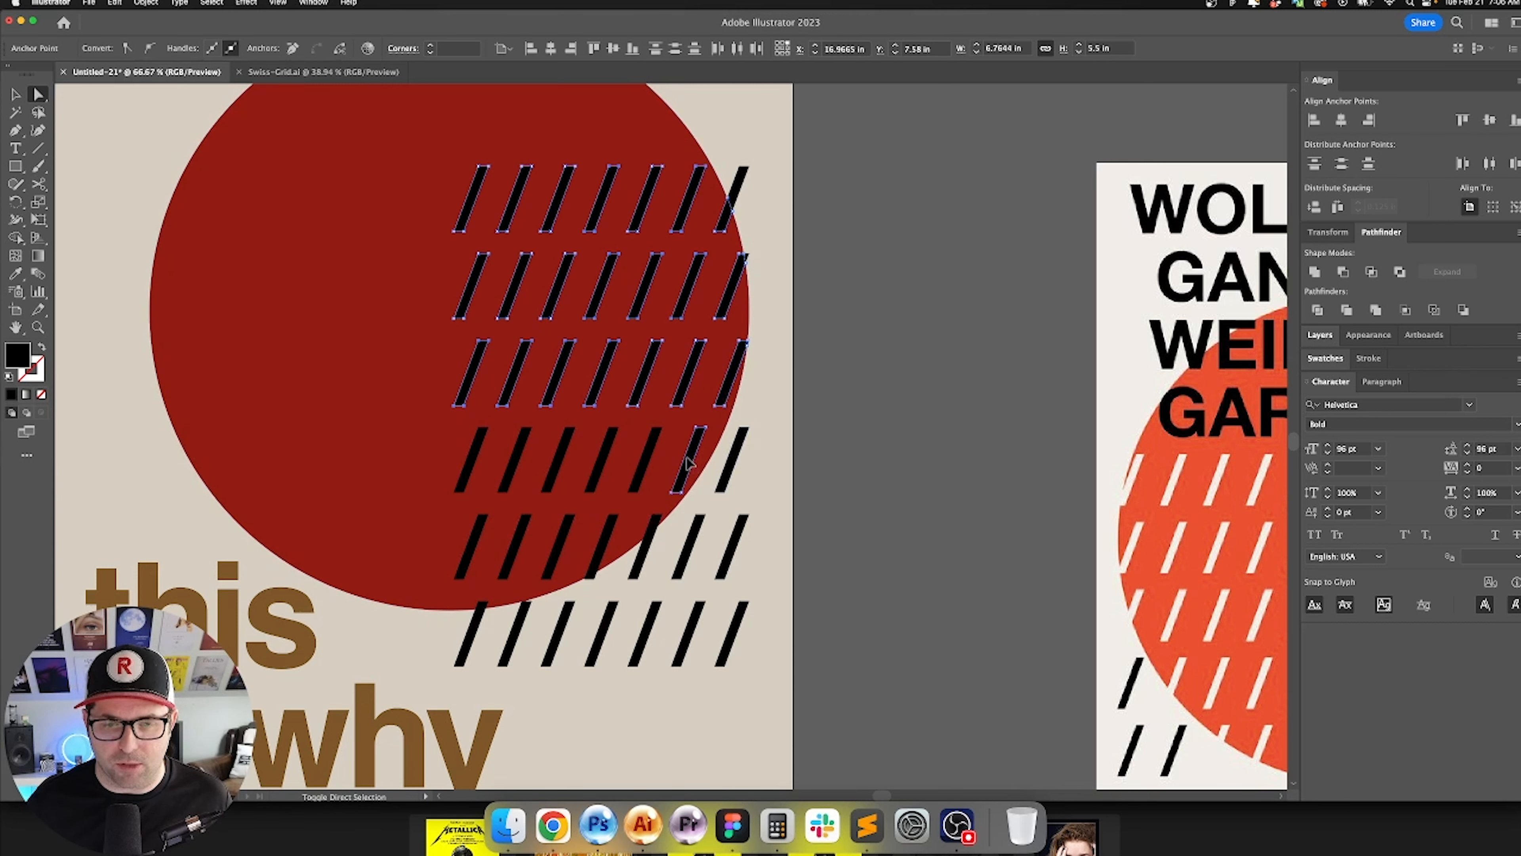
left_click(676, 550, "shift")
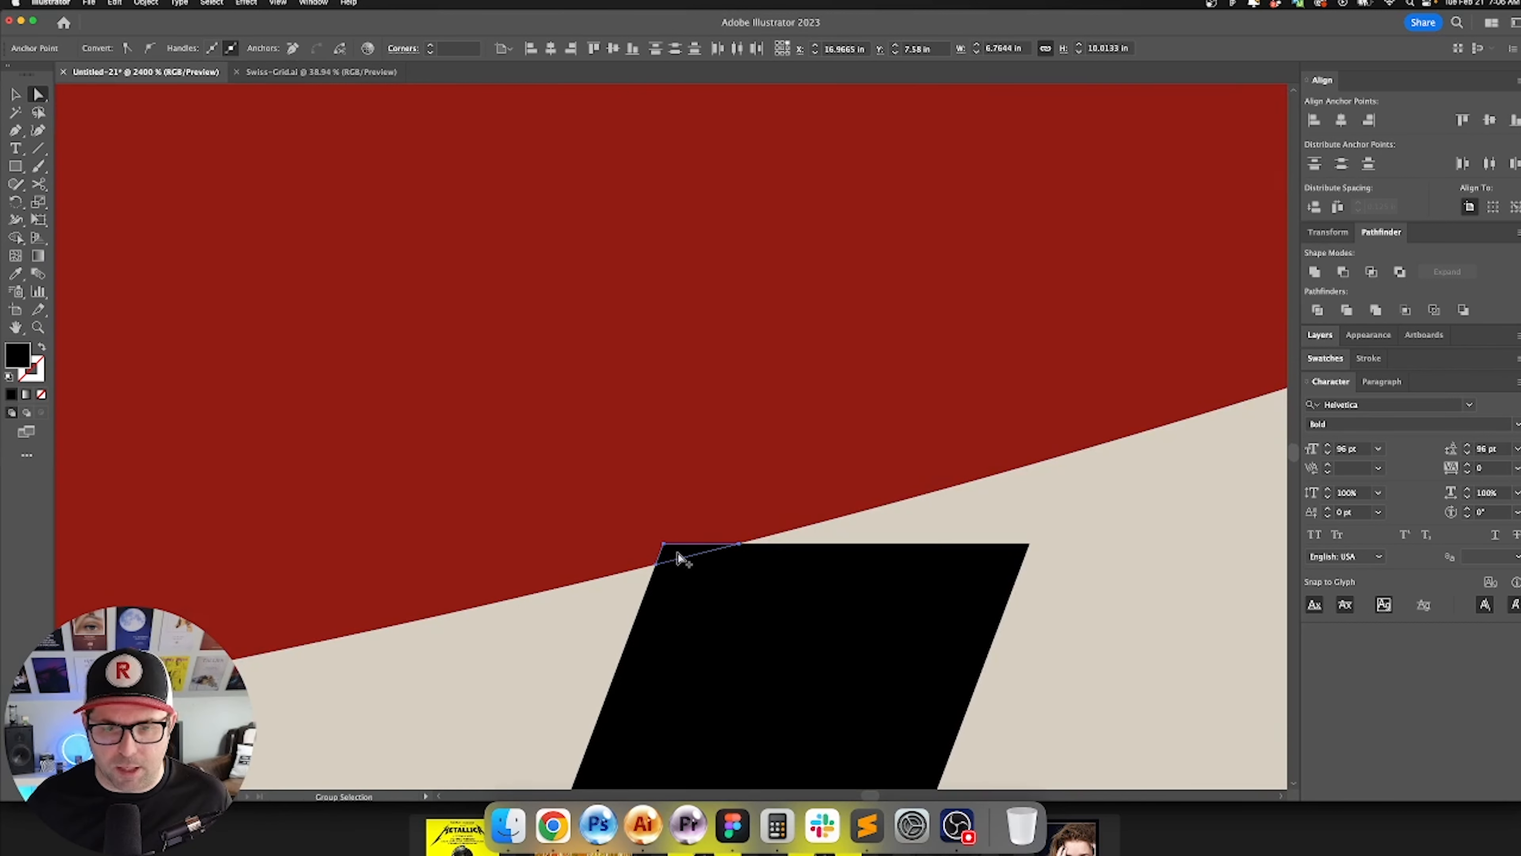
scroll(677, 549, "down", 4)
left_click_drag(676, 550, 811, 498)
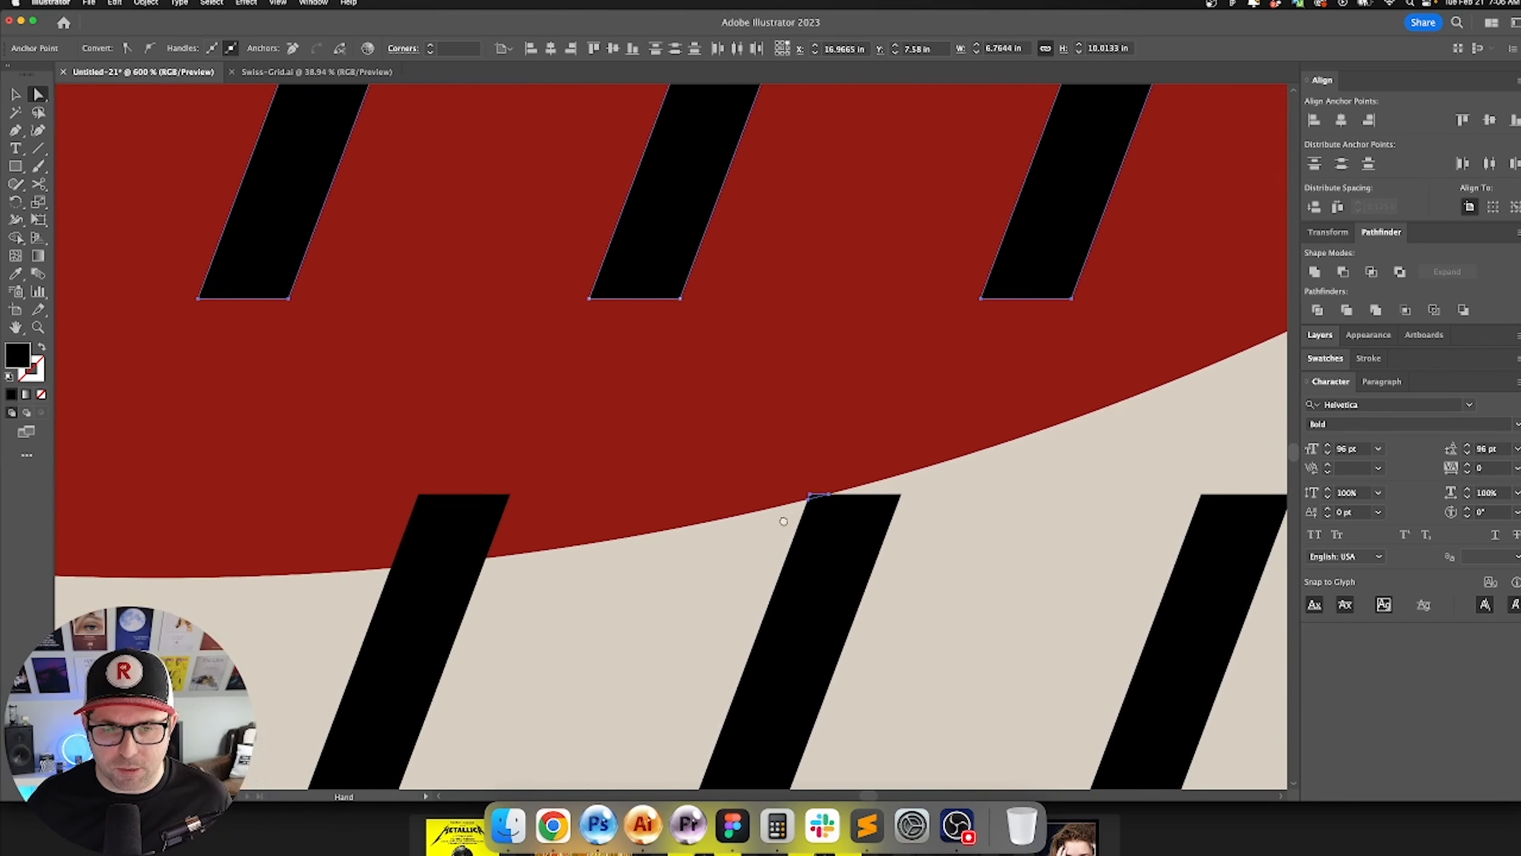
left_click(470, 521, "shift")
scroll(644, 512, "down", 8)
left_click_drag(644, 512, 649, 562)
key("i")
left_click(928, 252)
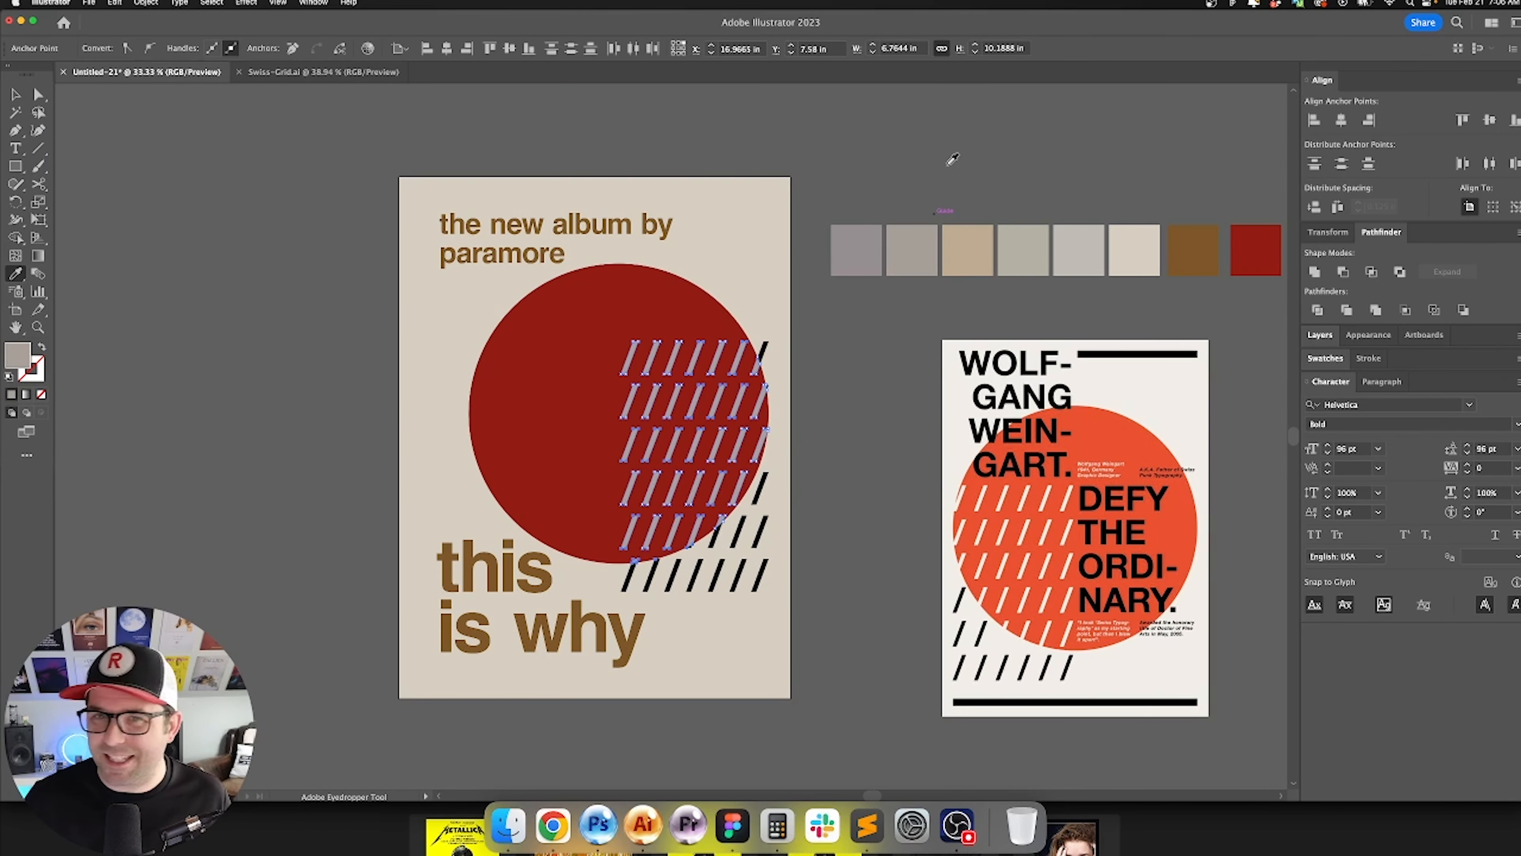
key("v")
left_click(946, 140)
left_click_drag(970, 147, 890, 134)
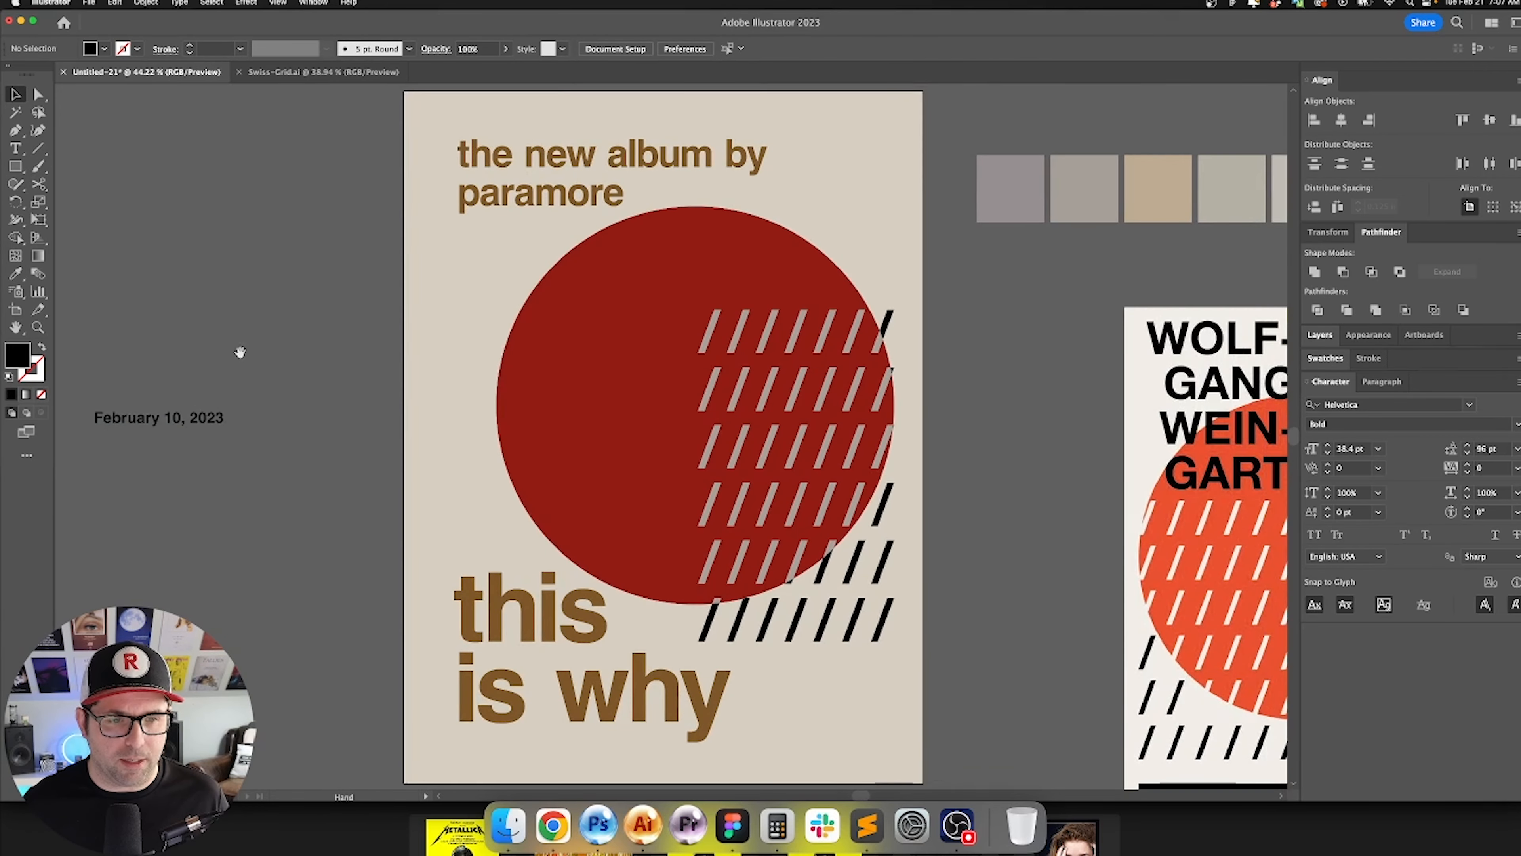
Step: Place the date text "Feb 10th 2023" below "paramore" on the poster, with its first letter aligned to the left margin guide
left_click_drag(190, 428, 531, 321)
scroll(515, 362, "right", 3)
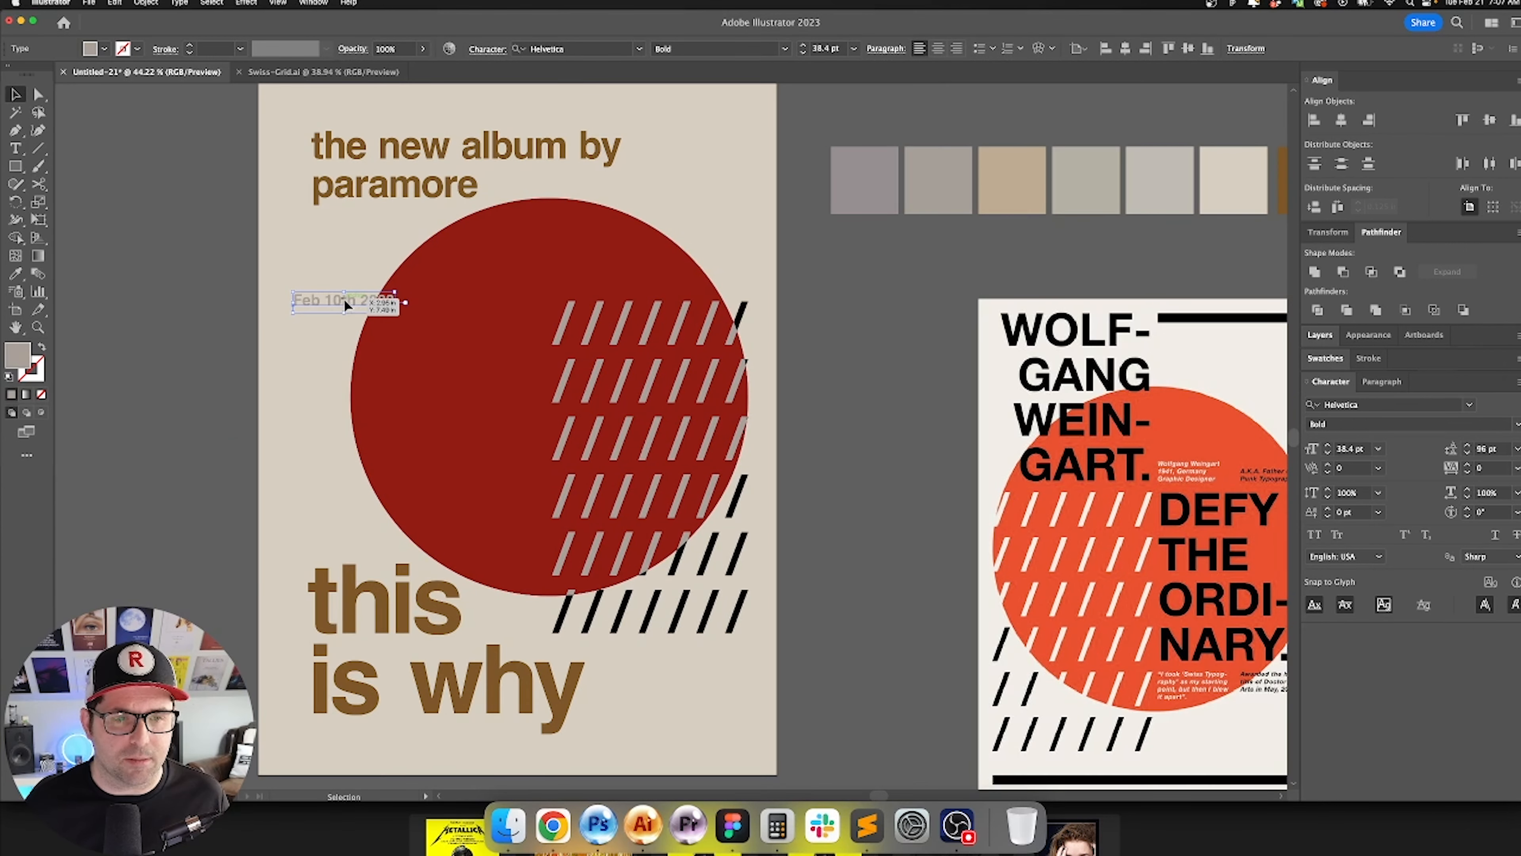
left_click_drag(344, 304, 451, 318)
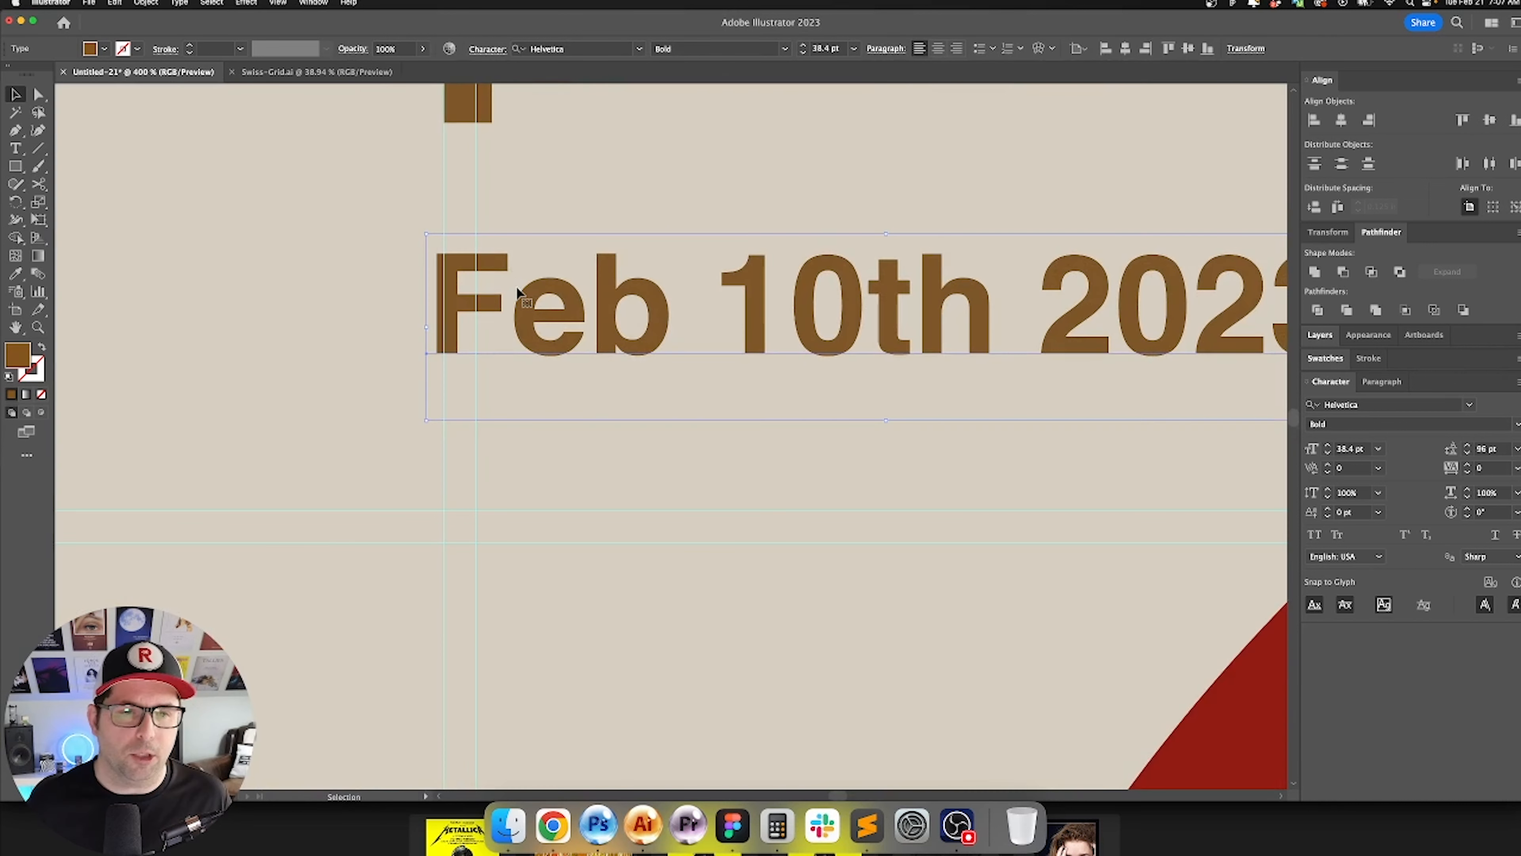
scroll(520, 348, "right", 1)
key("super+equal")
left_click_drag(519, 348, 503, 229)
Step: Move the date text 0.25 in down, with no horizontal offset
key("Return")
key("Tab")
type(".5")
key("Return")
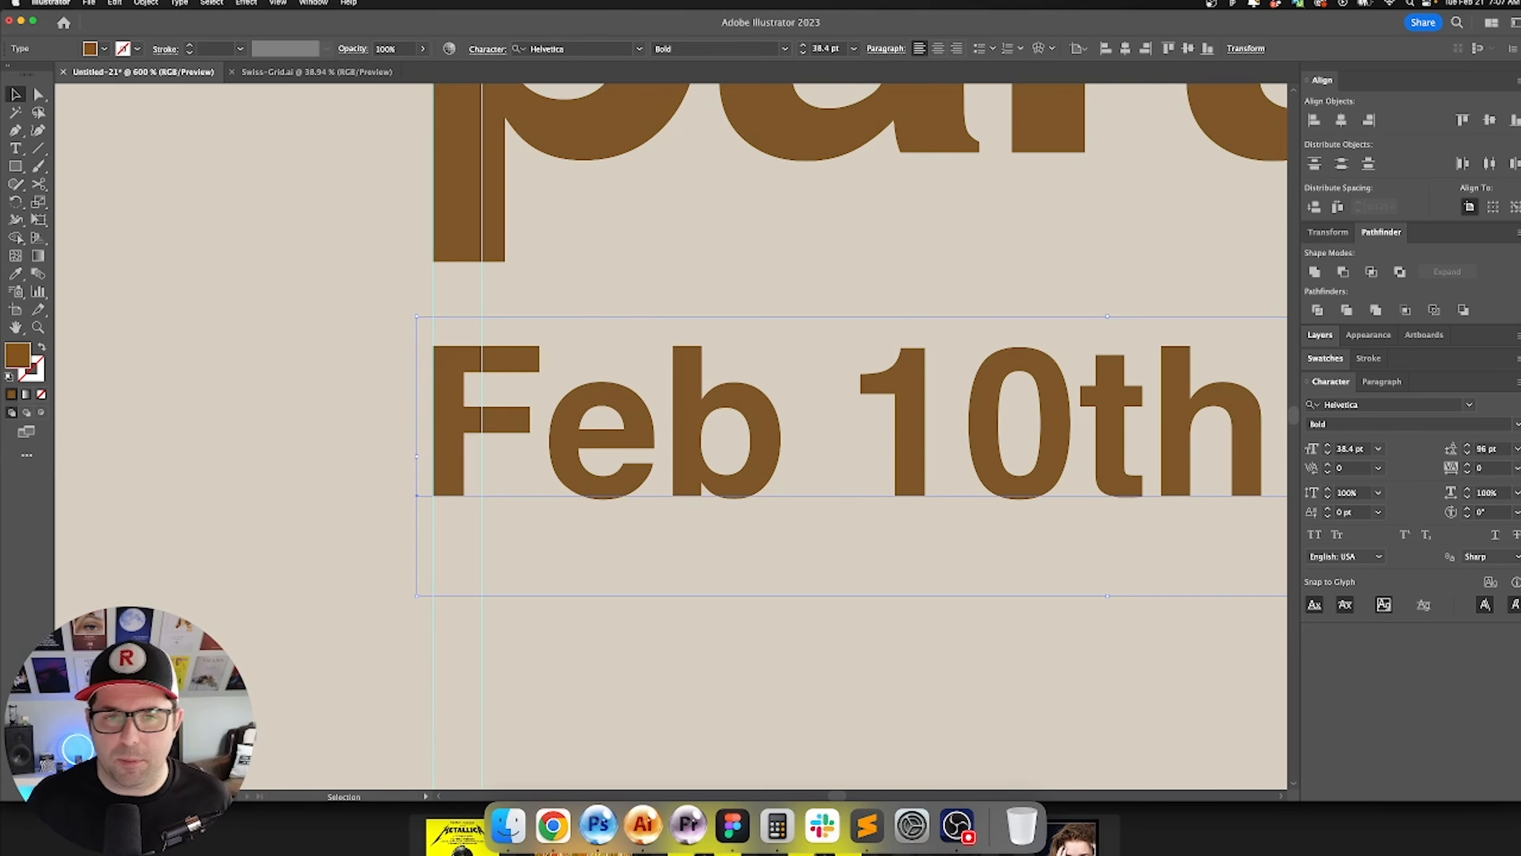
key("super+0")
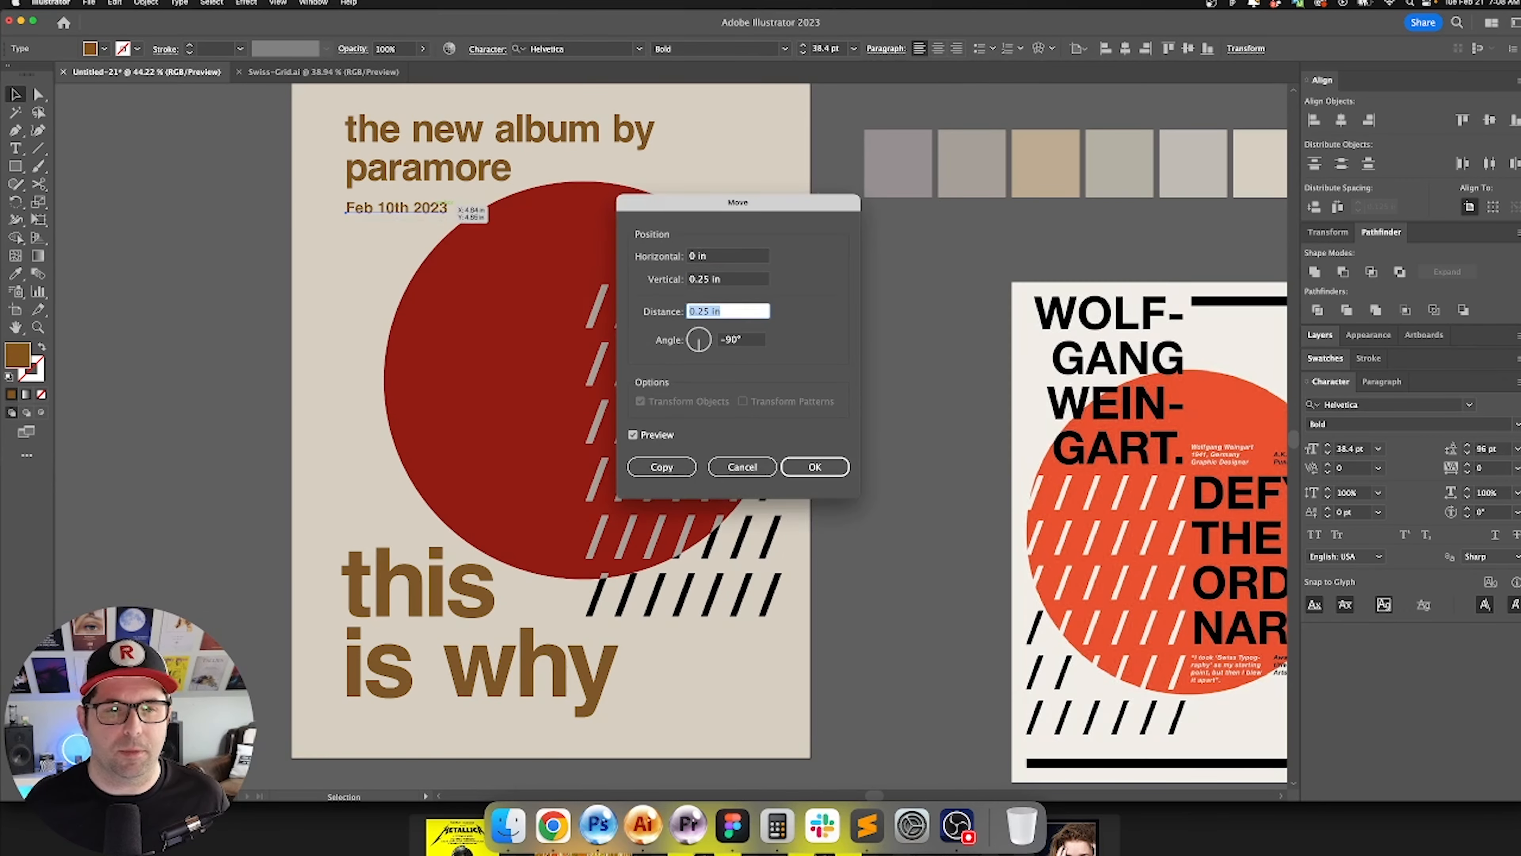
key("Return")
left_click(224, 313)
Step: Draw a brown horizontal bar about 5 in wide and 0.34 in high beside "why" near the poster's lower edge
scroll(225, 314, "up", 2)
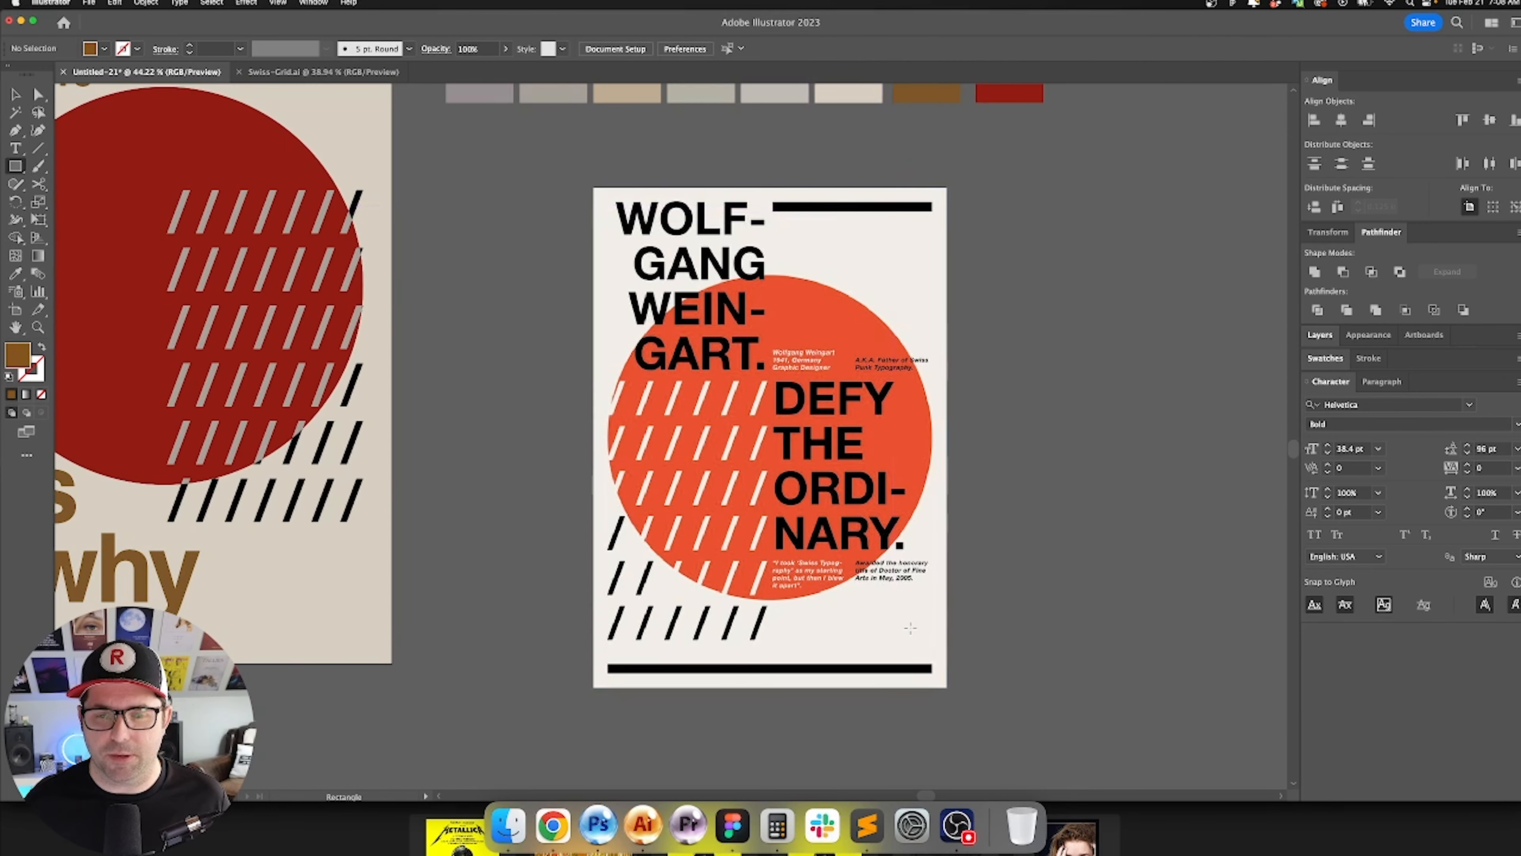
scroll(910, 628, "left", 6)
scroll(635, 526, "up", 3)
mouse_move(468, 499)
left_mouse_down()
mouse_move(562, 533)
mouse_move(803, 515)
left_mouse_up()
scroll(437, 513, "left", 4)
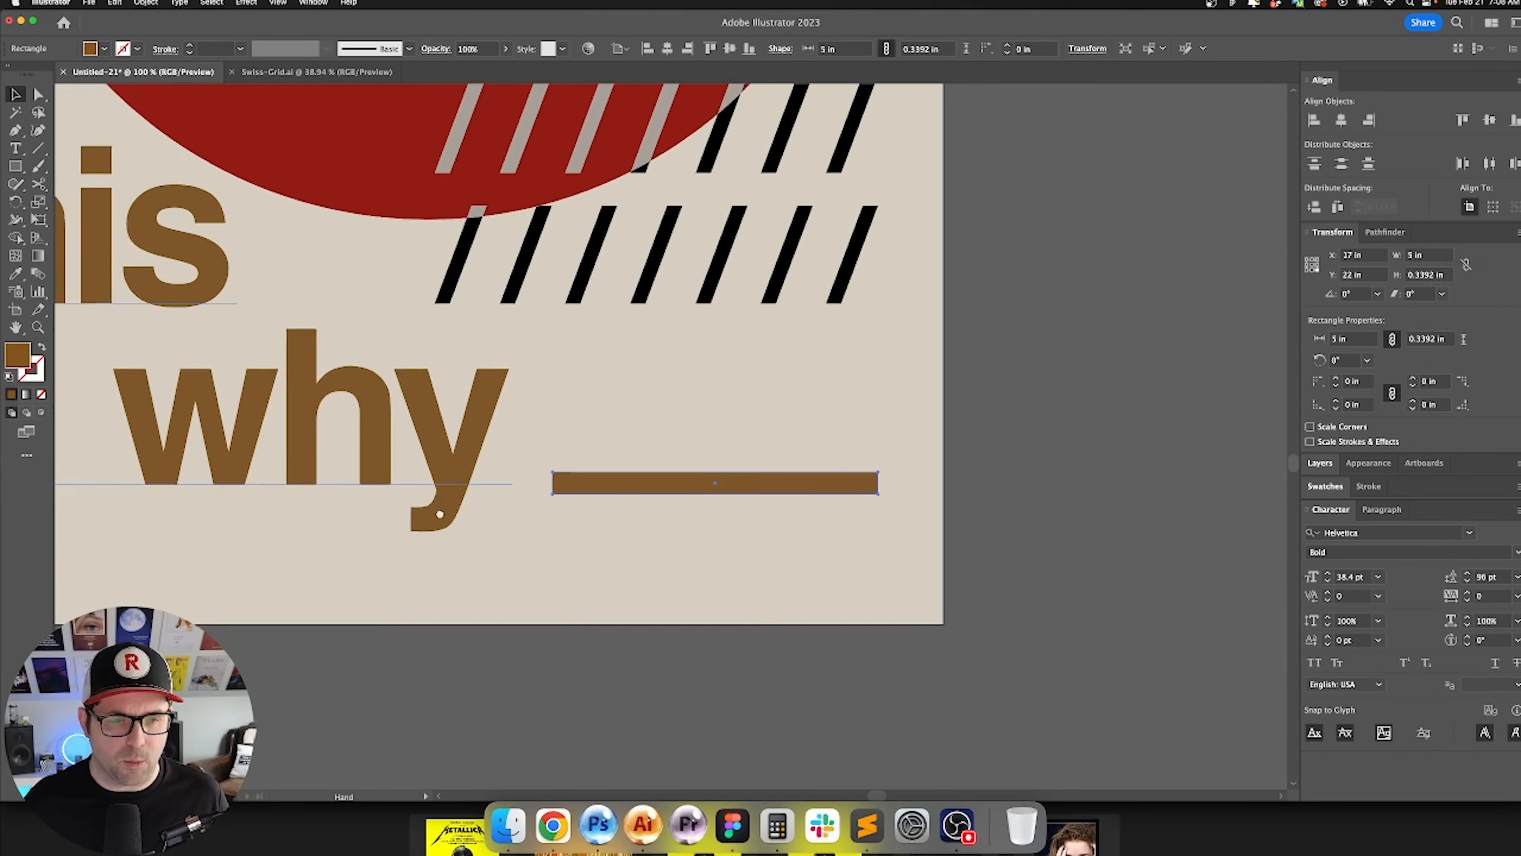
Step: Line up the bar's lower edge with the baseline of "why" and align the bar to the artboard's right edge
scroll(482, 445, "up", 2)
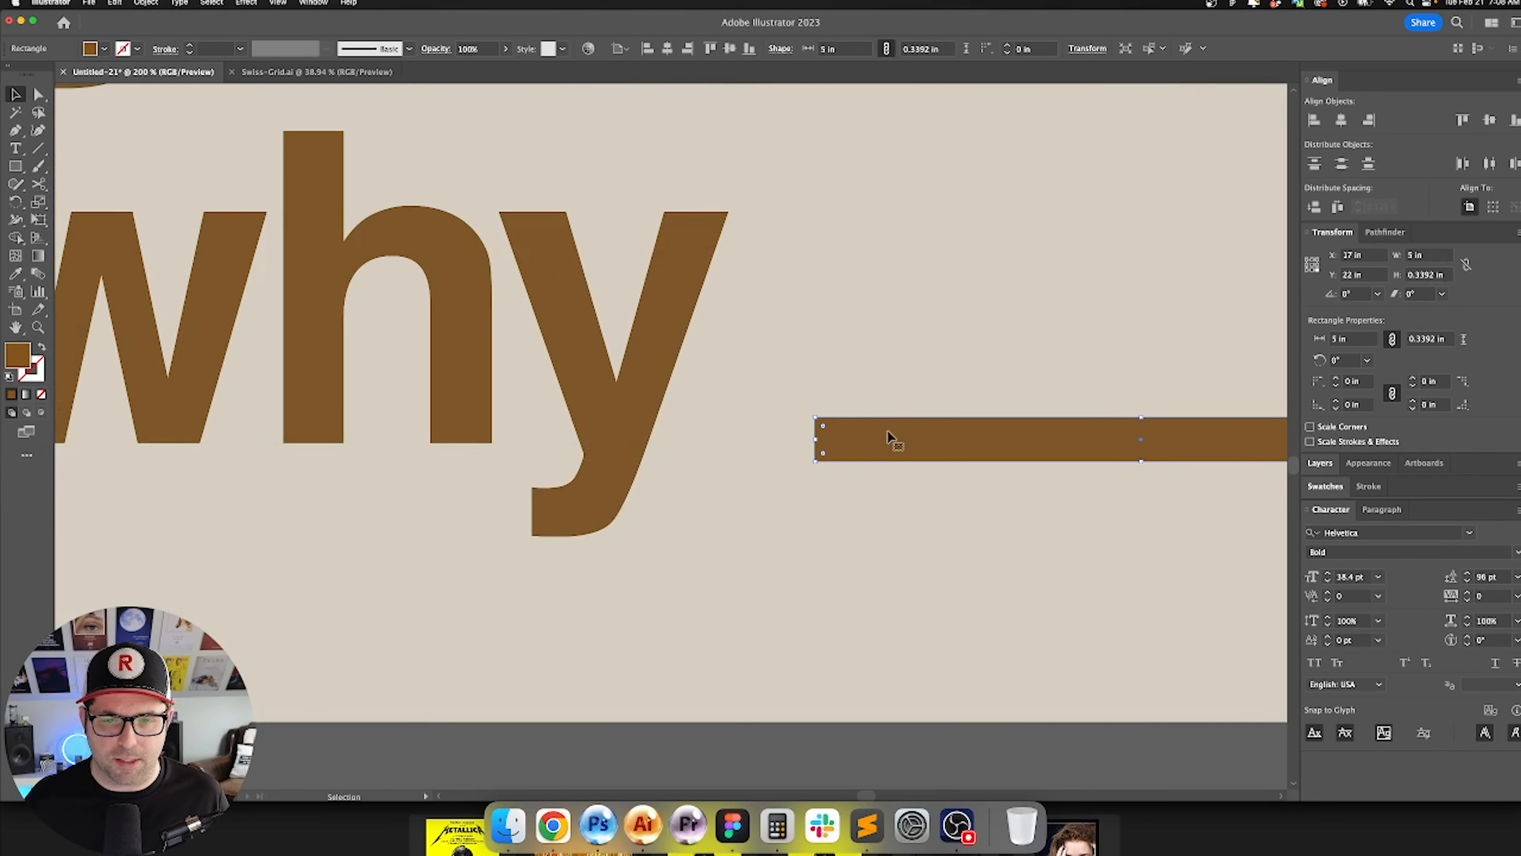
left_click_drag(888, 436, 495, 411)
scroll(464, 433, "up", 3)
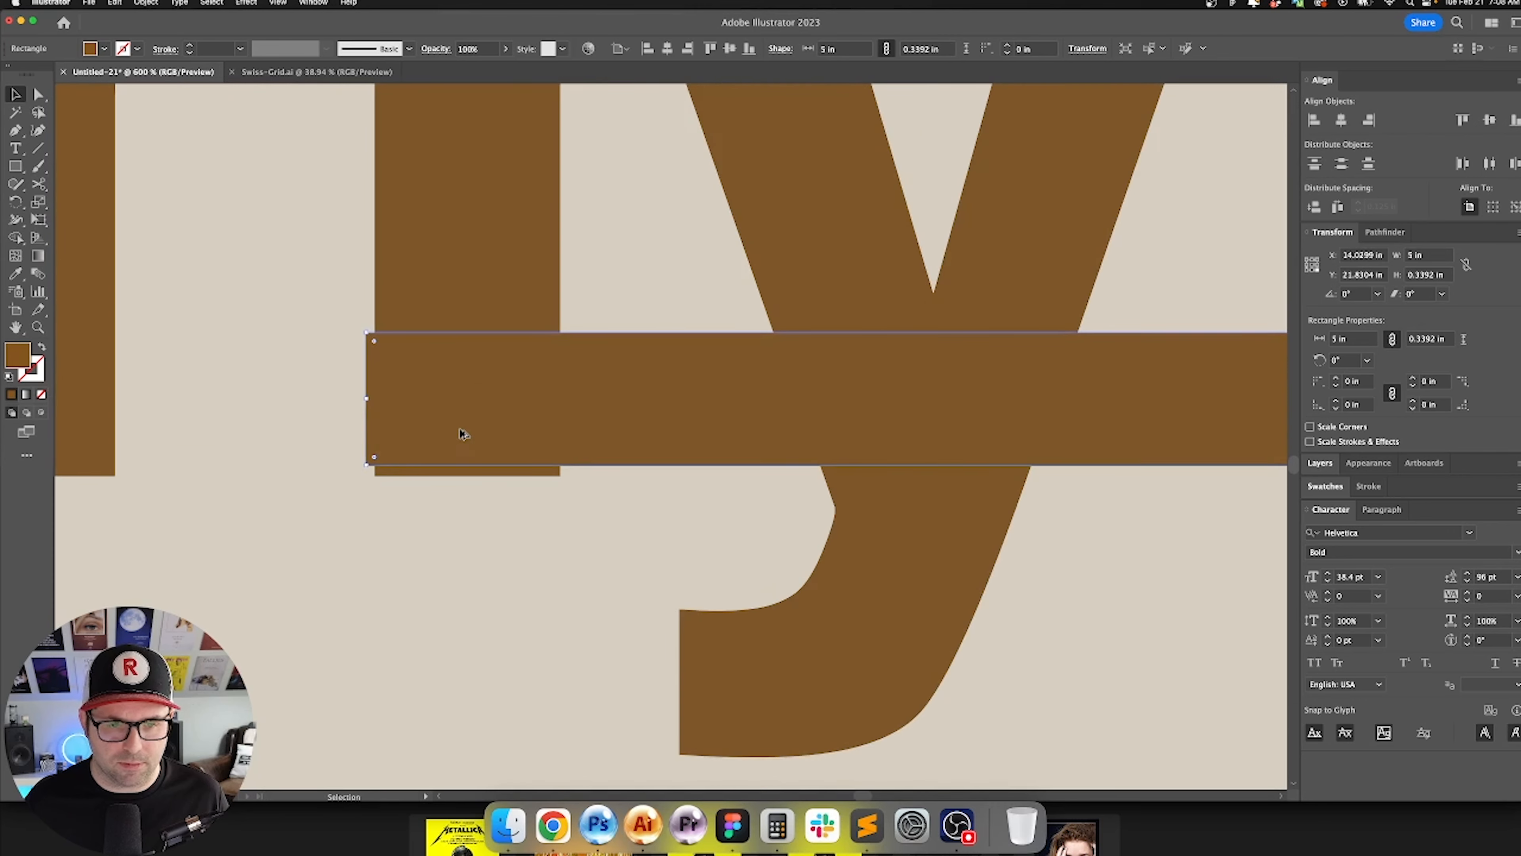
scroll(479, 405, "left", 1)
scroll(479, 405, "down", 3)
left_click(687, 49)
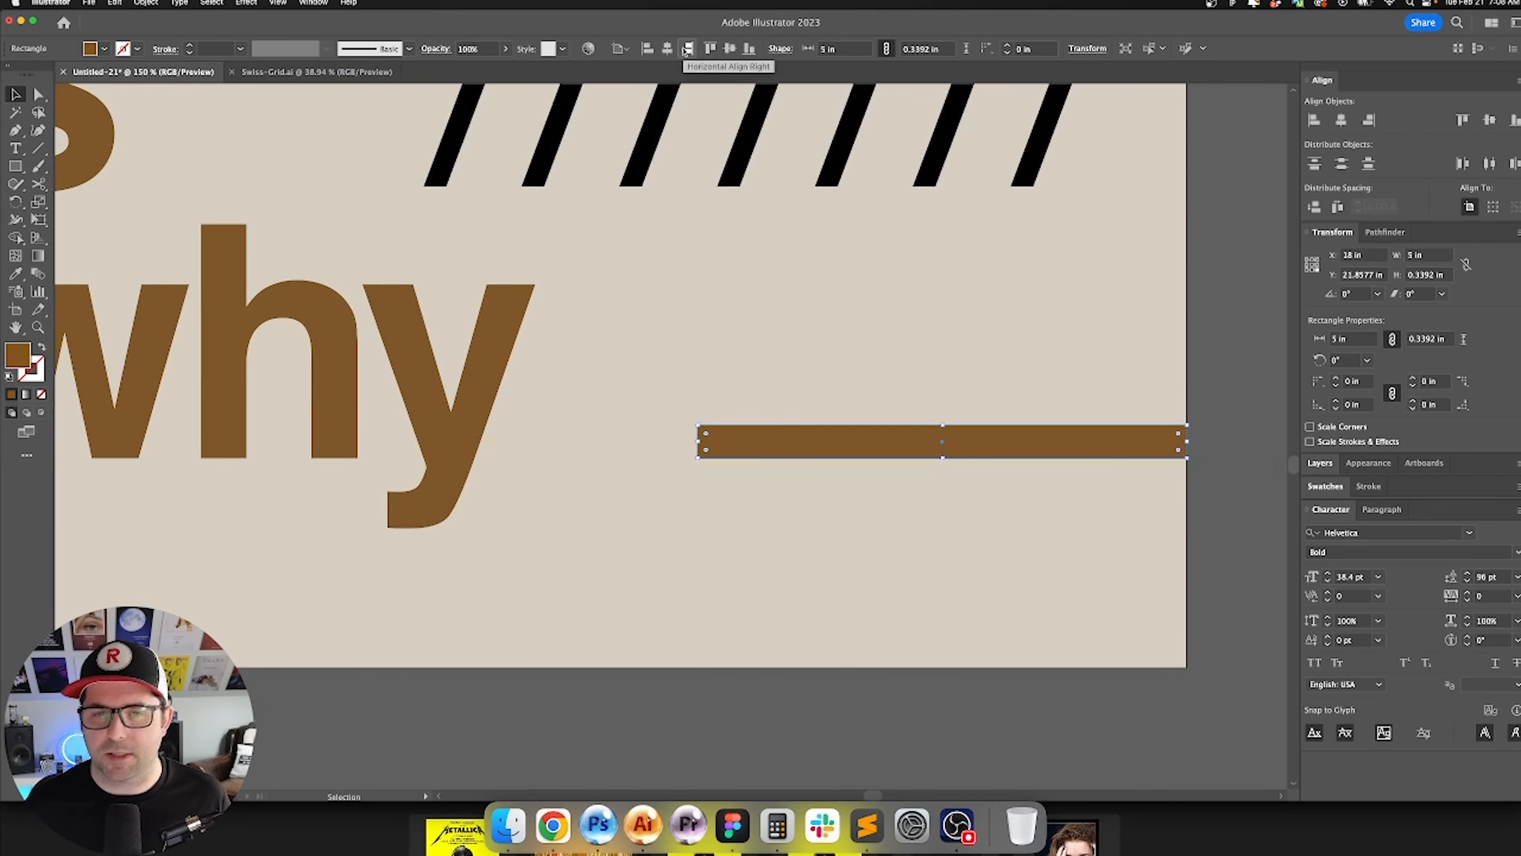
Step: Move the bar -1 in horizontally and 0 in vertically, inside the right margin
key("Return")
key("Tab")
key("Tab")
key("shift+Tab")
key("shift+Tab")
type("-")
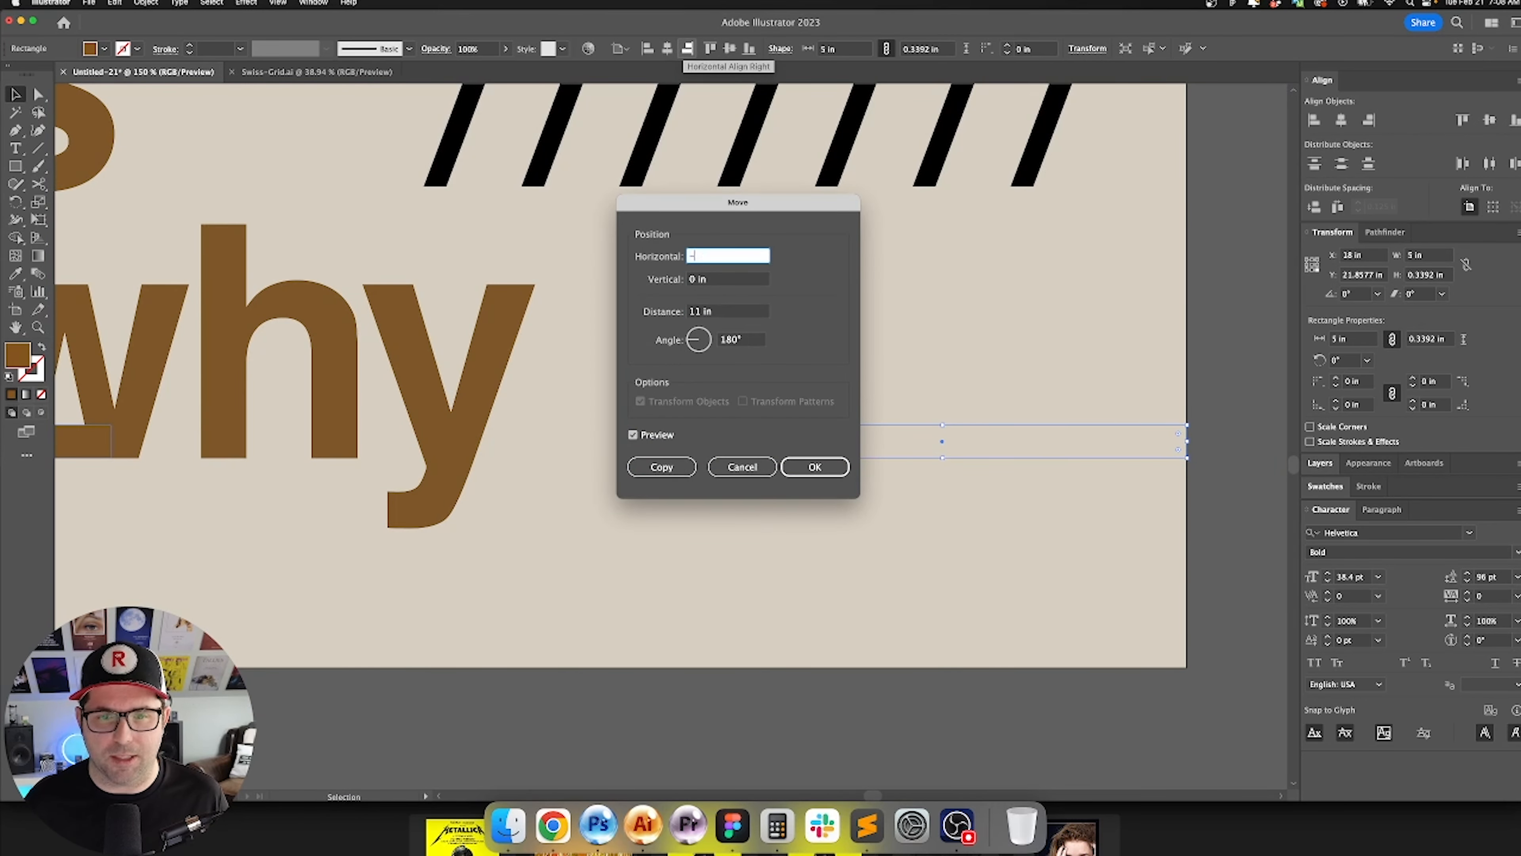
type("1")
key("Tab")
key("Return")
Step: Extend the bar's left end about 1.16 in towards "why", then offset that end 1 in back horizontally
scroll(564, 399, "right", 1)
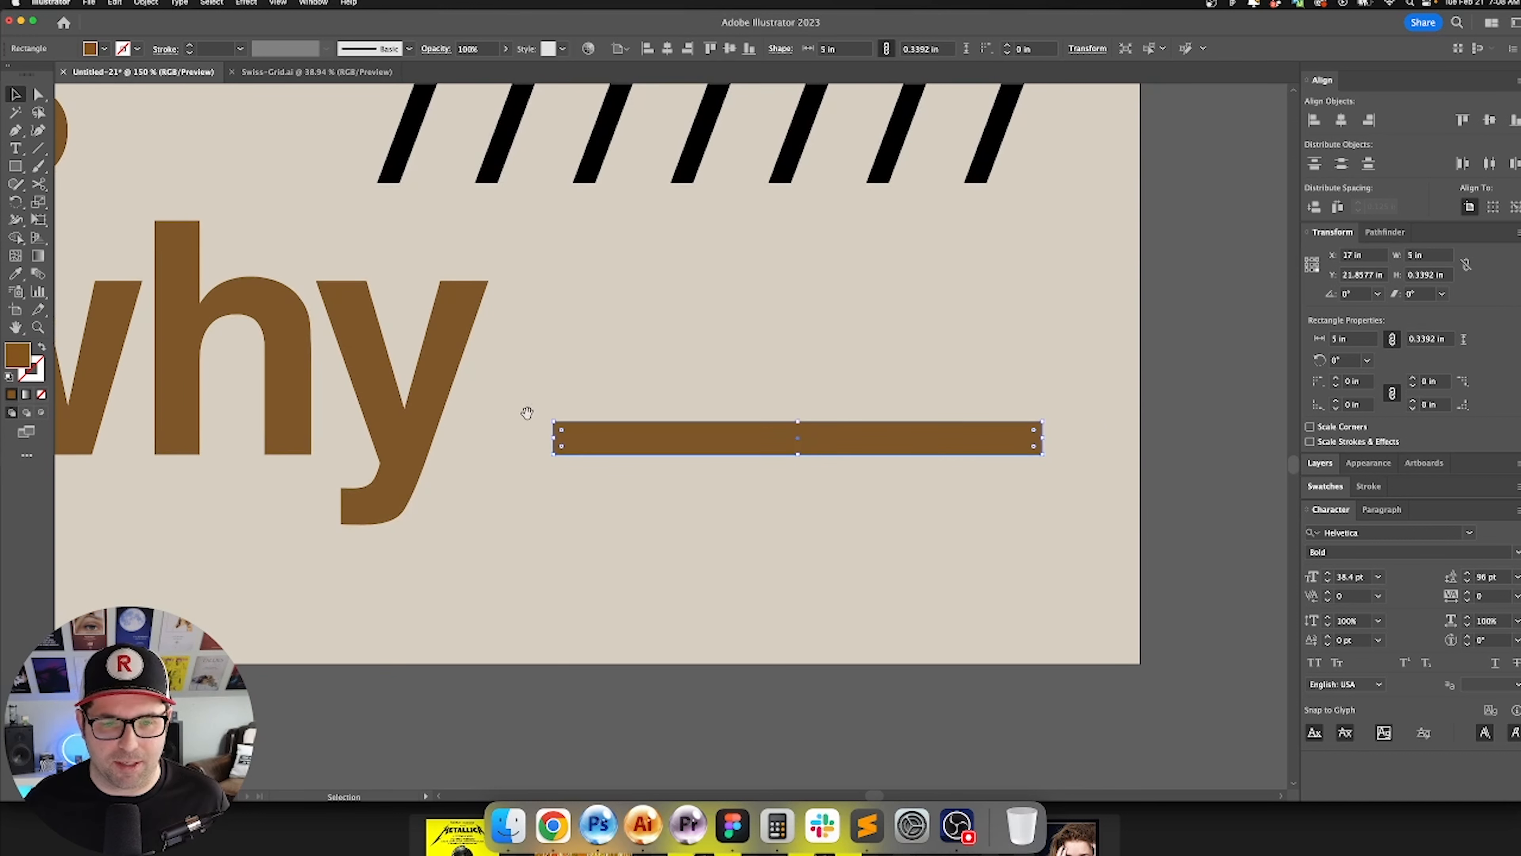
key("a")
left_click_drag(527, 400, 567, 471)
left_click_drag(552, 453, 439, 463)
key("Return")
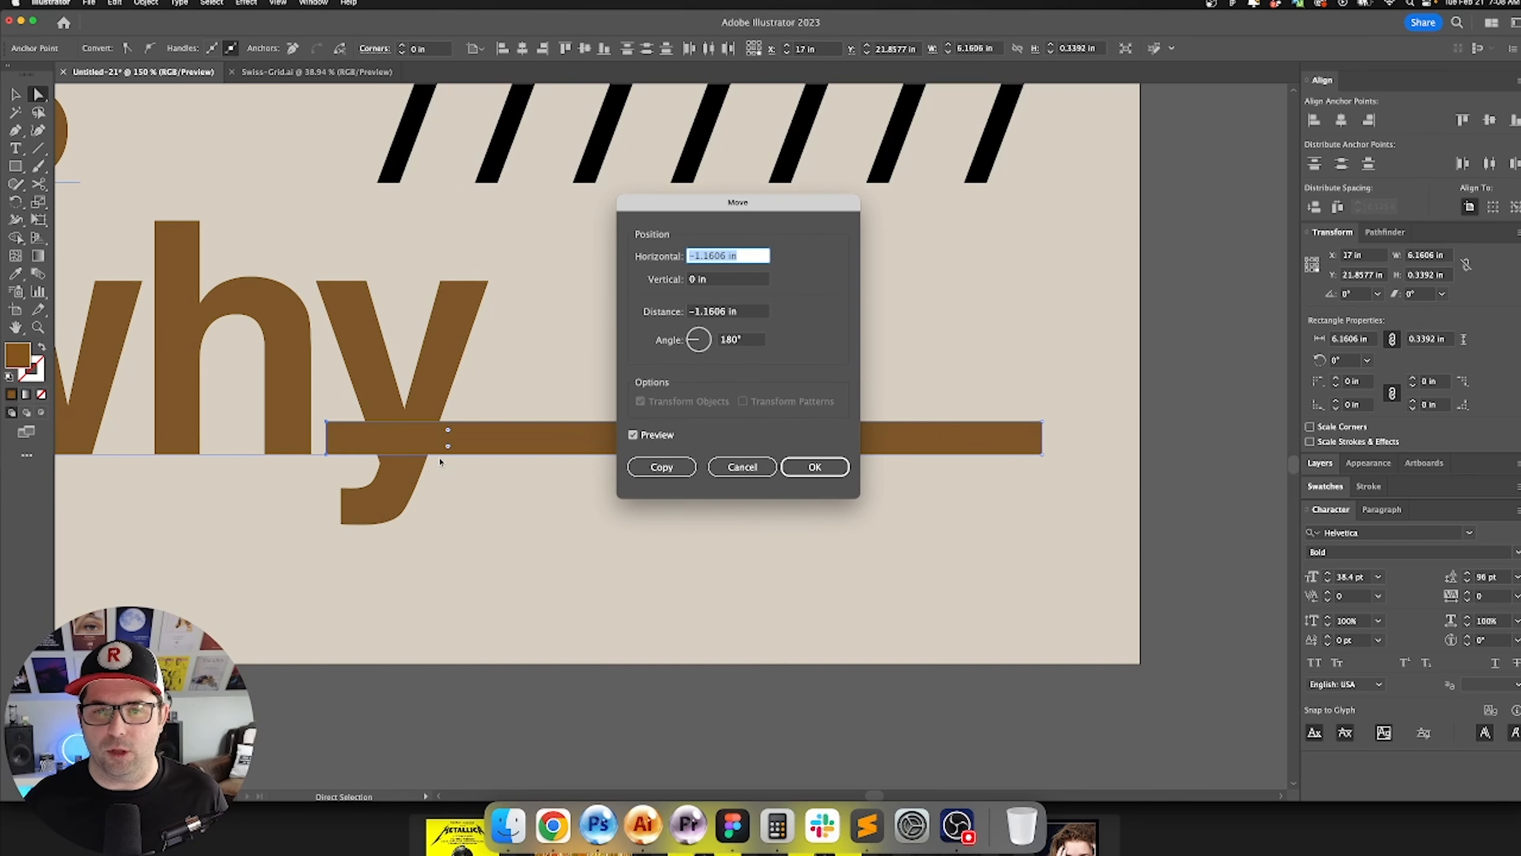
type("1")
key("Tab")
key("Return")
left_click(704, 383)
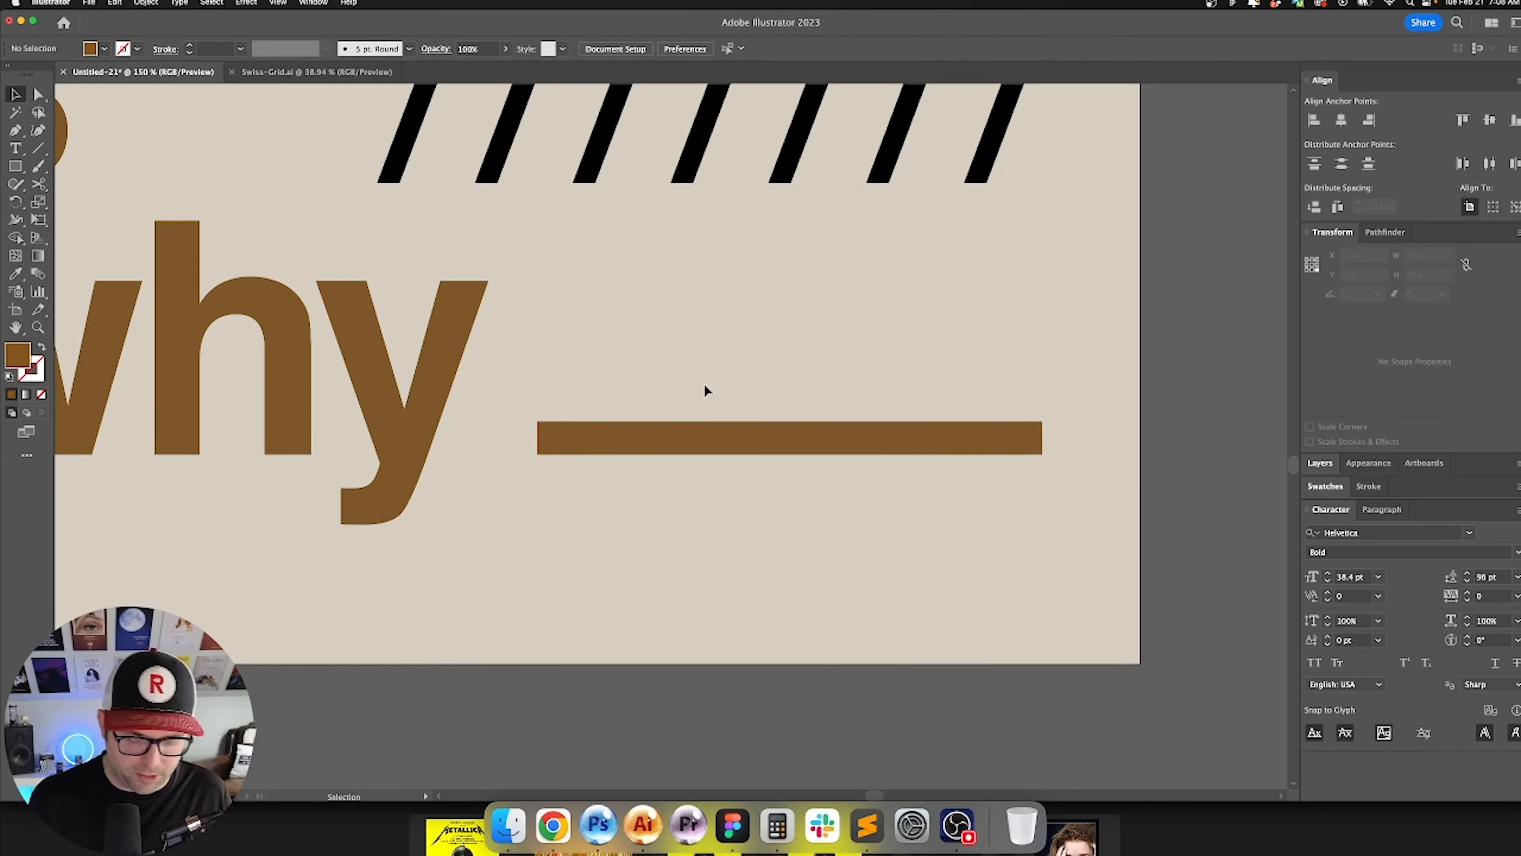
Step: Gauge the lettering's stroke thickness with a temporary rectangle and remove the rectangle
key("v")
key("super+0")
scroll(689, 527, "down", 5)
scroll(683, 542, "up", 4)
scroll(857, 484, "up", 2)
key("m")
scroll(566, 324, "up", 1)
scroll(571, 336, "up", 5)
left_click_drag(570, 349, 632, 387)
key("v")
key("super+x")
left_click_drag(1114, 504, 535, 307)
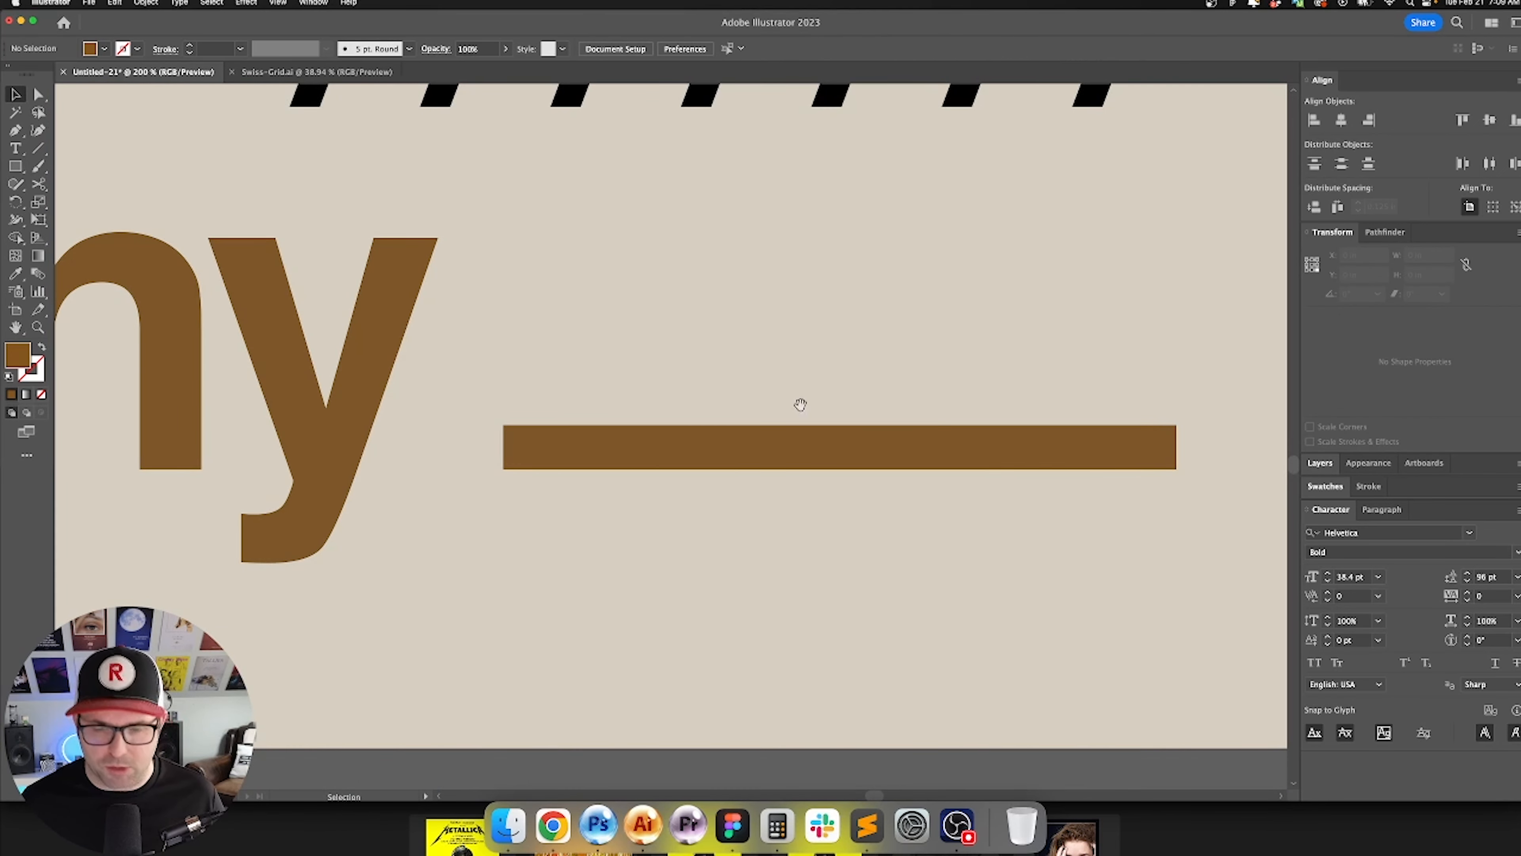
Step: Set the brown bar's height to 0.47 in, keeping its lower edge on the baseline
left_click(846, 435)
left_click(1454, 275)
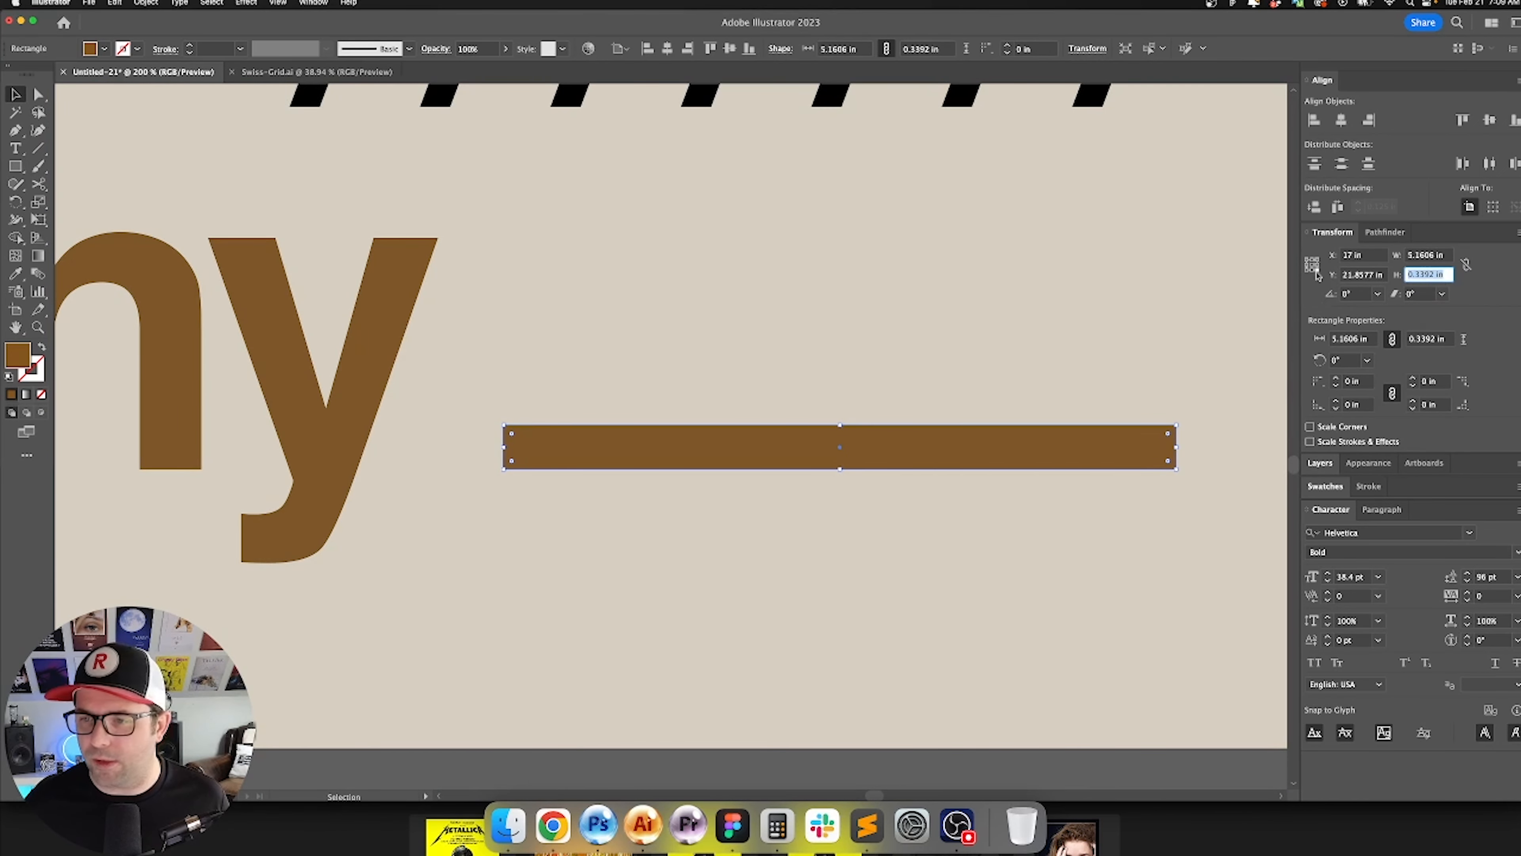
type("0.47")
key("Return")
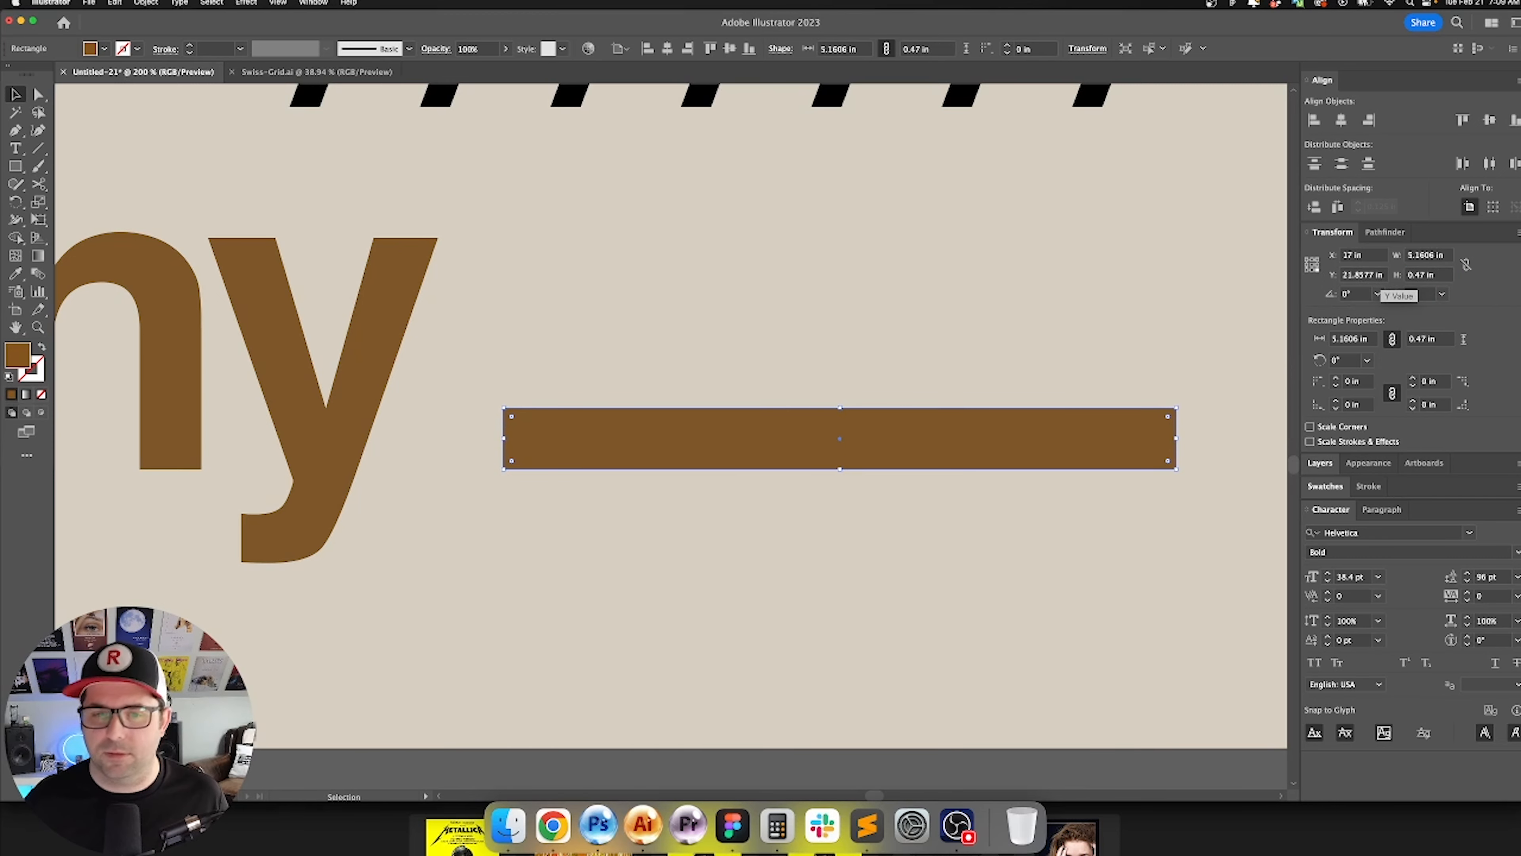
left_click(722, 678)
key("a")
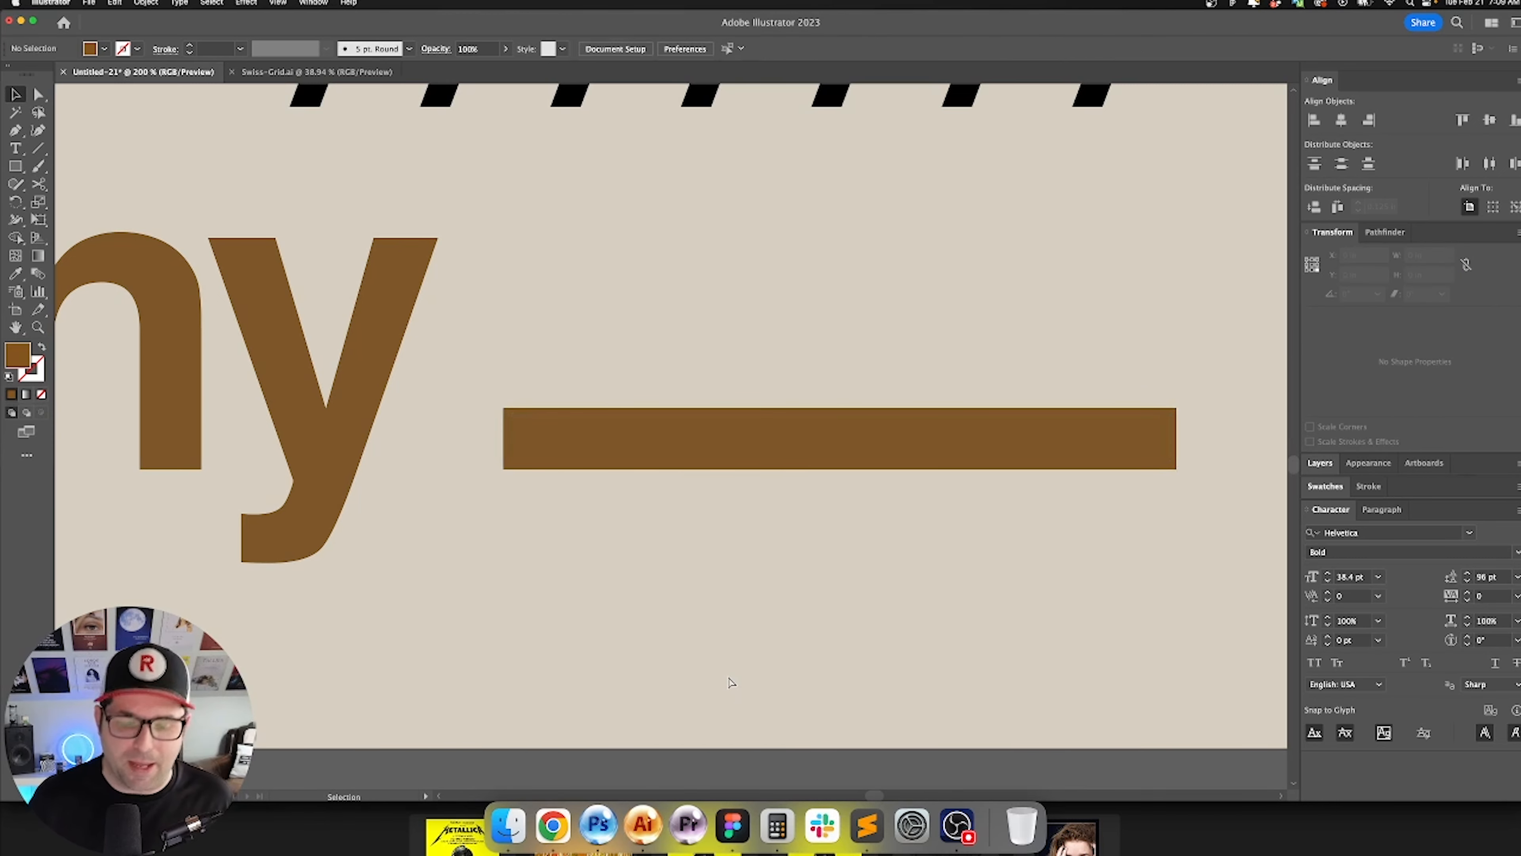
key("super+0")
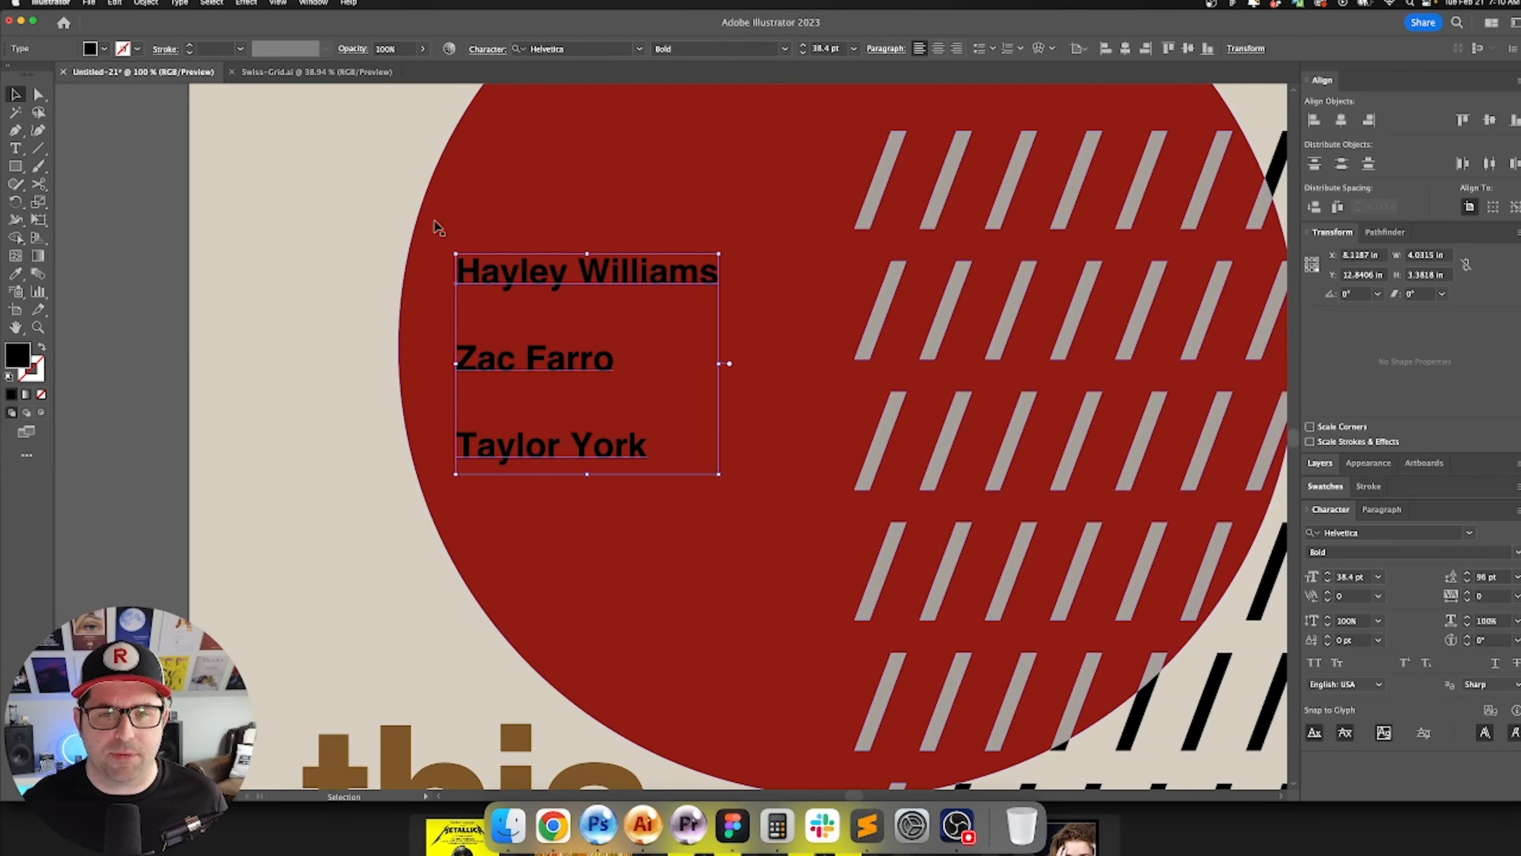
Step: Colour the band members' names with the poster's beige background colour and set their font size to 30 pt
scroll(496, 245, "down", 1)
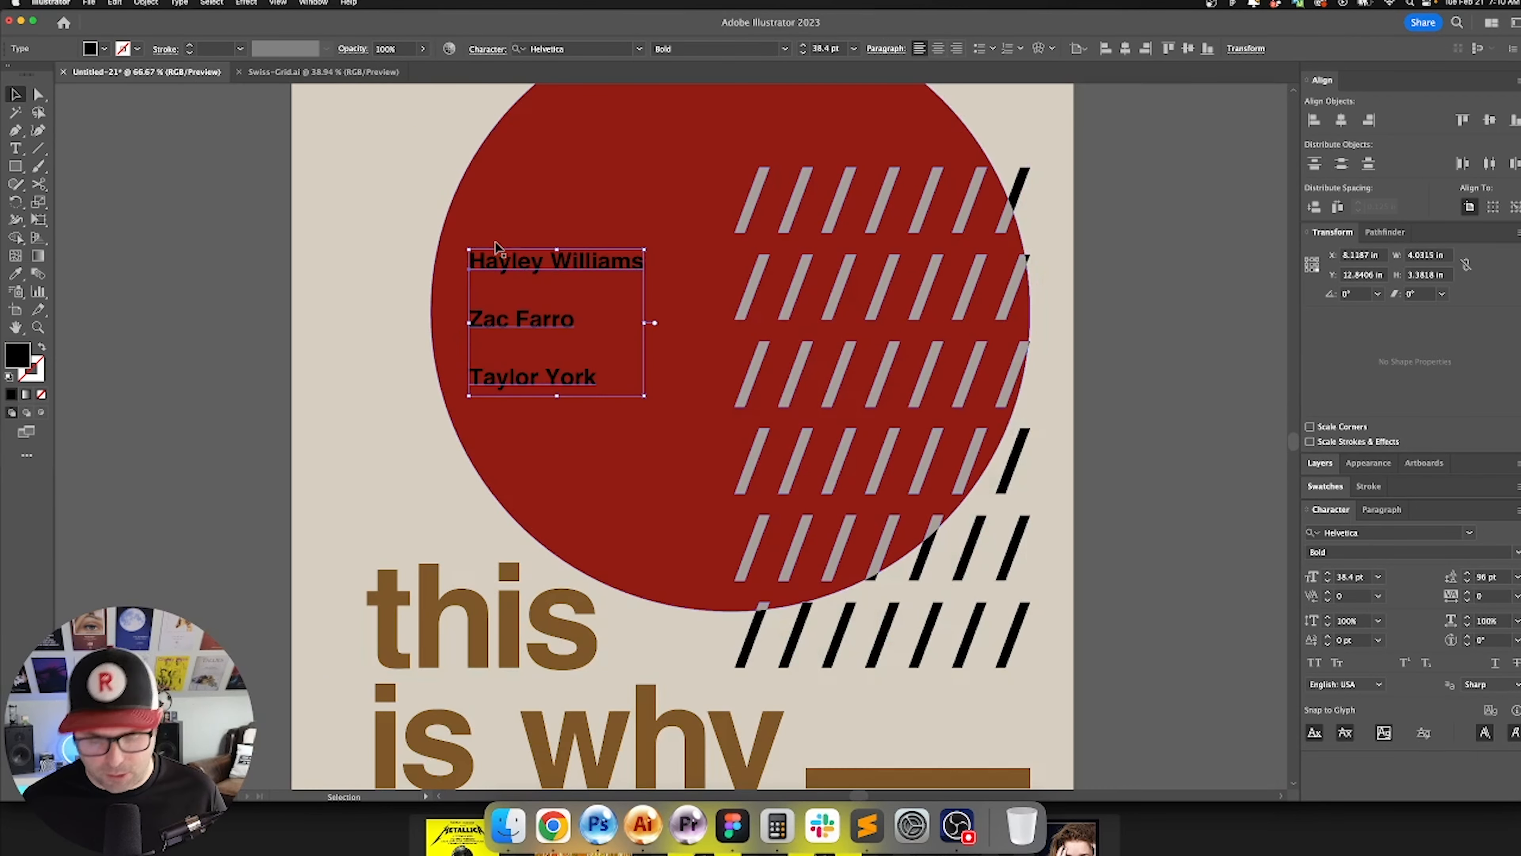
key("i")
left_click(369, 262)
key("v")
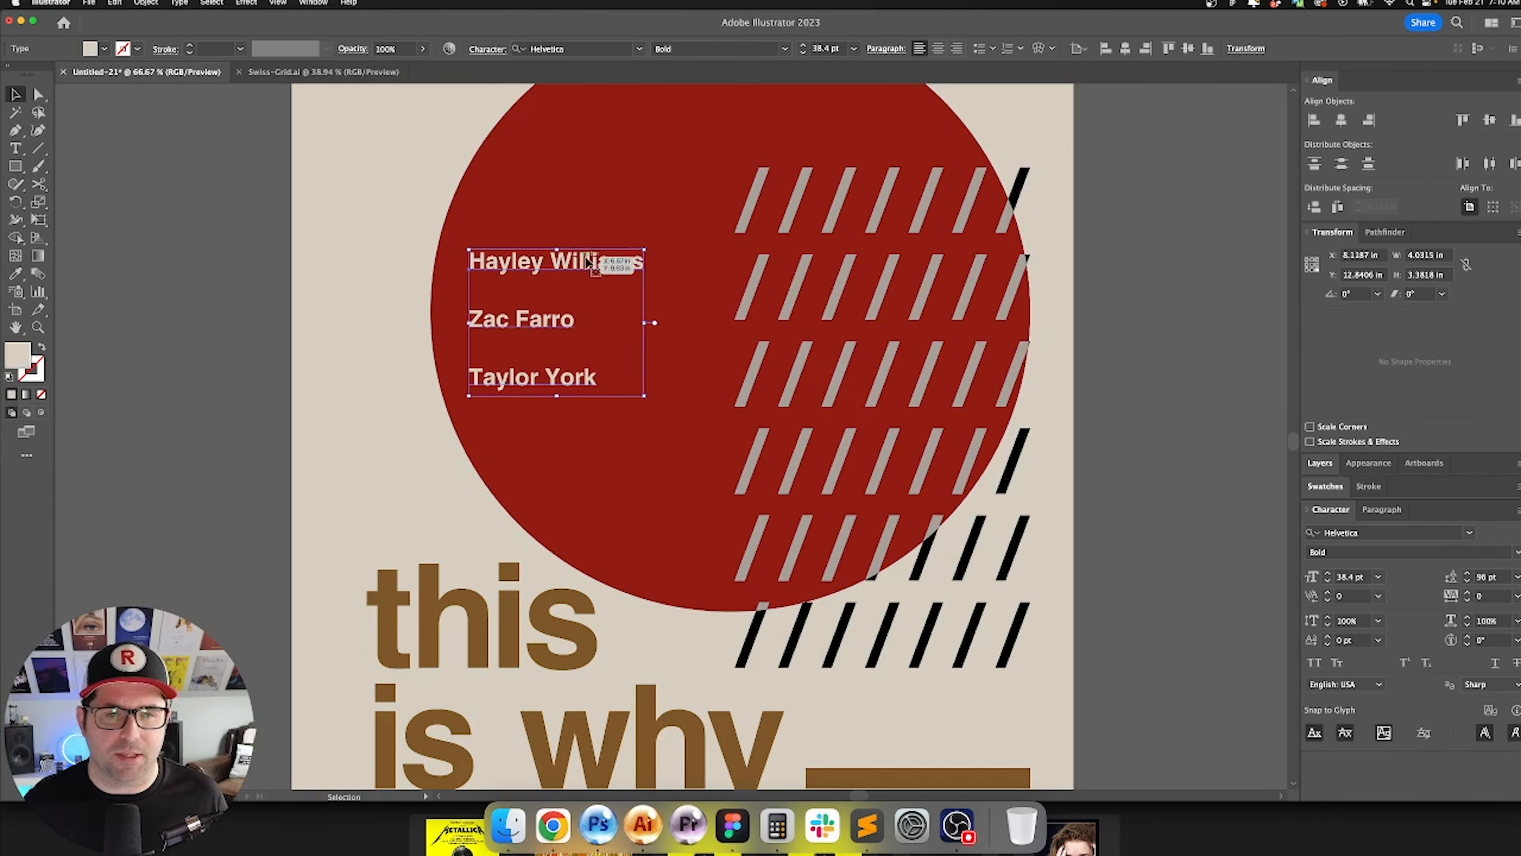
type("30")
key("Return")
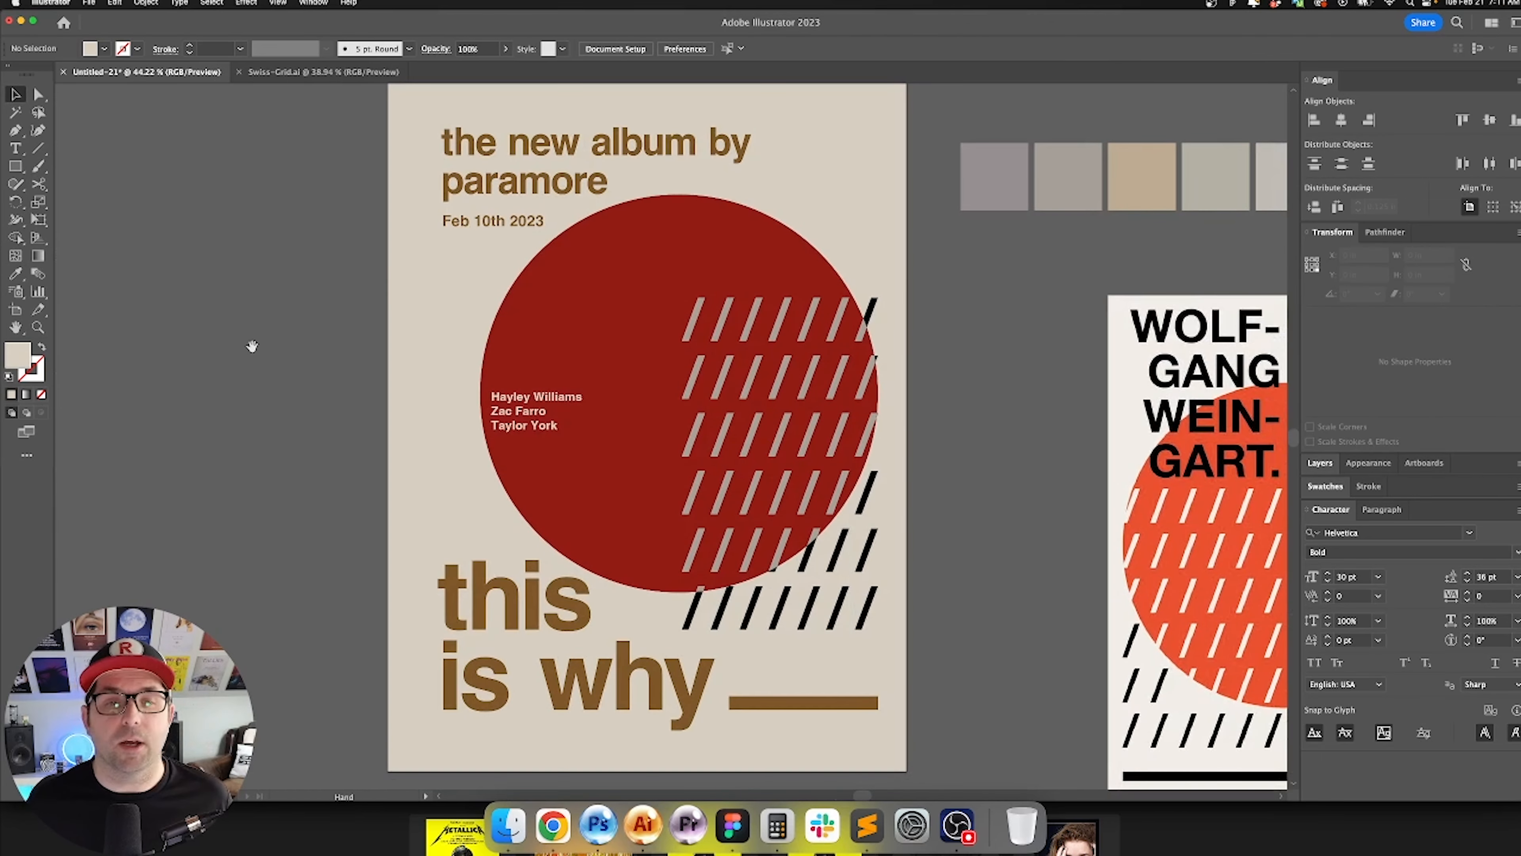
Step: Show the grid guides and reposition the block of band members' names against them inside the circle's left part
key("super+semicolon")
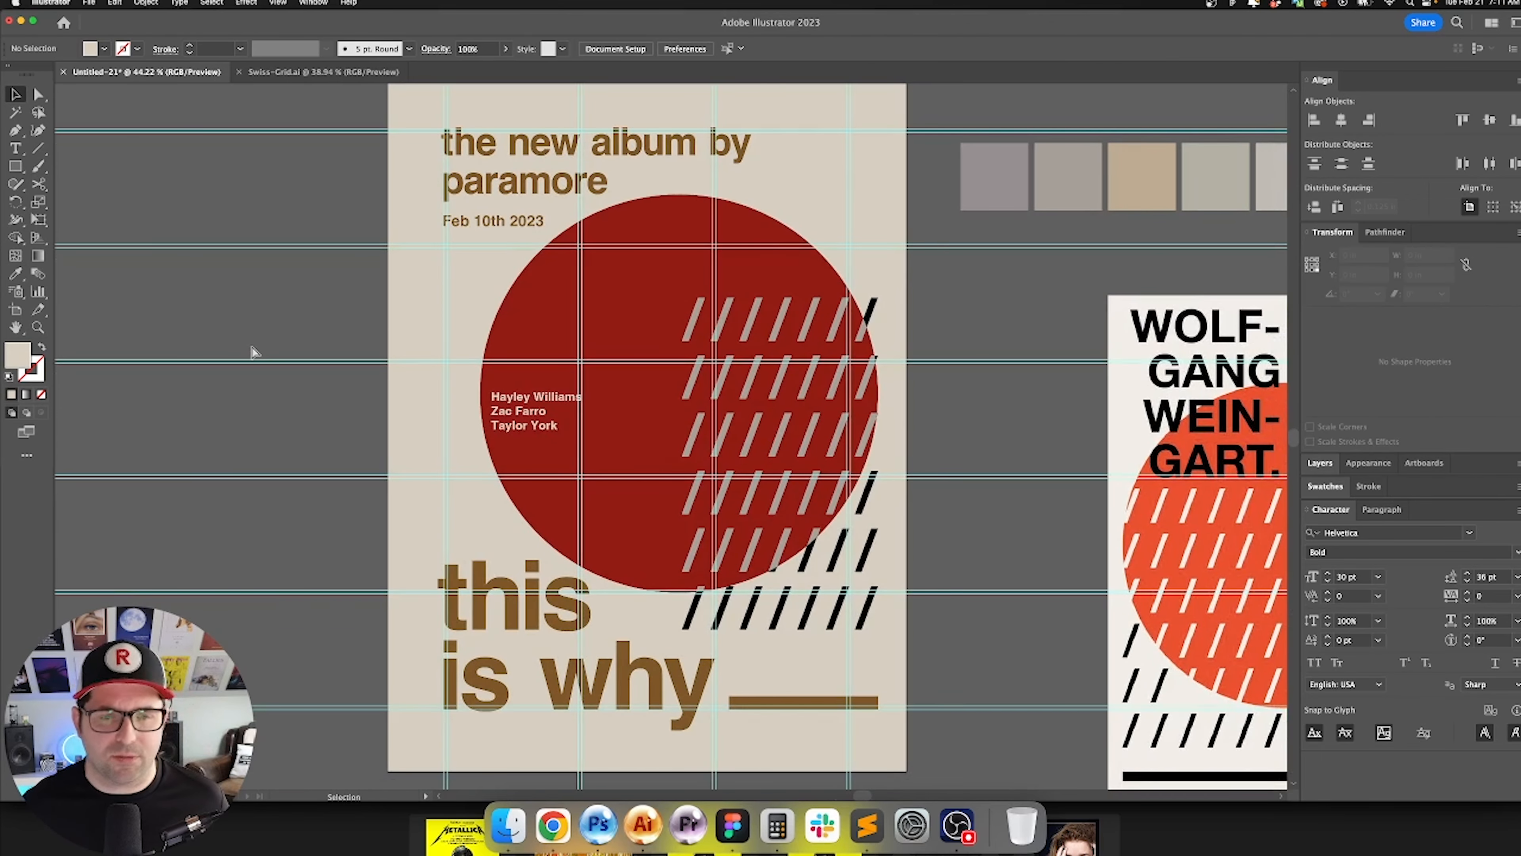
scroll(572, 446, "up", 6)
left_click_drag(573, 448, 726, 426)
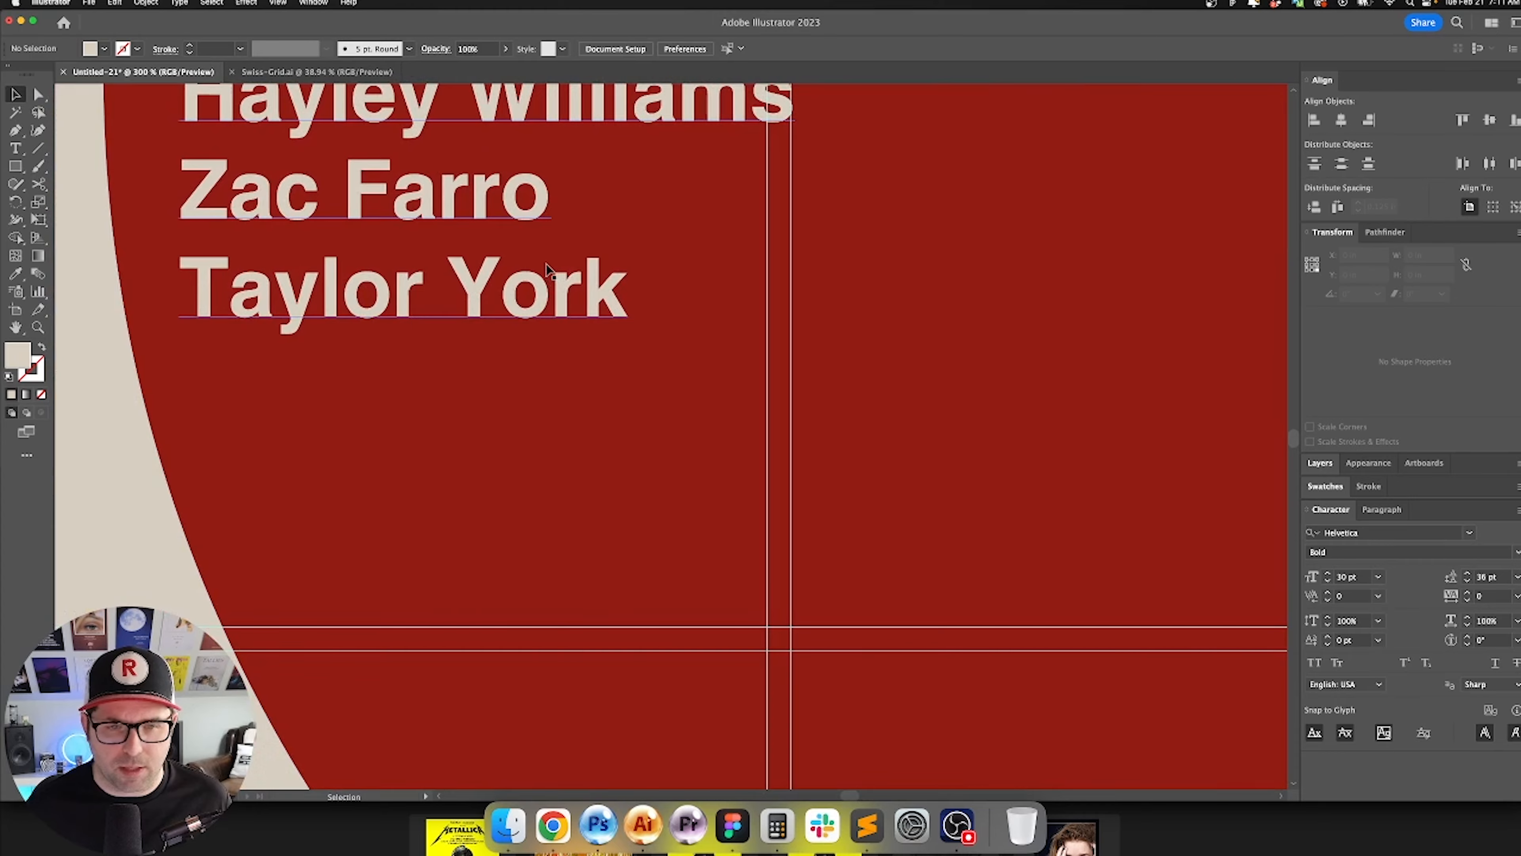
left_click_drag(547, 279, 587, 607)
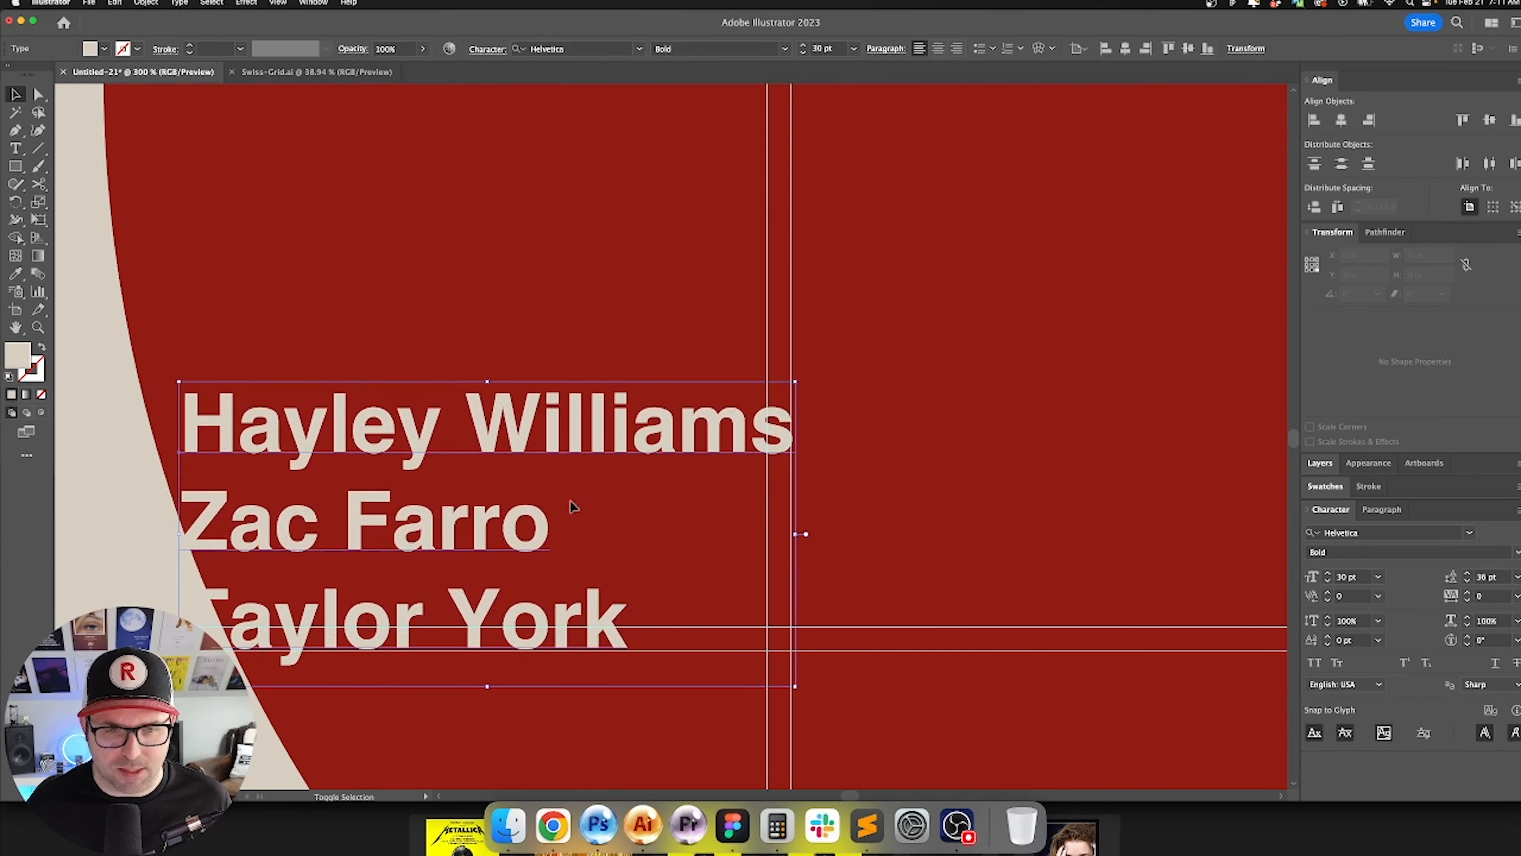
left_click_drag(545, 360, 501, 473)
scroll(623, 305, "down", 2)
left_click_drag(501, 475, 500, 350)
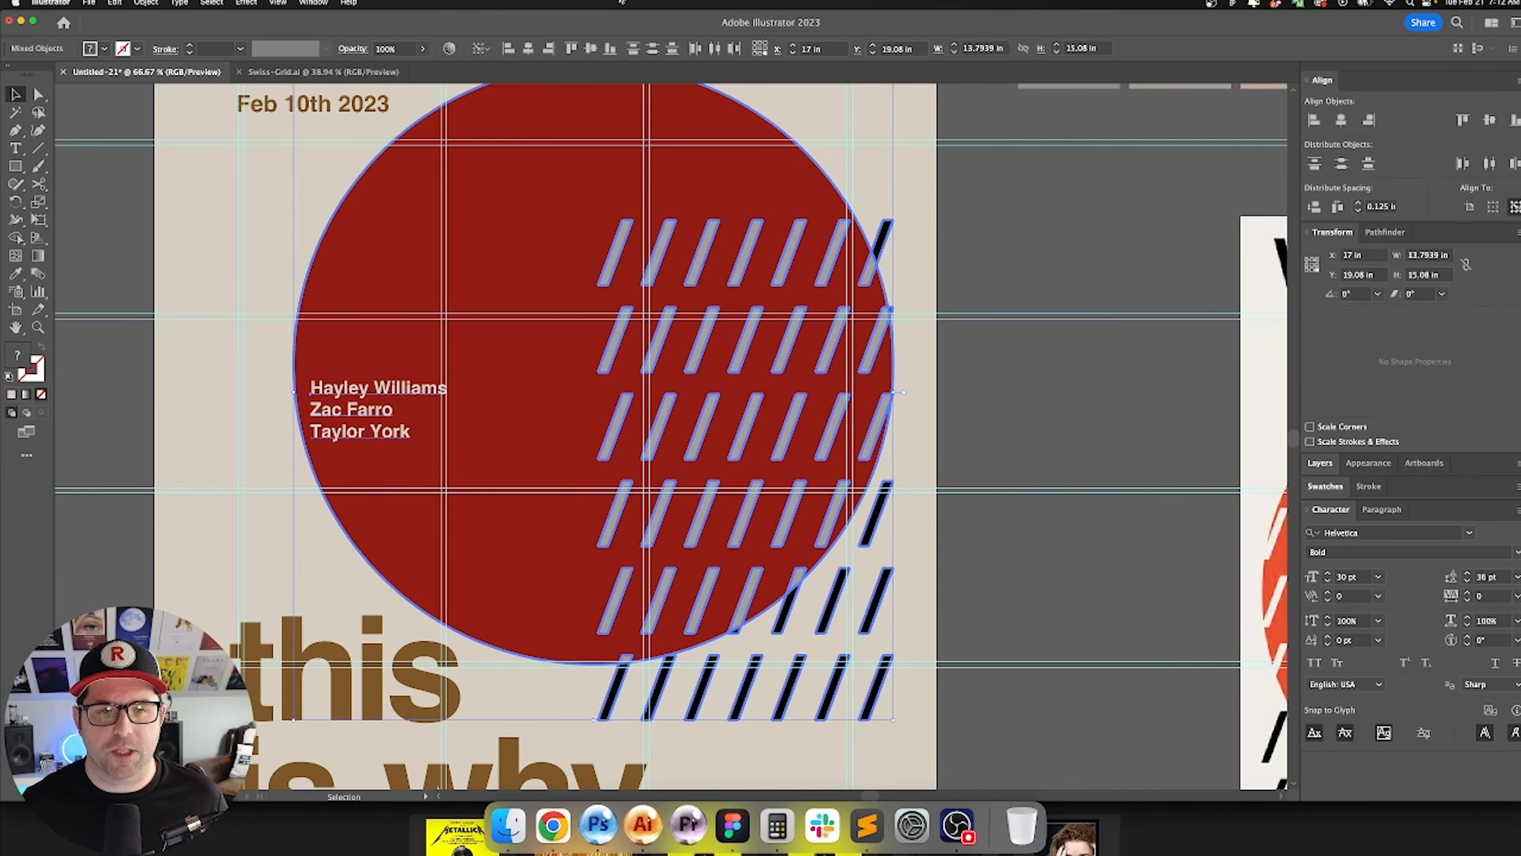
Step: Hide the grid guides and move the block of band members' names into the red circle's left half, slightly above its centre
left_click(590, 49)
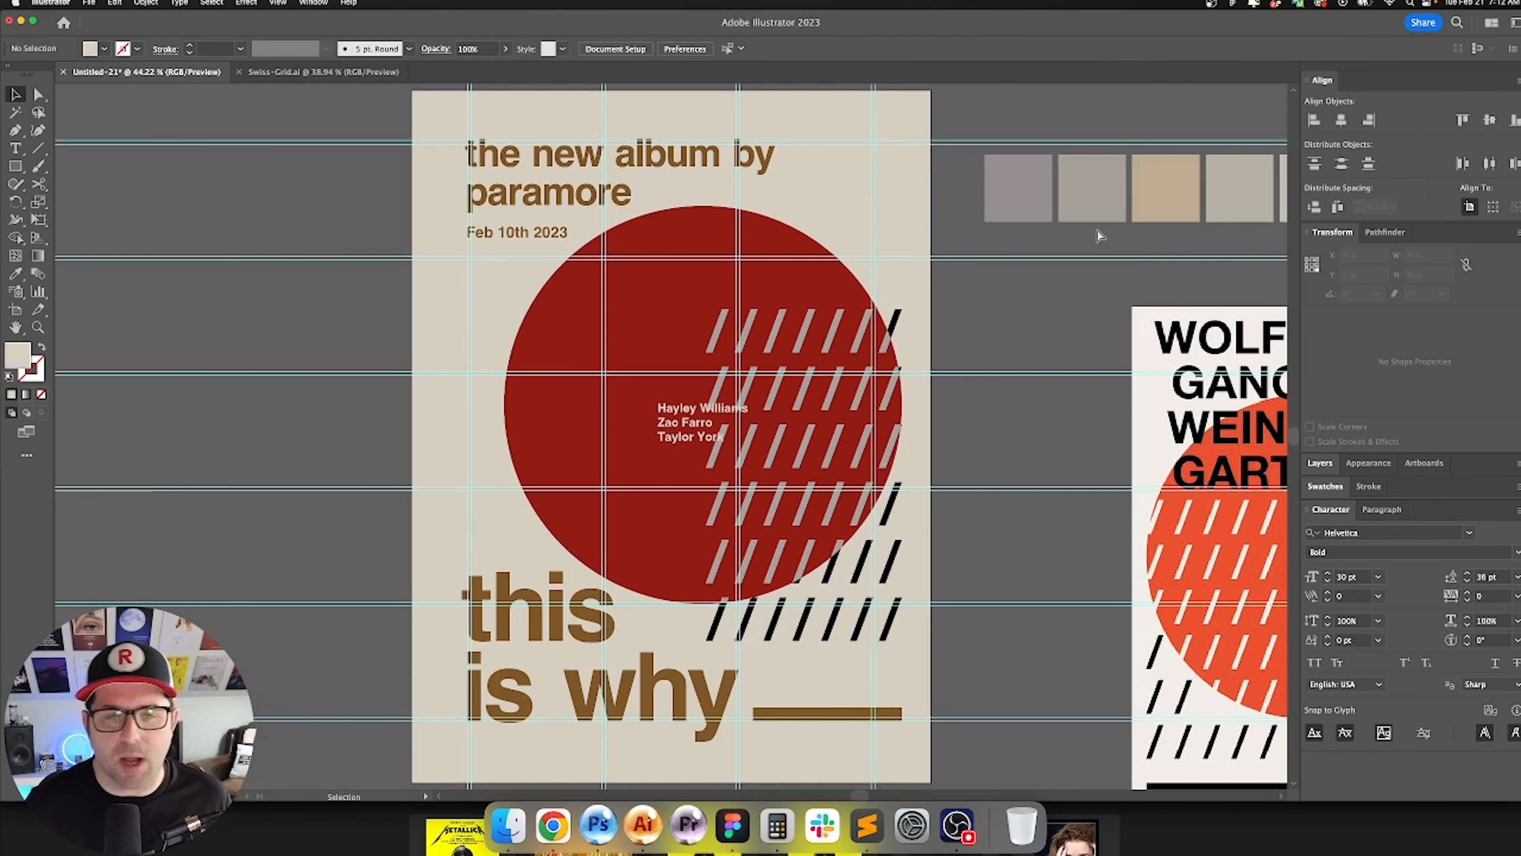
key("super+semicolon")
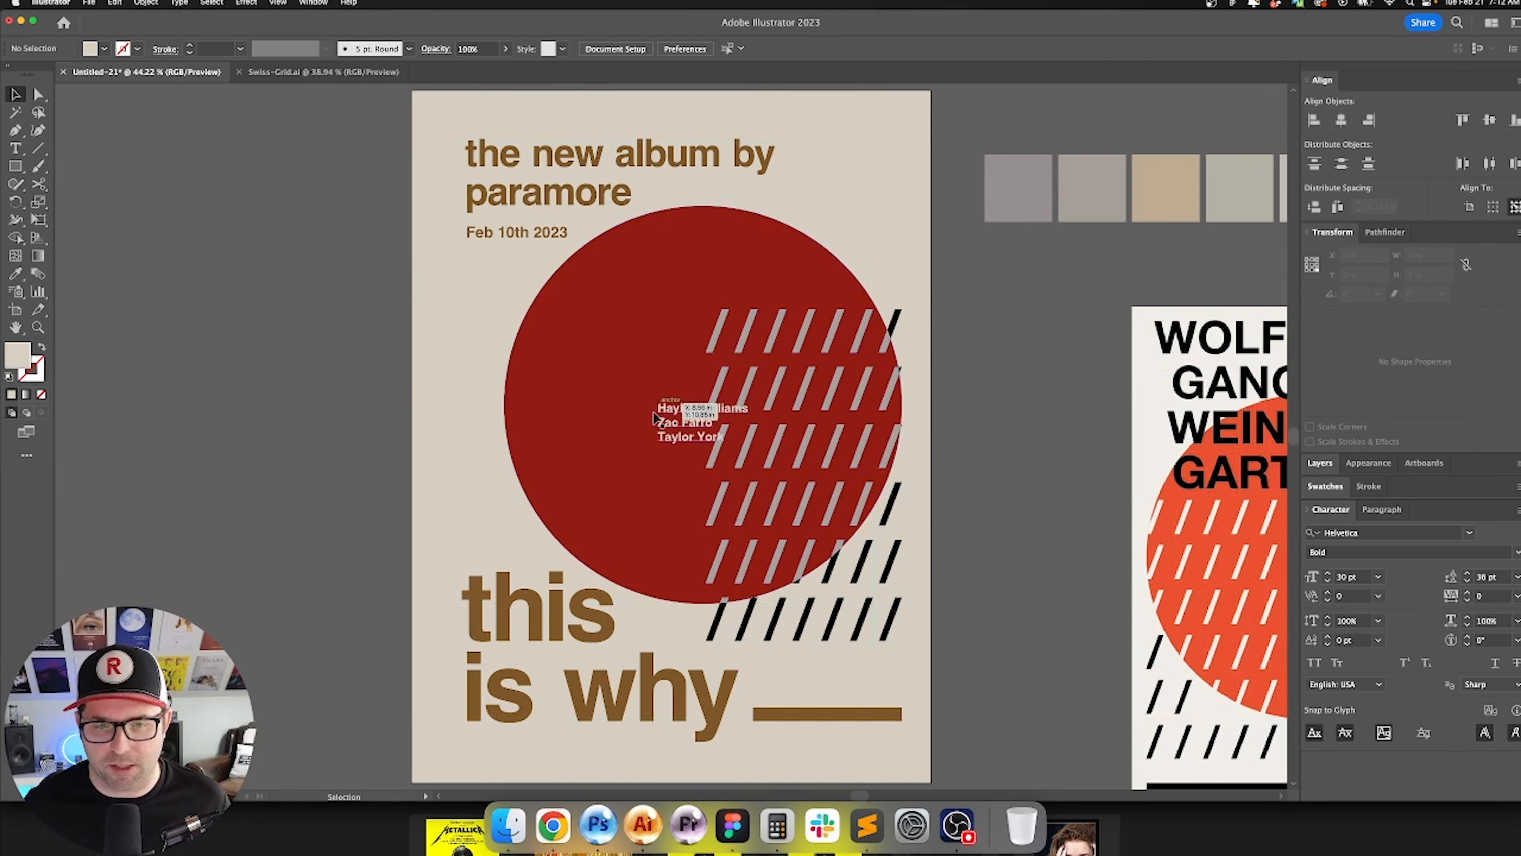
left_click_drag(719, 428, 624, 428)
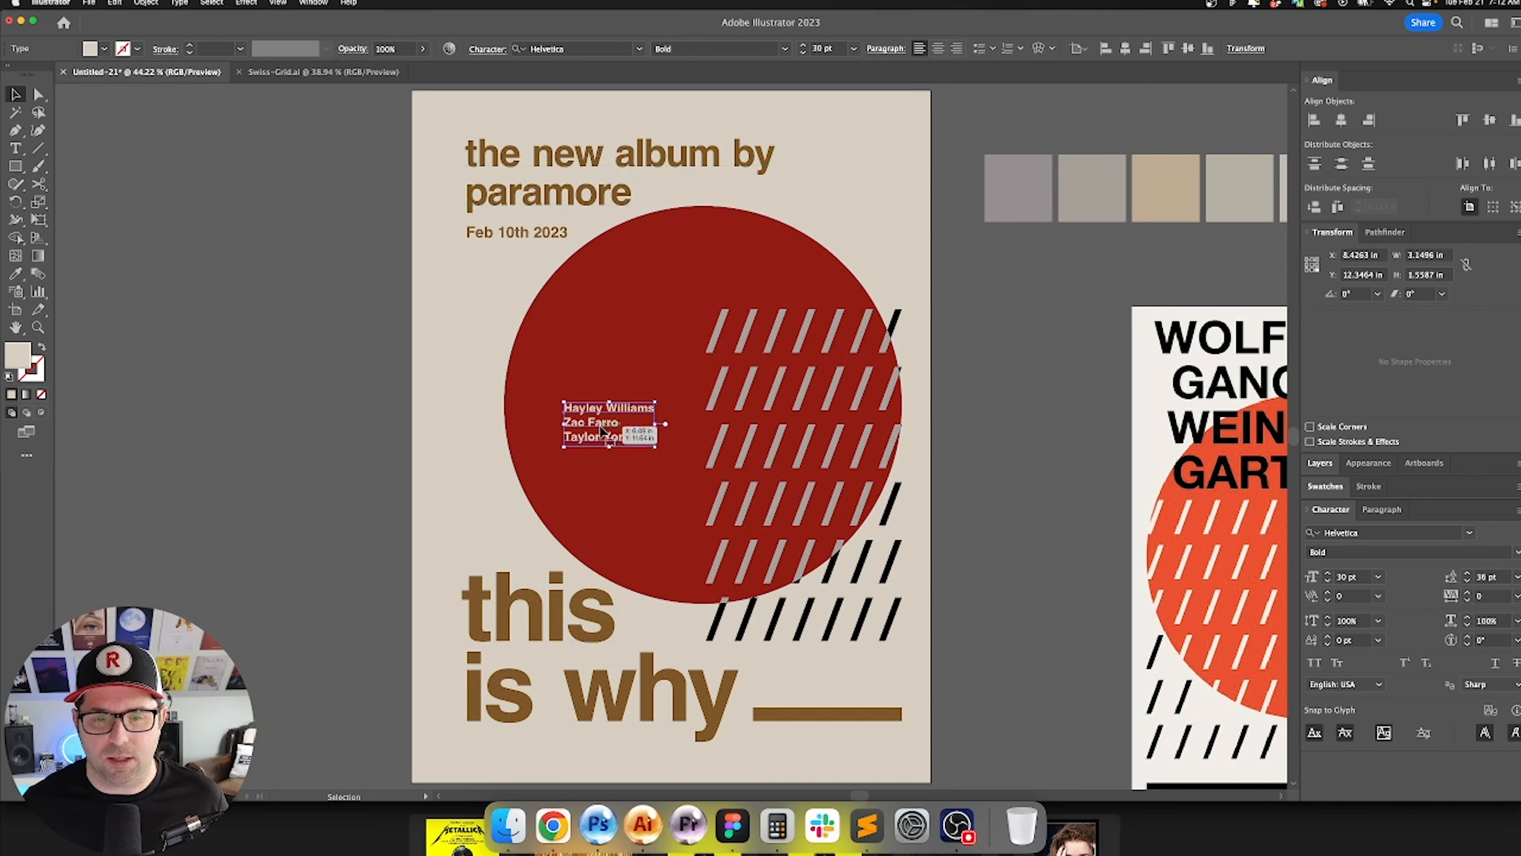
left_click_drag(601, 424, 599, 379)
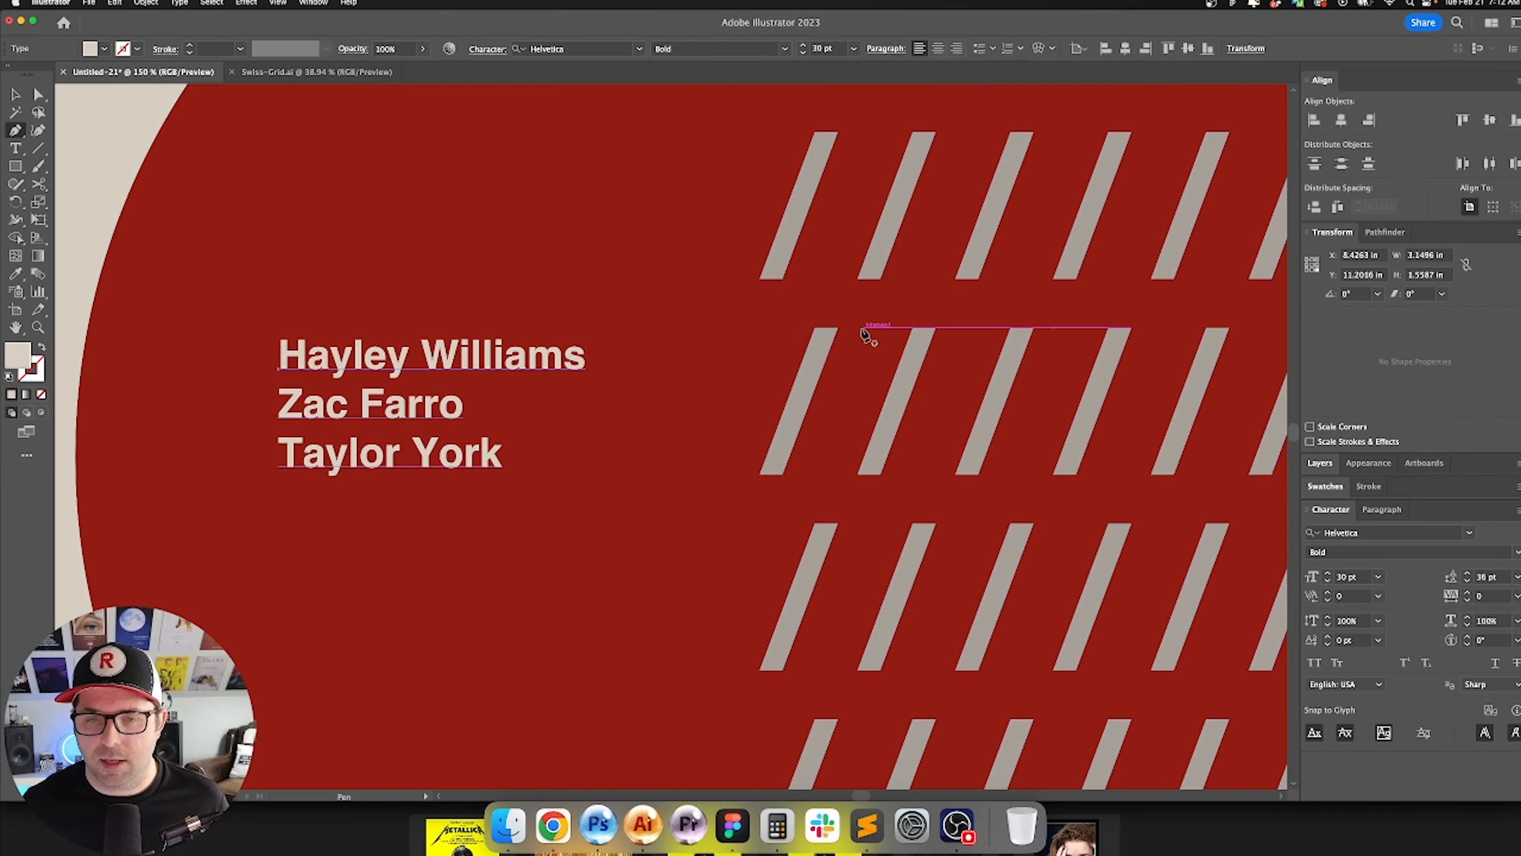
Step: Draw a temporary beige horizontal line with the Pen tool, level with the top of the second row of slashes
left_click(863, 328)
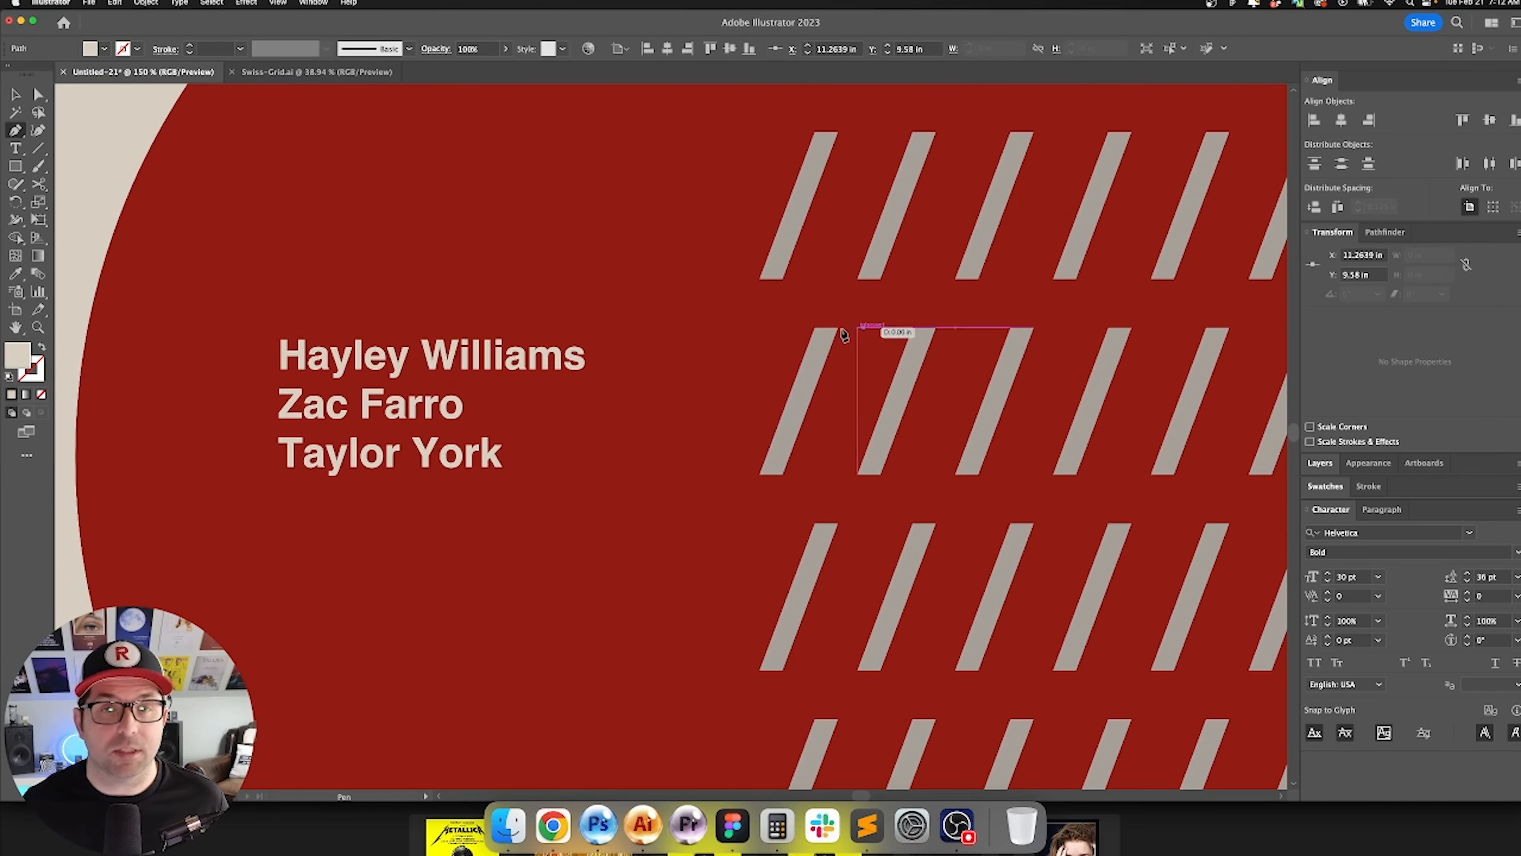
left_click(716, 335, "shift")
key("v")
key("shift+x")
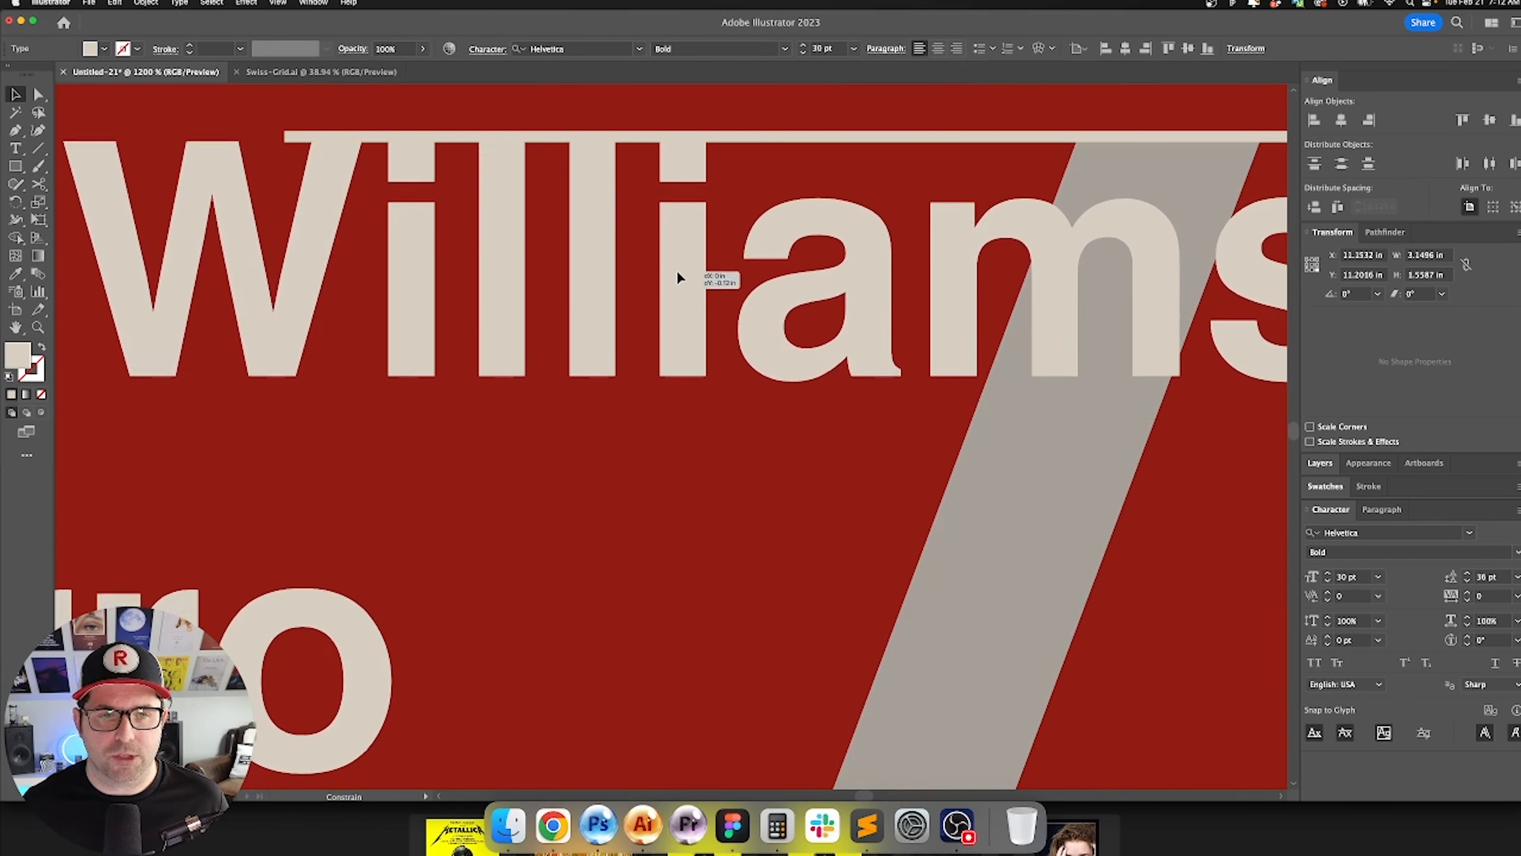
Step: Level the top of the band members' names with the temporary line, delete the line and shift the names back left inside the circle
left_click_drag(678, 269, 677, 269)
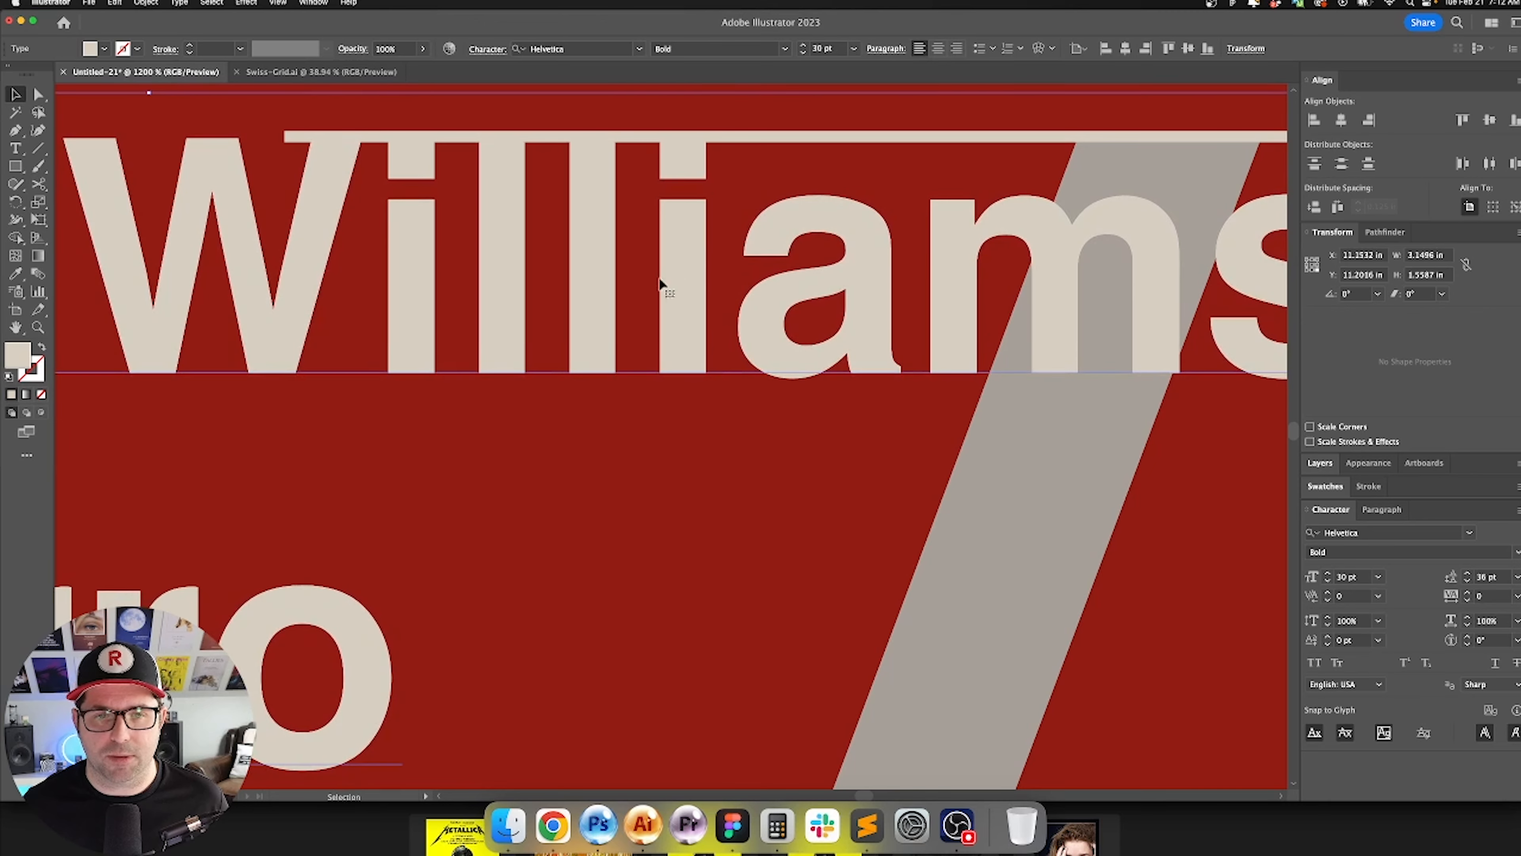
scroll(664, 276, "down", 7)
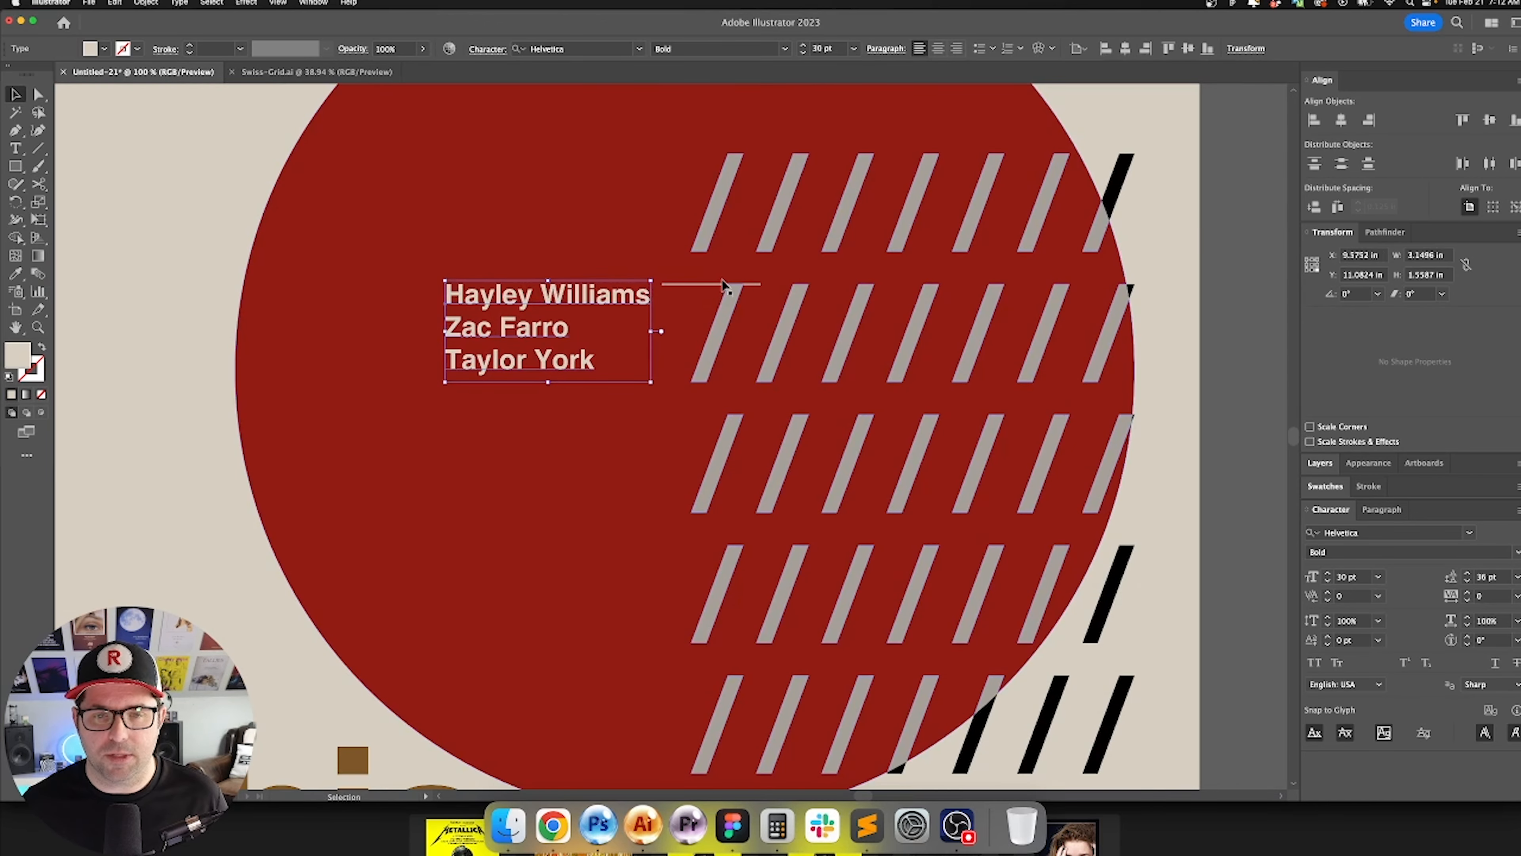
left_click(721, 283)
key("Delete")
key("super+0")
left_click_drag(629, 409, 602, 403)
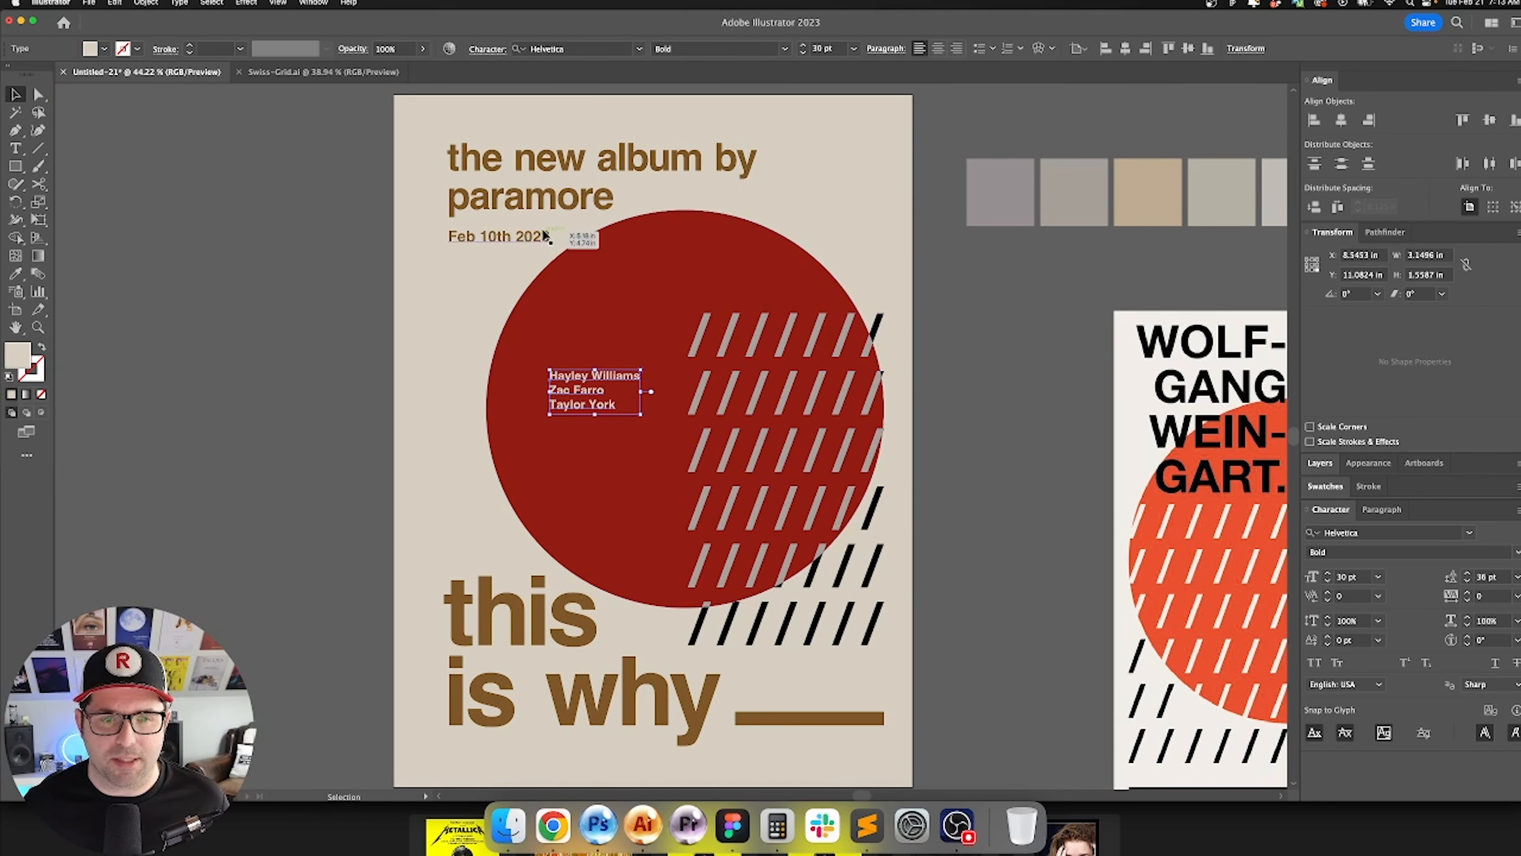
Step: Draw a second circle about 4.73 in wide overlapping the red circle's upper-left edge and colour it with the palette's brown
left_click(449, 337)
mouse_move(445, 341)
left_mouse_down()
mouse_move(421, 346)
mouse_move(463, 337)
left_mouse_up()
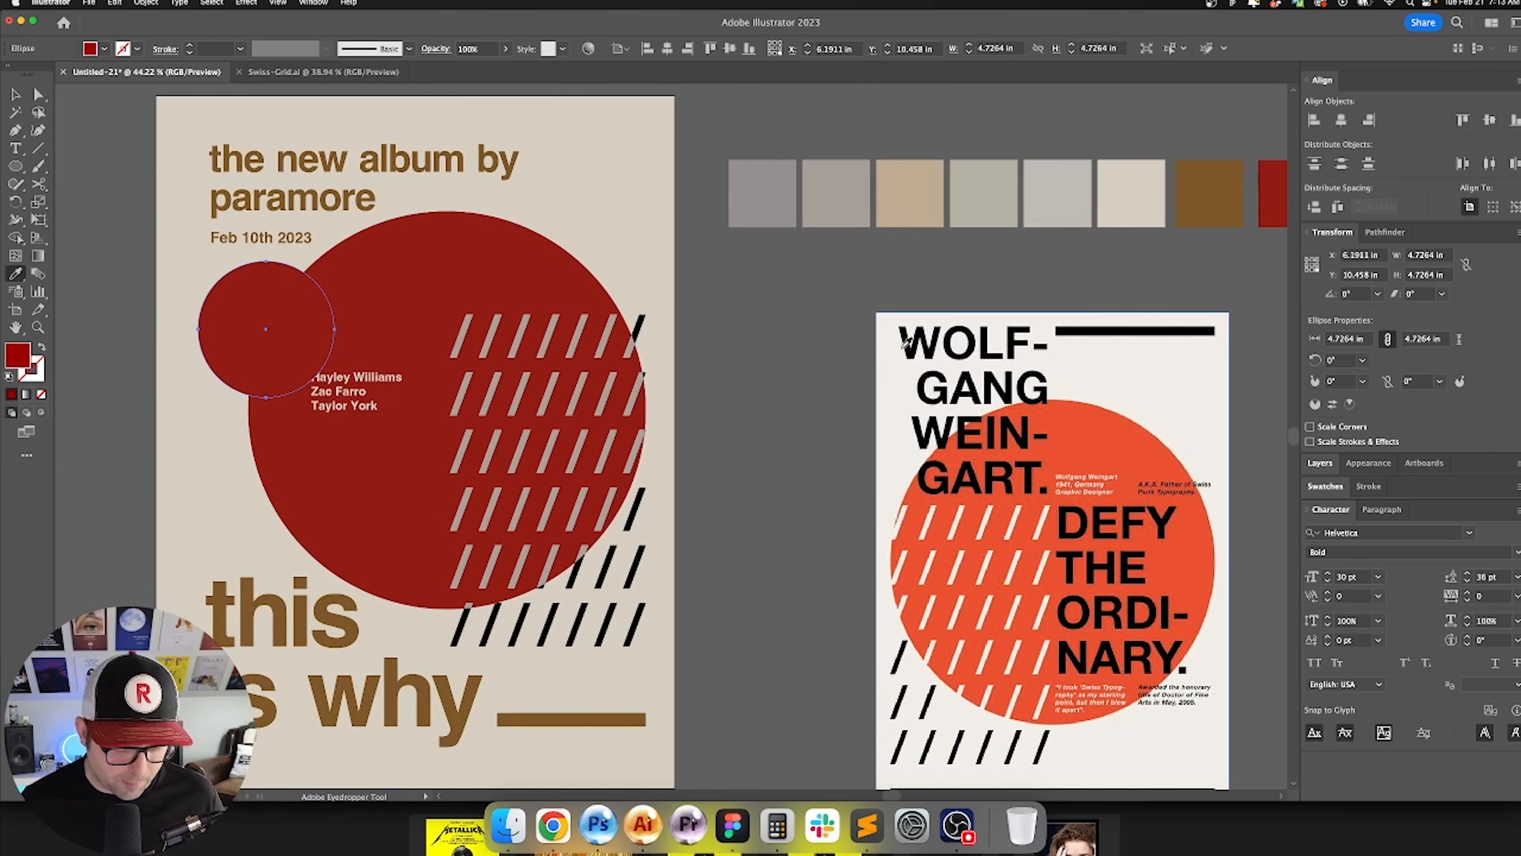
key("i")
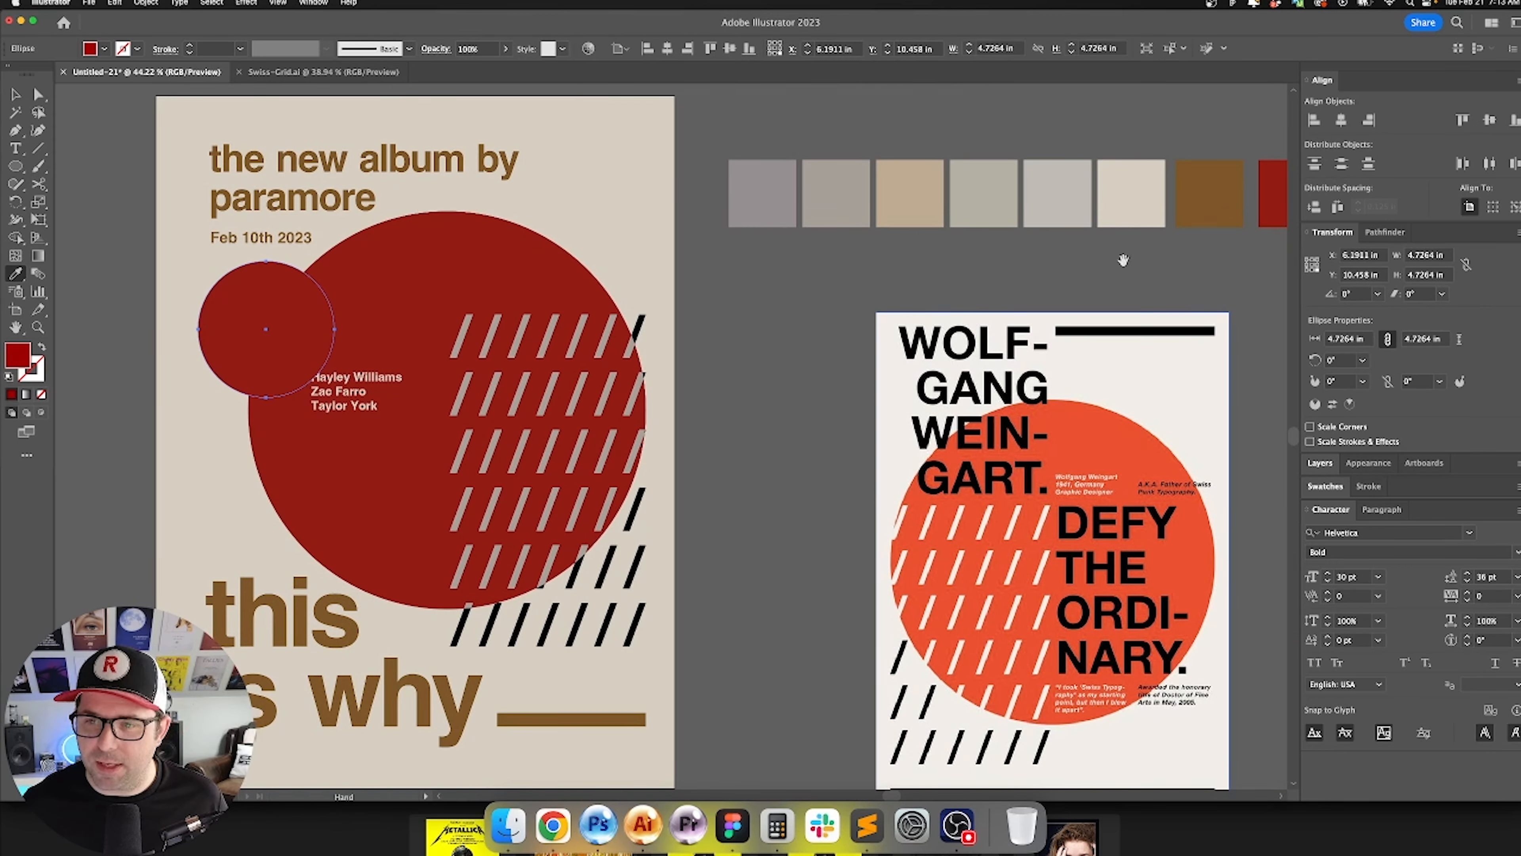
left_click(1201, 191)
key("v")
left_click(760, 339)
Step: Move the brown circle slightly outward and stack it behind the red circle but above the beige background
scroll(659, 324, "left", 5)
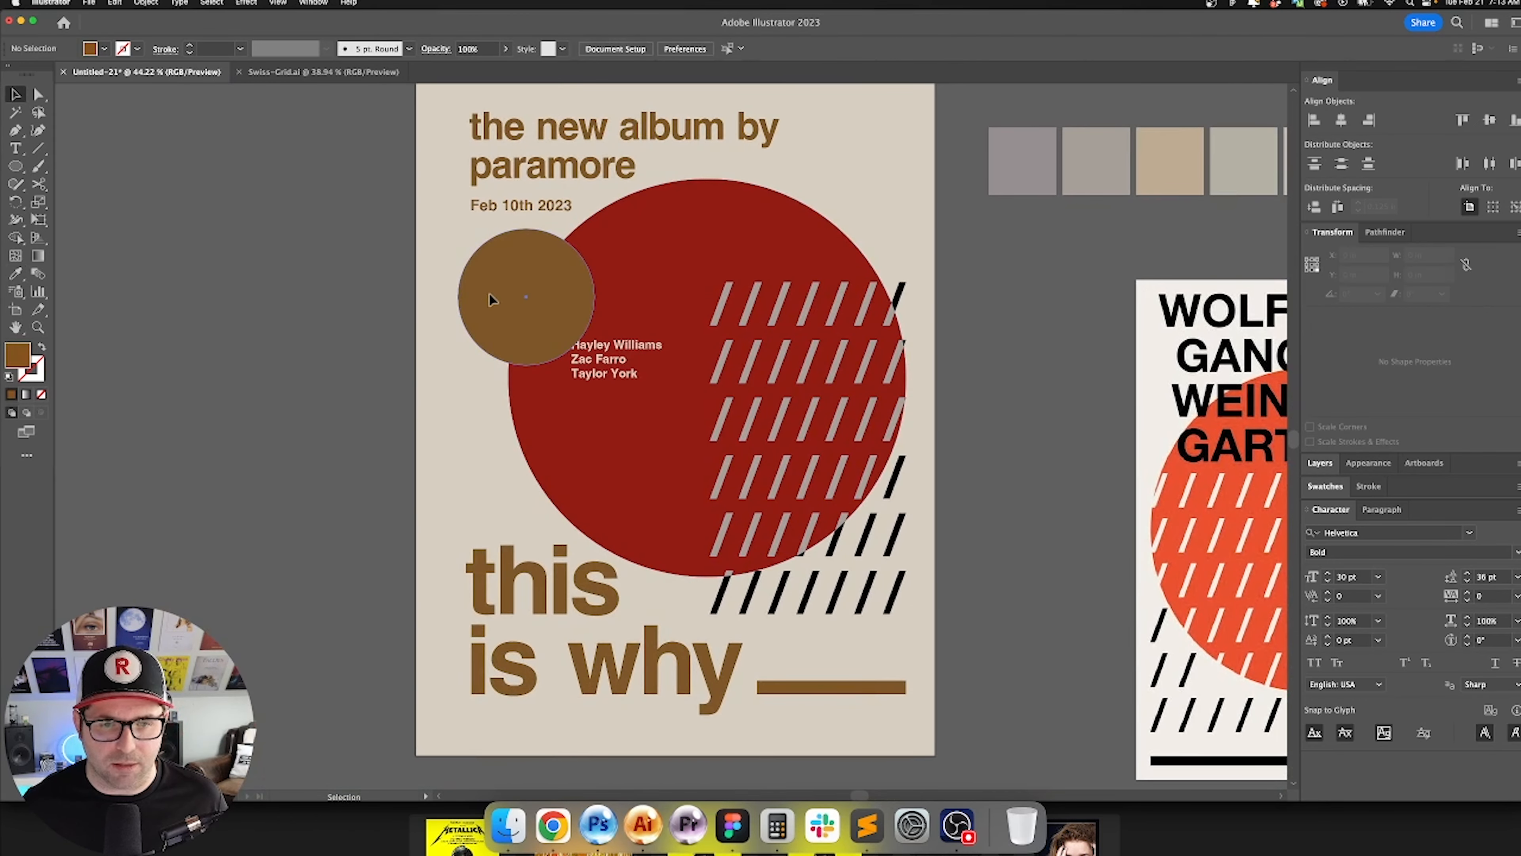
mouse_move(489, 298)
left_mouse_down()
mouse_move(452, 318)
mouse_move(470, 314)
left_mouse_up()
key("super+shift+bracketleft")
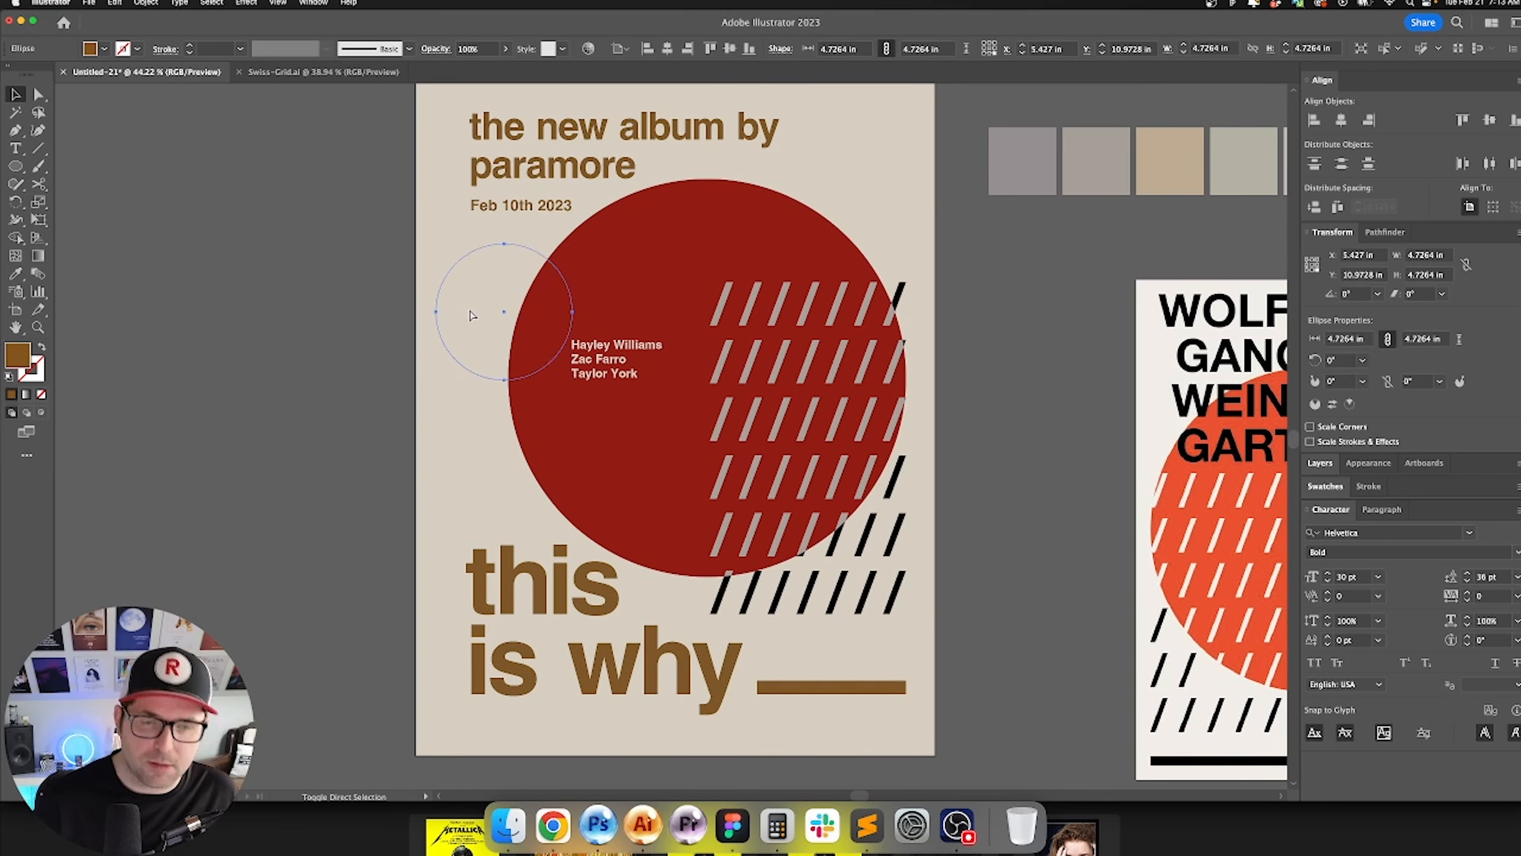
key("super+bracketright")
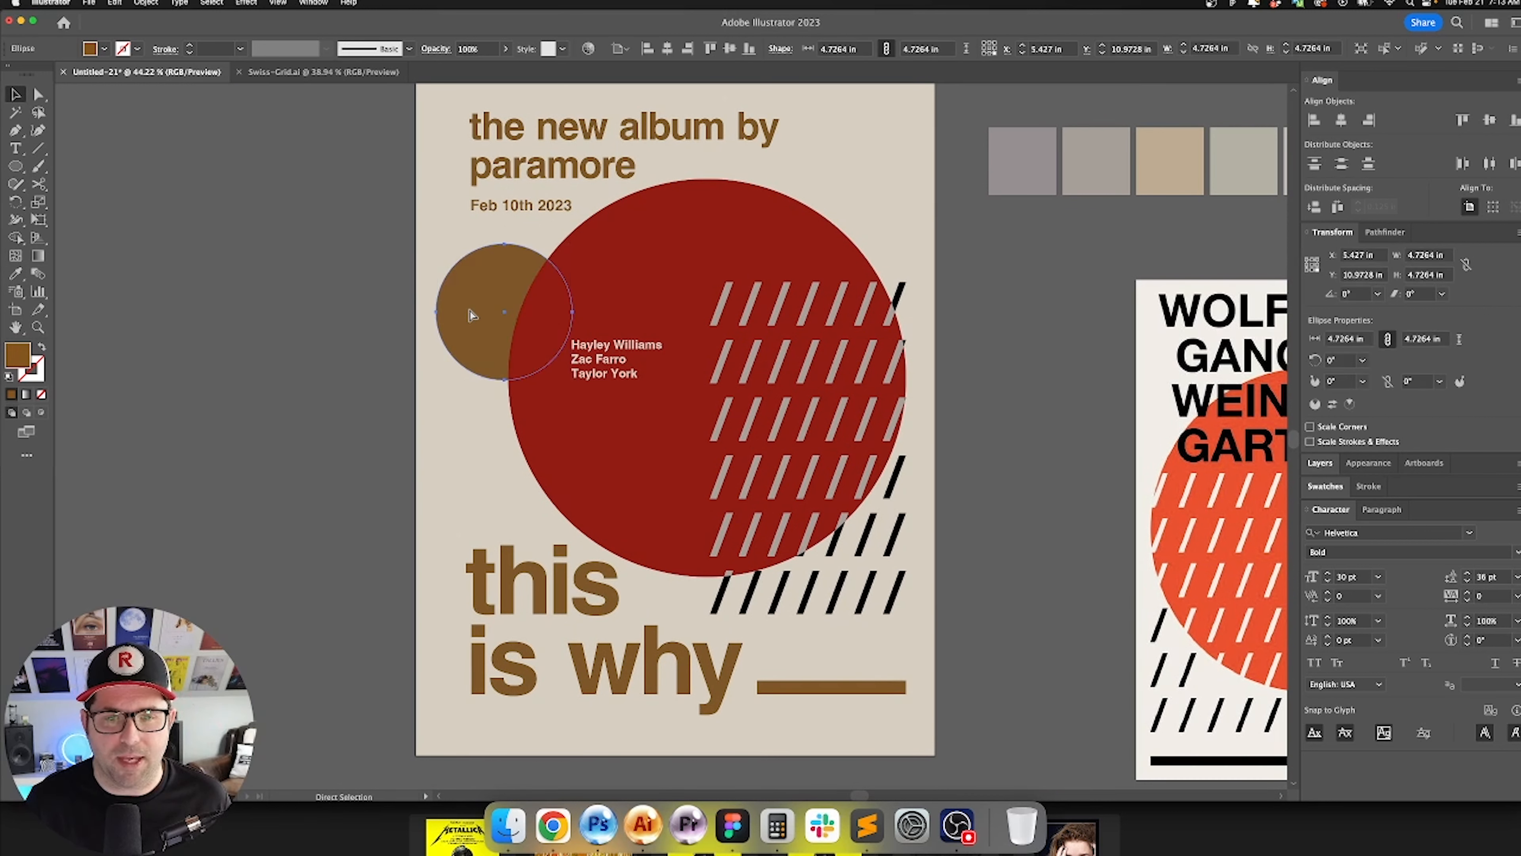
Step: Shrink the brown circle to about 3.22 in and, in outline view, place its centre on the red circle's upper-left edge
left_click_drag(303, 355, 235, 380)
left_click_drag(368, 267, 443, 301)
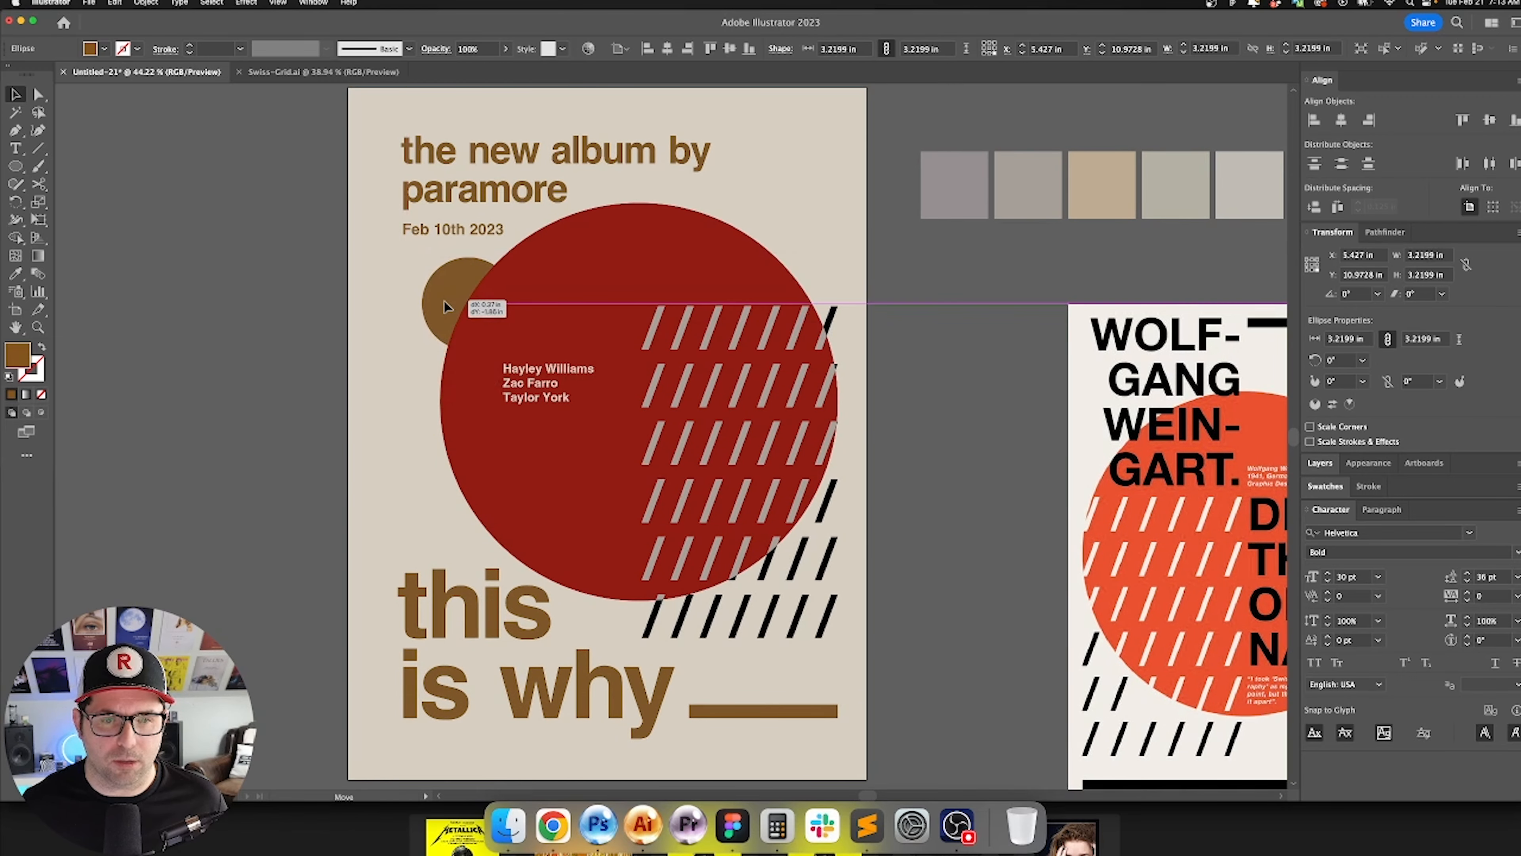
scroll(458, 296, "up", 8)
key("super+y")
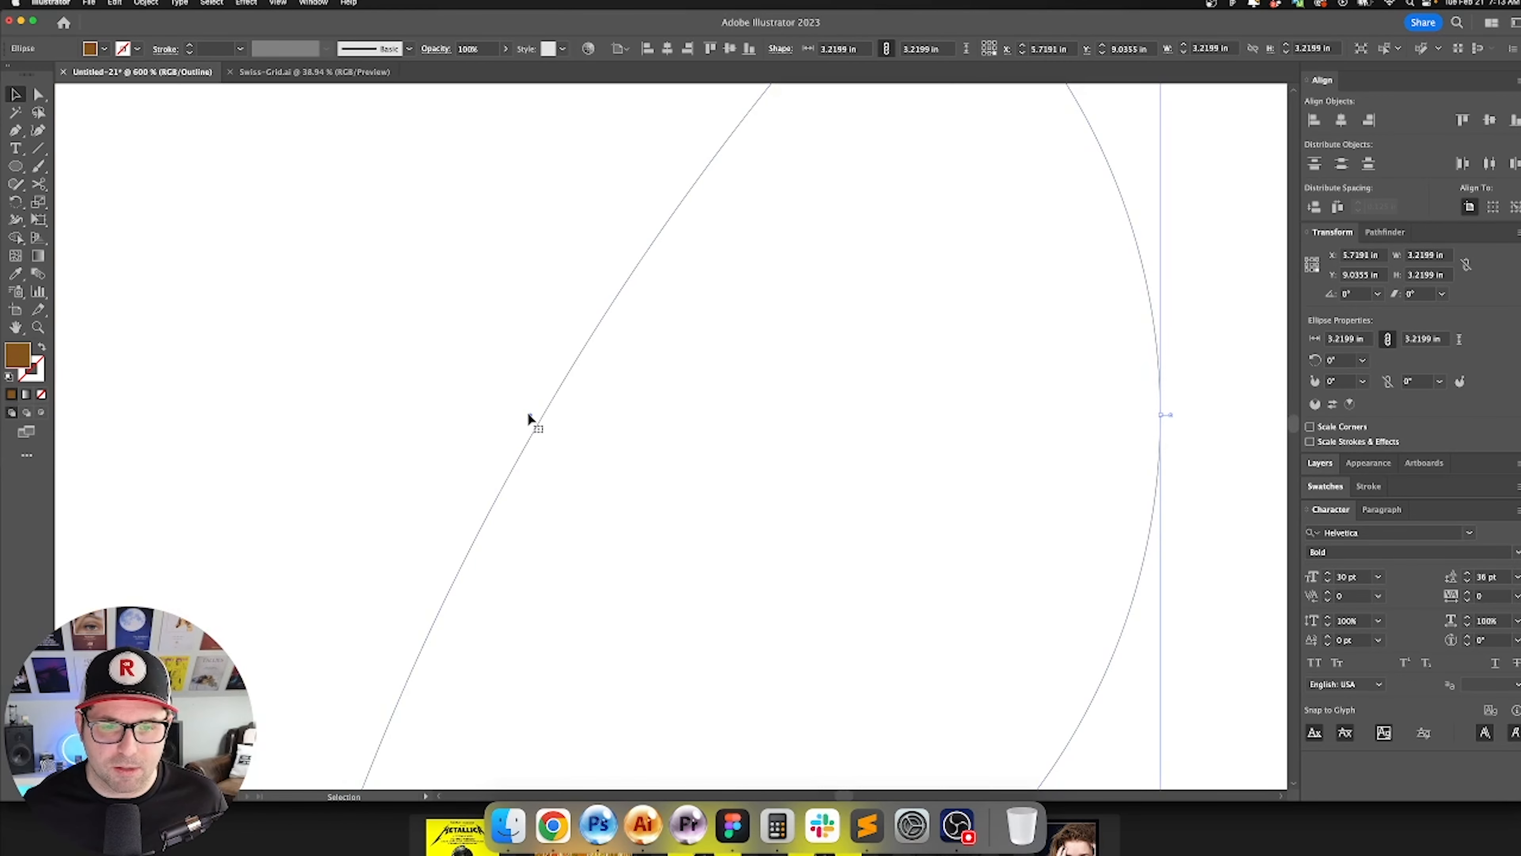
left_click_drag(529, 417, 541, 423)
scroll(557, 416, "down", 9)
left_click(417, 441)
key("super+y")
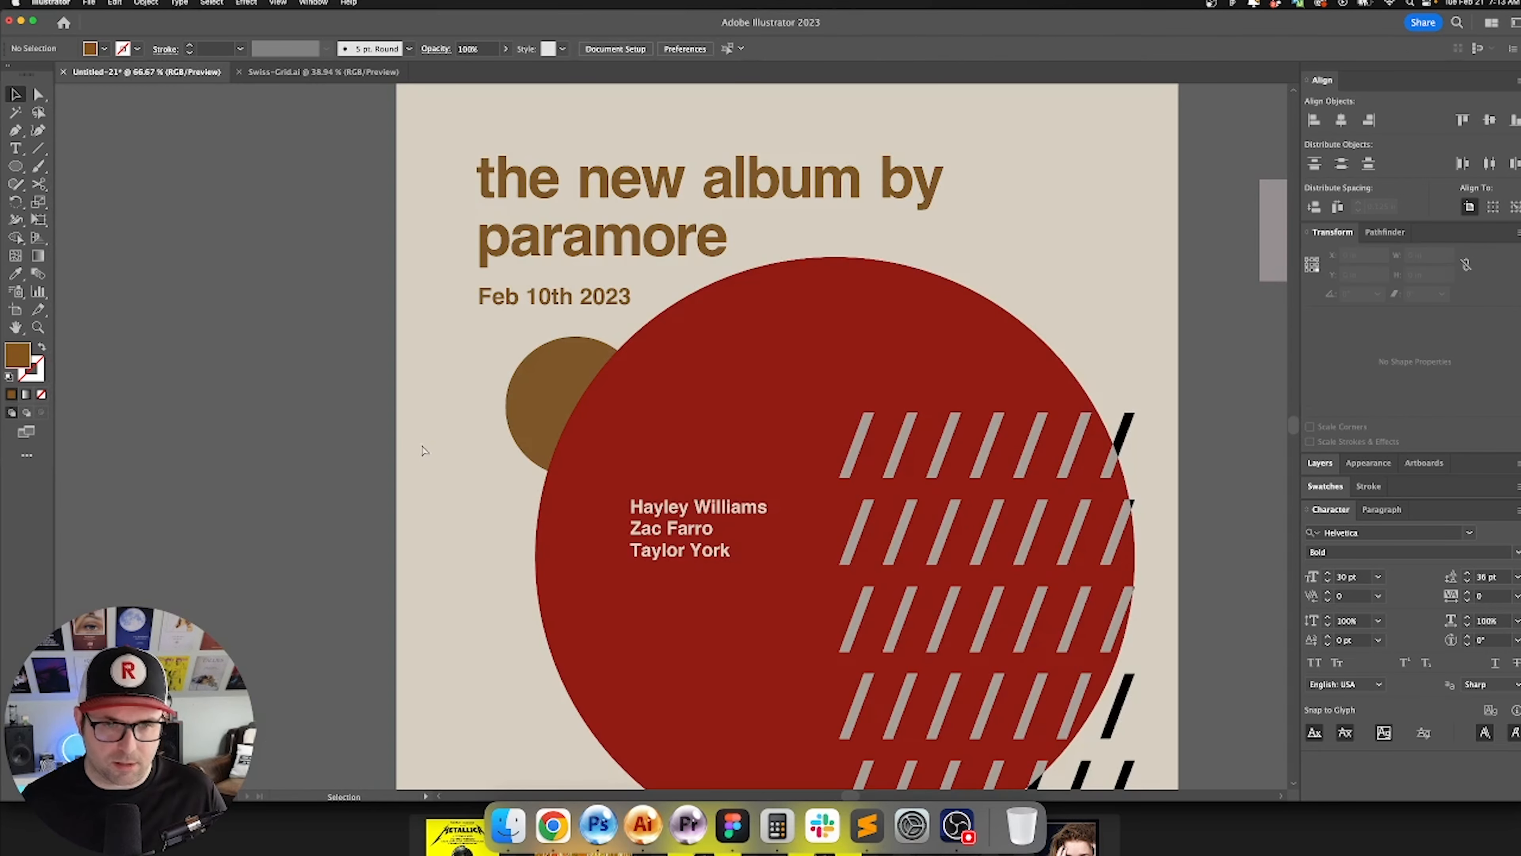
key("super+0")
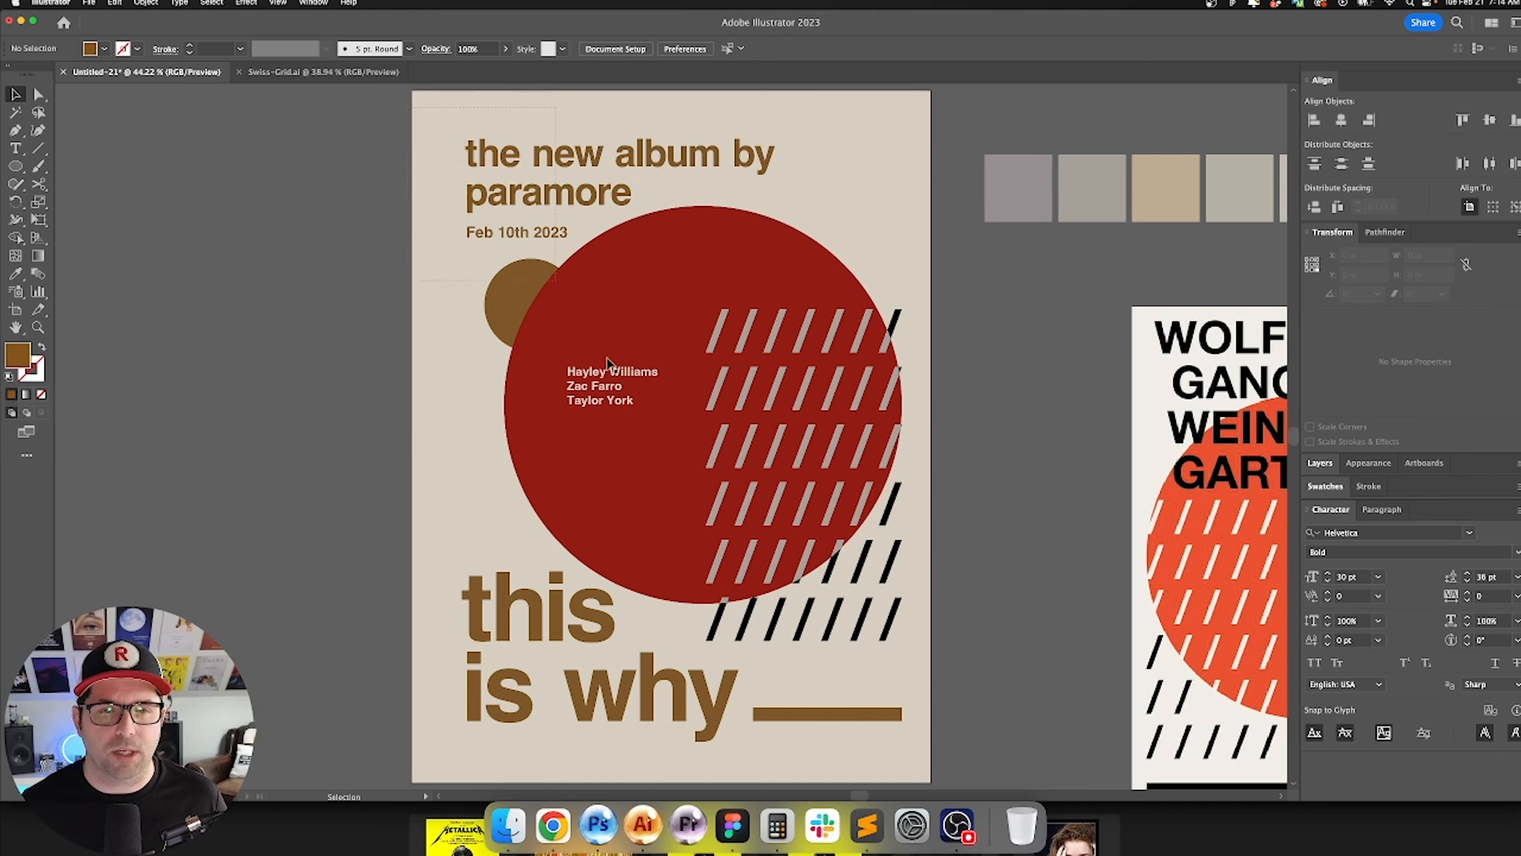
Step: Copy all the unlocked poster artwork and paste it into the blank Photoshop document as a Smart Object
key("super+alt+a")
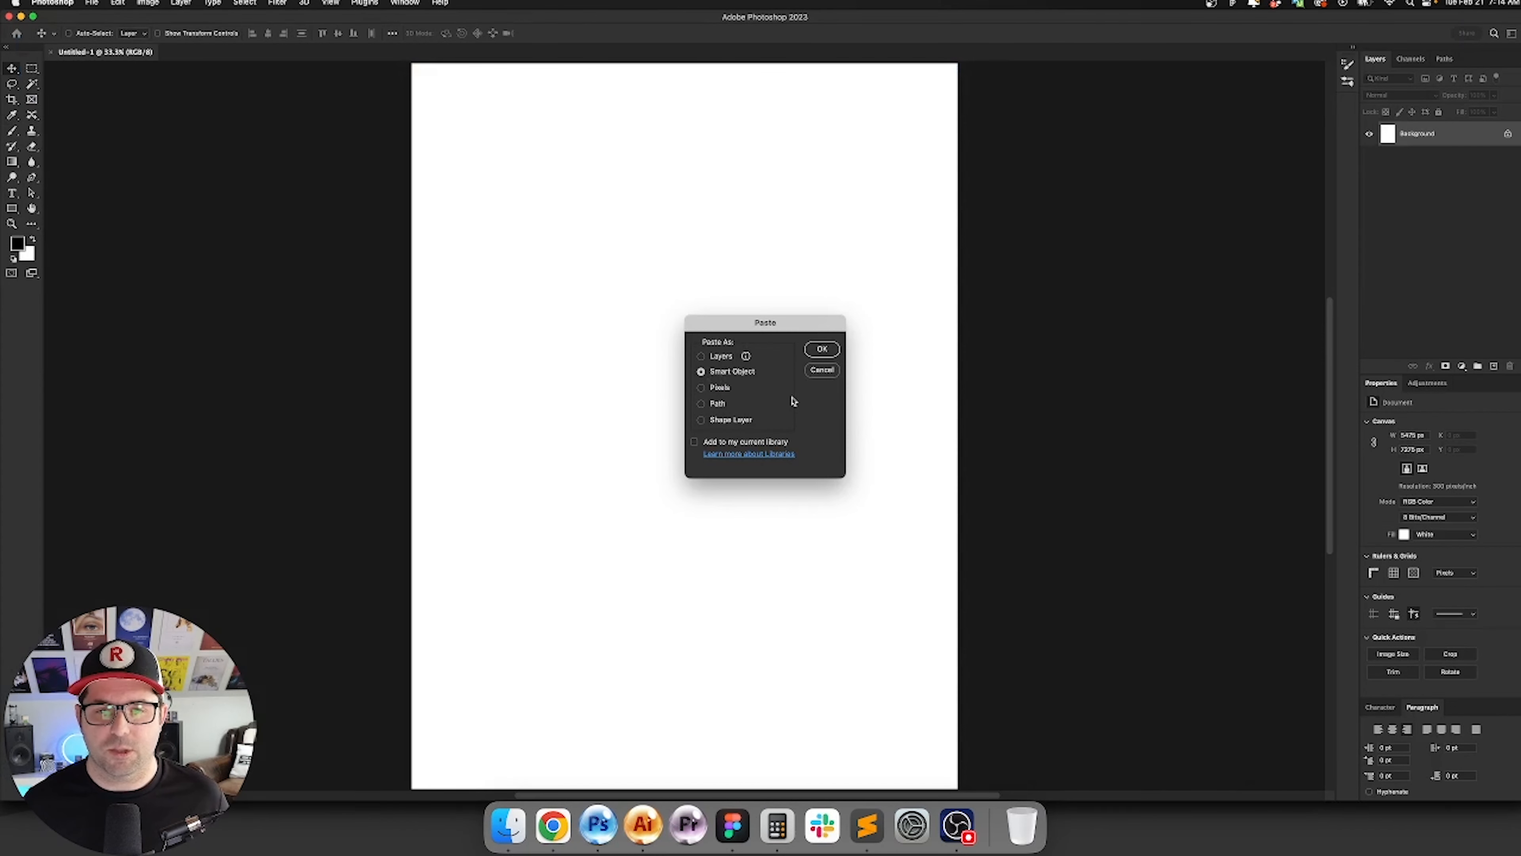
key("Return")
Step: Switch back to Illustrator, unlock the poster's background rectangle and look up its fill colour's hex code
left_click(642, 825)
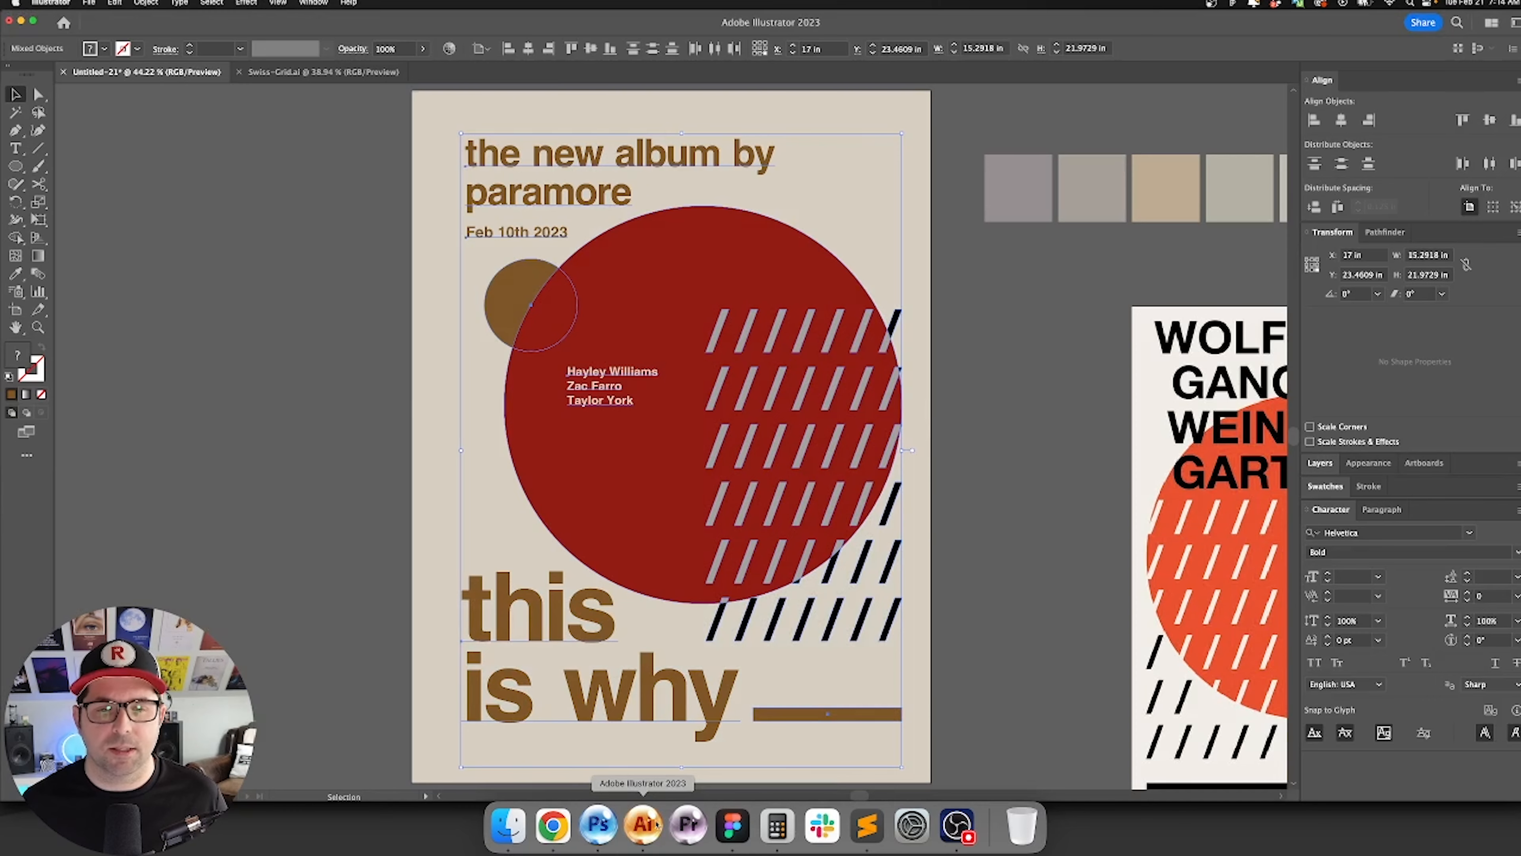
left_click(145, 3)
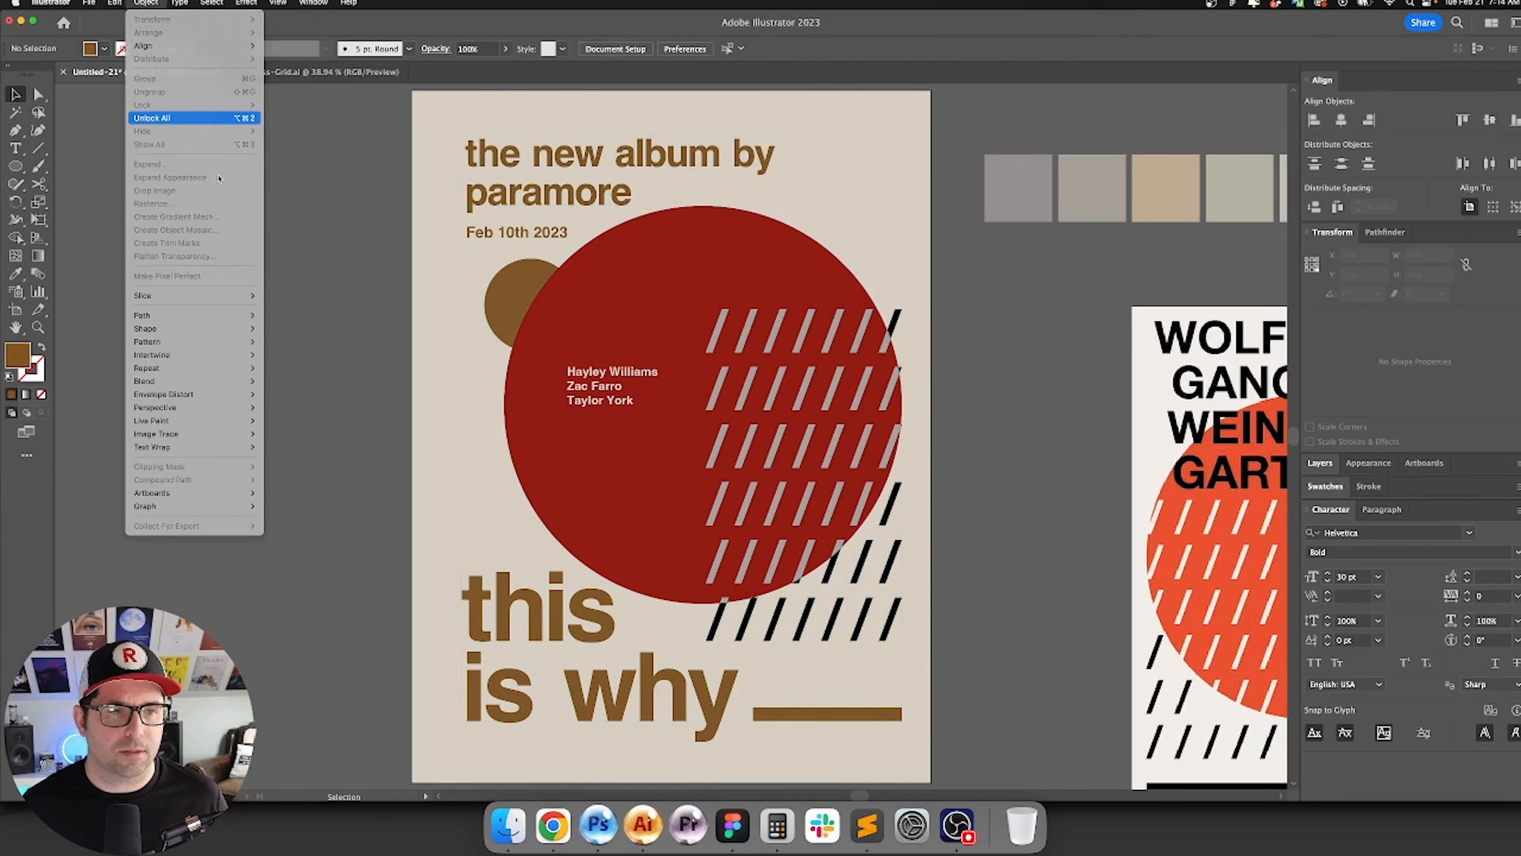
left_click(173, 119)
double_click(30, 351)
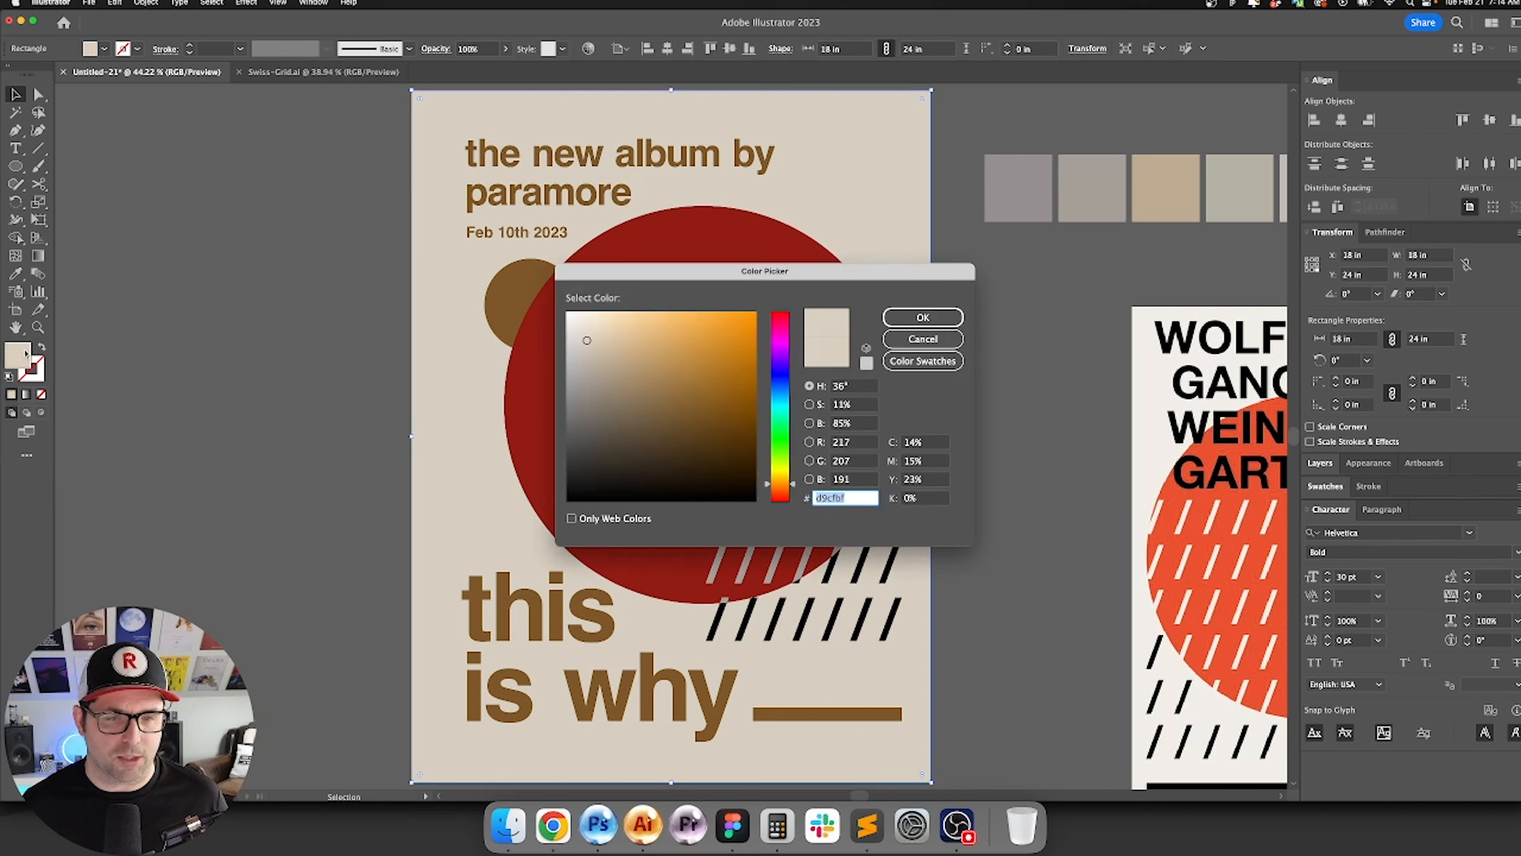
key("Escape")
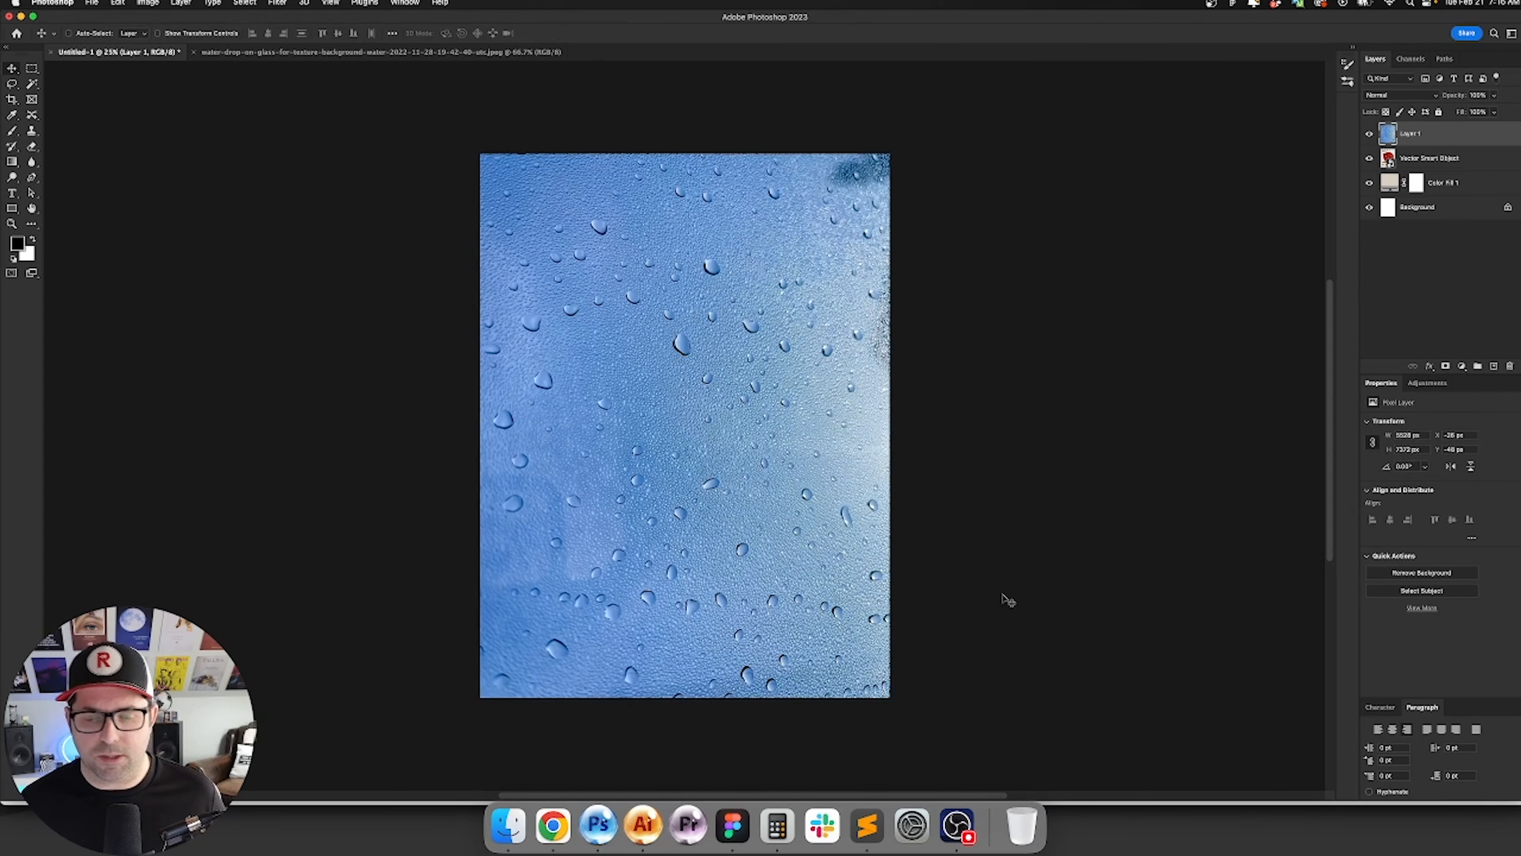
Step: In Photoshop, desaturate the water-drop texture layer and blend it over the poster in Overlay mode
key("super+shift+u")
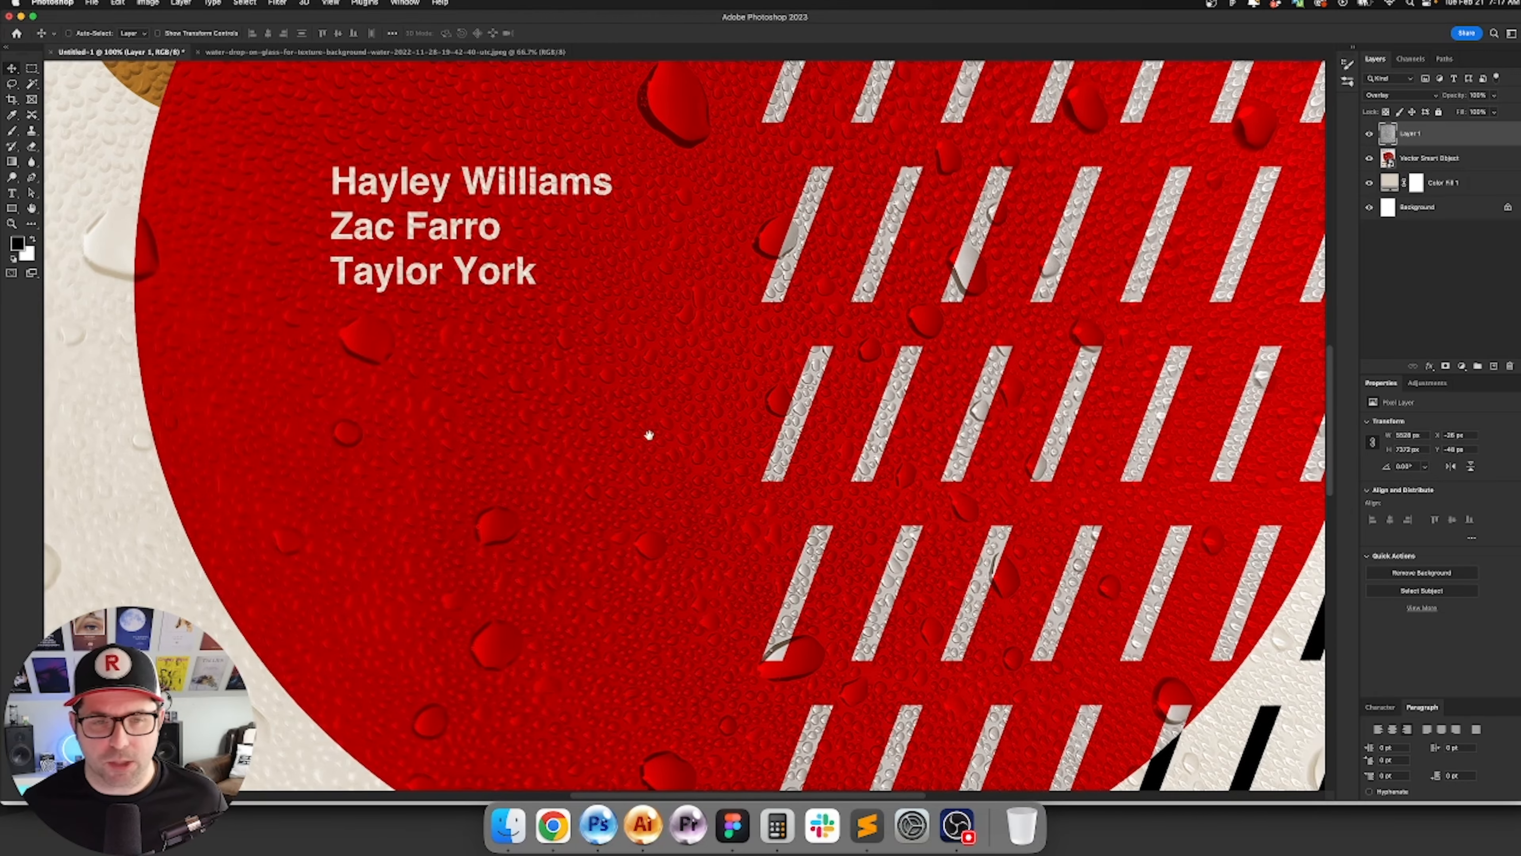
scroll(645, 424, "up", 10)
scroll(645, 424, "left", 5)
scroll(540, 275, "up", 8)
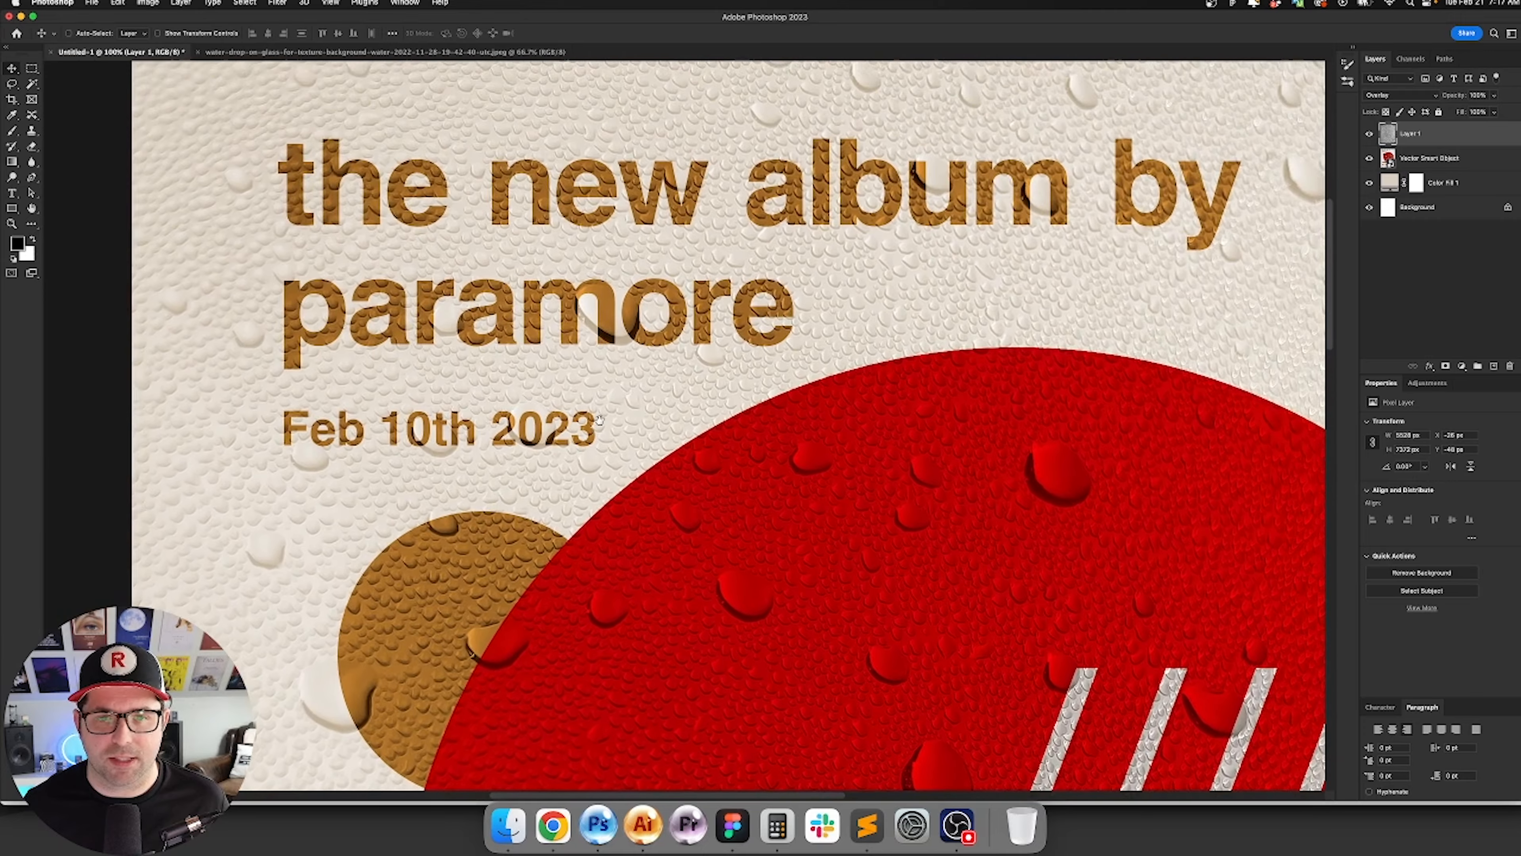
scroll(920, 381, "up", 2)
scroll(849, 250, "up", 3)
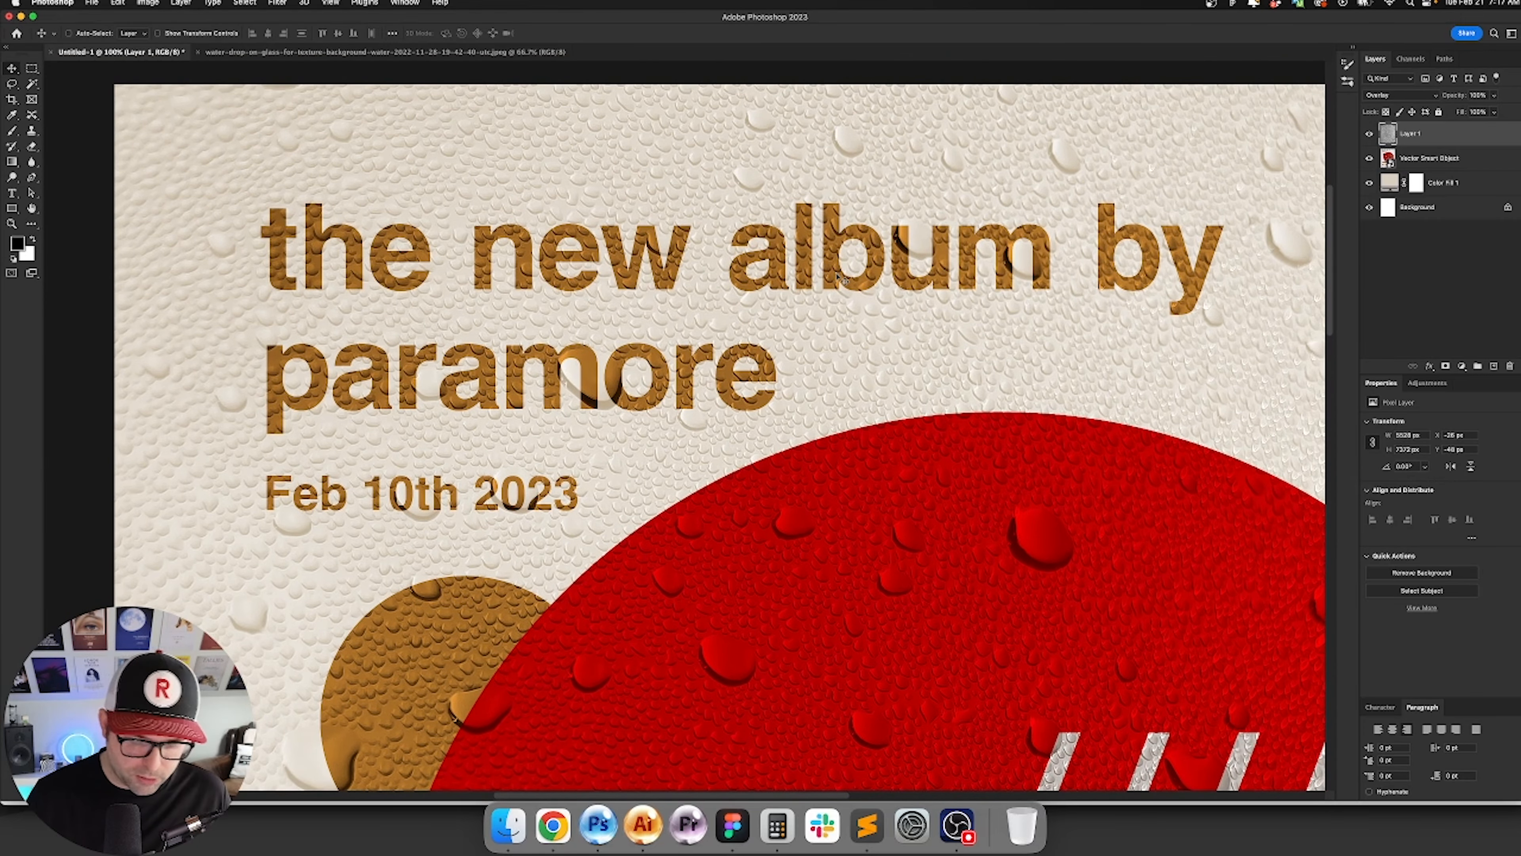
key("super+0")
Step: Try a diagonal Tilt-Shift blur of 10 px with added distortion on the poster artwork's smart object
left_click(1488, 161)
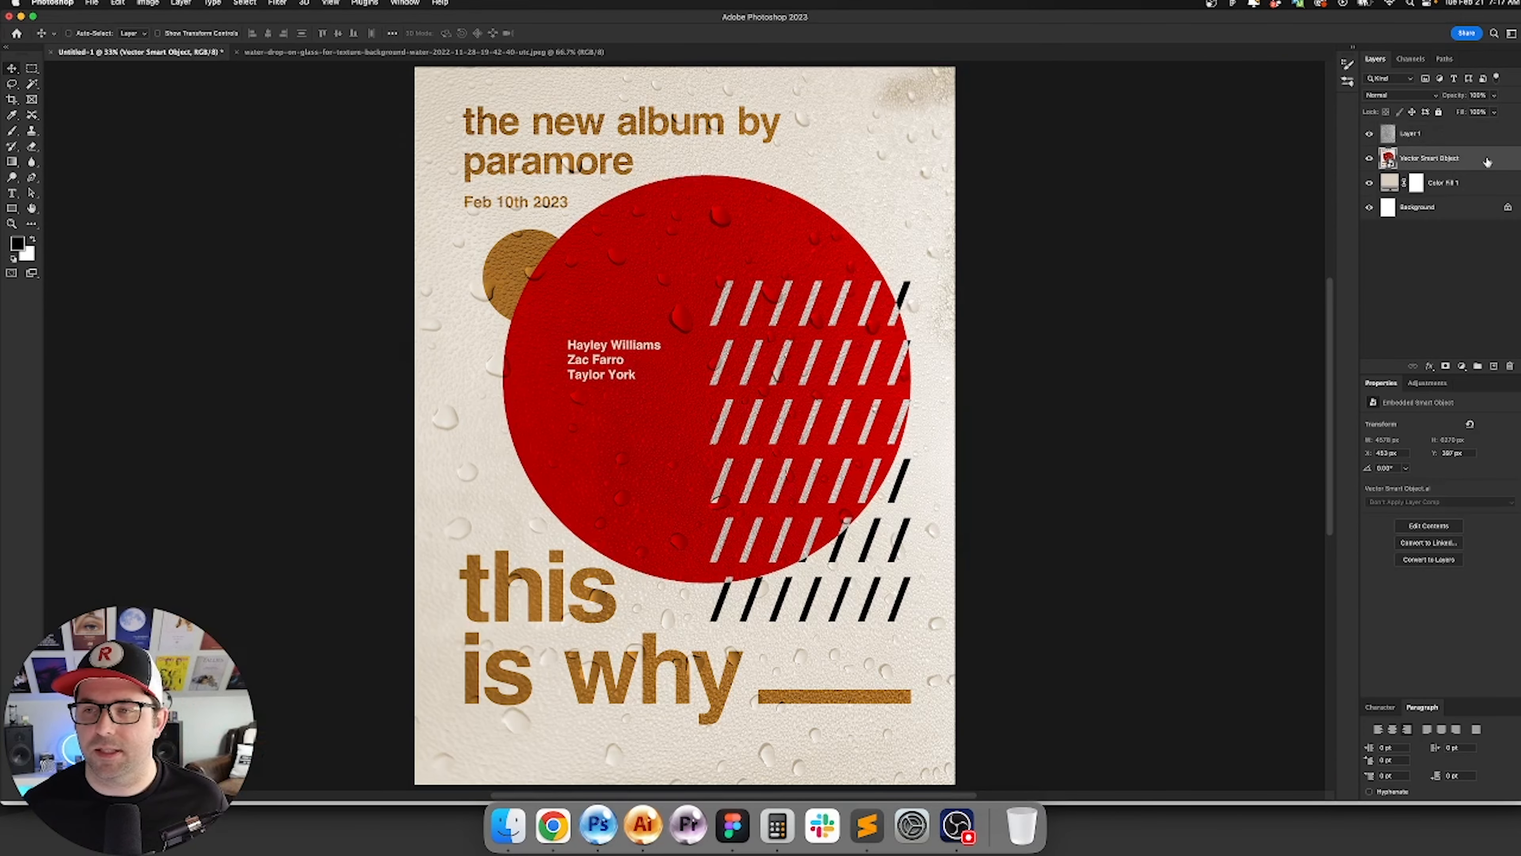
left_click(277, 3)
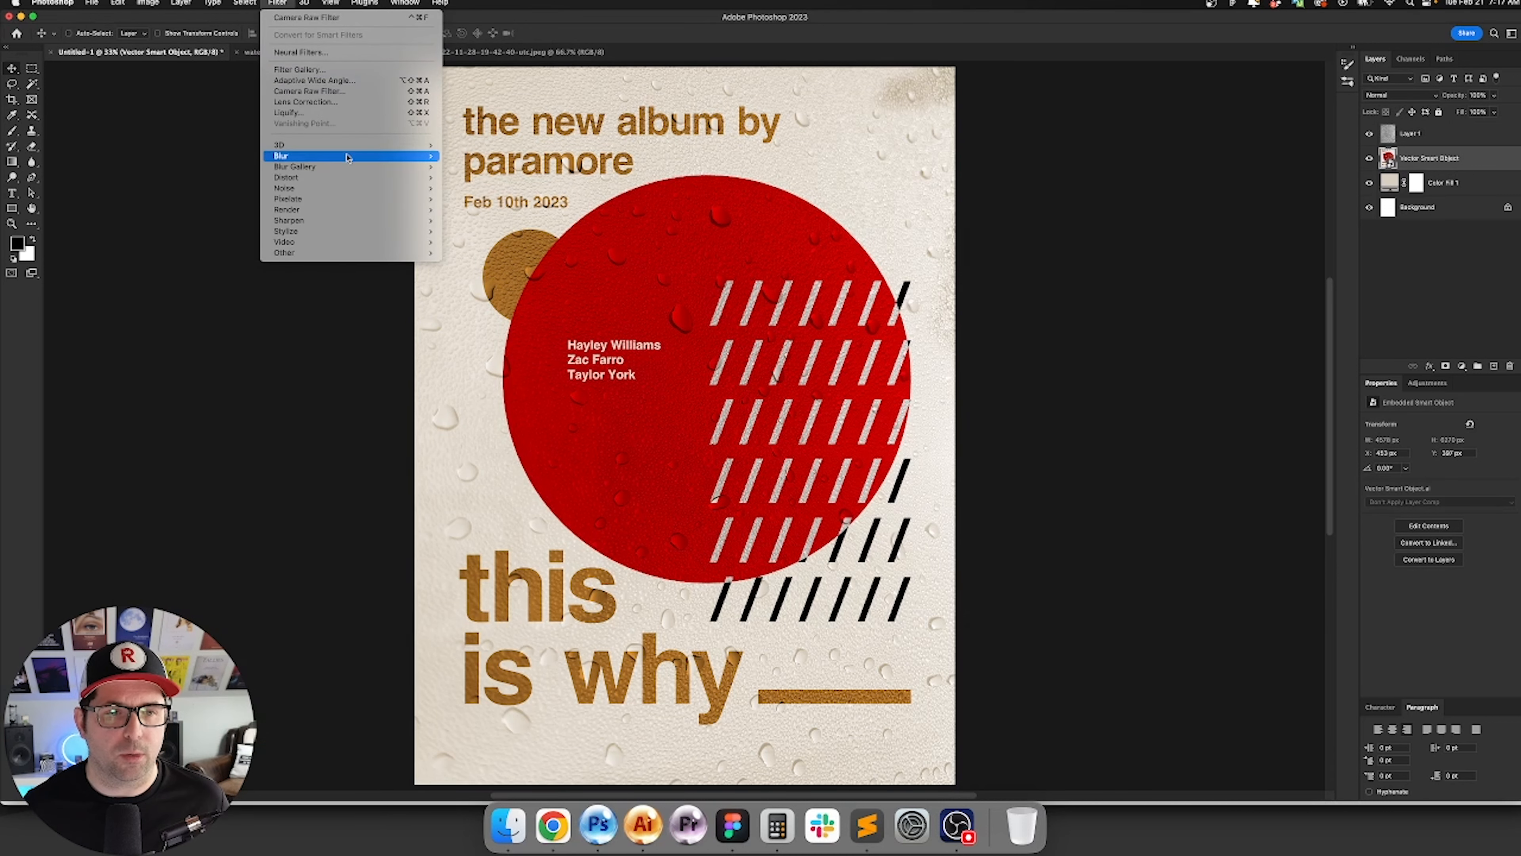
mouse_move(359, 166)
left_click(512, 192)
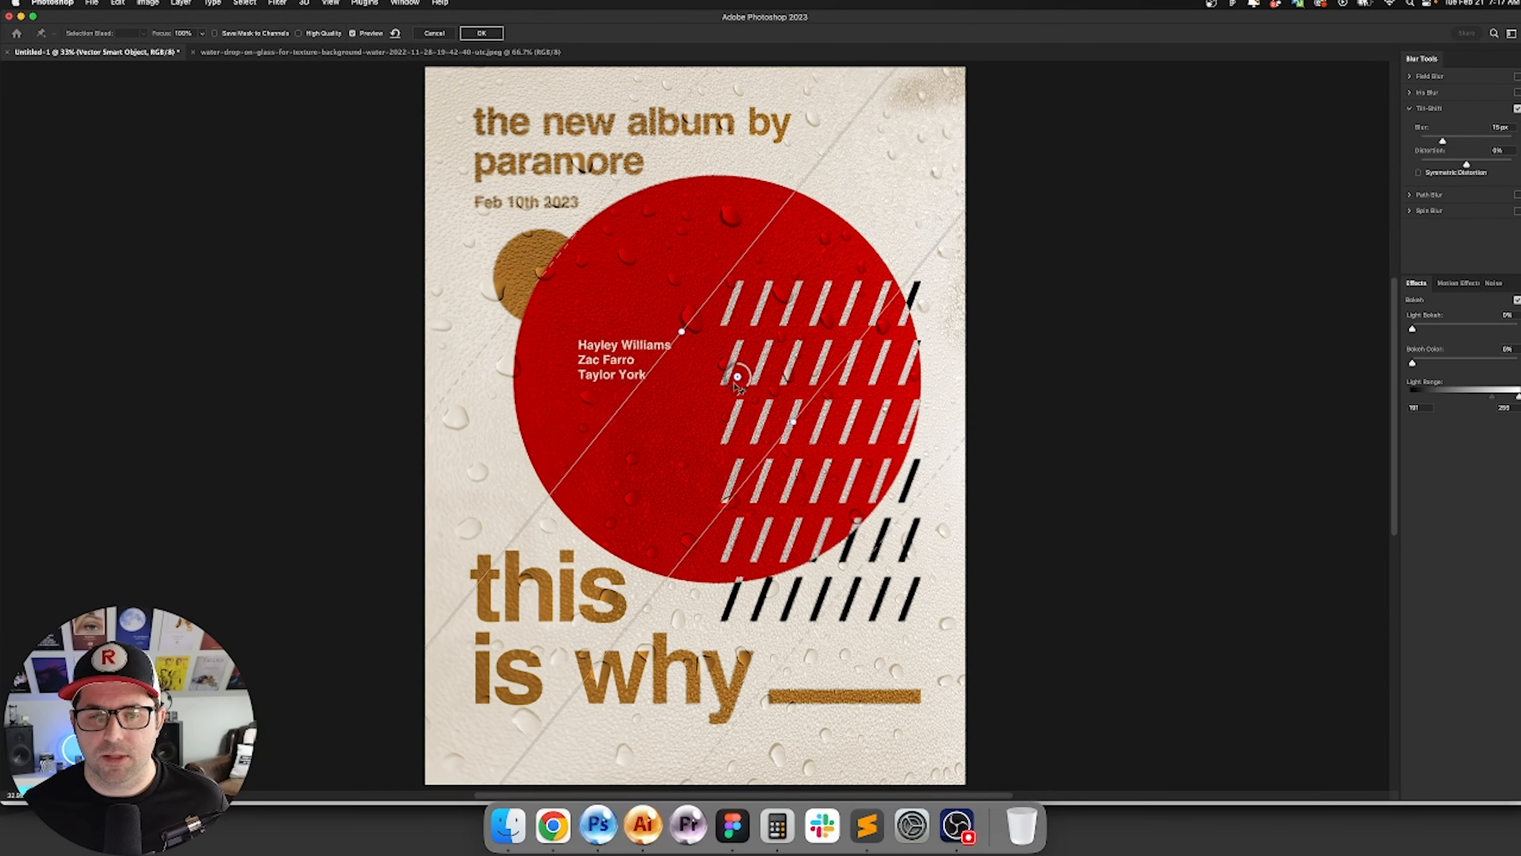
mouse_move(737, 374)
left_mouse_down()
mouse_move(736, 357)
mouse_move(724, 365)
left_mouse_up()
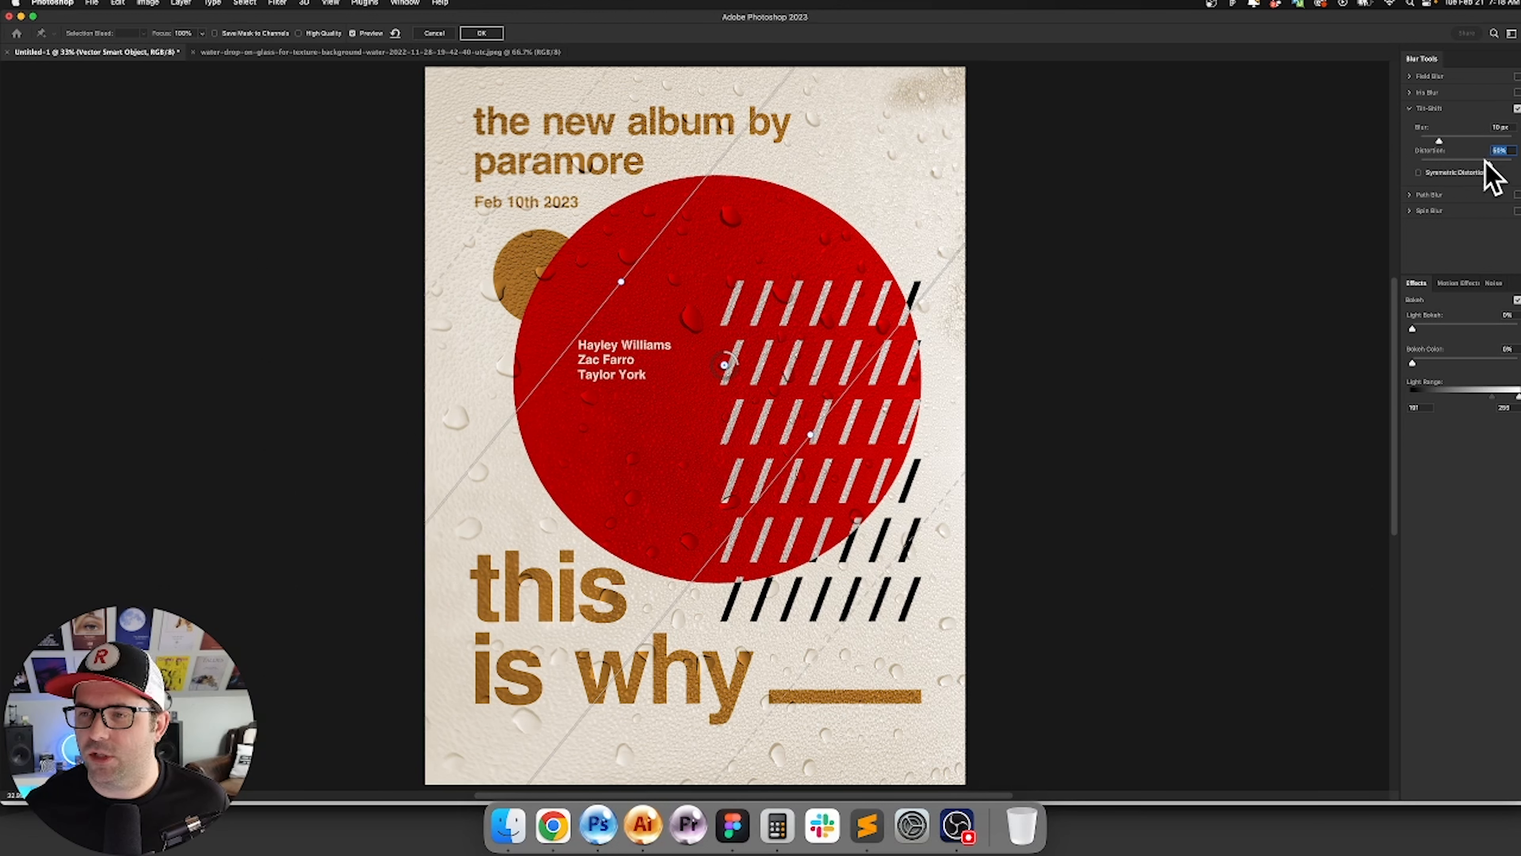
left_click_drag(1488, 164, 1478, 165)
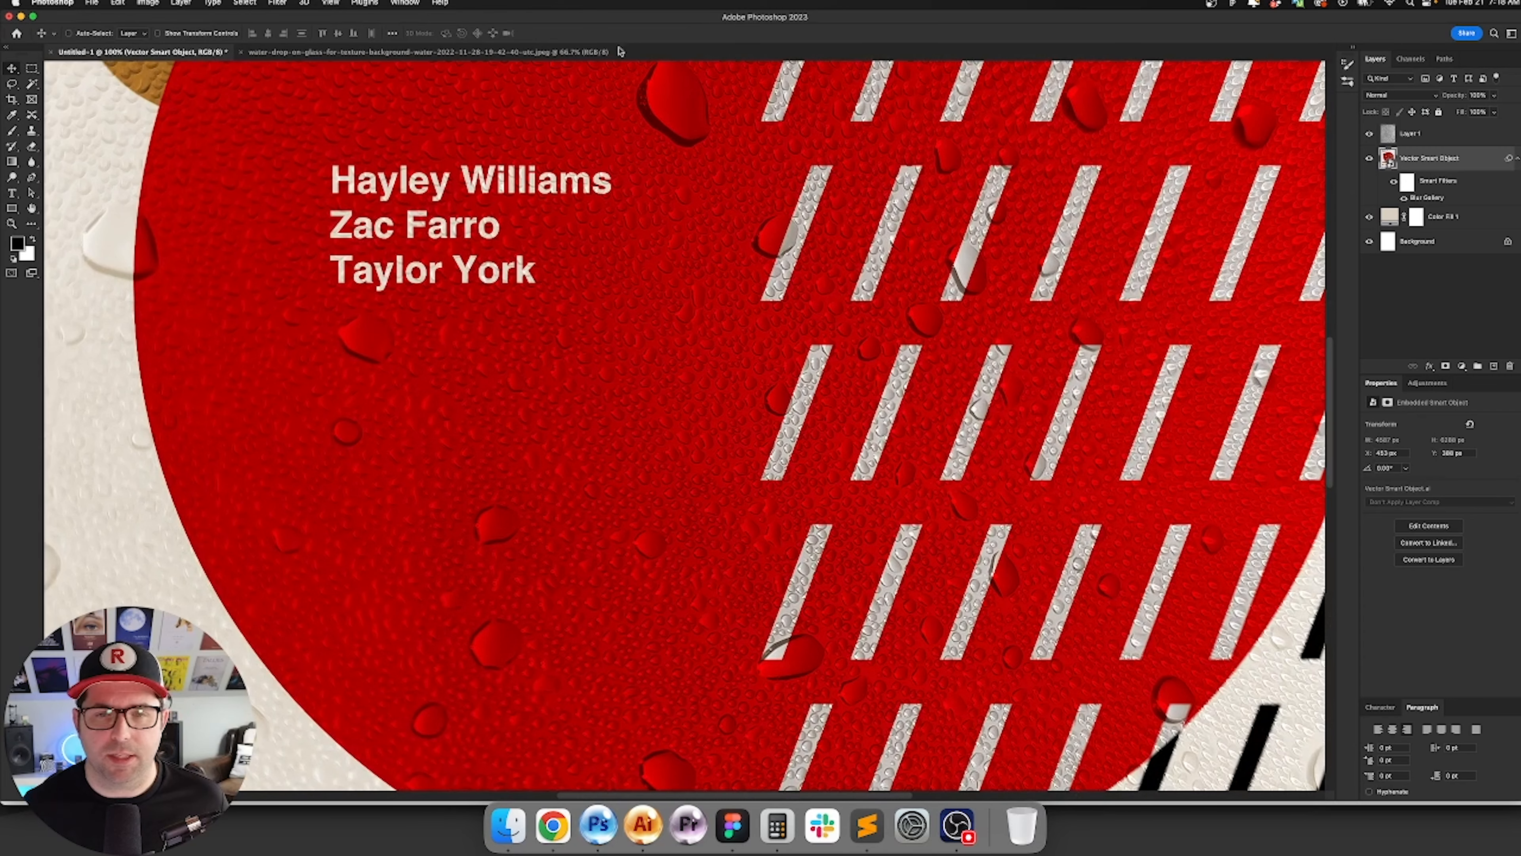
Step: Inspect the blurred heading and names up close and undo the Tilt-Shift blur
left_click_drag(495, 215, 563, 331)
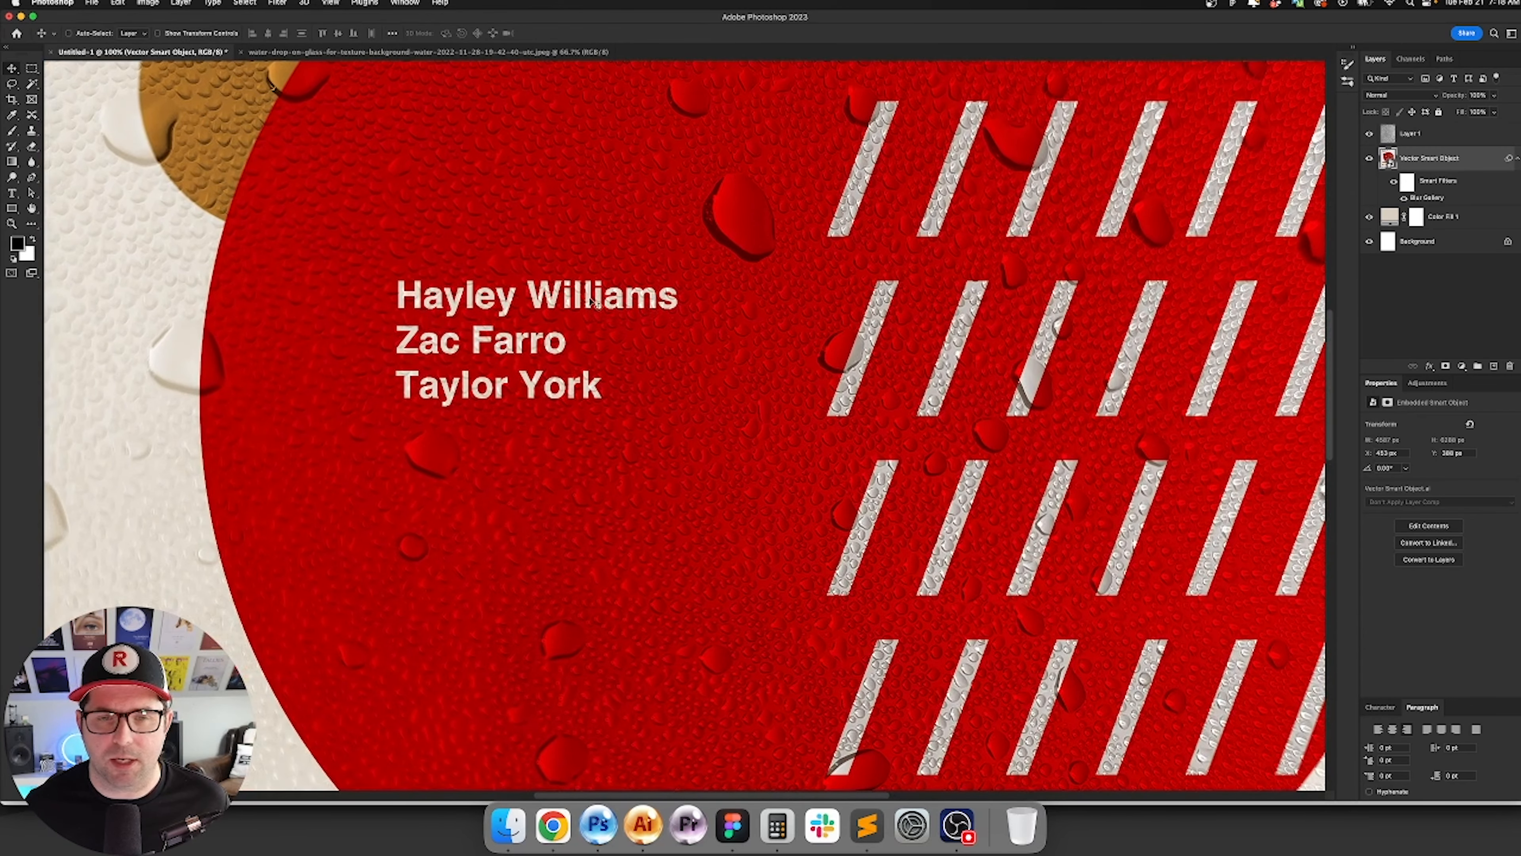
scroll(713, 367, "up", 10)
scroll(713, 366, "left", 5)
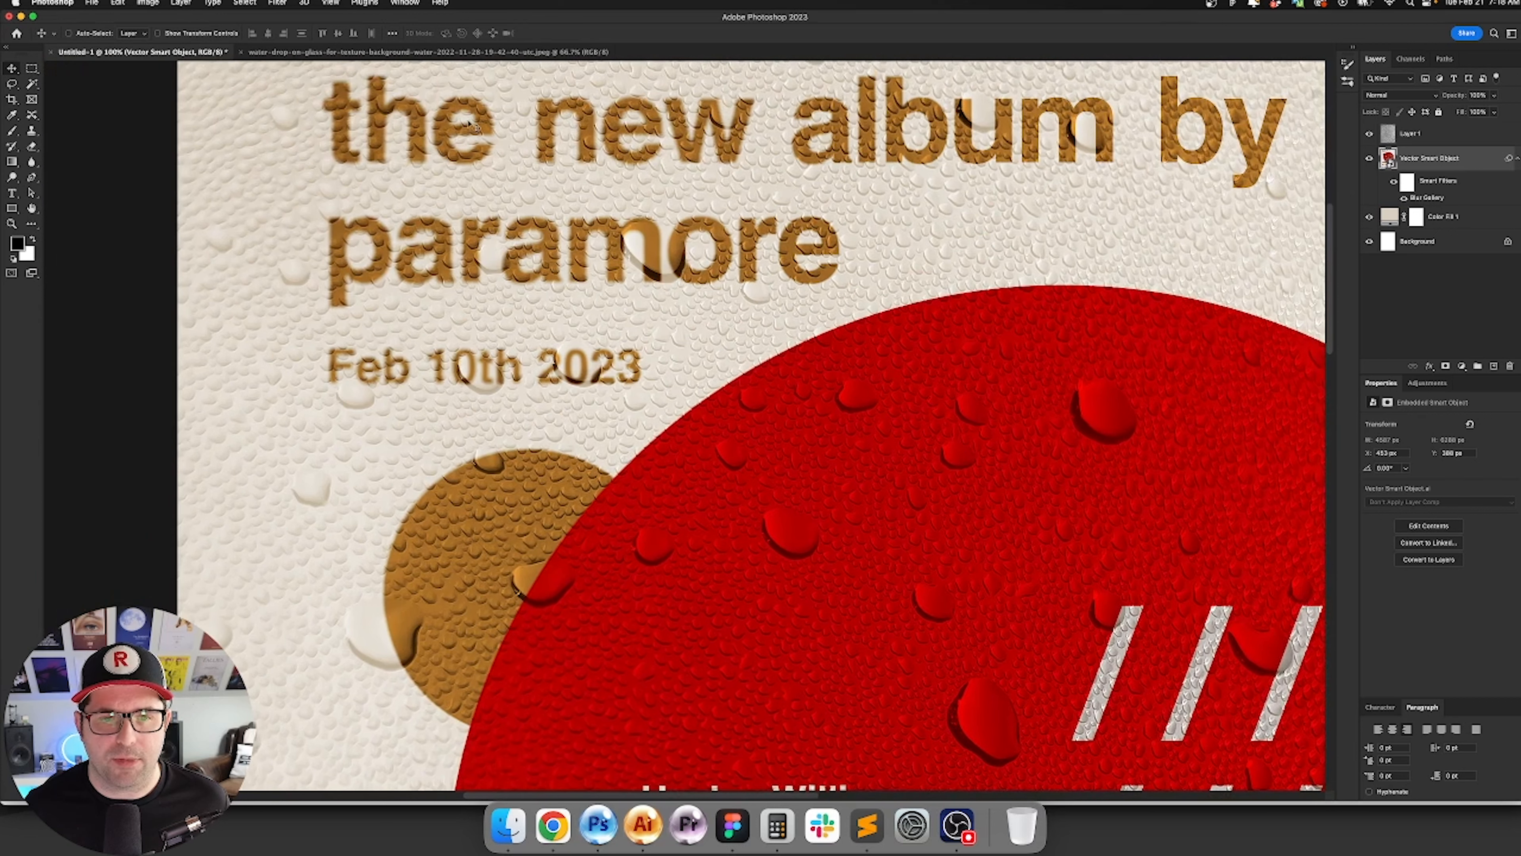
scroll(587, 216, "up", 3)
scroll(587, 216, "left", 1)
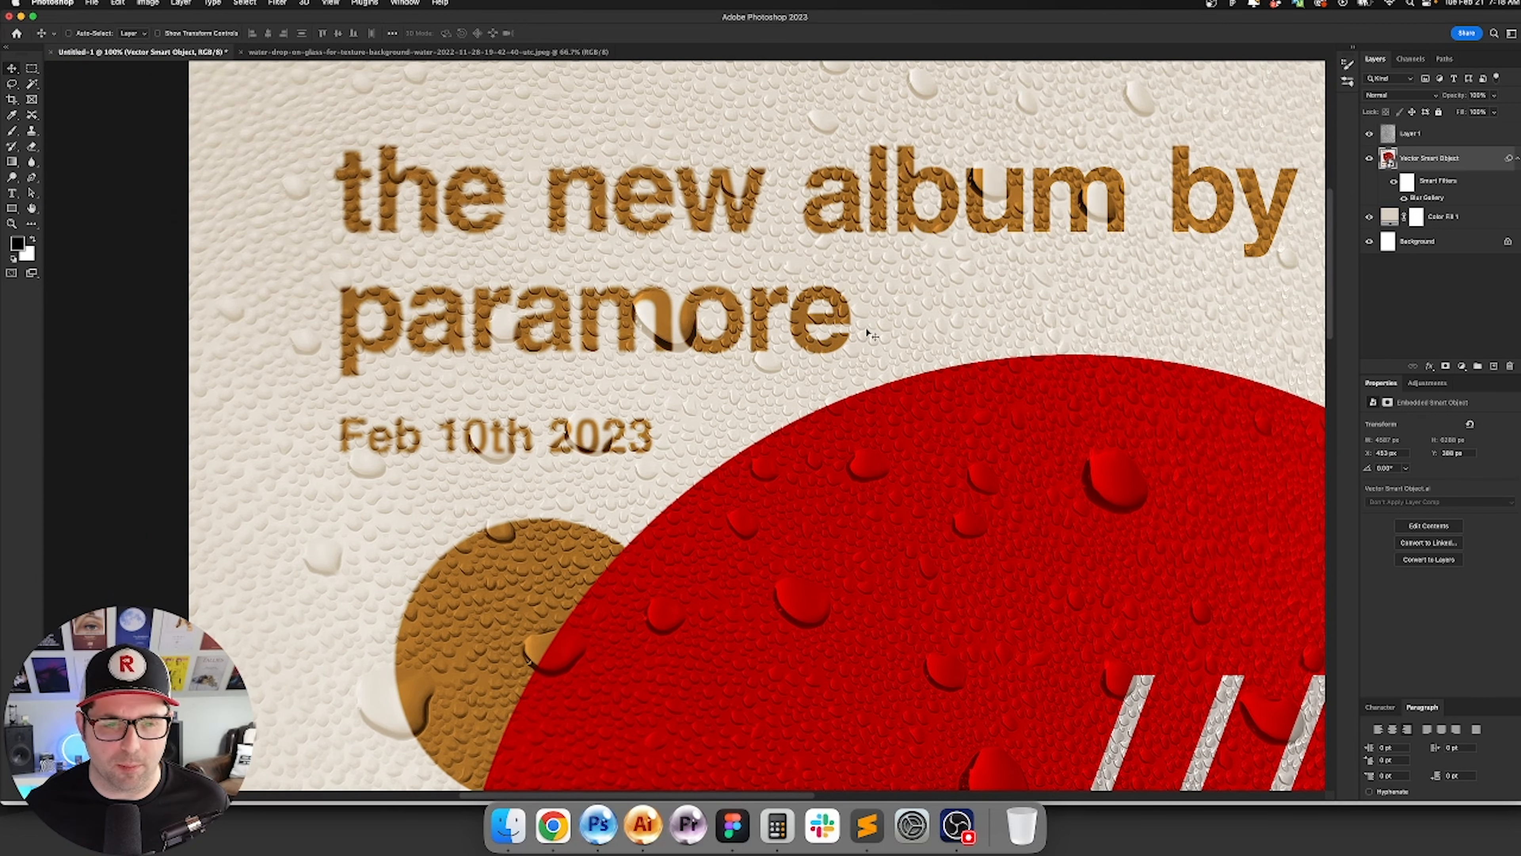
key("super+z")
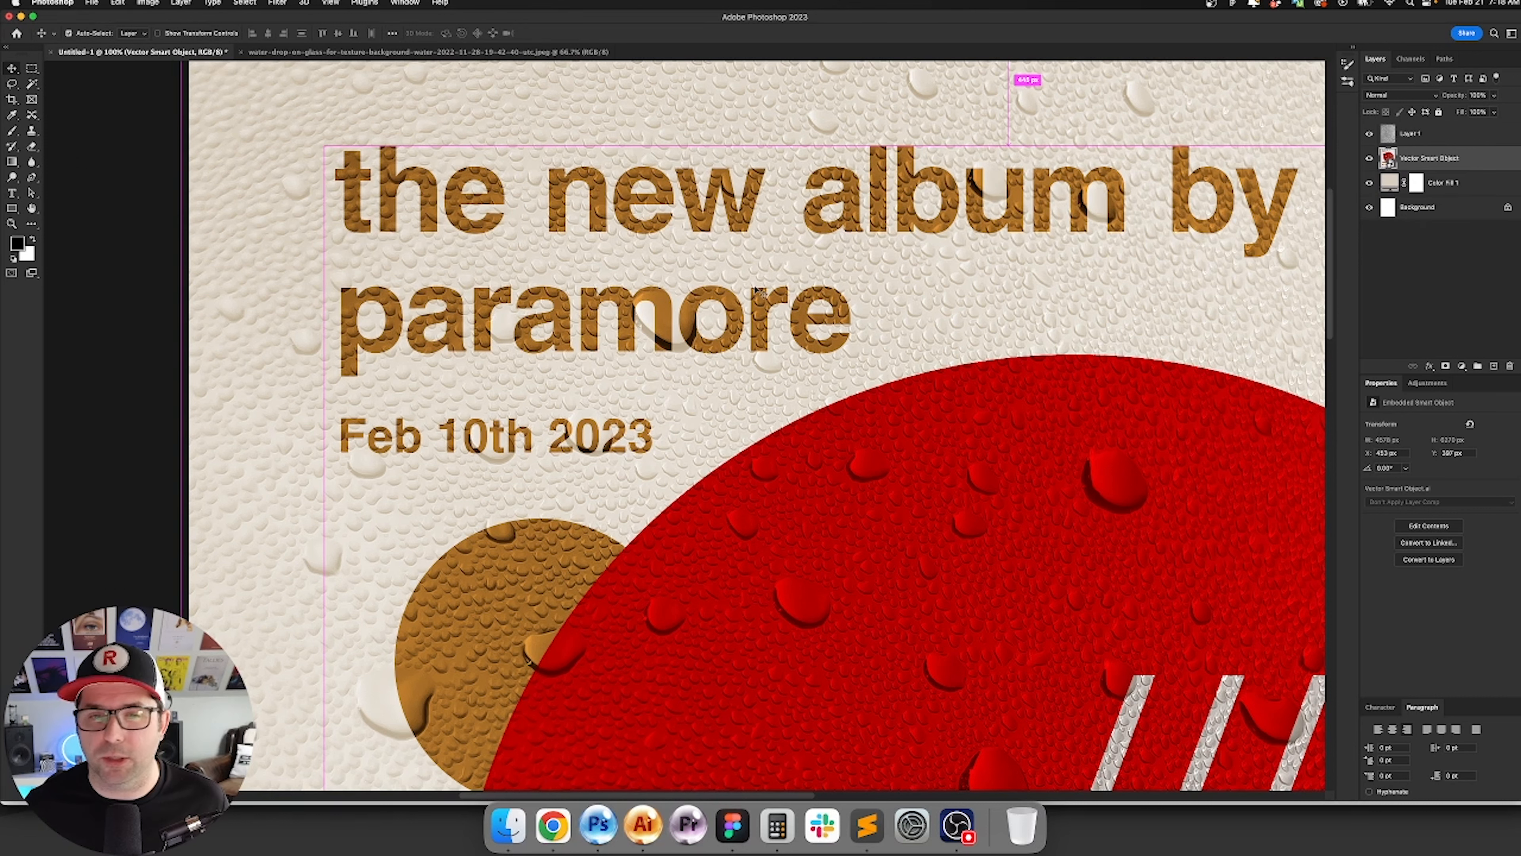
Step: Apply a Tilt-Shift blur of 5 px with 20% distortion to the poster artwork's smart object
left_click(277, 2)
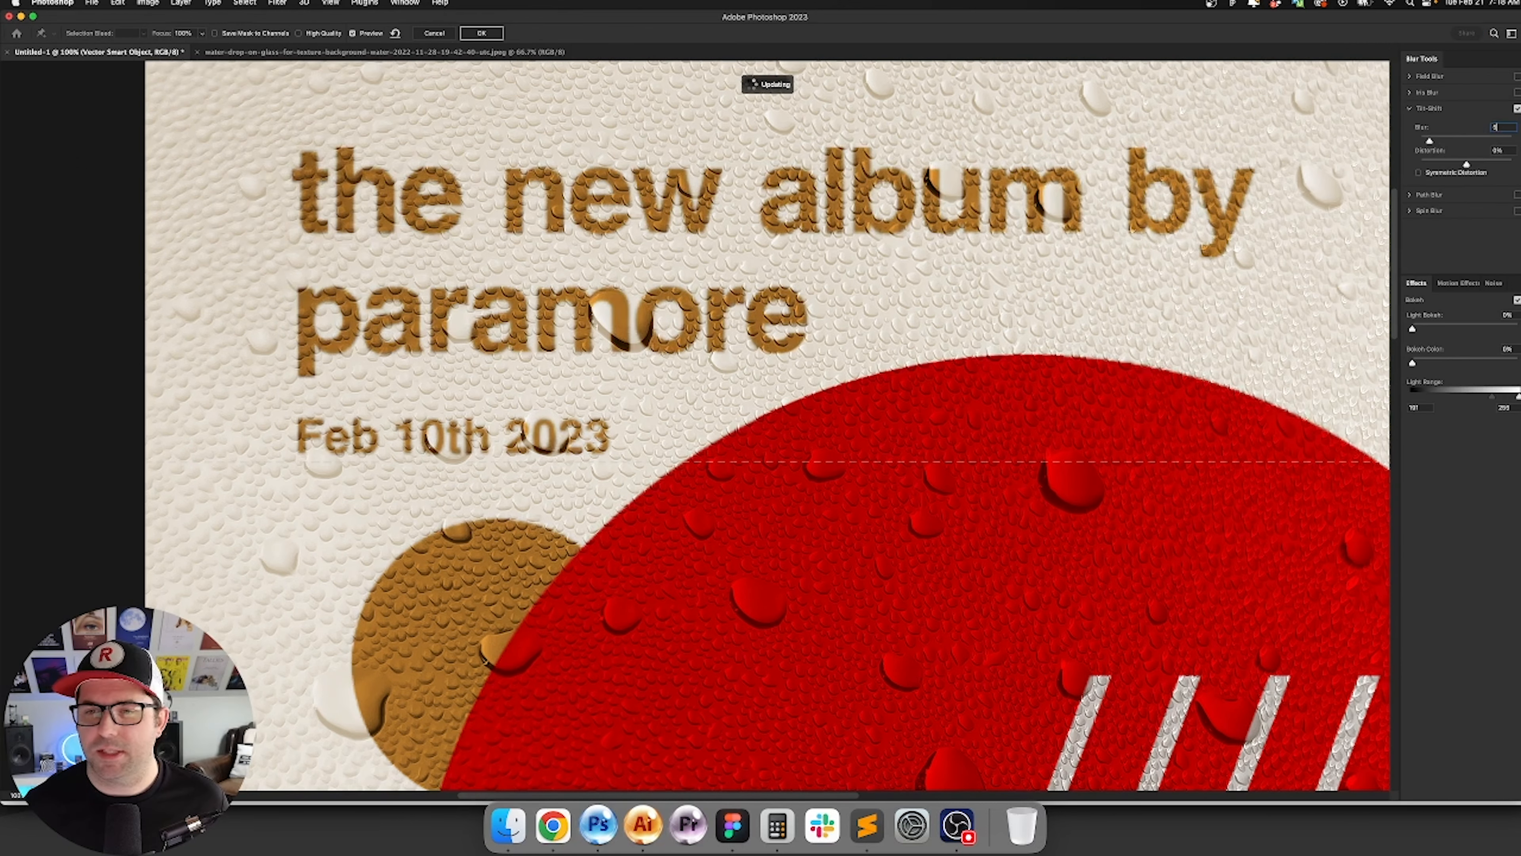
key("Tab")
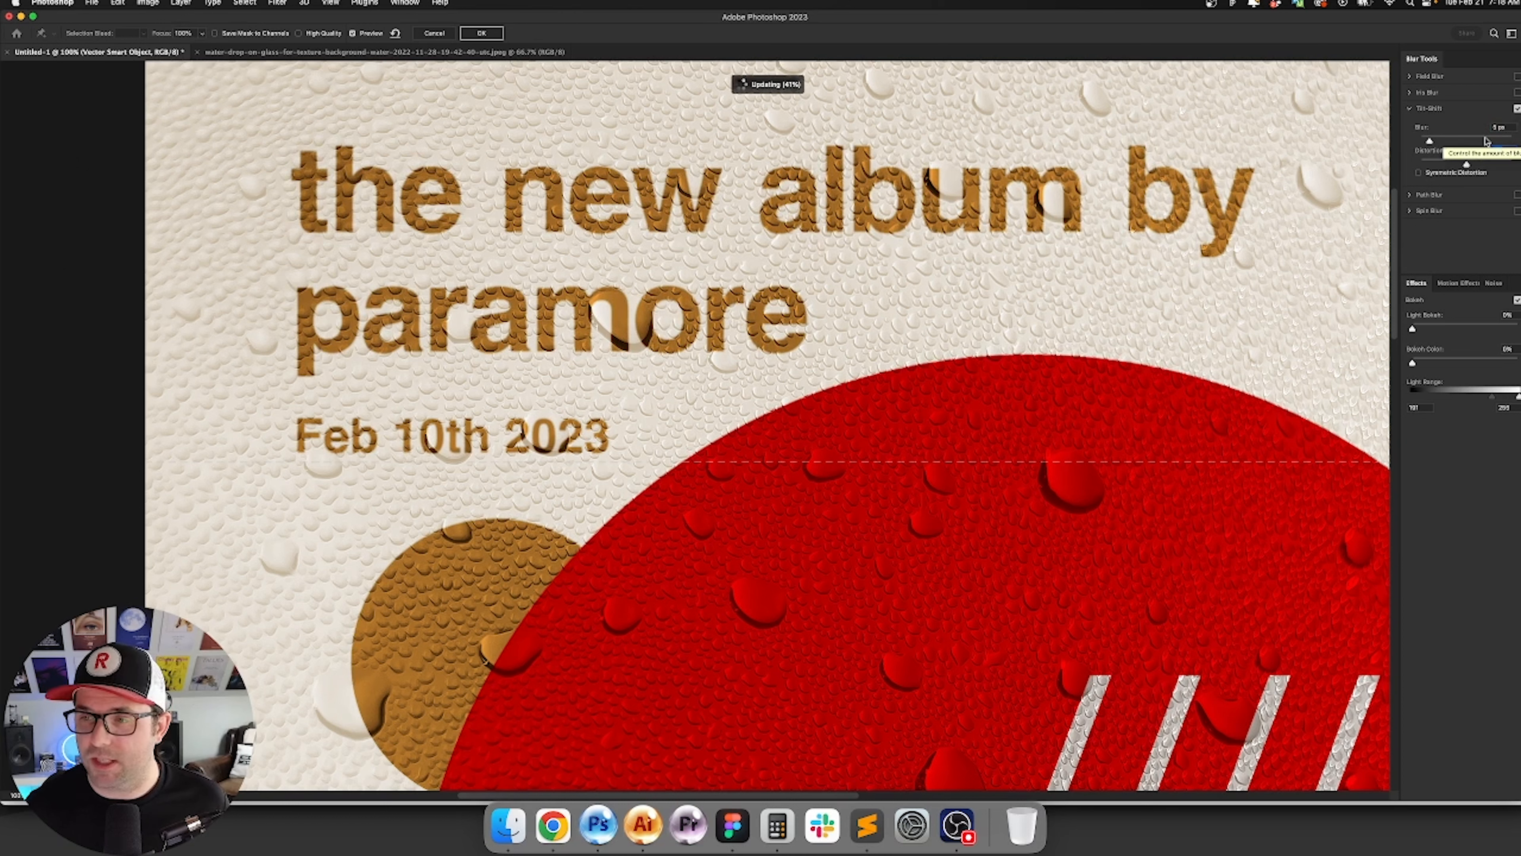
type("20")
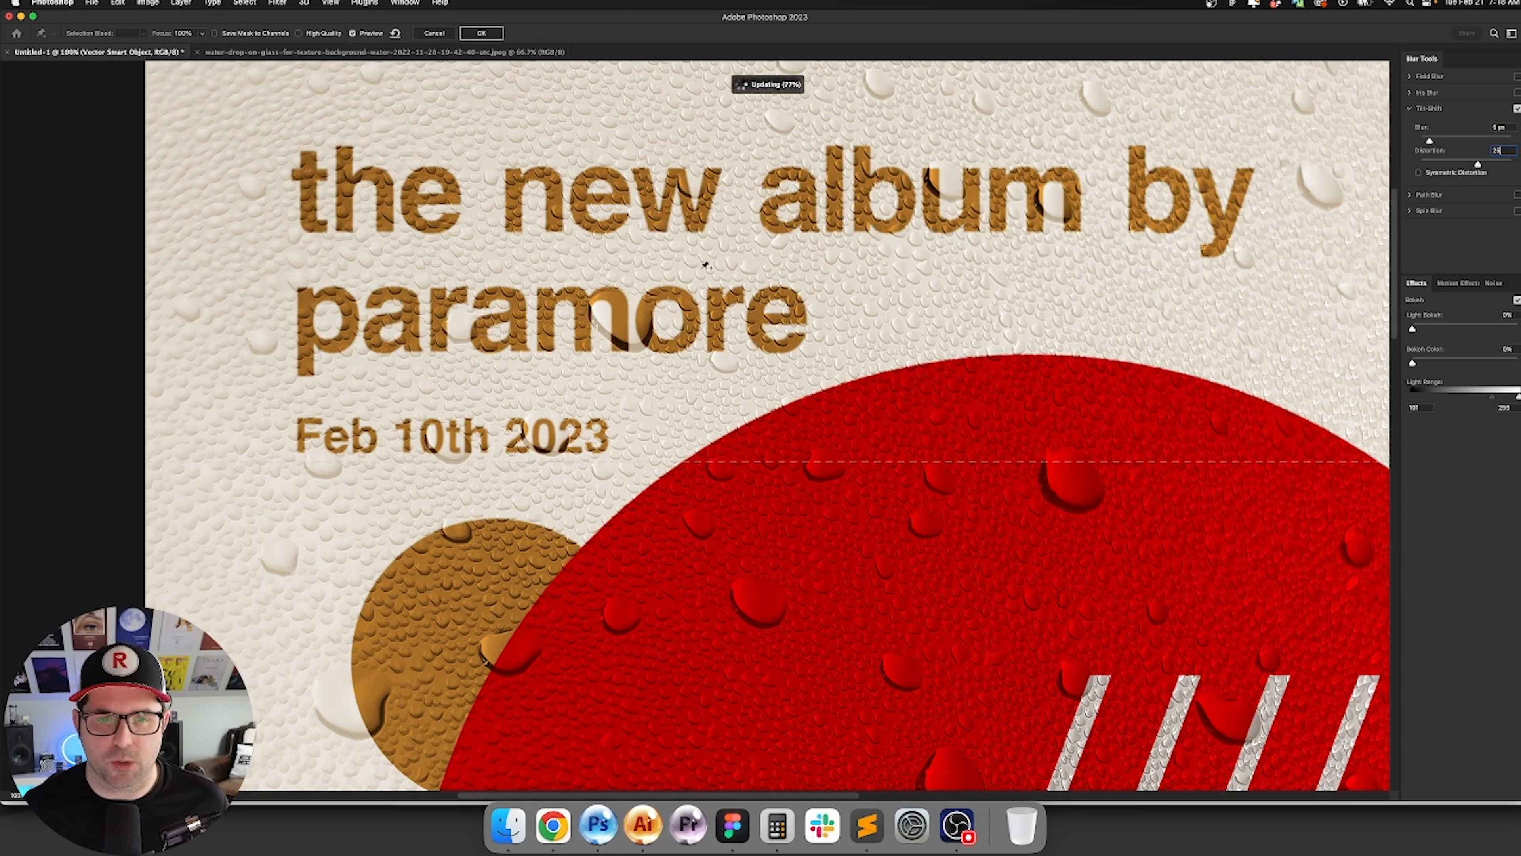
left_click(492, 34)
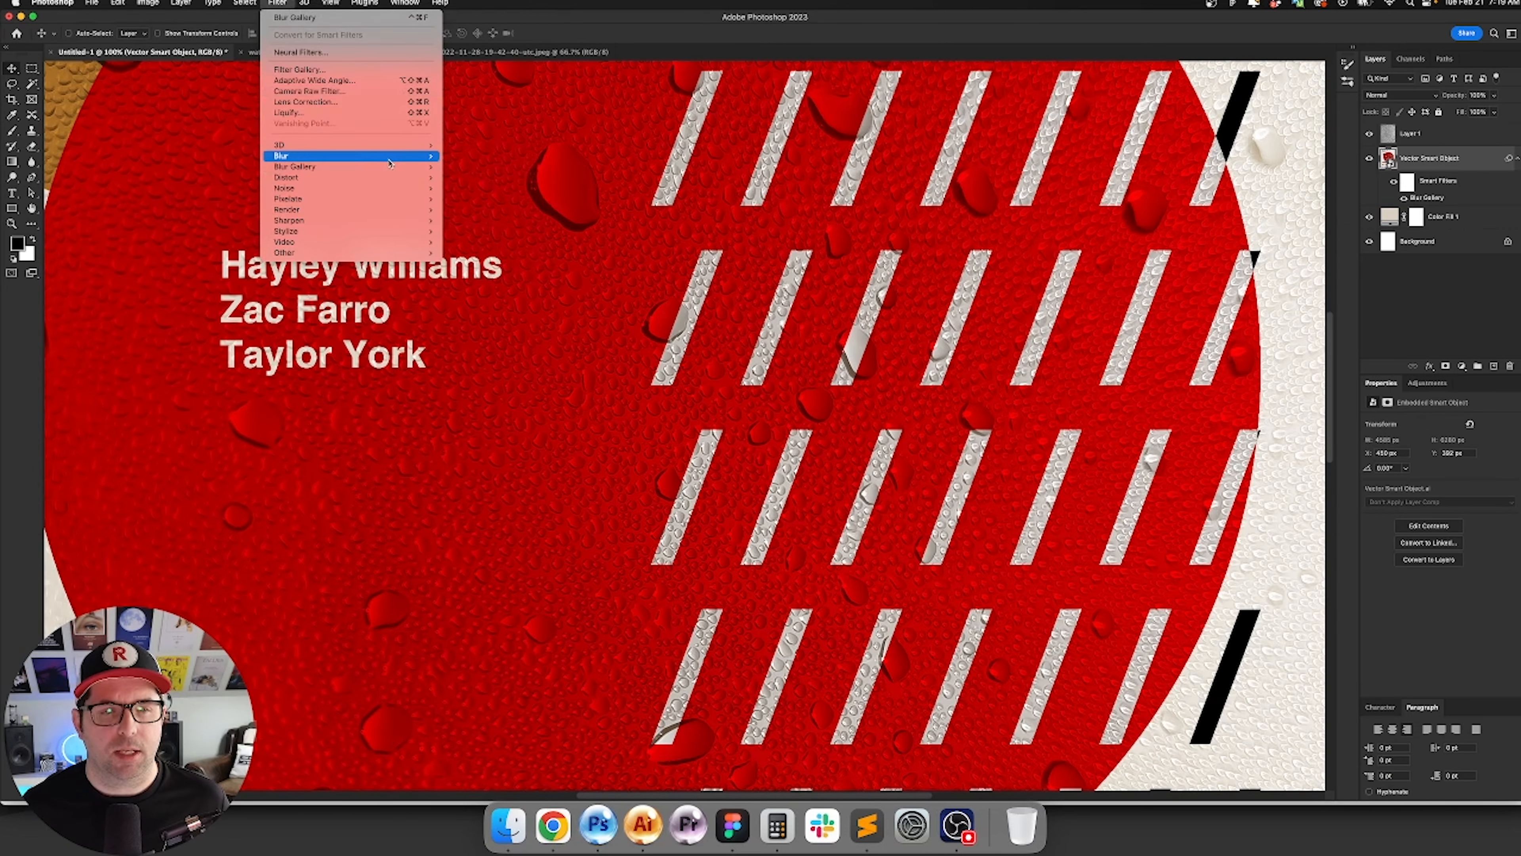
Step: Add a Gaussian Blur with a 1.5 pixel radius to the poster artwork's smart object
mouse_move(389, 163)
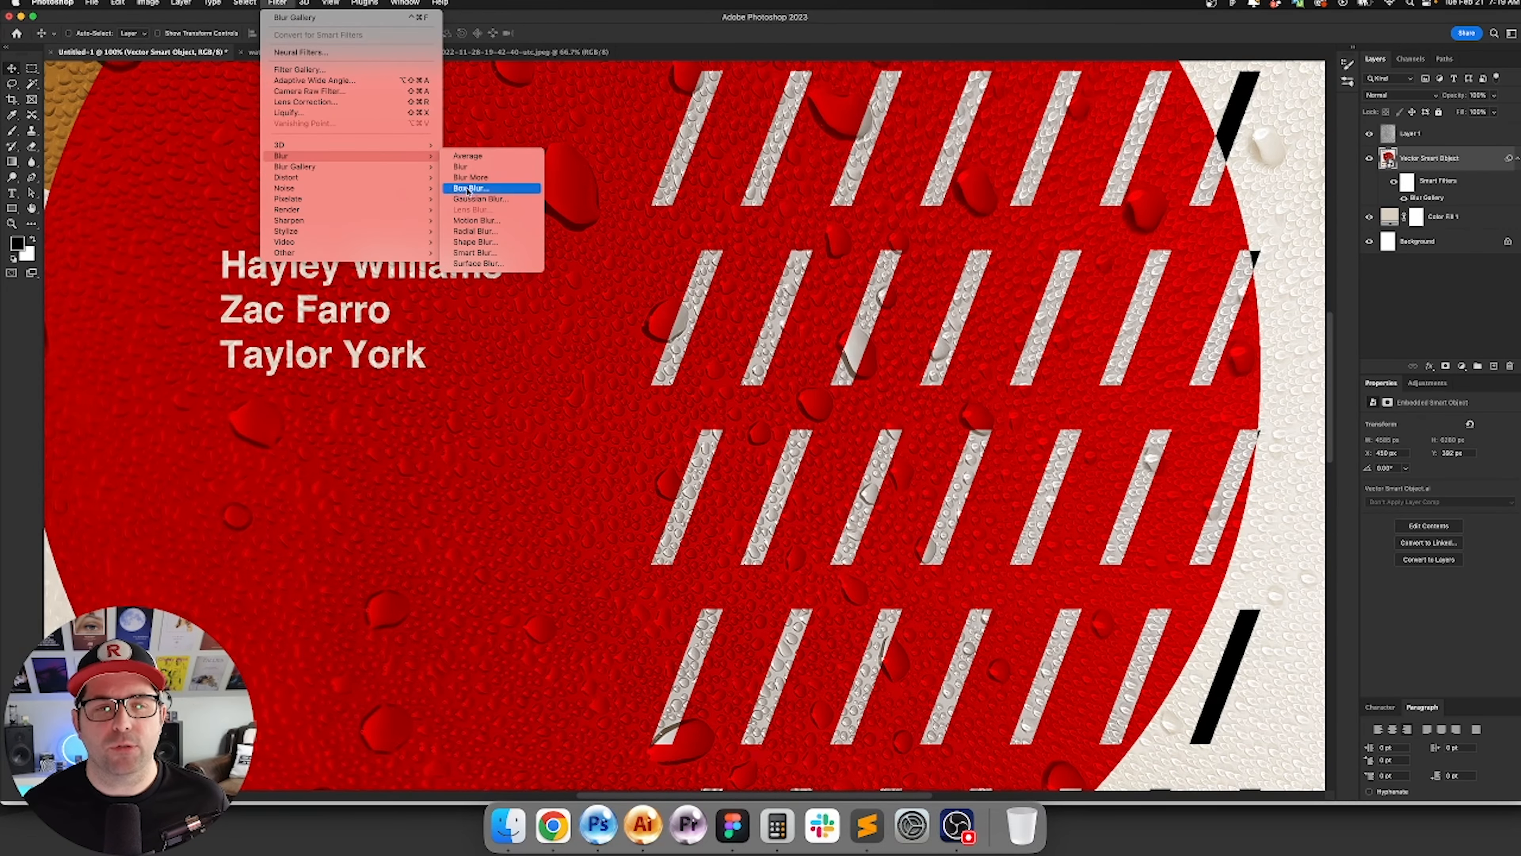
left_click(472, 196)
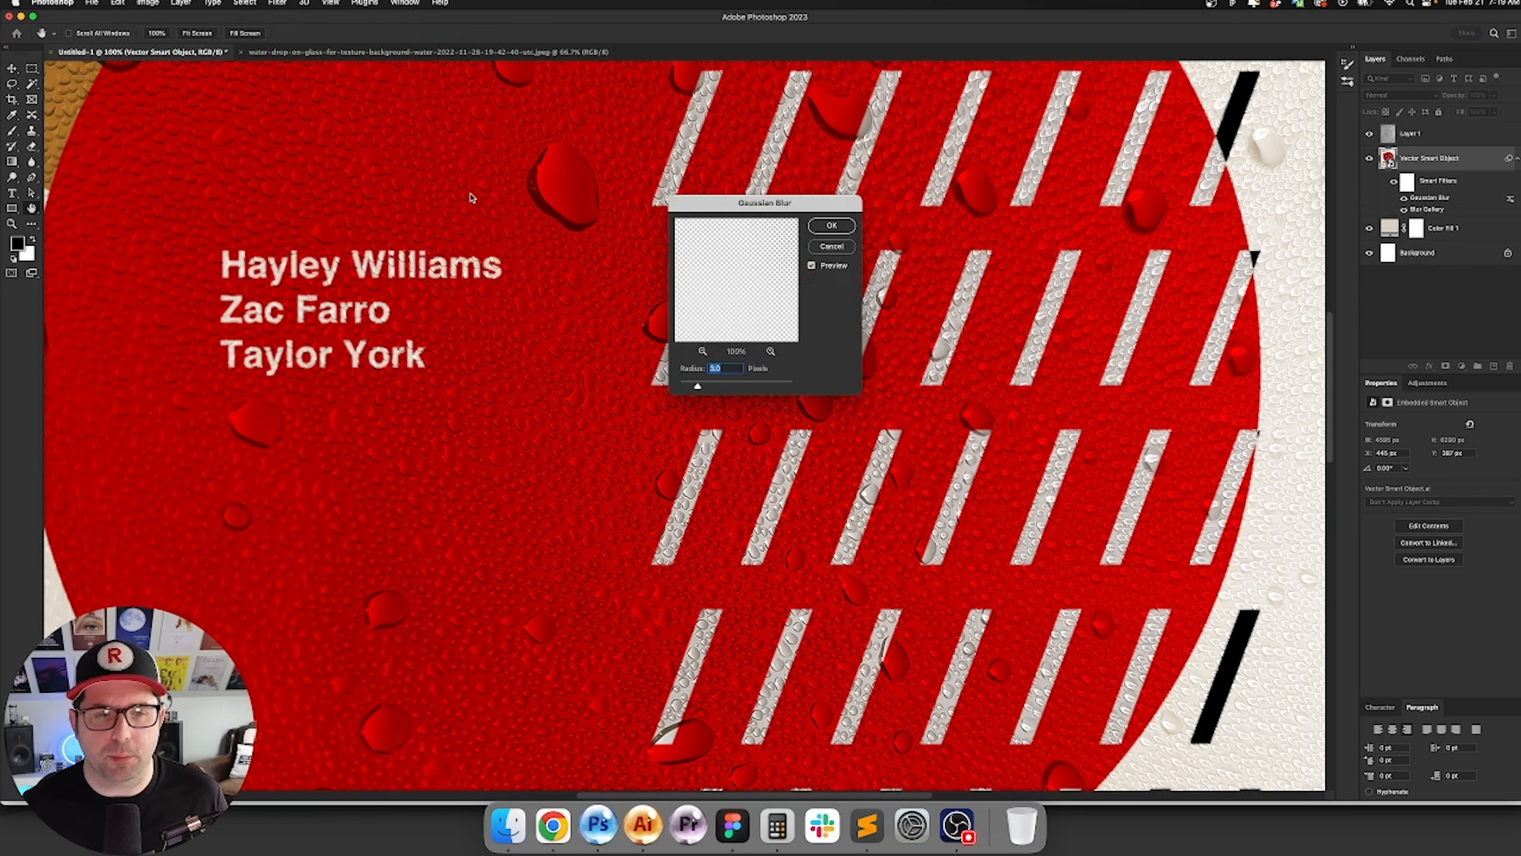
key("shift+Down")
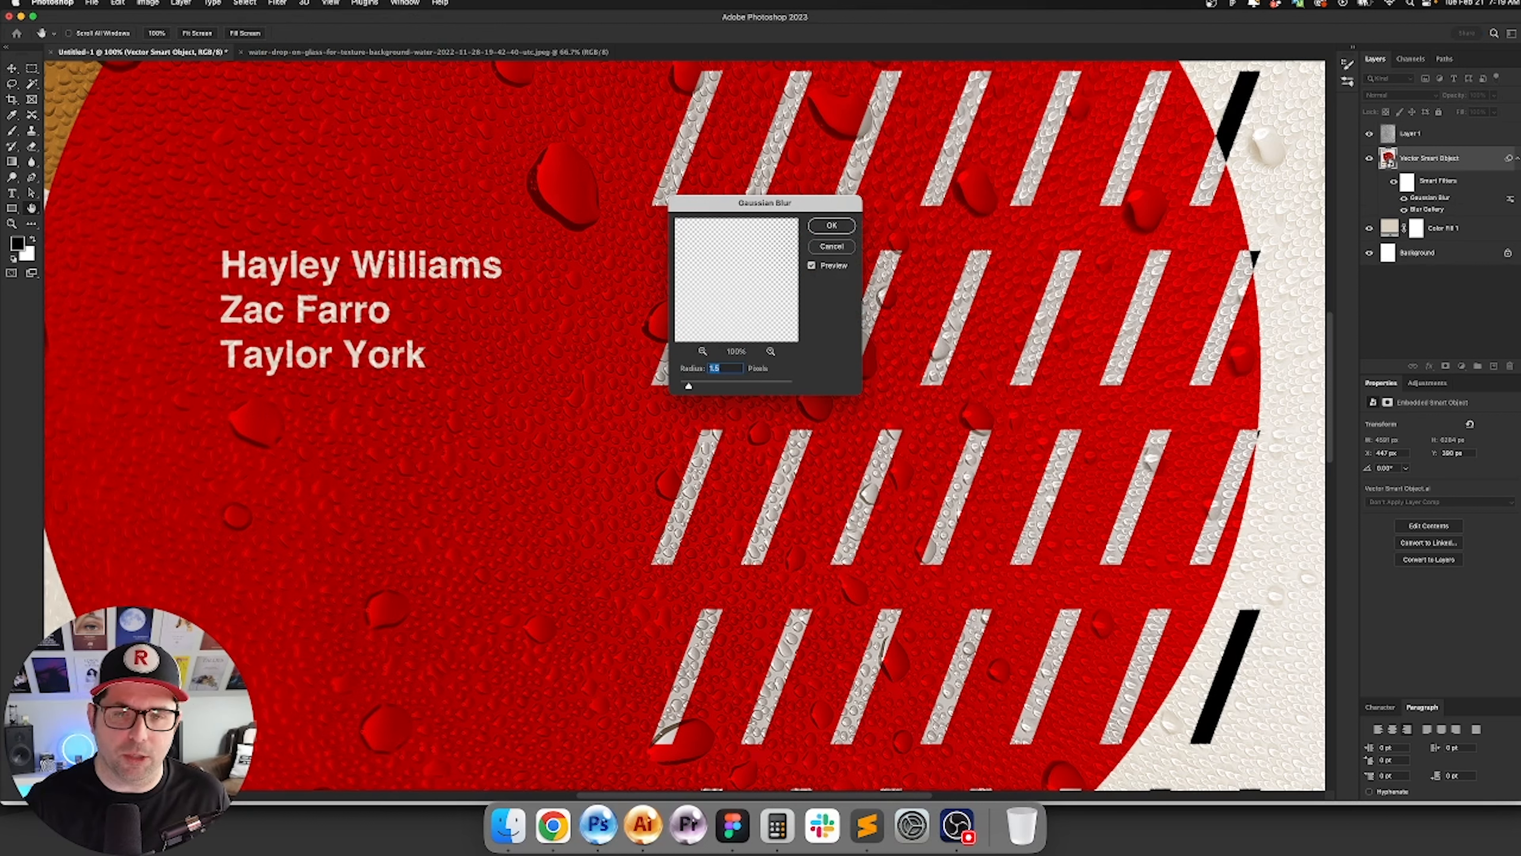
key("Return")
Step: Create a new layer named Grain above the water-drop texture and fill it with neutral gray
left_click_drag(365, 170, 799, 779)
left_click_drag(1070, 499, 781, 383)
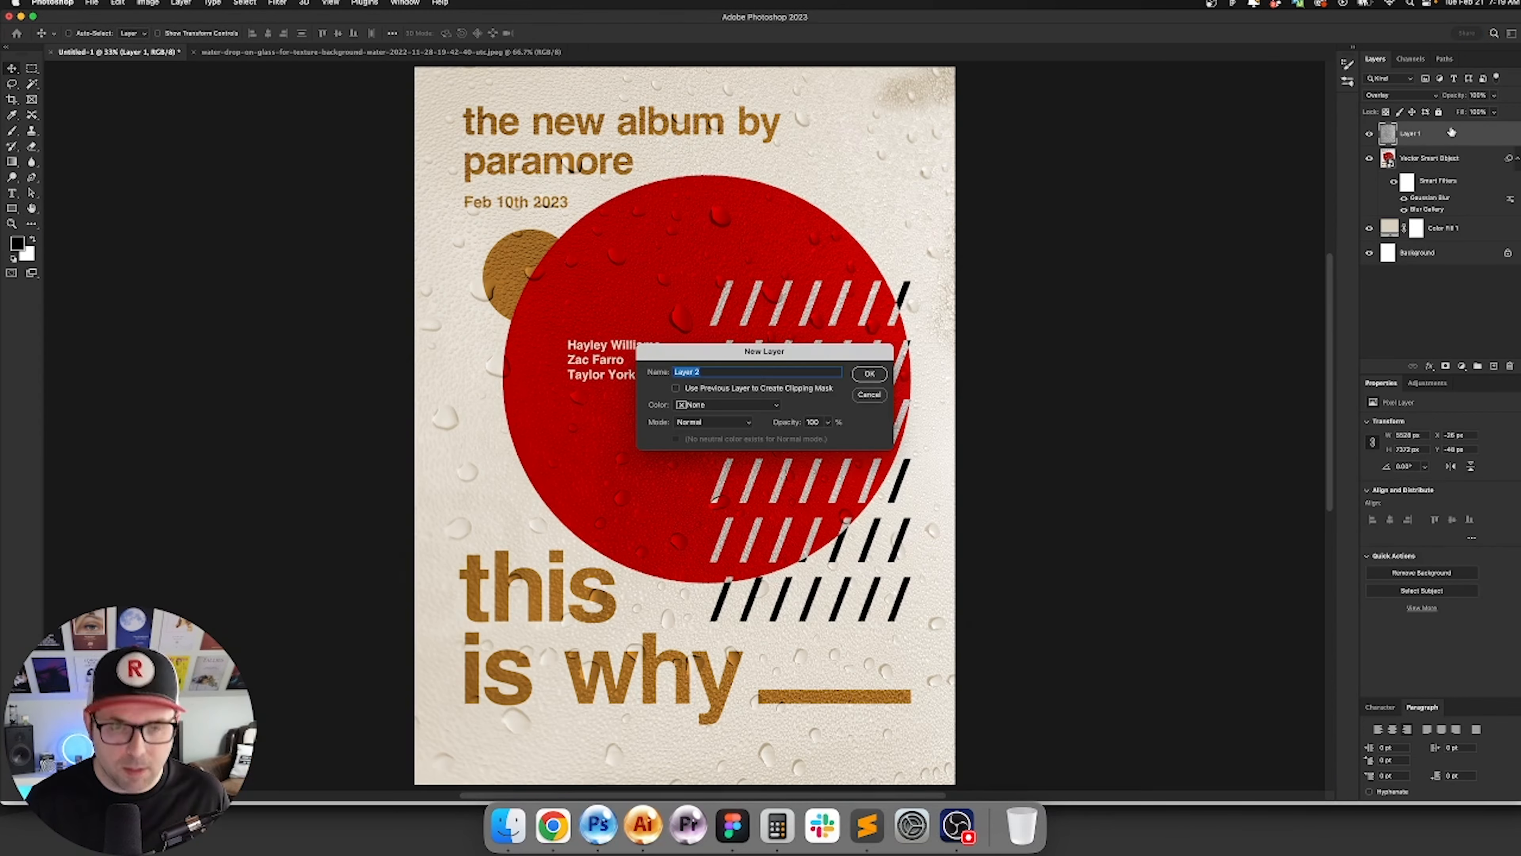
type("Grain")
key("Return")
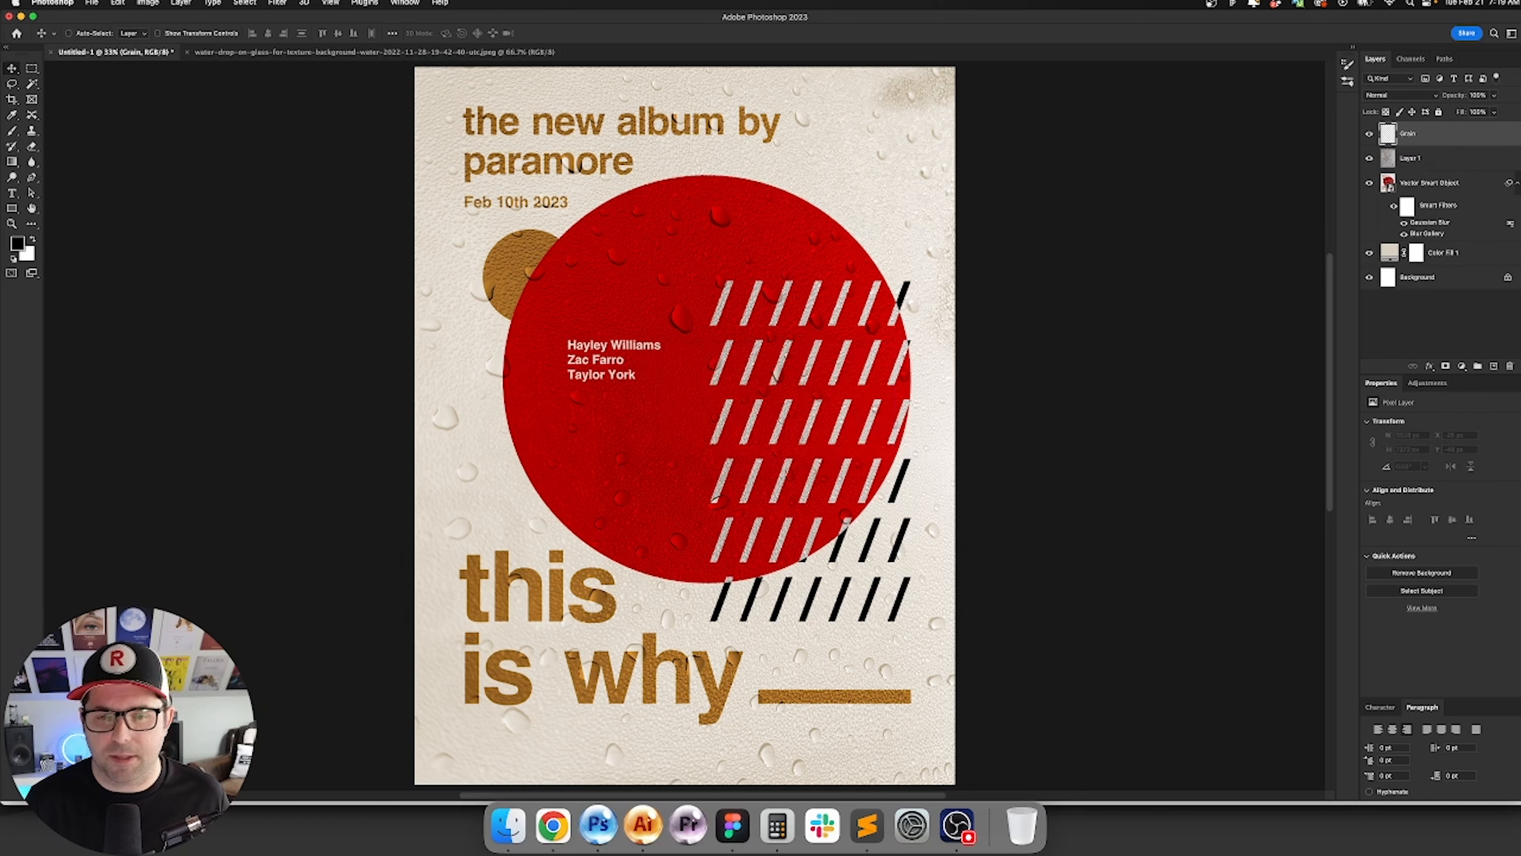
key("shift+F5")
key("Return")
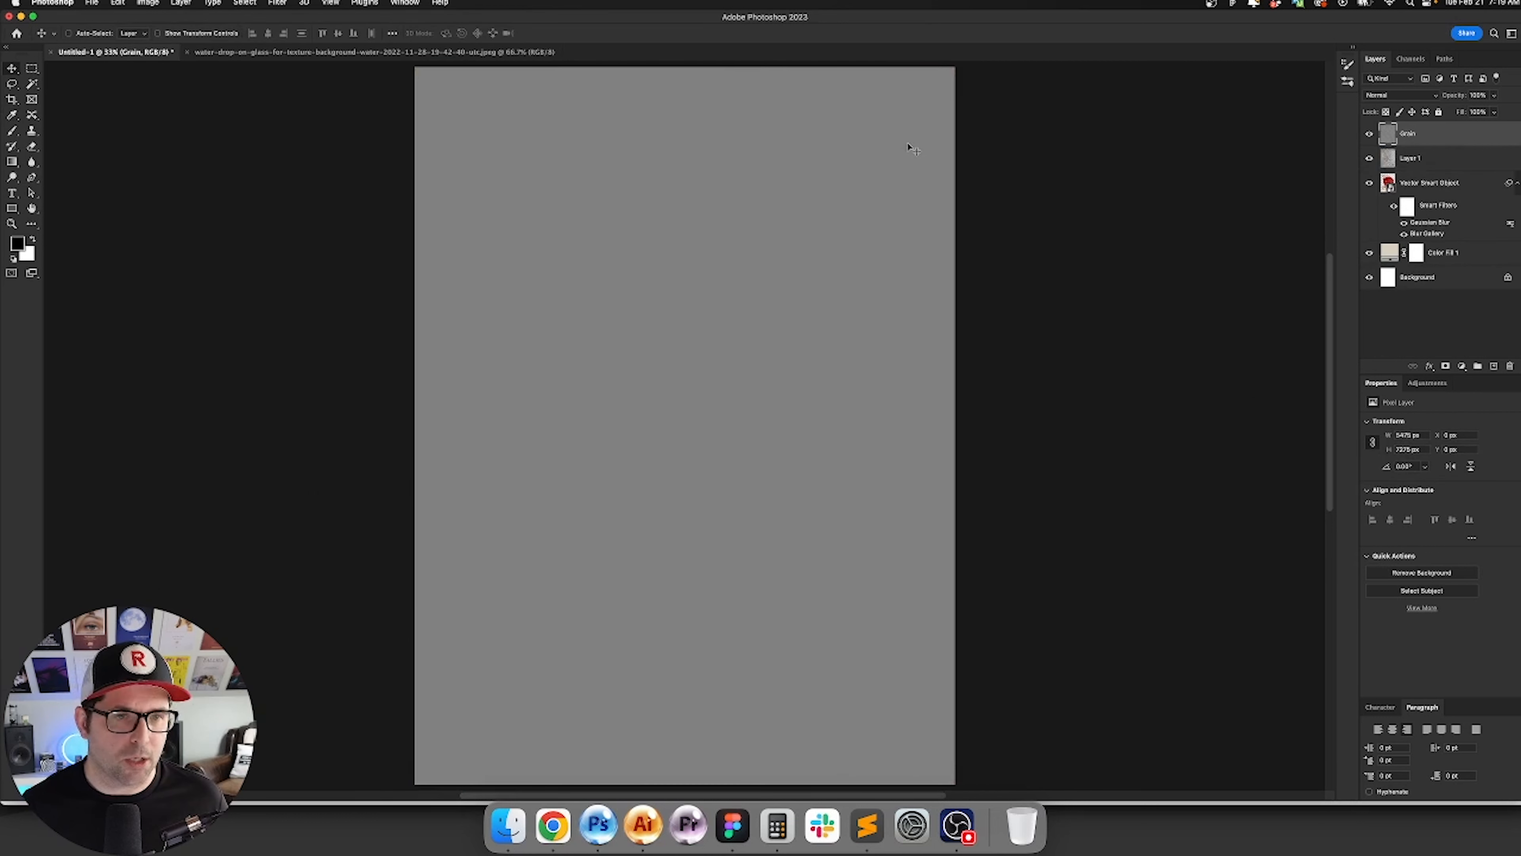
Step: Apply a Camera Raw filter to the Grain layer with grain 100, size 25, roughness 25 and vignetting -10
left_click(276, 2)
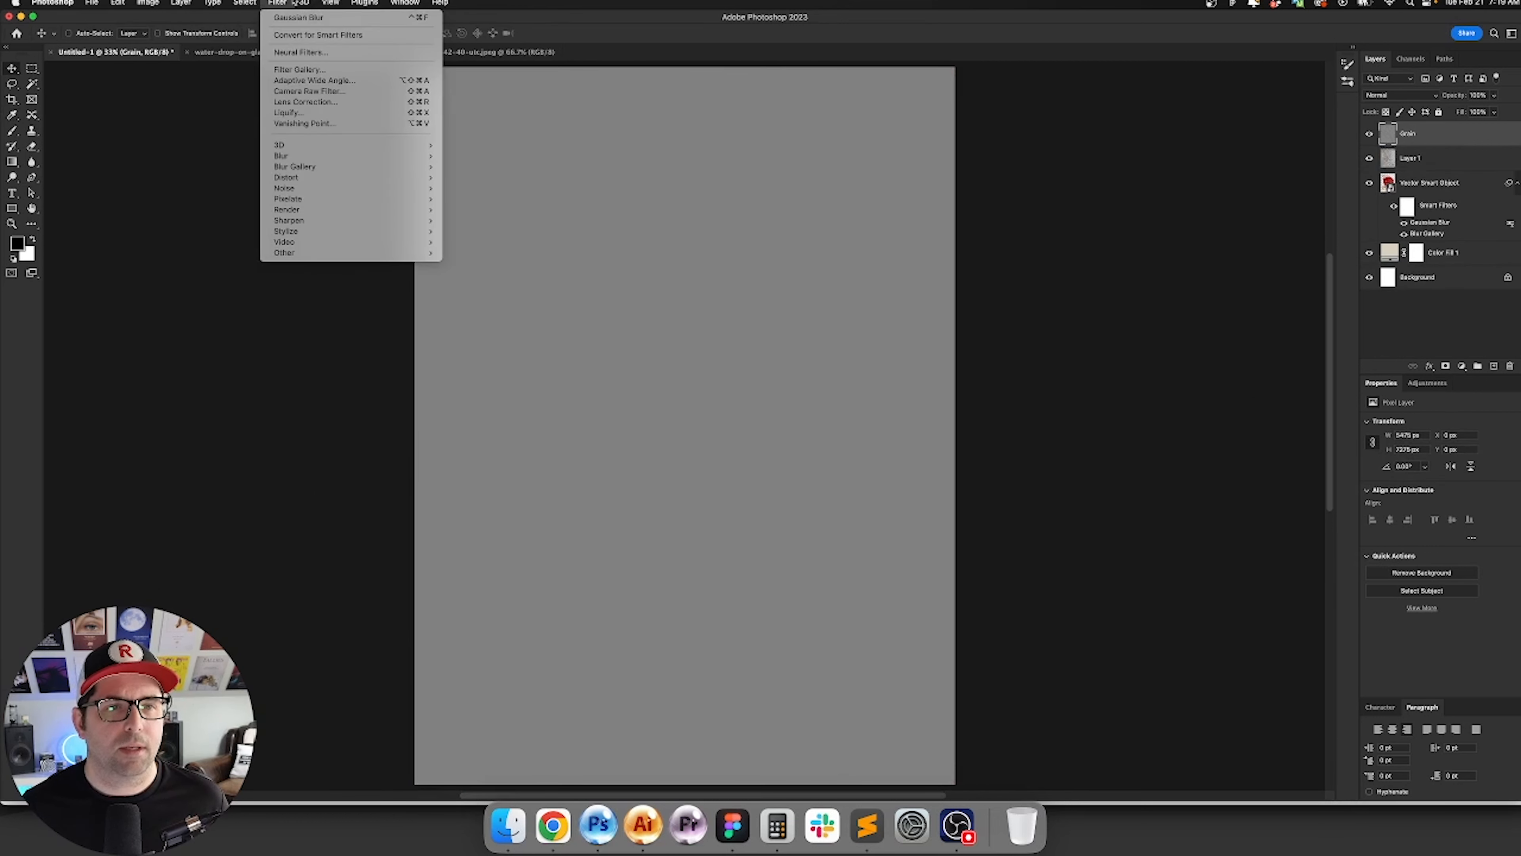
left_click(323, 98)
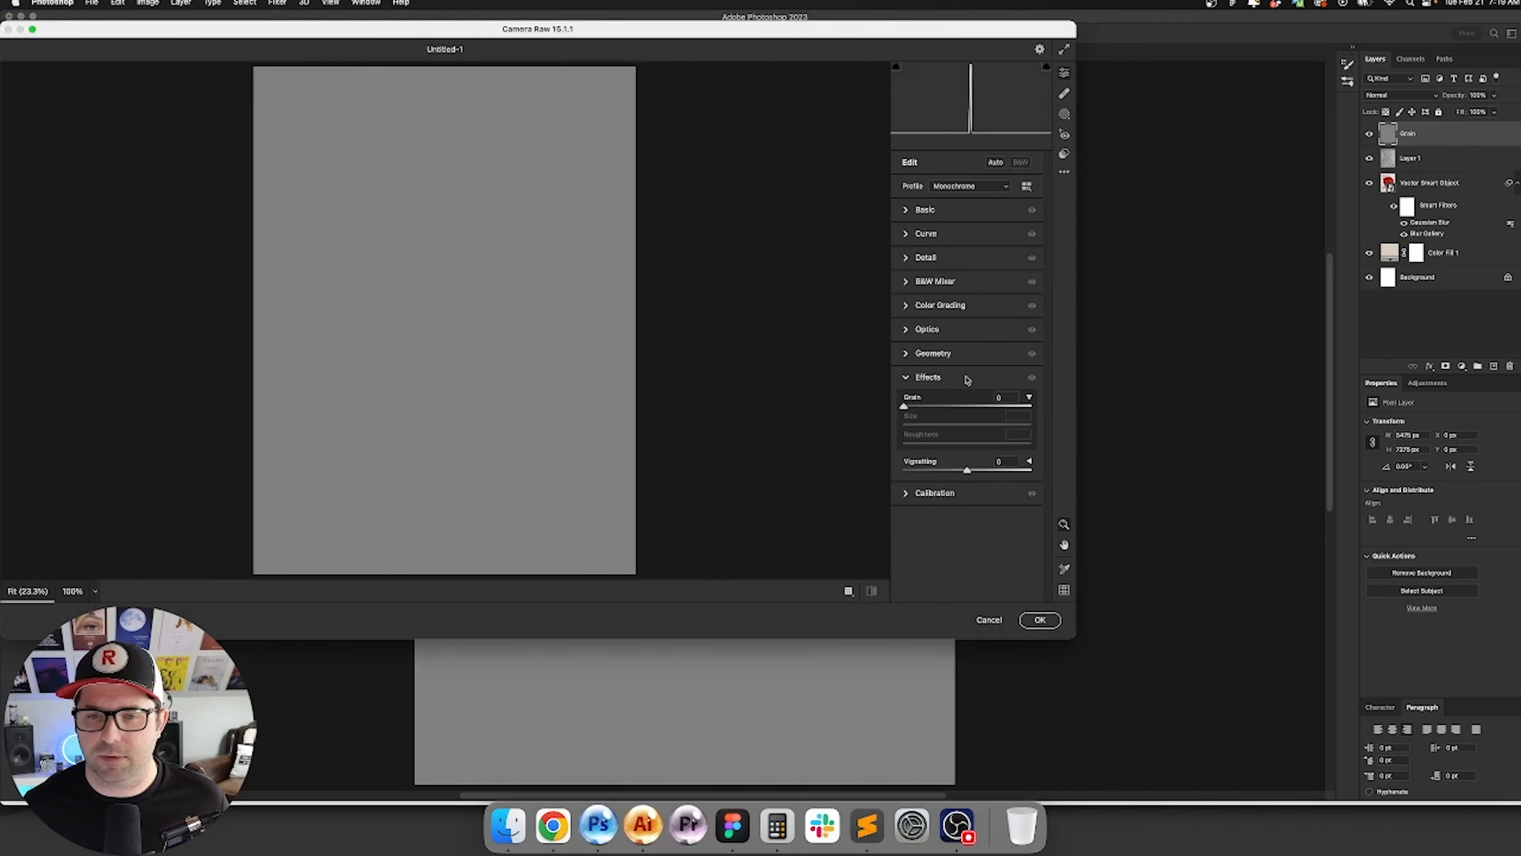
type("100")
key("Tab")
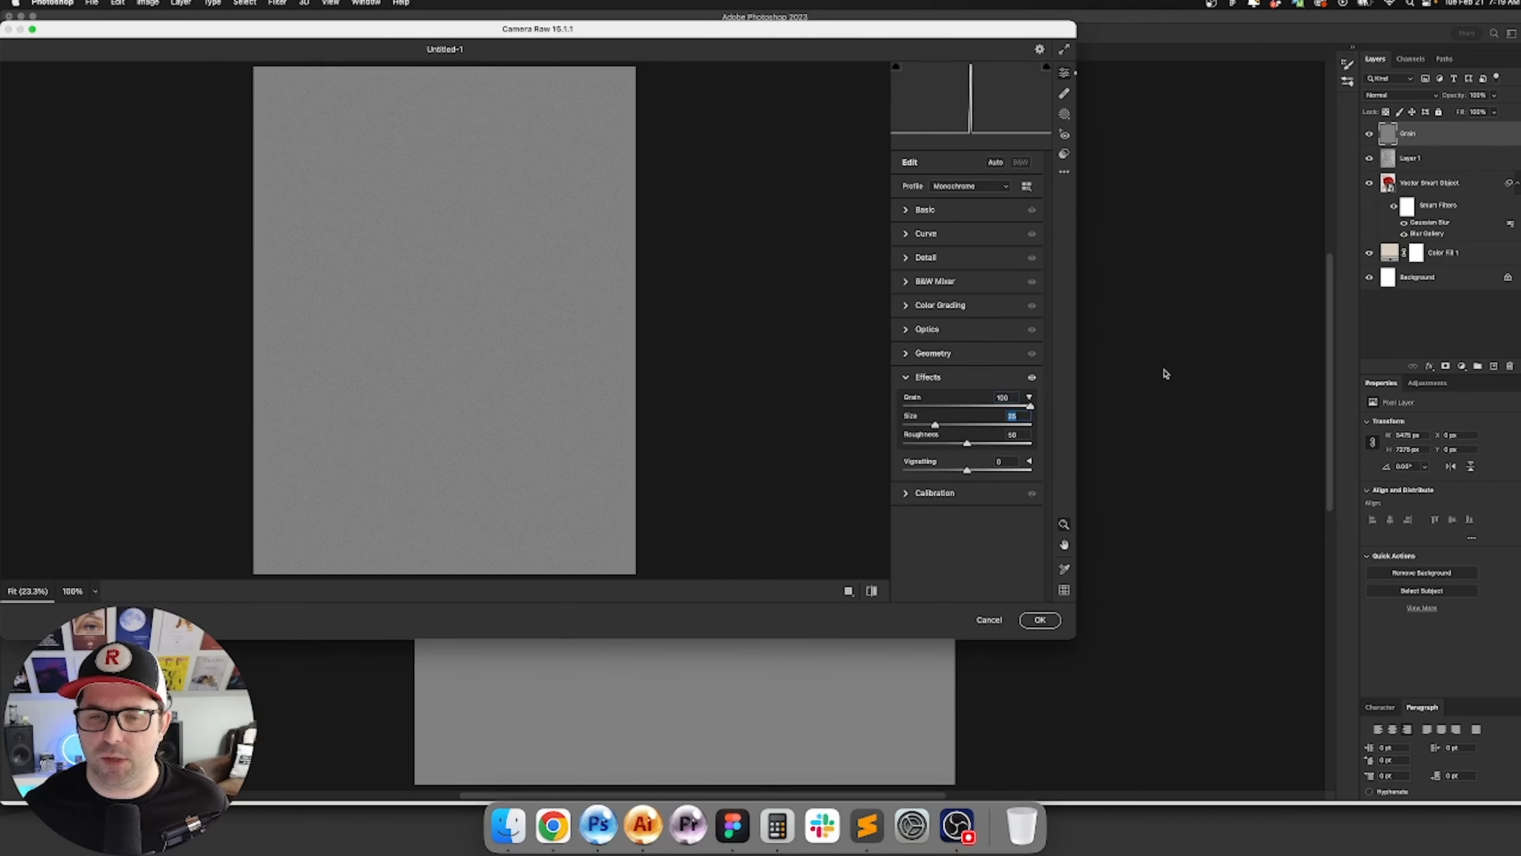
key("Tab")
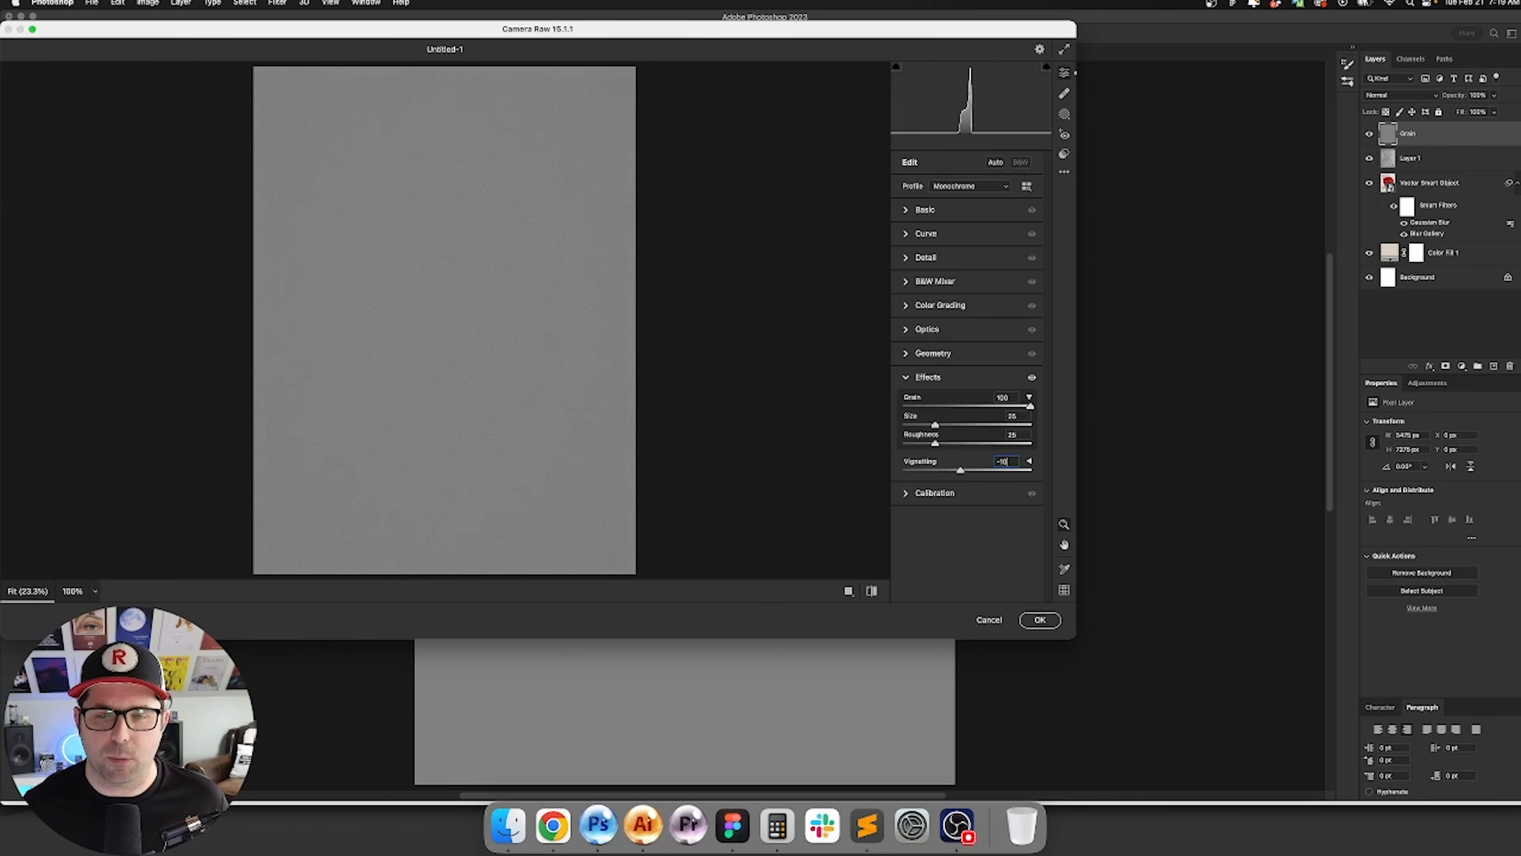
key("Return")
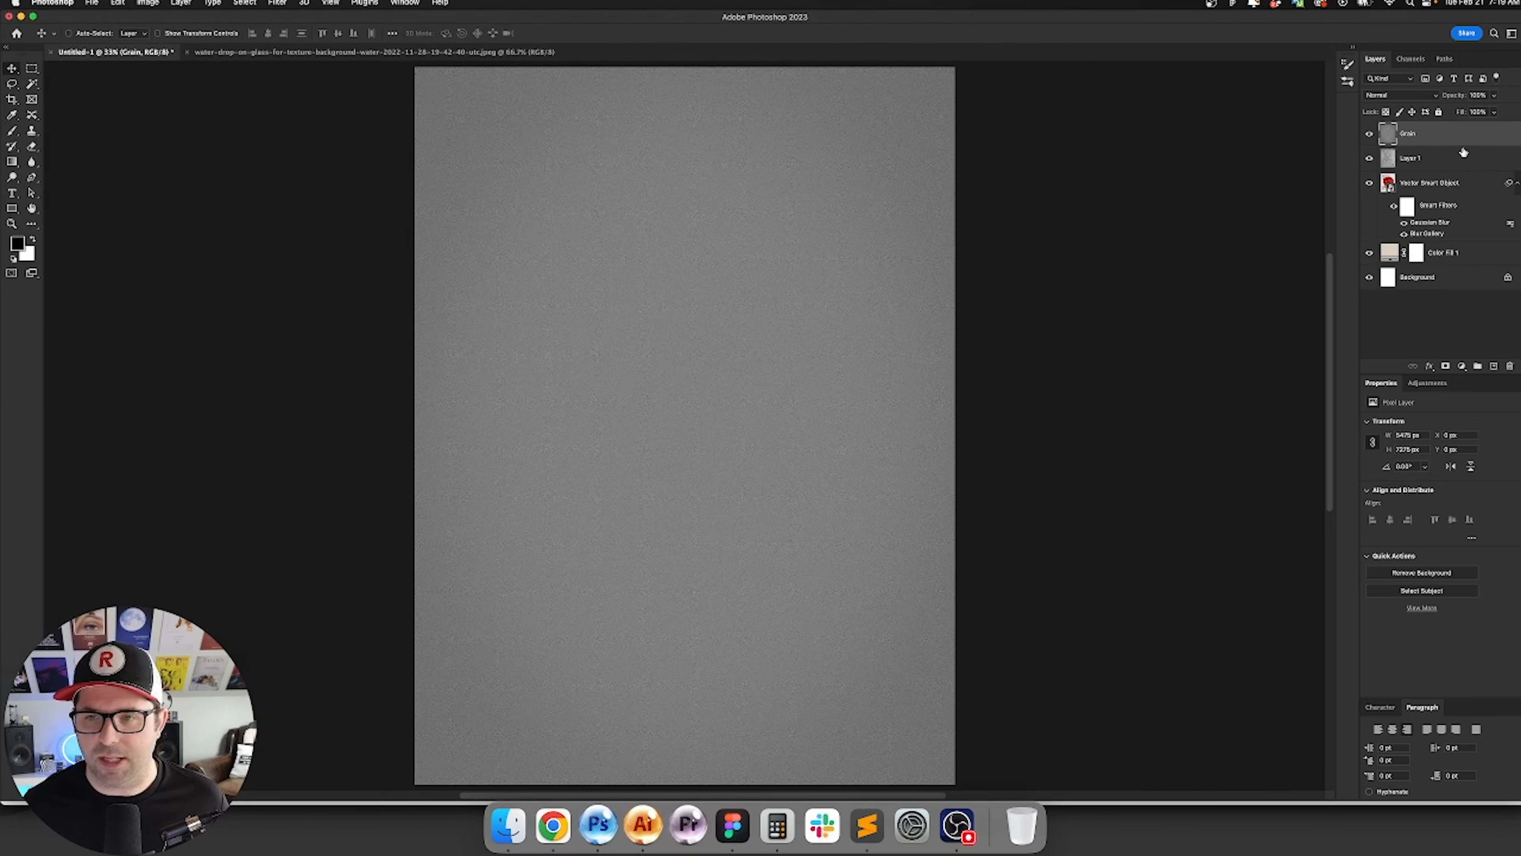
Step: Blend the Grain layer in Overlay mode and compare the poster with and without it at 100%
left_click(1411, 96)
left_click(1405, 251)
key("super+1")
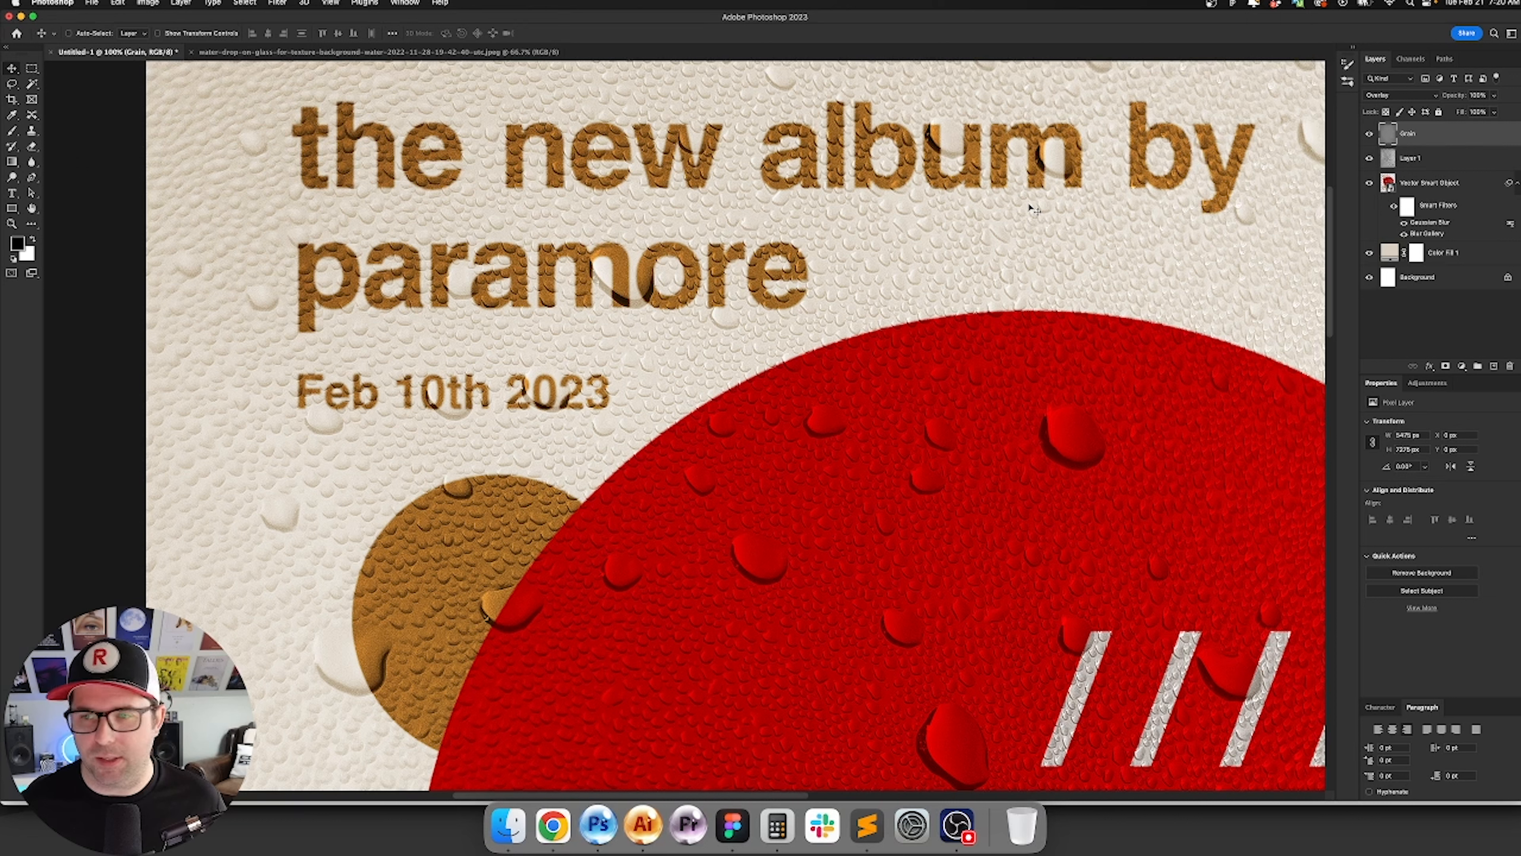
left_click(1370, 136)
left_click(1370, 136)
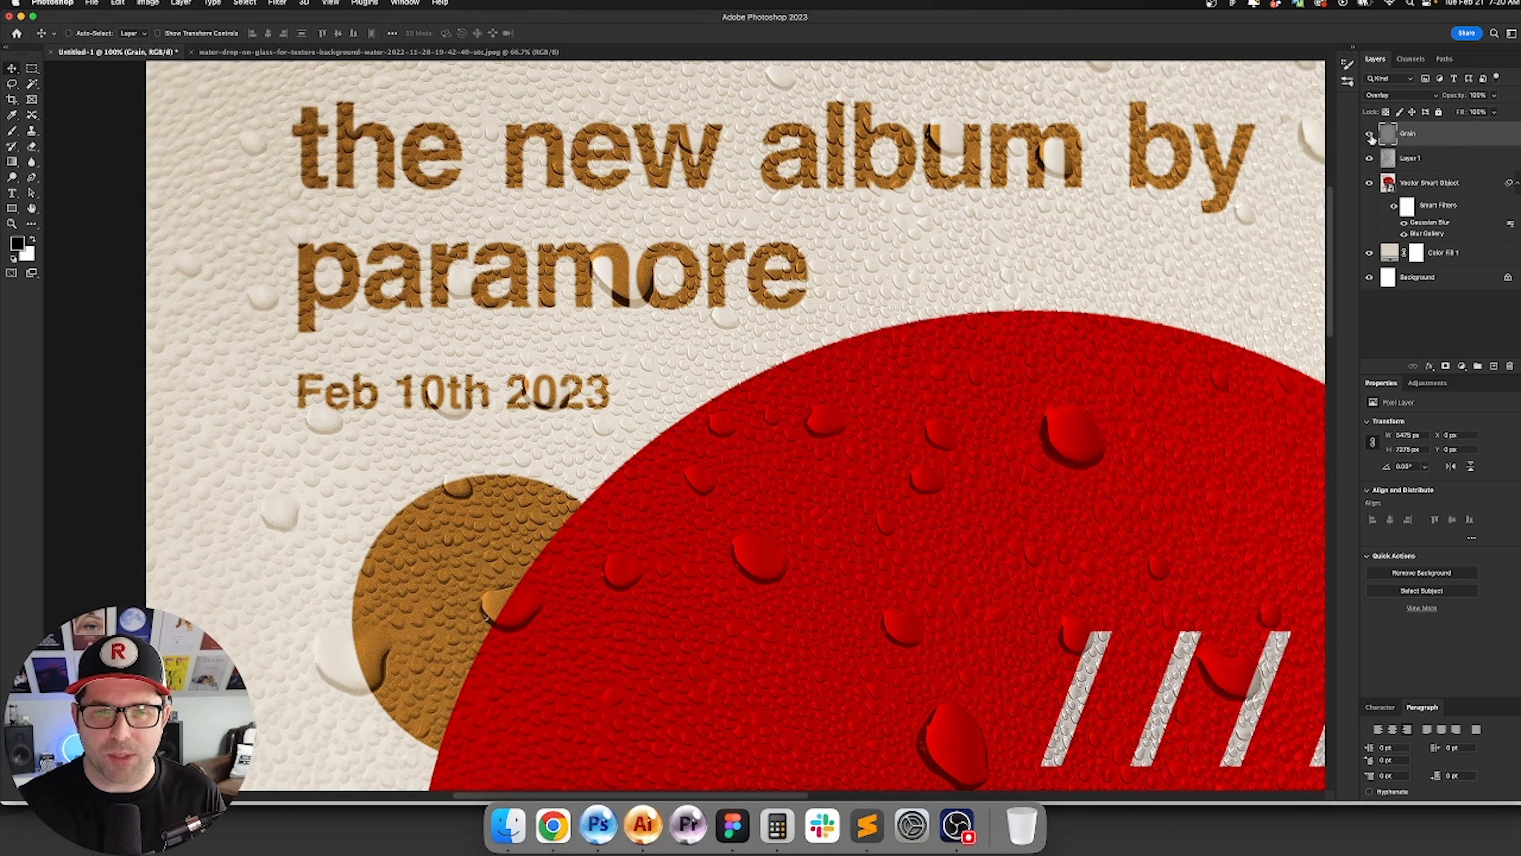
Step: Try other blend modes such as Soft Light, Vivid Light and Luminosity on the water-drop texture layer, ending back on Overlay
left_click(1441, 157)
key("super+0")
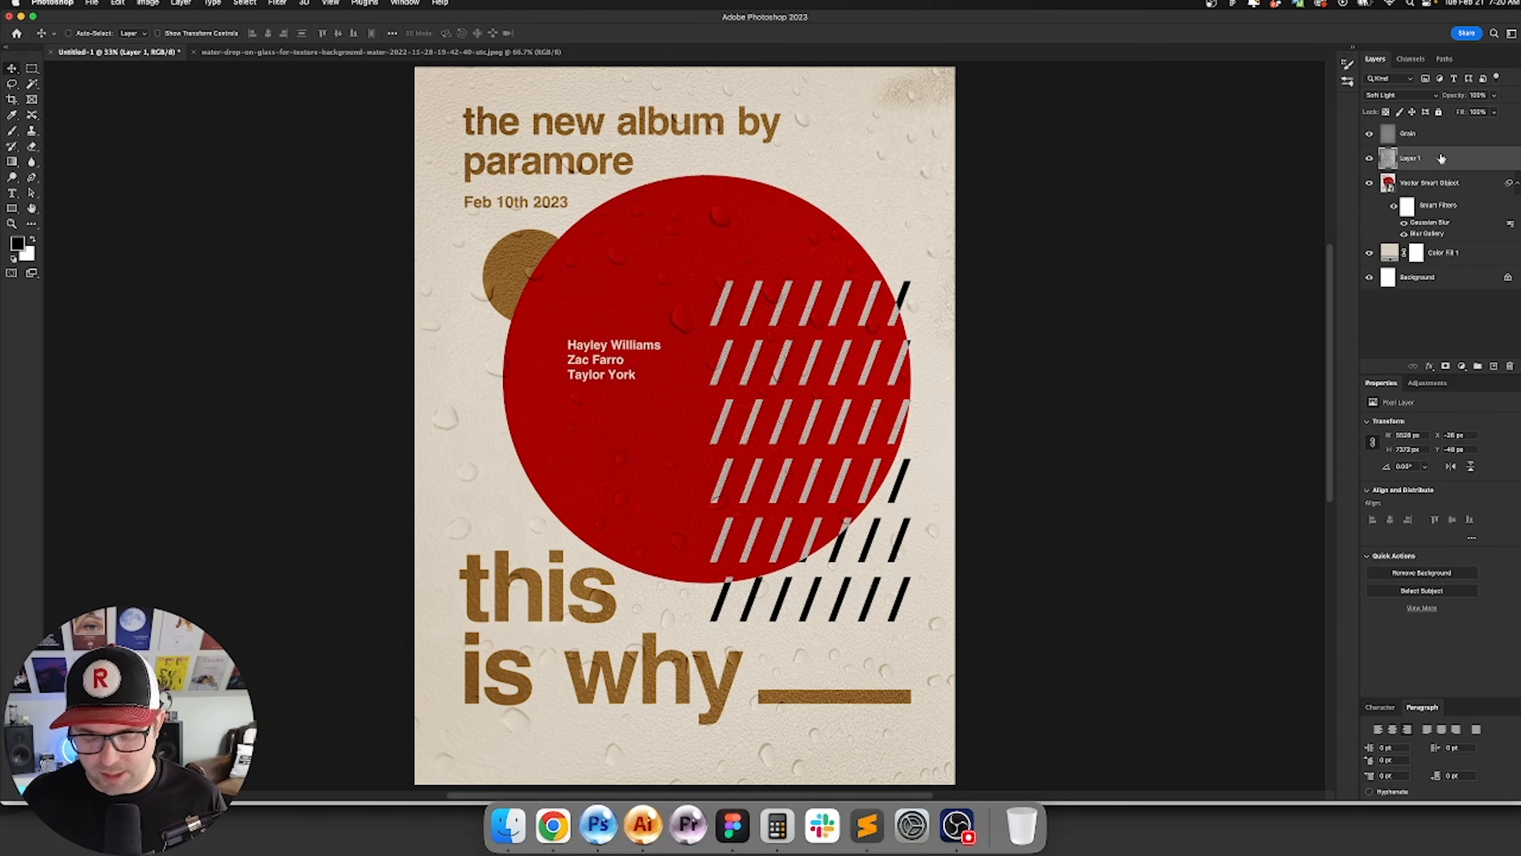
key("shift+minus")
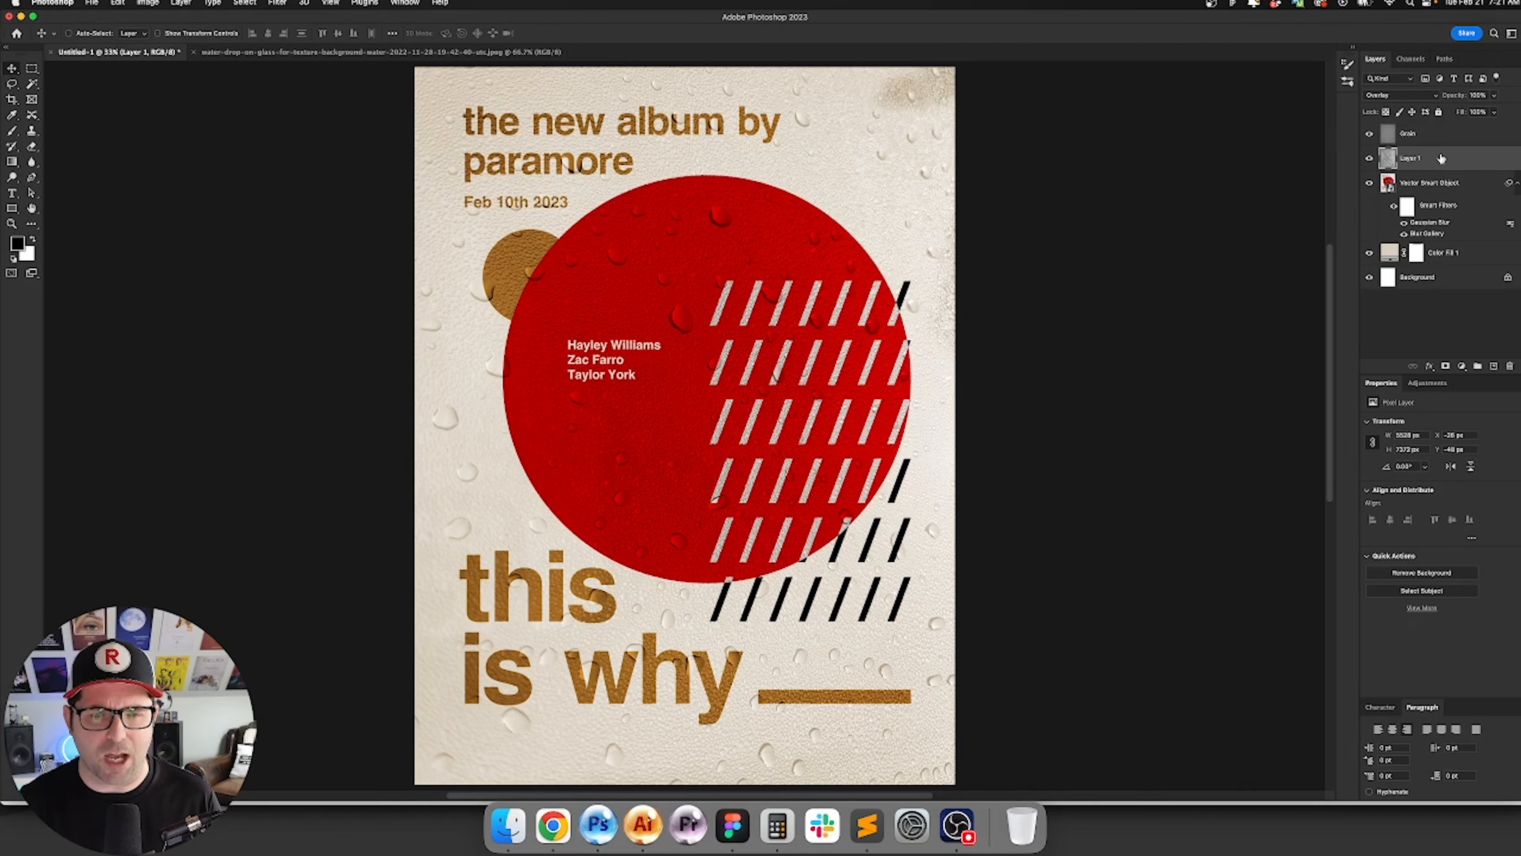
key("shift+equal")
key("shift+equal")
key("shift+equal")
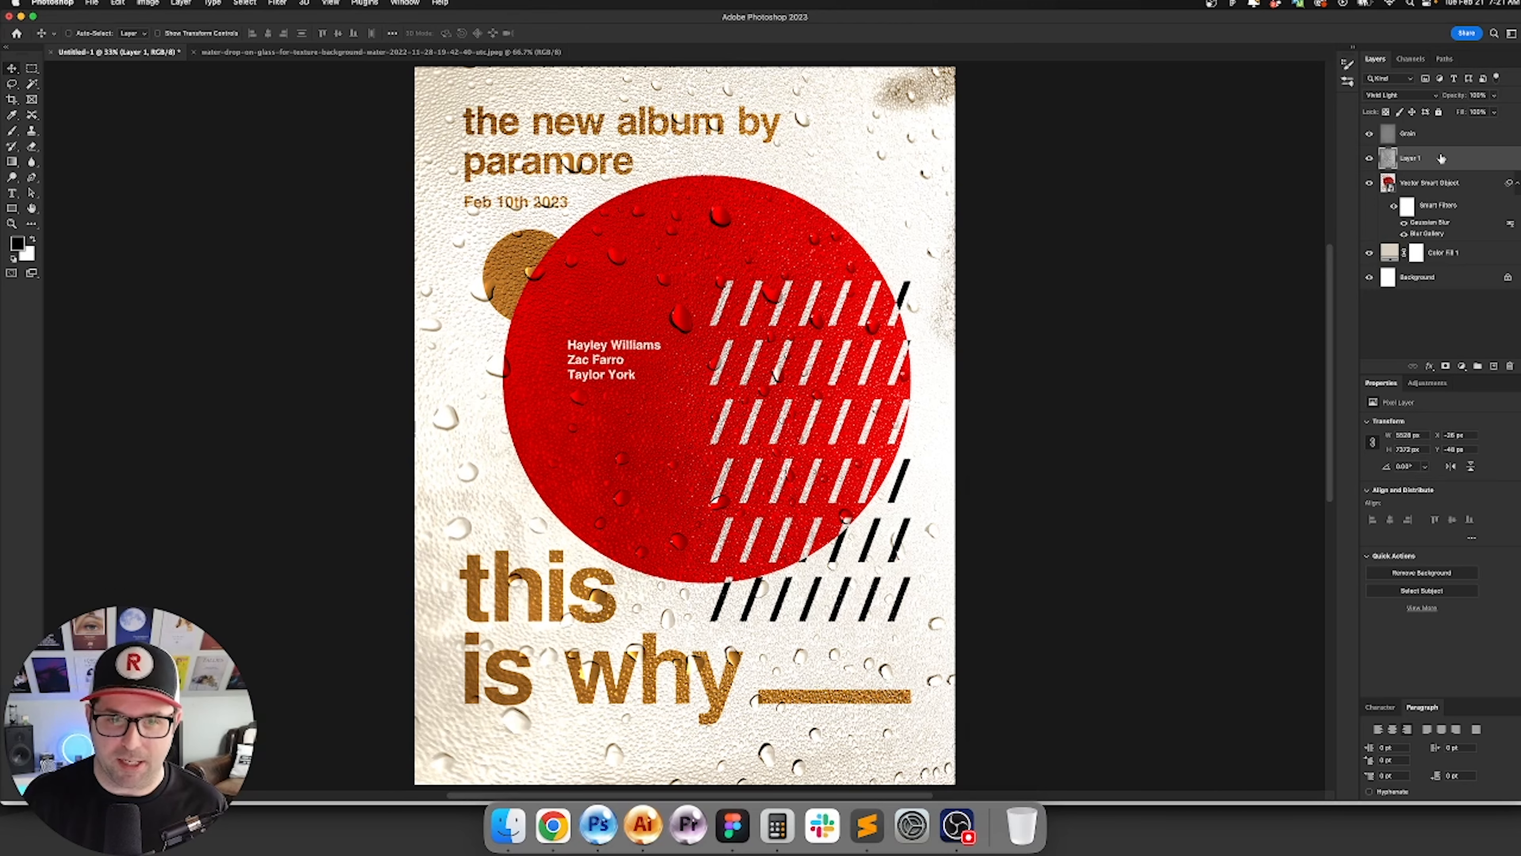
key("shift+equal")
key("shift+equal")
key("shift+equal")
key("shift+equal")
key("shift+equal")
key("shift+equal")
key("shift+equal")
key("shift+equal")
key("shift+equal")
key("shift+equal")
key("shift+equal")
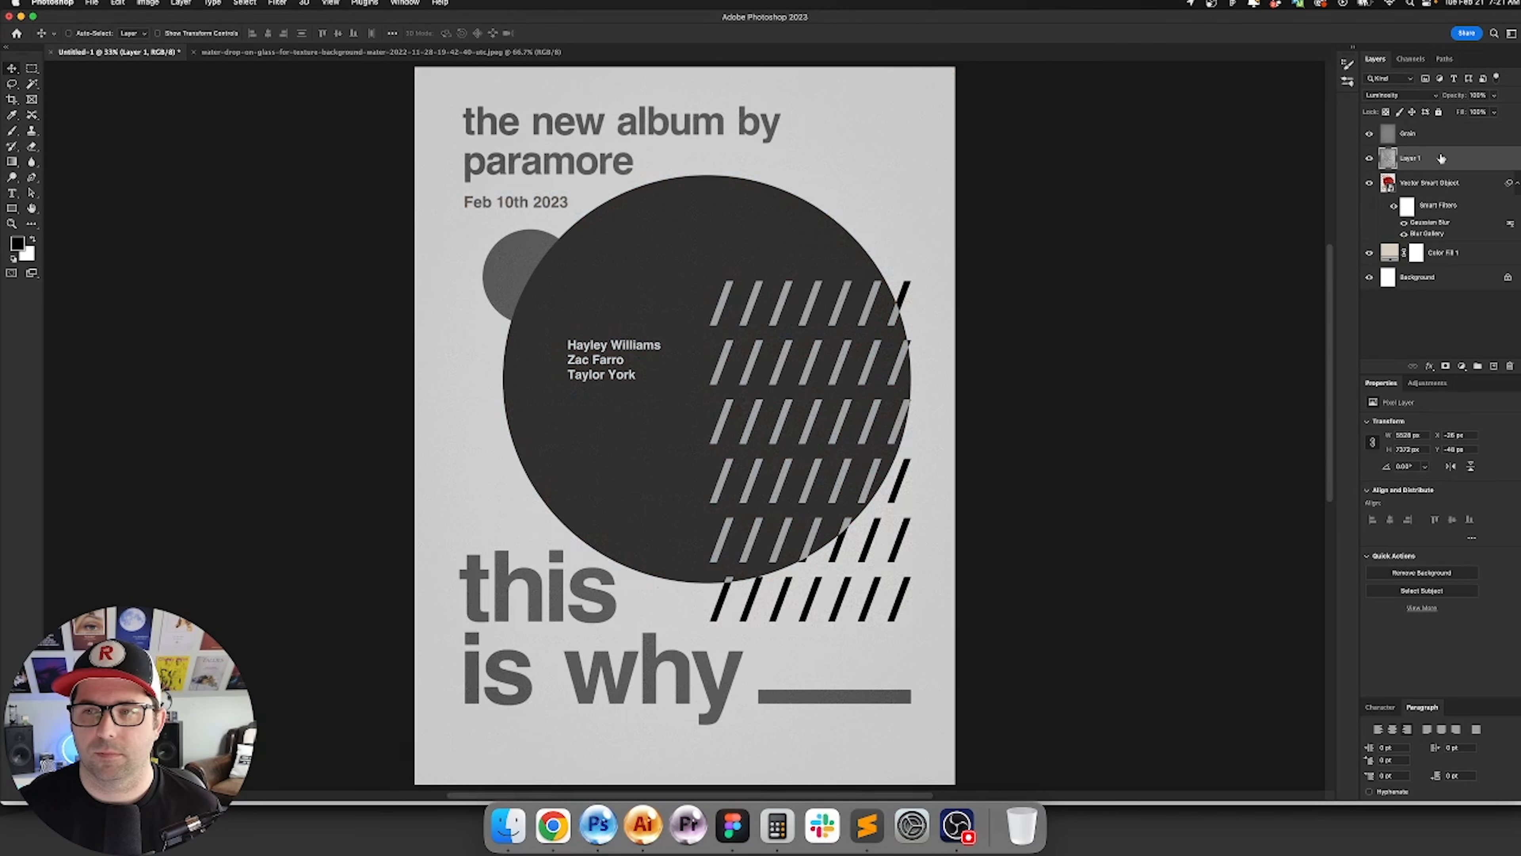
key("shift+equal")
key("shift+equal")
key("shift+equal")
key("shift+equal")
key("shift+equal")
key("shift+equal")
key("shift+equal")
key("shift+equal")
key("shift+equal")
key("shift+equal")
key("shift+equal")
key("shift+equal")
key("shift+equal")
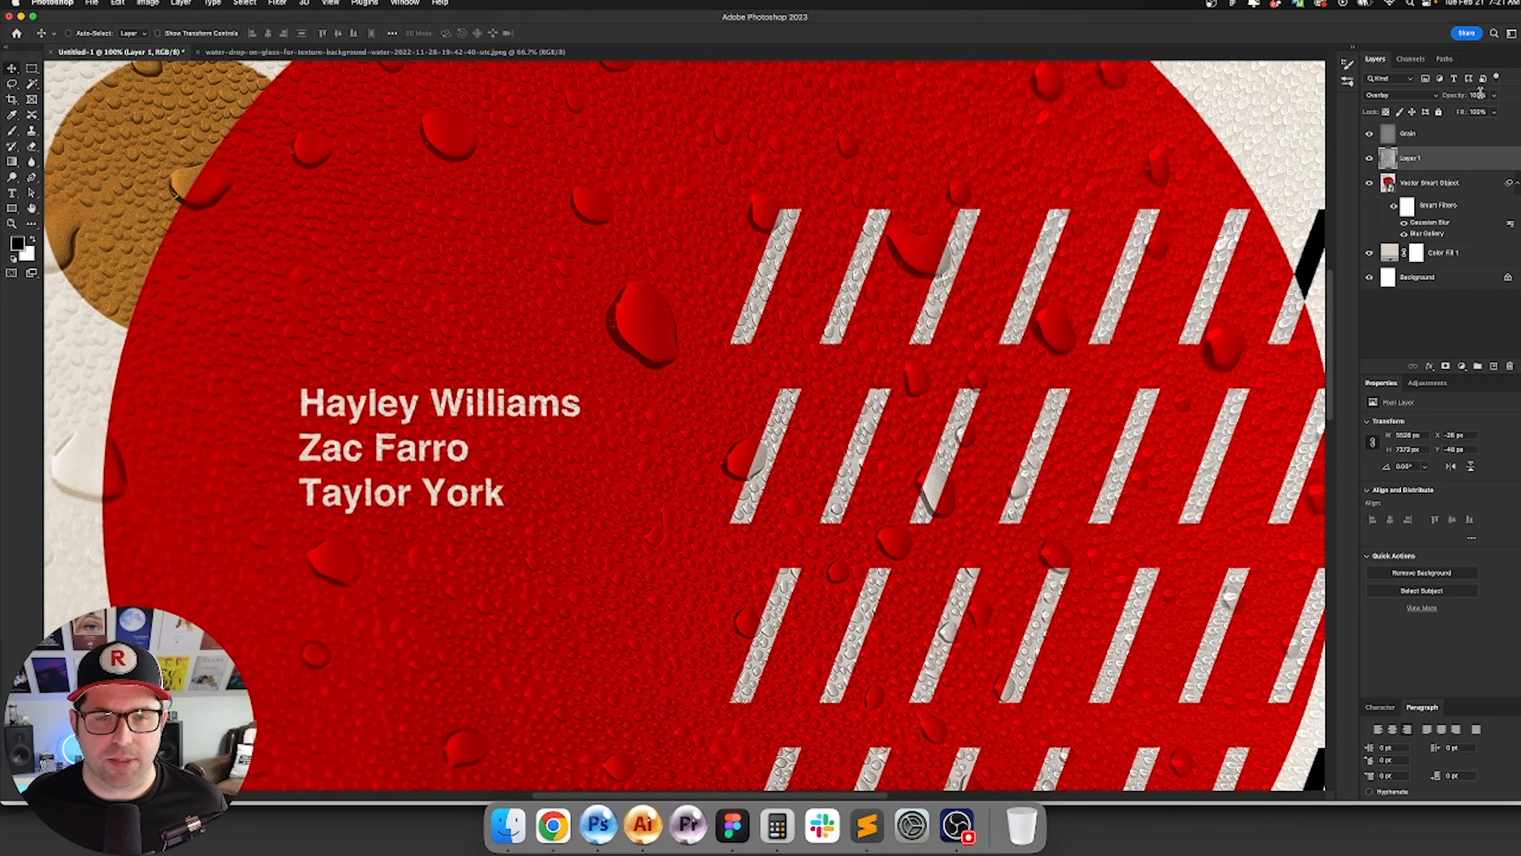
Step: Reduce the water-drop texture layer's opacity to 70%
left_click(1479, 95)
type("70")
key("Return")
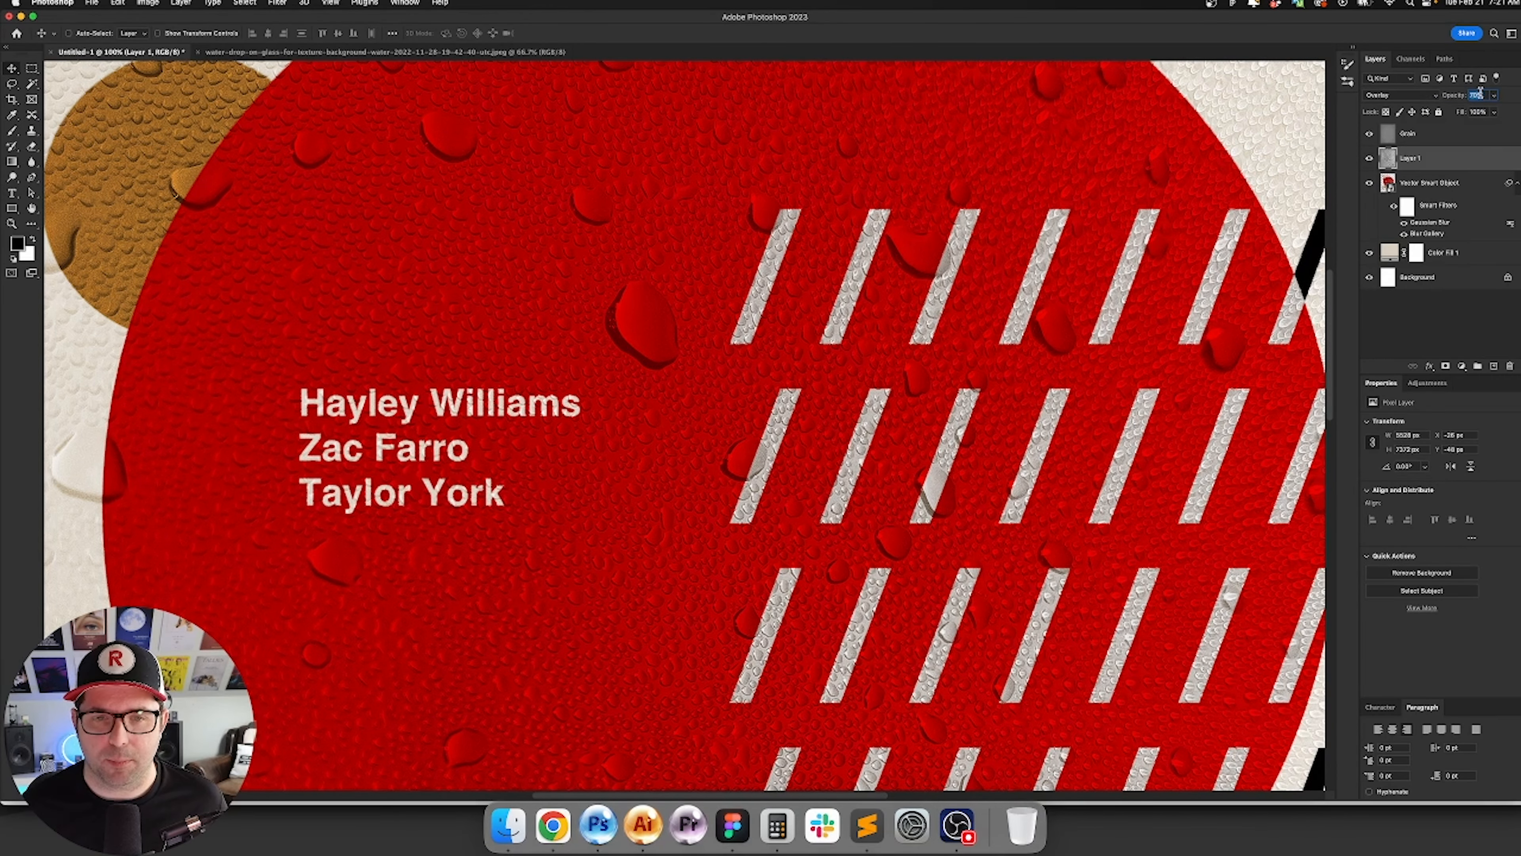